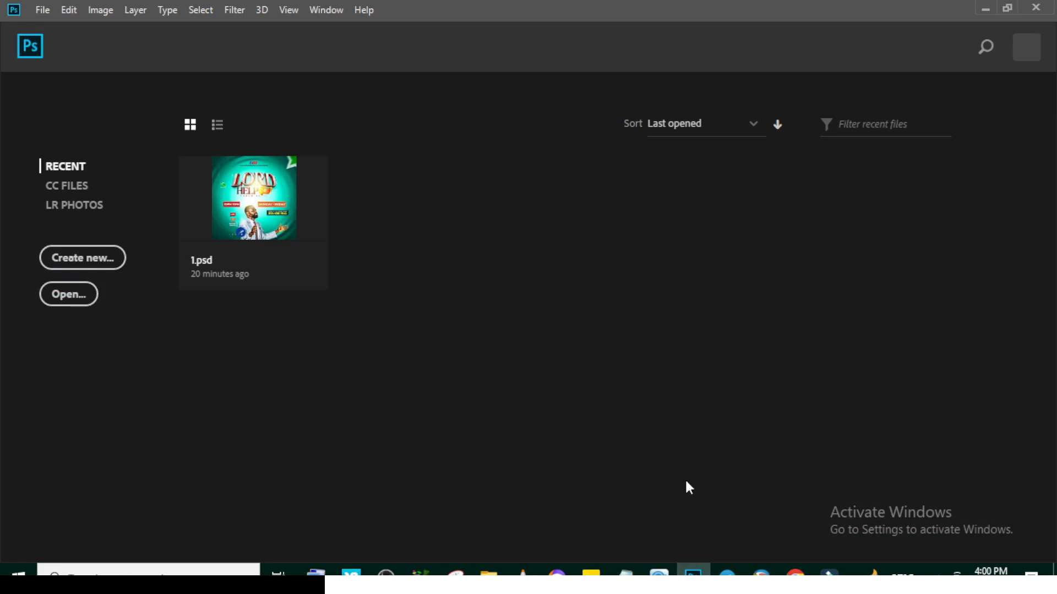
# Step: Create a new 2000 x 2000 pixel document at 300 pixels/inch in RGB Color with a white background
pyautogui.hotkey('ctrl', 'n')
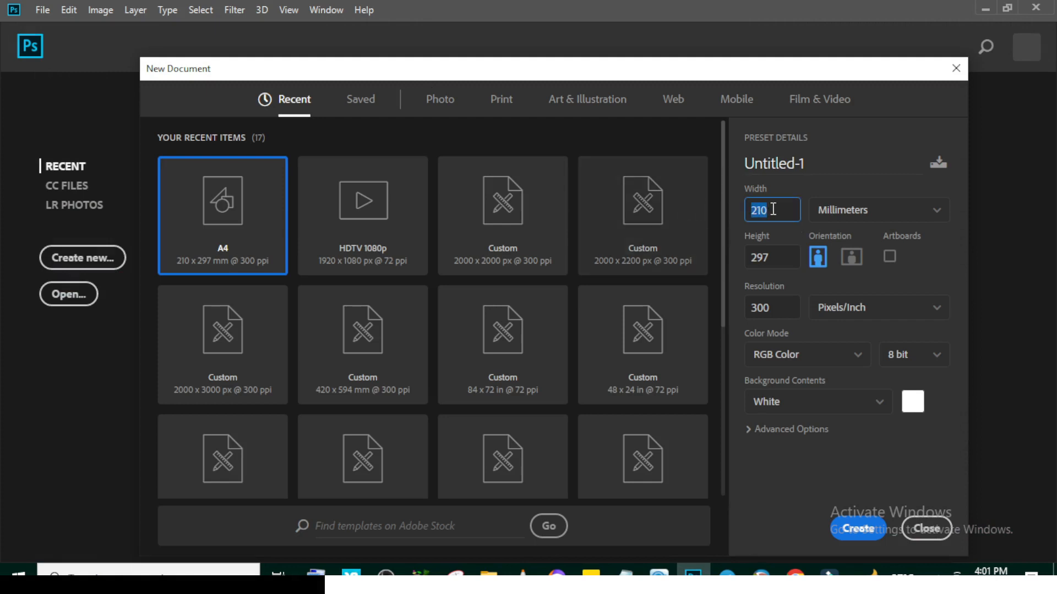
pyautogui.click(847, 213)
pyautogui.click(831, 236)
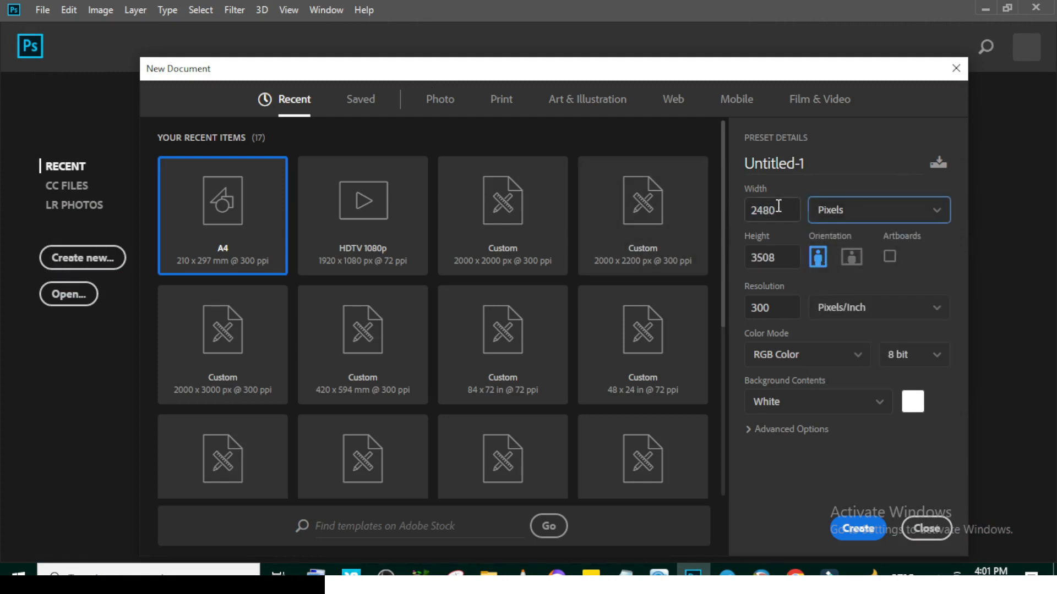
pyautogui.write('2000')
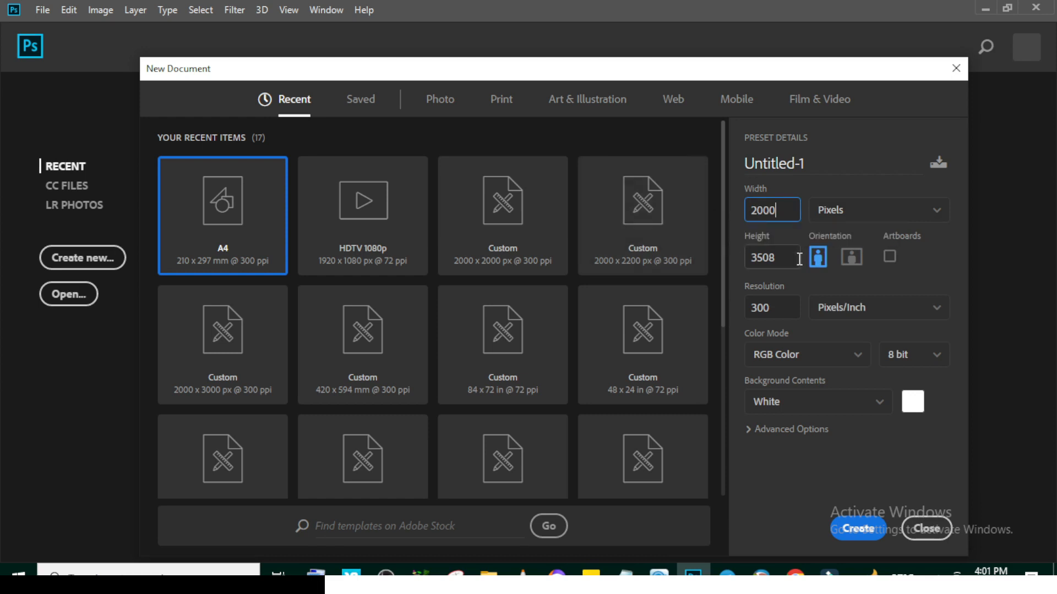
pyautogui.press('Tab')
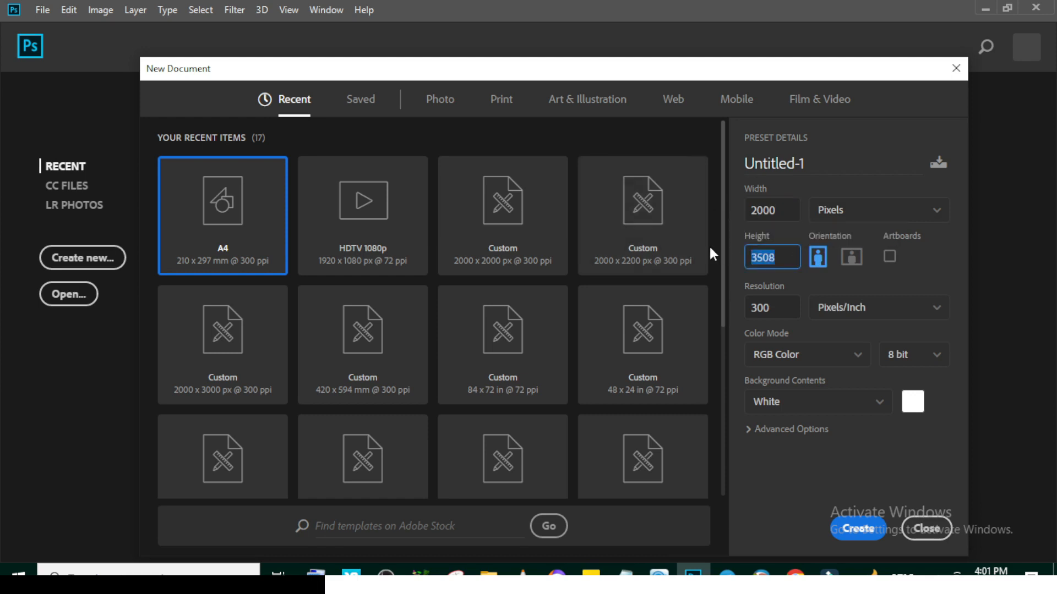
pyautogui.write('2000')
pyautogui.press('Tab')
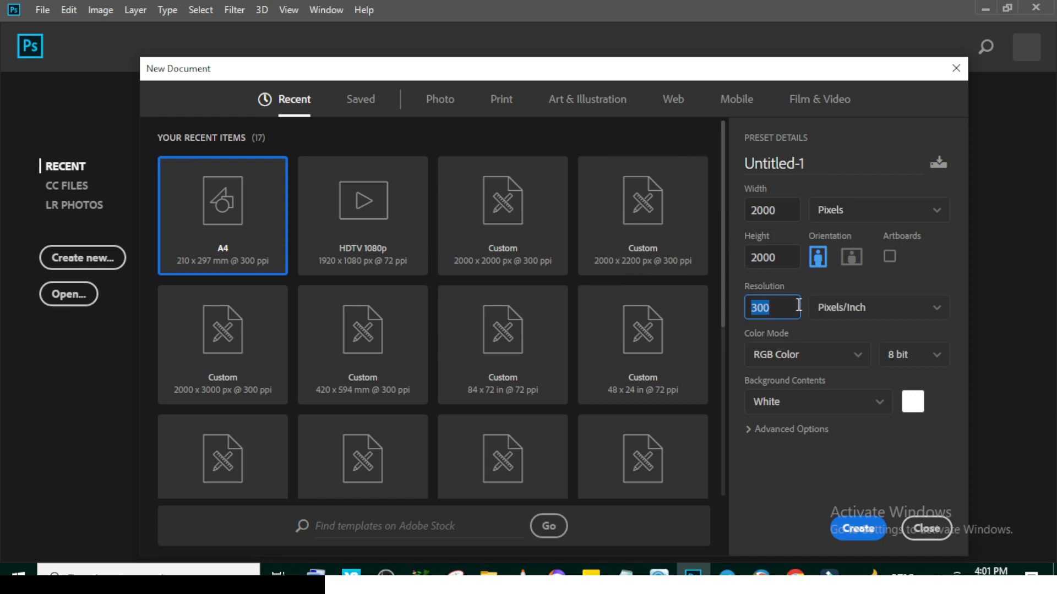
pyautogui.click(855, 532)
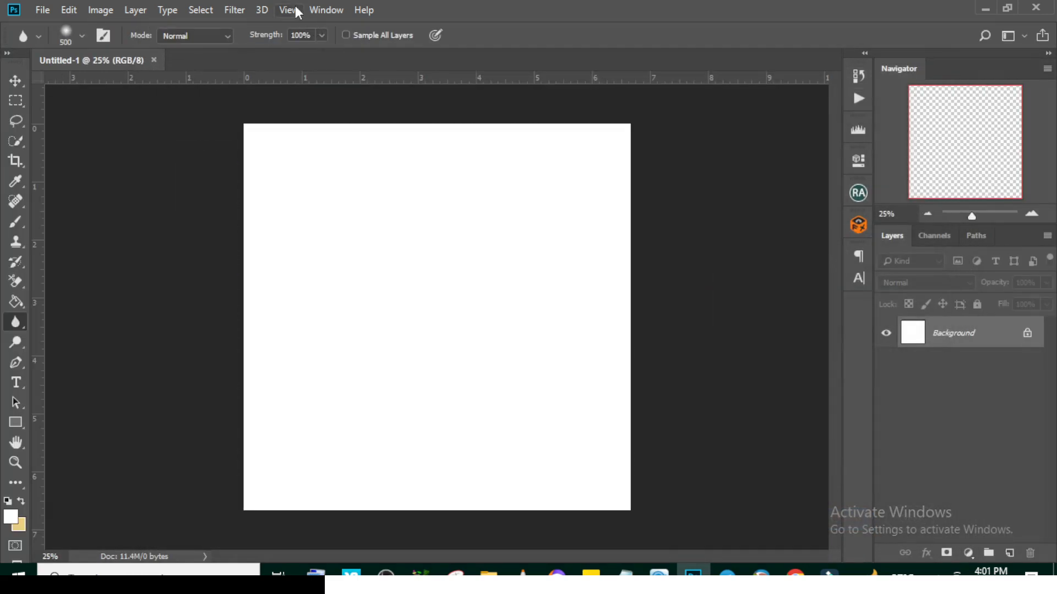
# Step: Add a new guide layout with 4 columns and 4 rows to the canvas
pyautogui.click(289, 8)
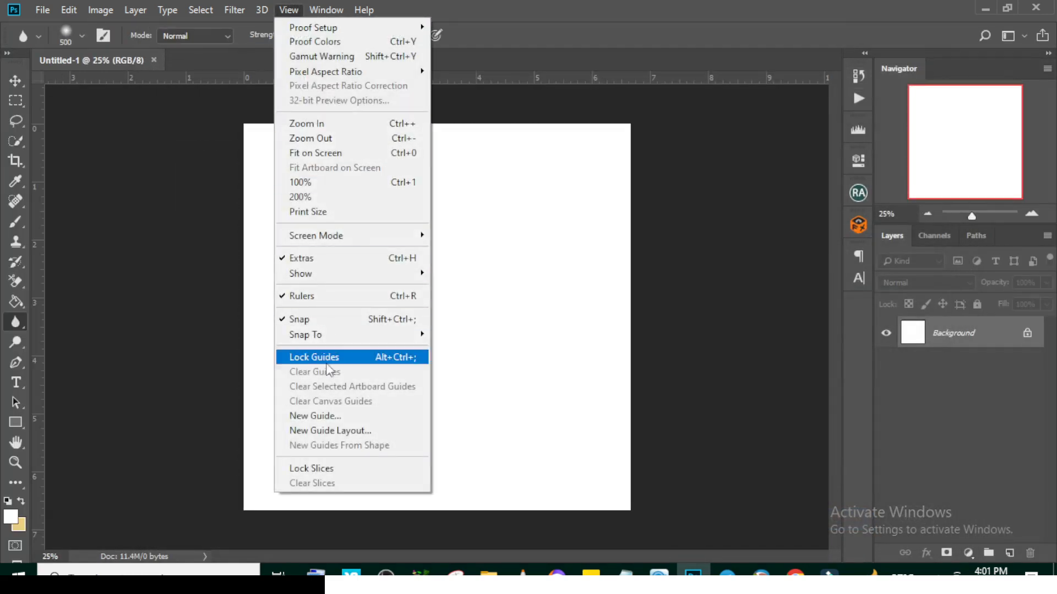
pyautogui.click(331, 431)
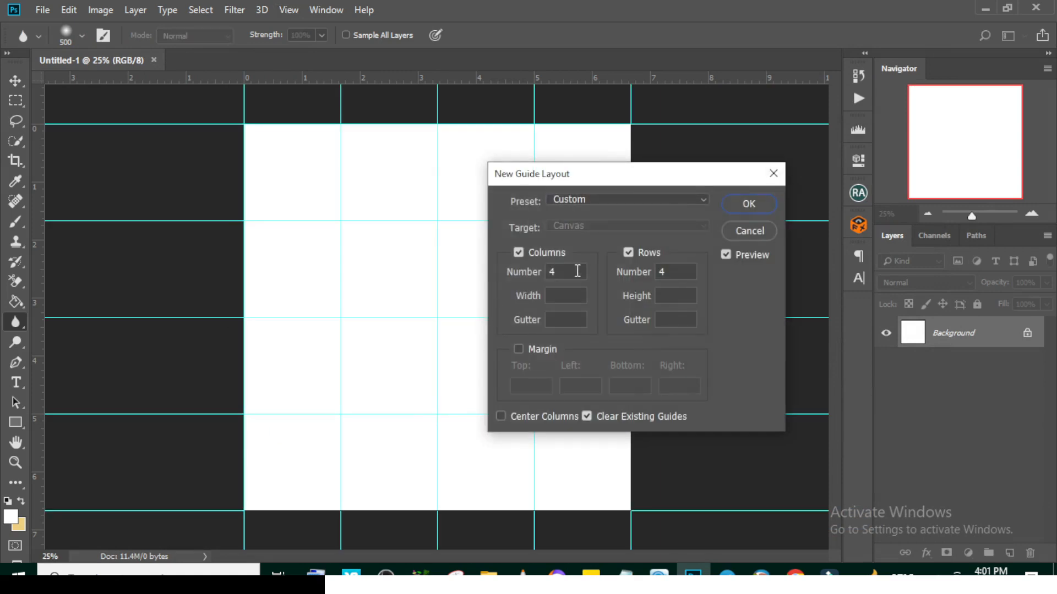
pyautogui.click(750, 205)
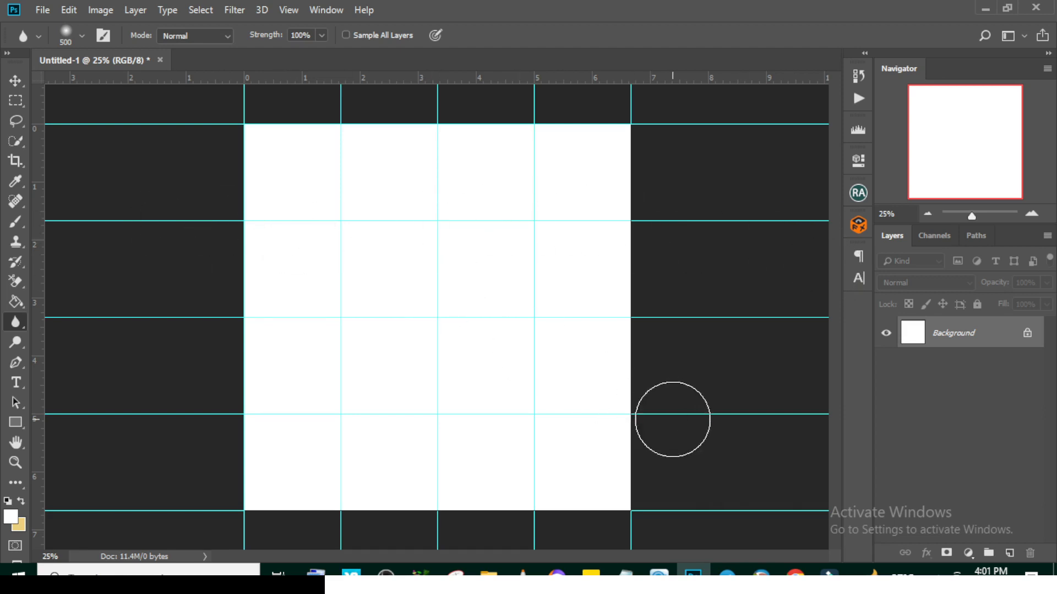
# Step: Add a Solid Color fill layer above the background with the hex color 1df7e0
pyautogui.click(964, 554)
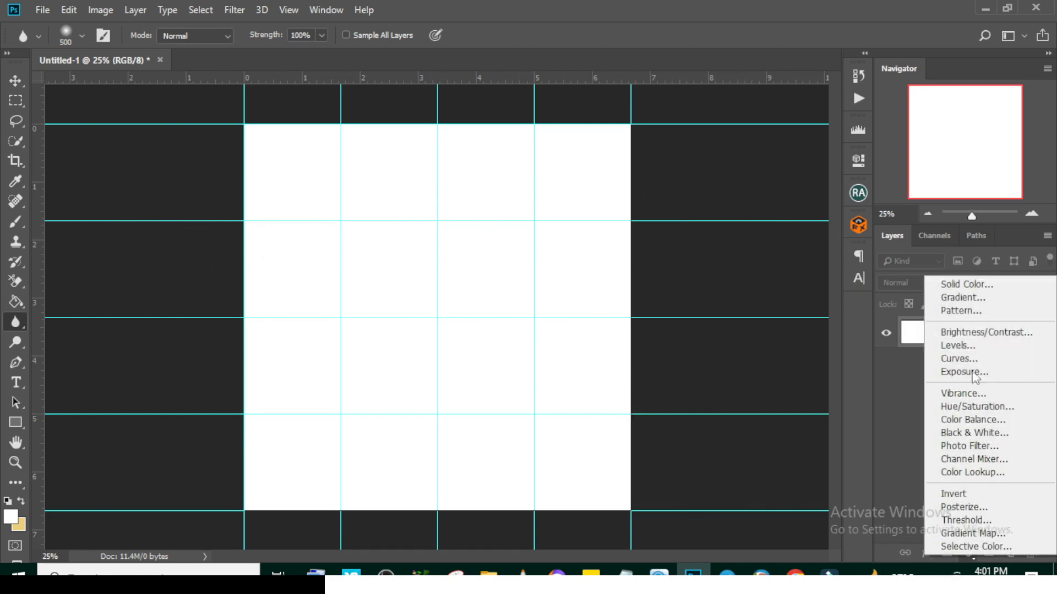
pyautogui.click(967, 286)
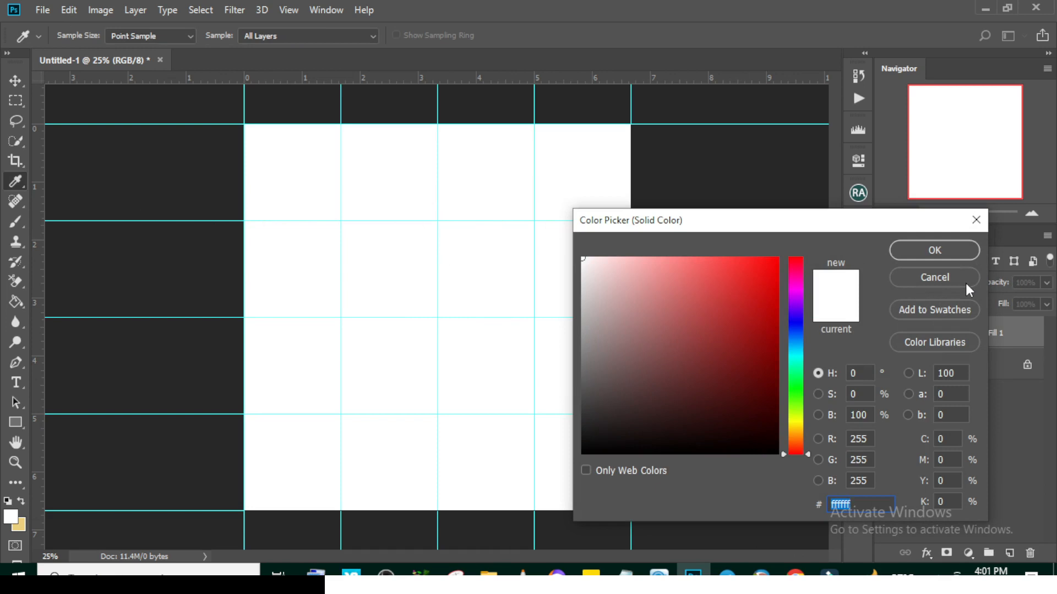
pyautogui.write('1df7e')
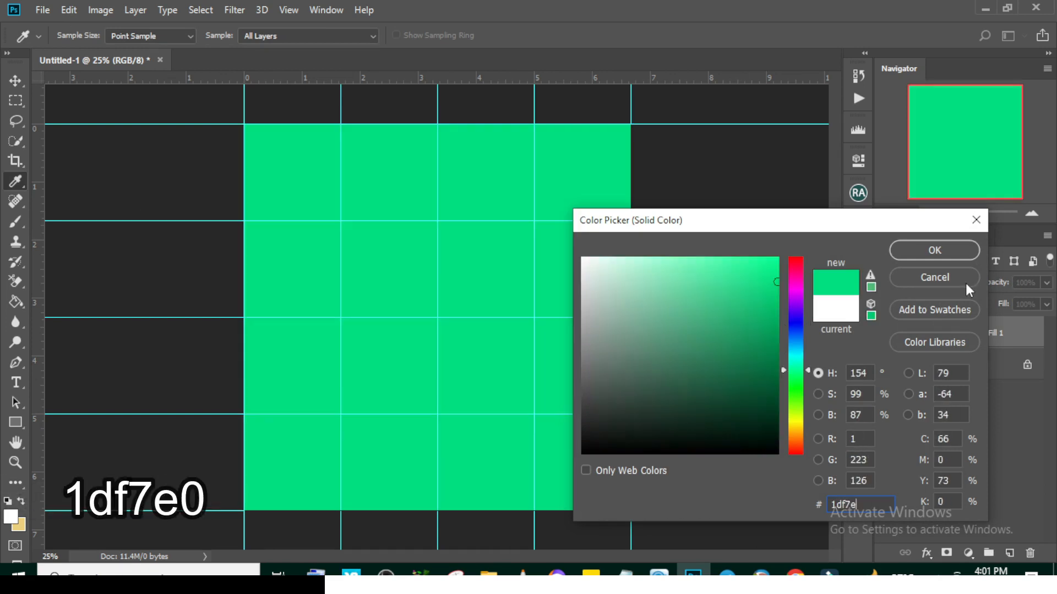
pyautogui.write('0')
pyautogui.click(940, 252)
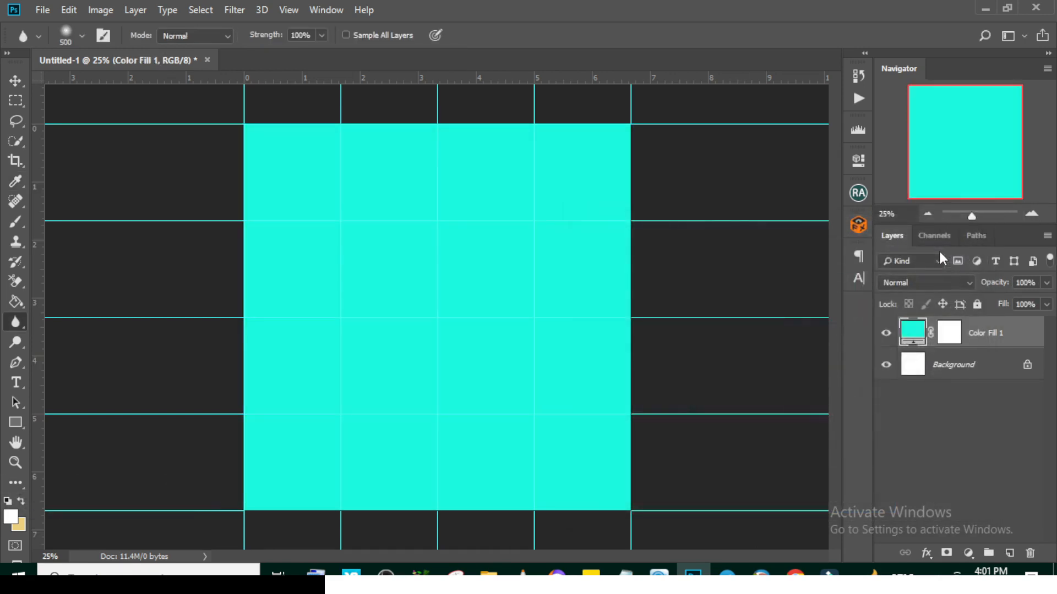
# Step: Place the colorful maze-pattern image from the project folder and scale it to about 105% so it covers the canvas
pyautogui.moveTo(488, 573)
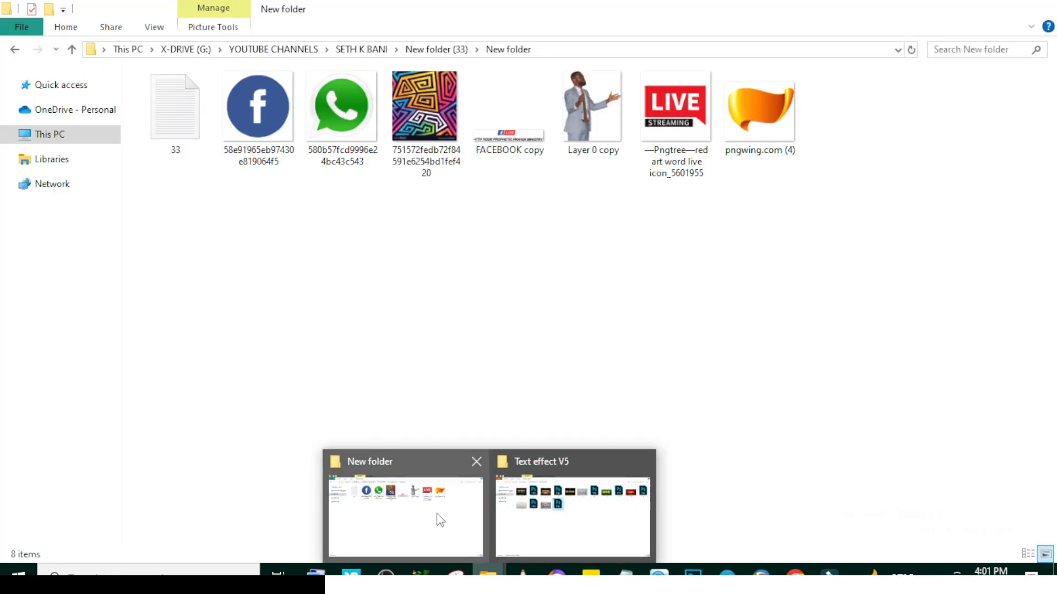
pyautogui.click(441, 520)
pyautogui.click(435, 137)
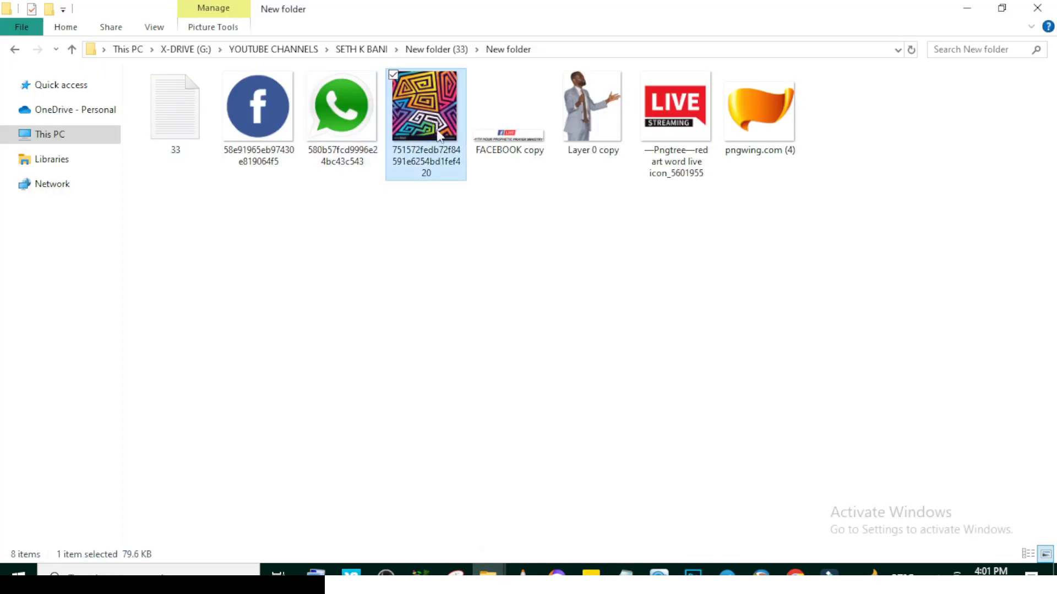
pyautogui.moveTo(439, 134); pyautogui.dragTo(561, 388)
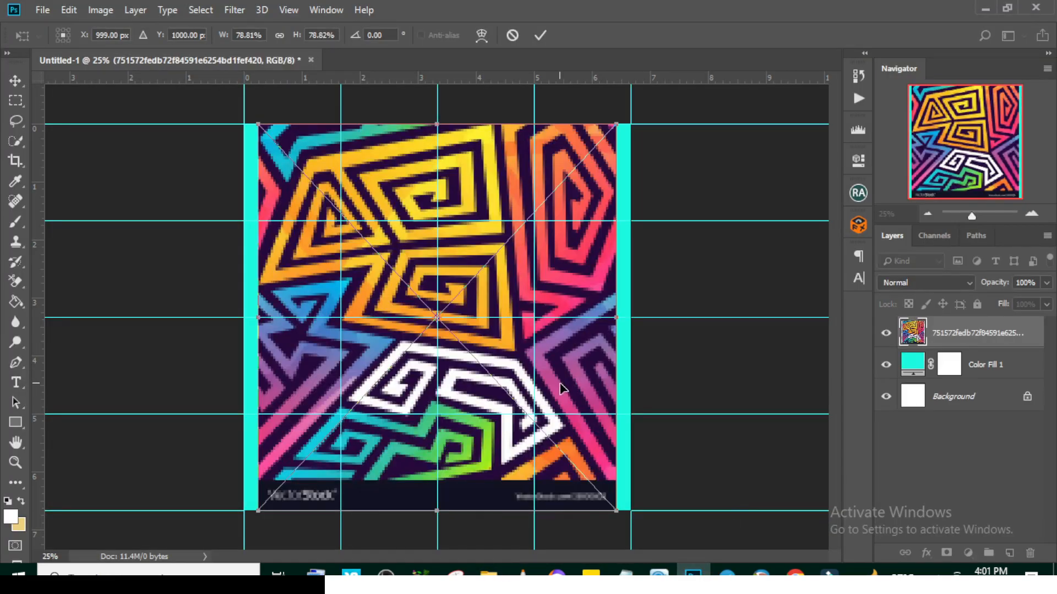
pyautogui.moveTo(618, 511); pyautogui.dragTo(691, 559)
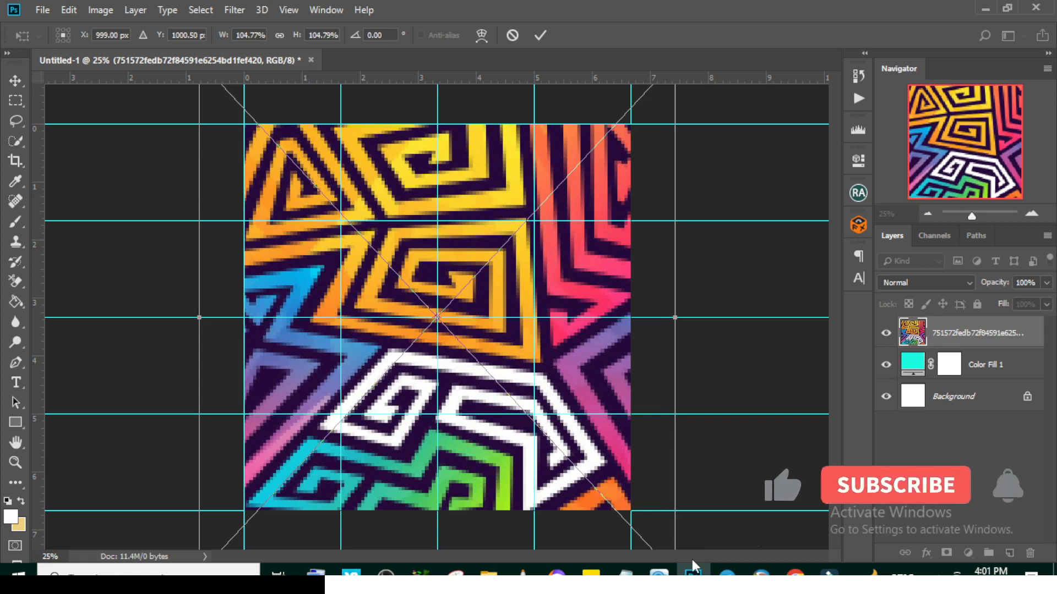
pyautogui.press('Return')
# Step: Rasterize the maze-pattern layer and desaturate it
pyautogui.hotkey('ctrl', '-')
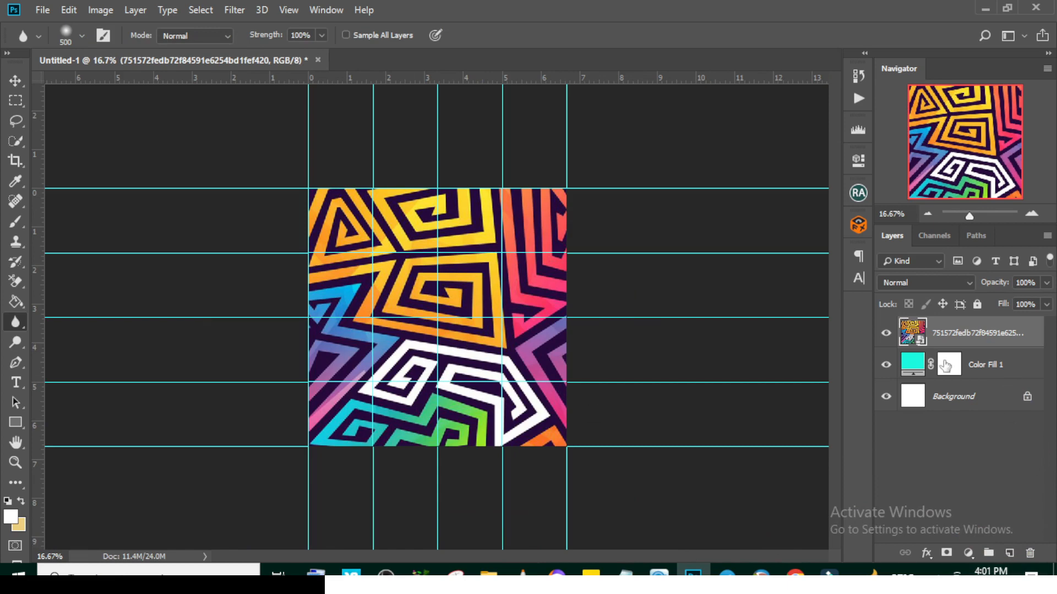
pyautogui.rightClick(975, 332)
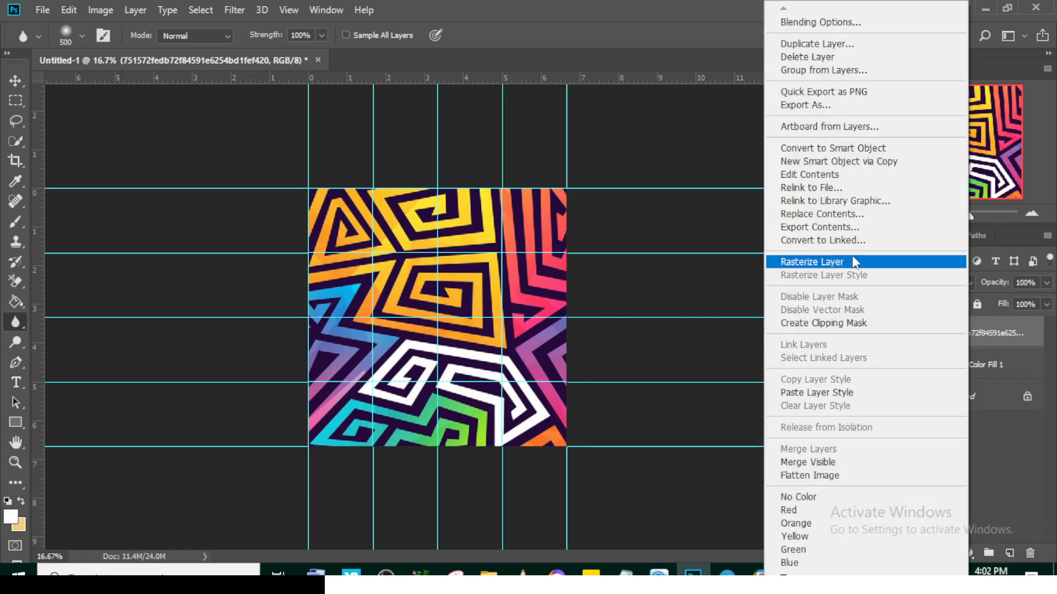
pyautogui.click(852, 257)
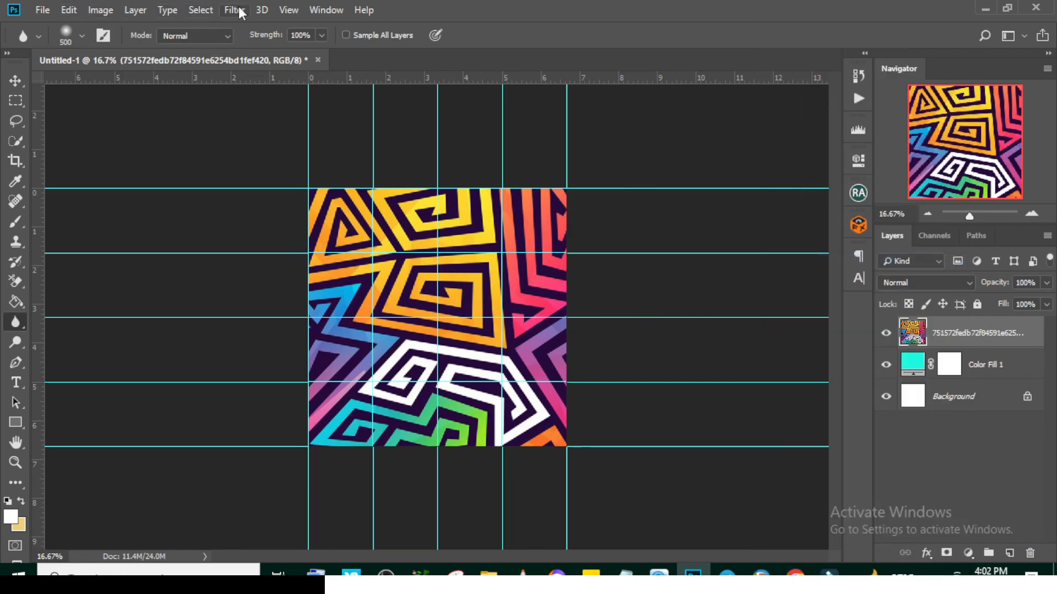
pyautogui.click(100, 10)
pyautogui.moveTo(107, 51)
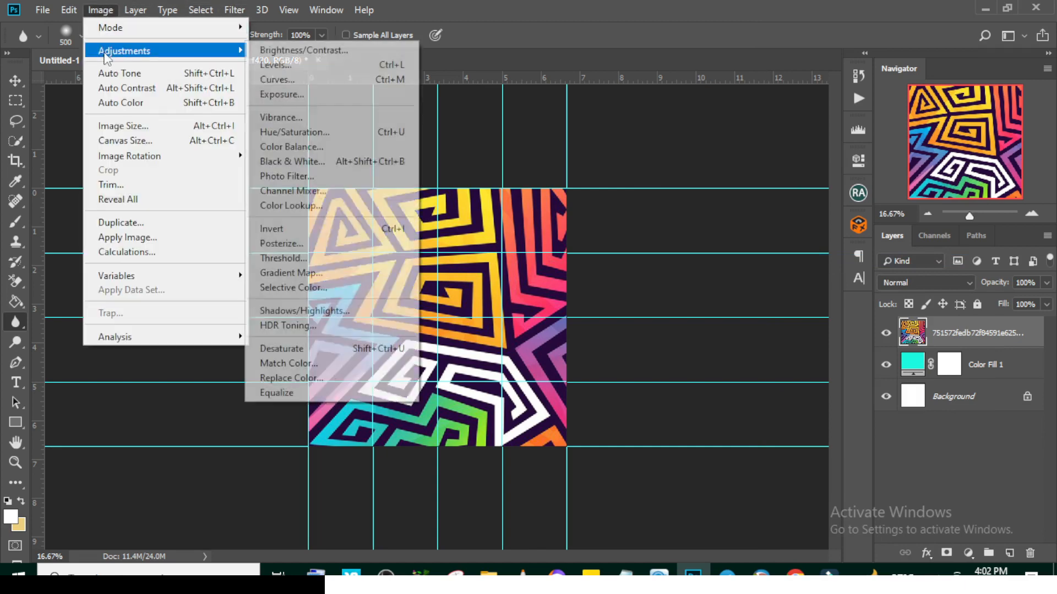
pyautogui.click(295, 349)
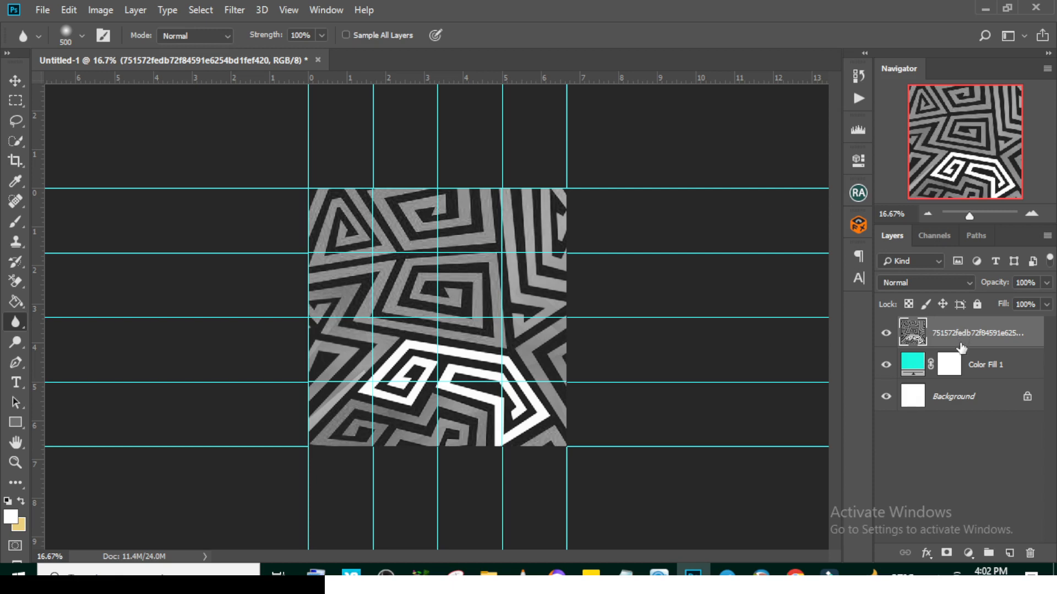
# Step: Convert the pattern layer to a smart object and apply a Radial Blur with amount 40, Spin method and Good quality
pyautogui.rightClick(961, 347)
pyautogui.click(826, 189)
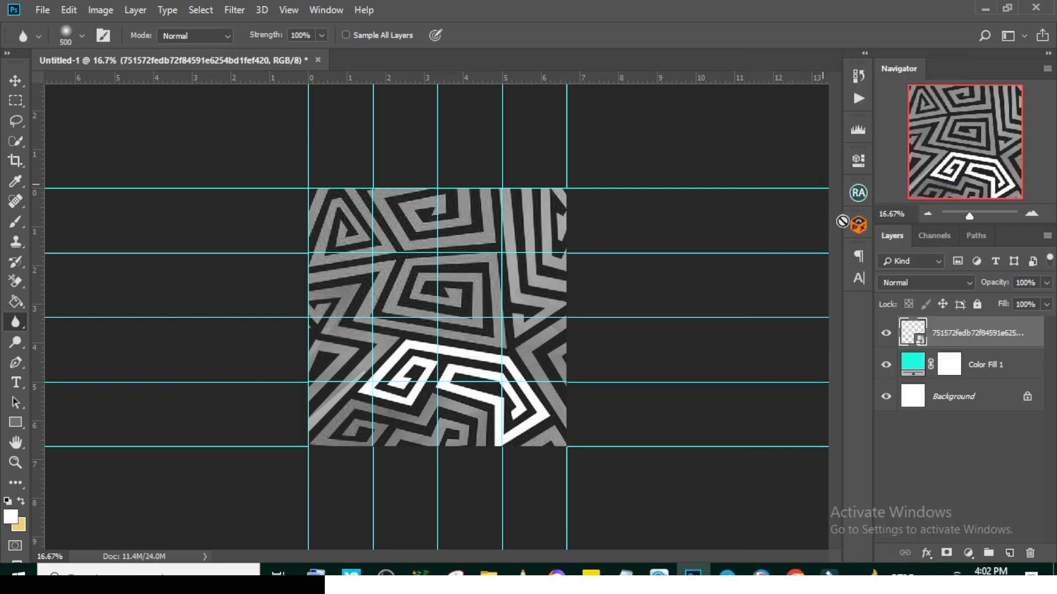
pyautogui.click(233, 10)
pyautogui.moveTo(246, 187)
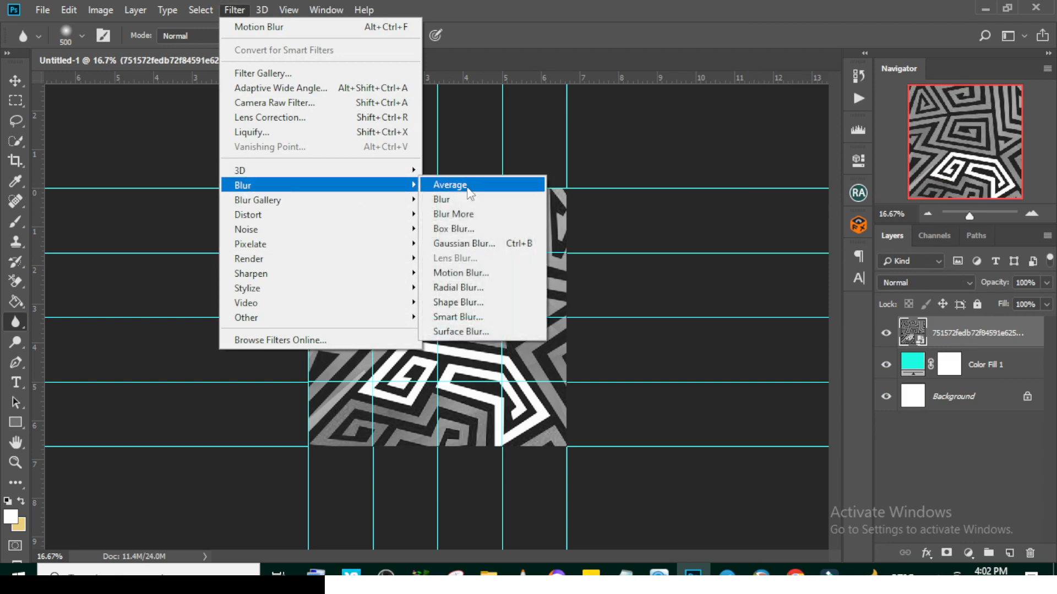
pyautogui.click(457, 286)
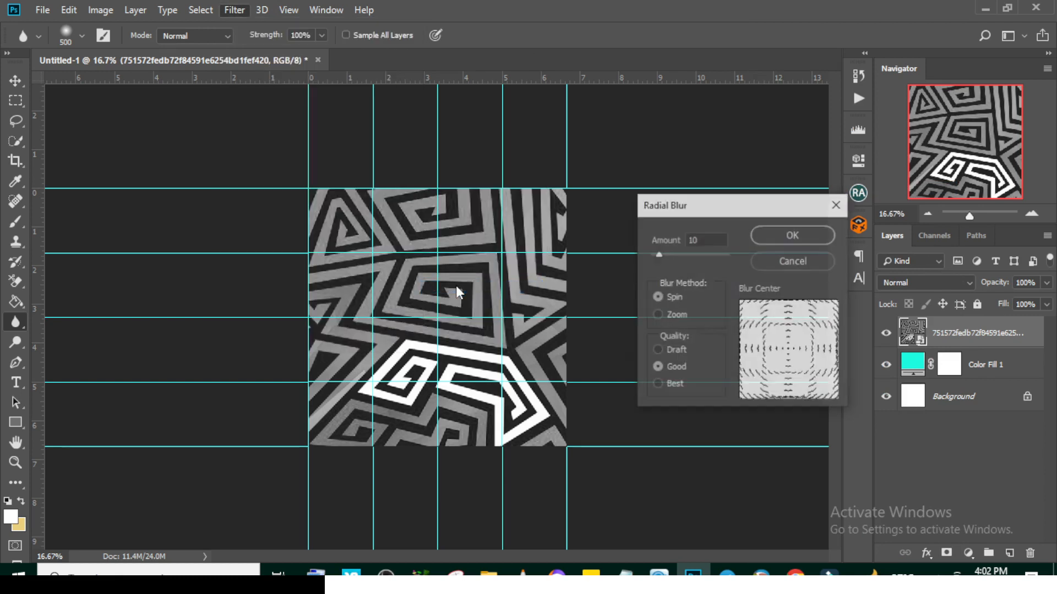
pyautogui.write('40')
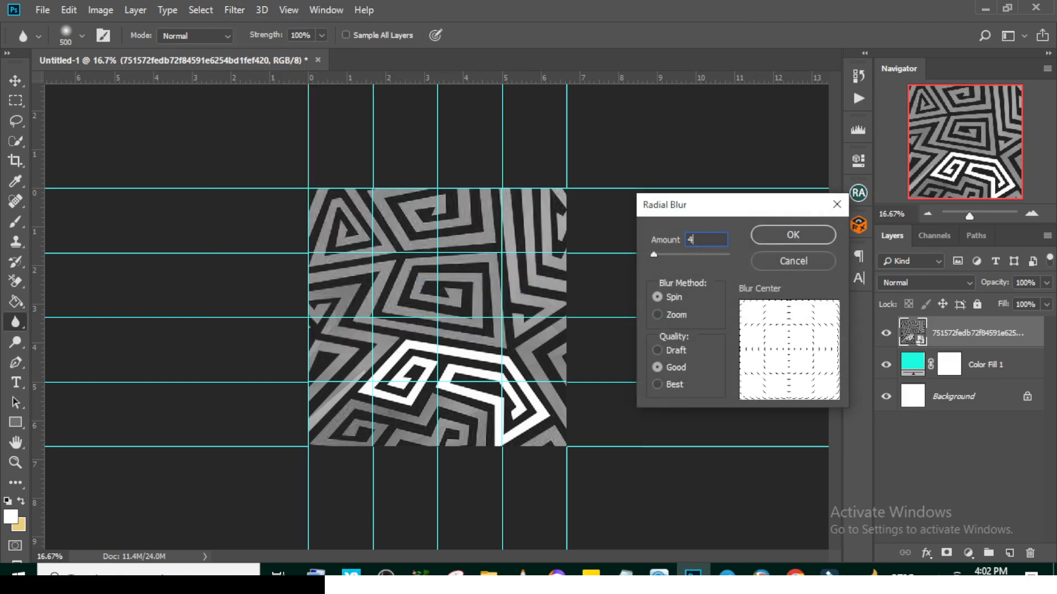
pyautogui.click(809, 240)
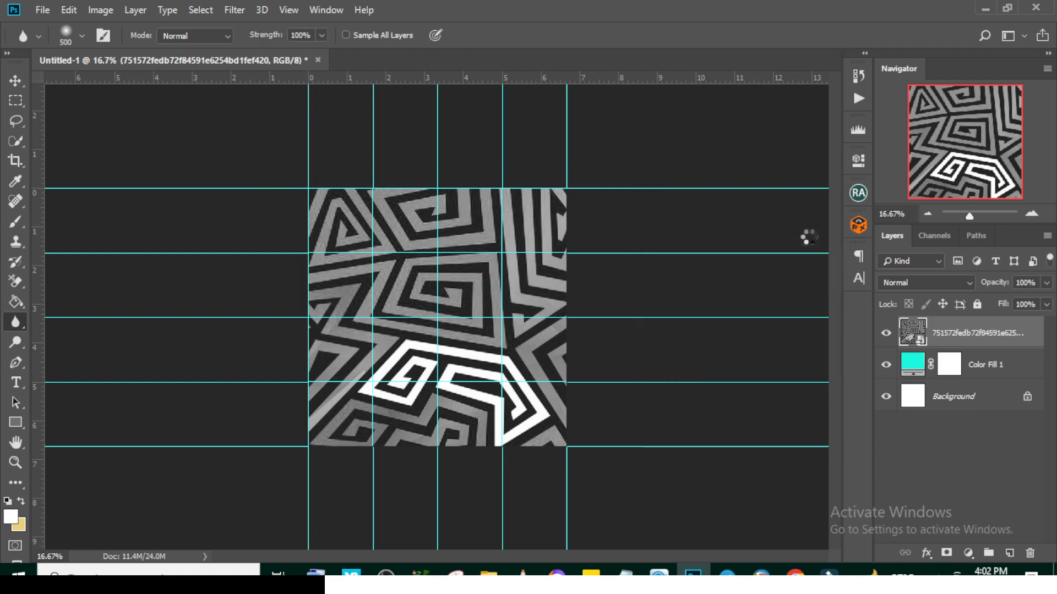
# Step: Set the blurred pattern layer's blend mode to Darken and collapse its smart filter list
pyautogui.click(910, 284)
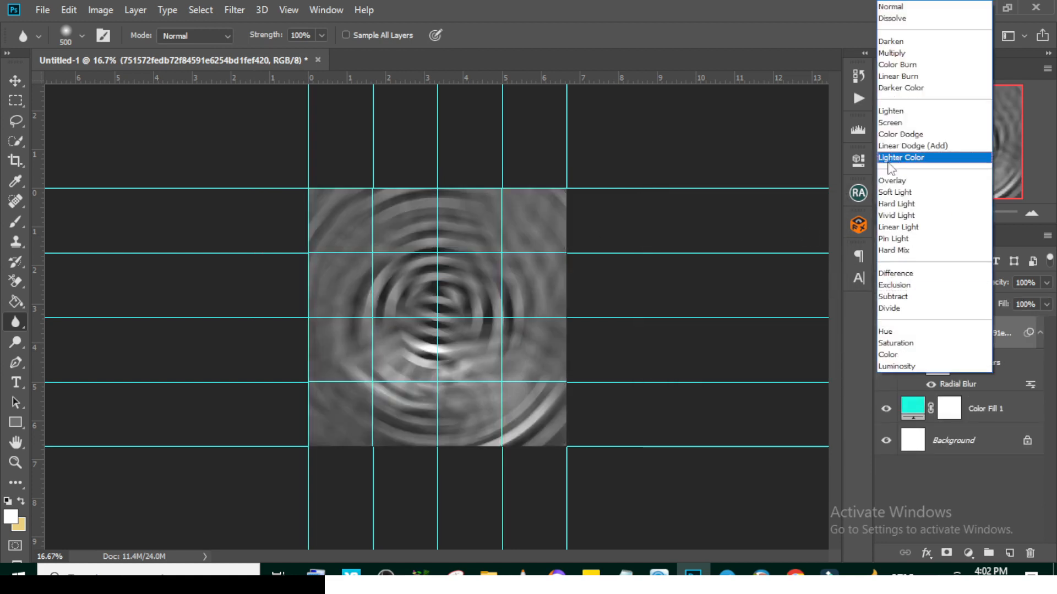
pyautogui.click(889, 42)
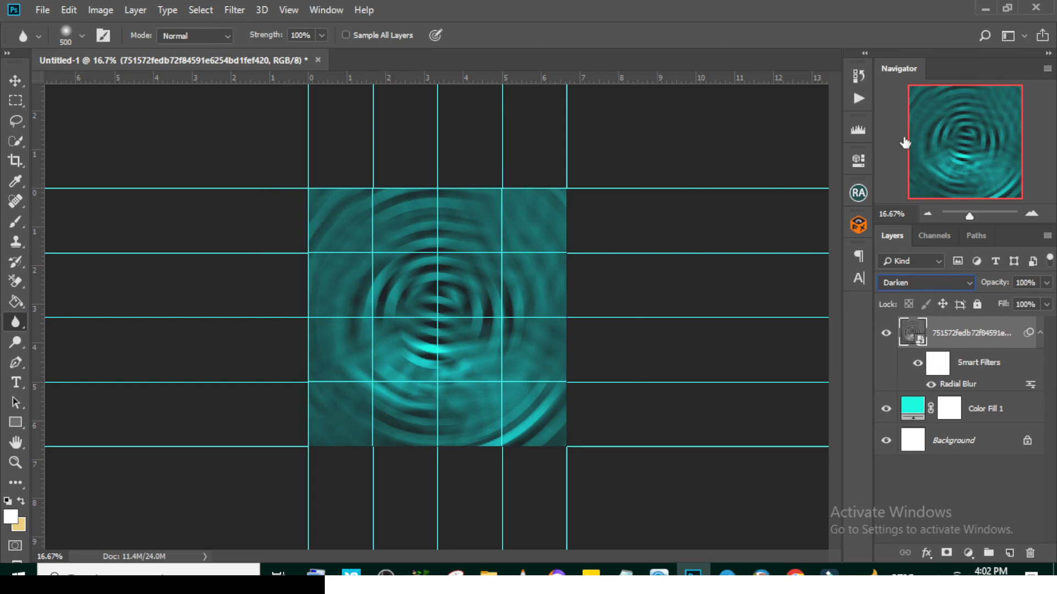
pyautogui.click(1039, 333)
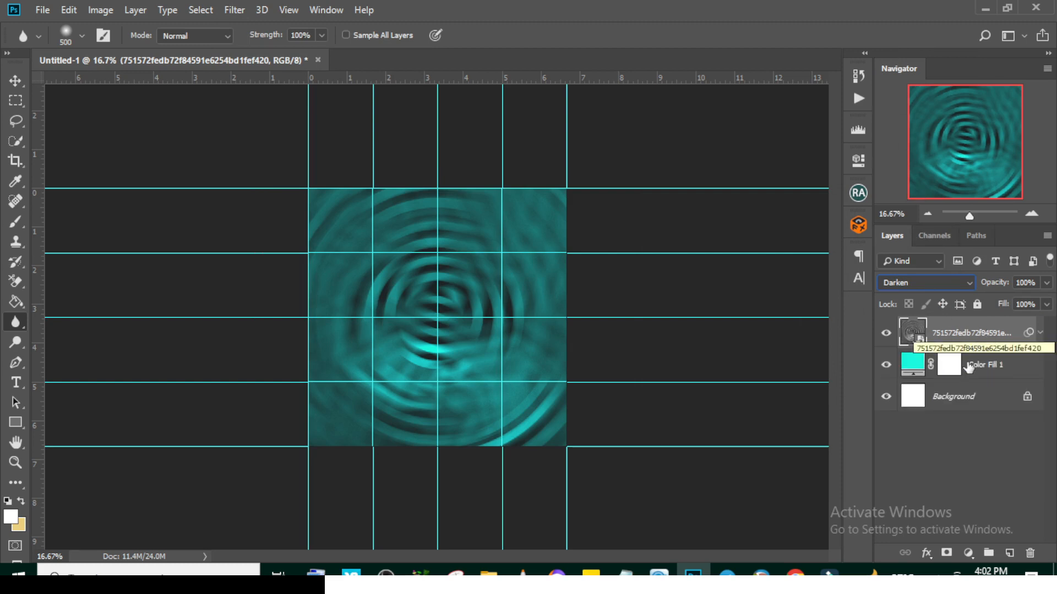
# Step: Add a layer mask to the blurred pattern and paint out its center with a black Soft Round brush enlarged to 1500 px
pyautogui.click(946, 552)
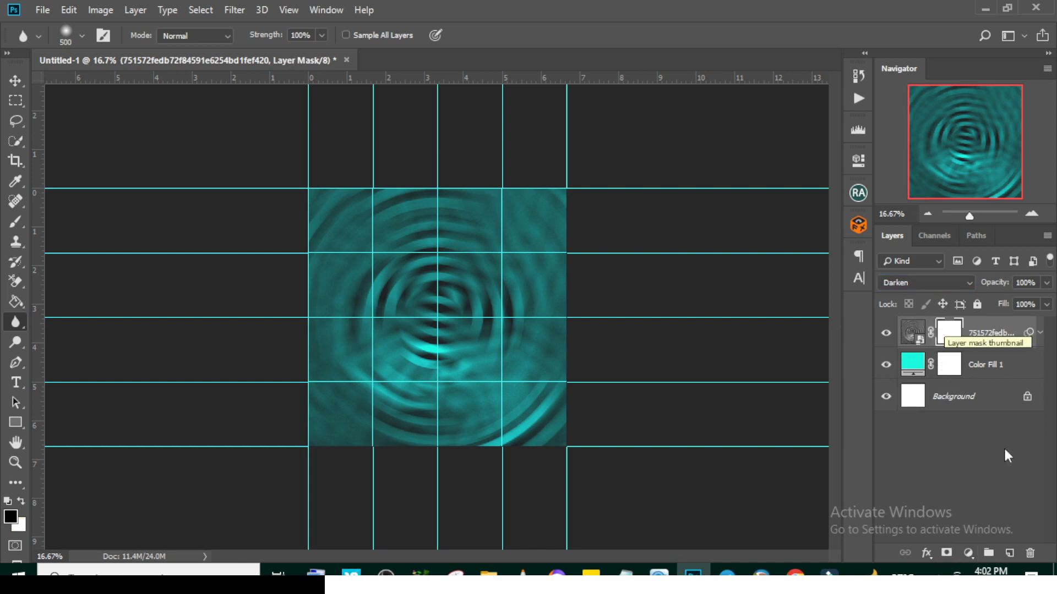
pyautogui.click(15, 222)
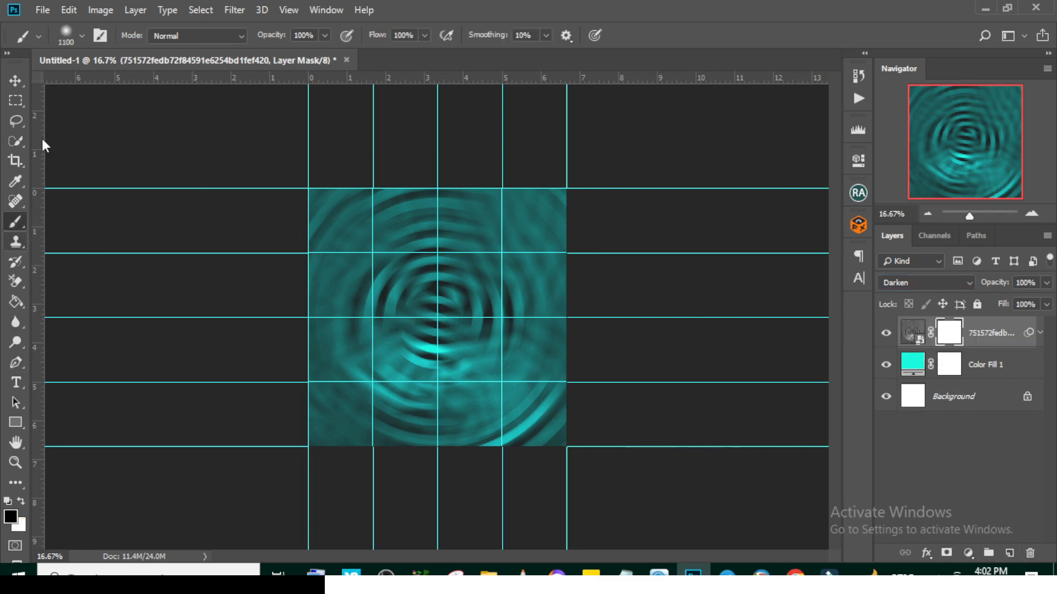
pyautogui.click(83, 38)
pyautogui.click(34, 154)
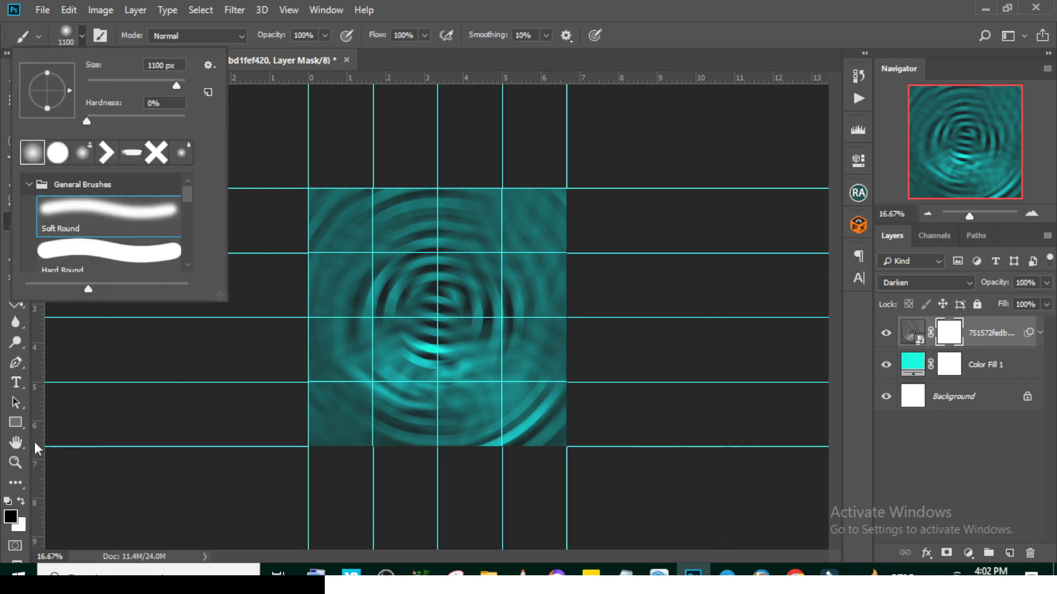
pyautogui.click(10, 518)
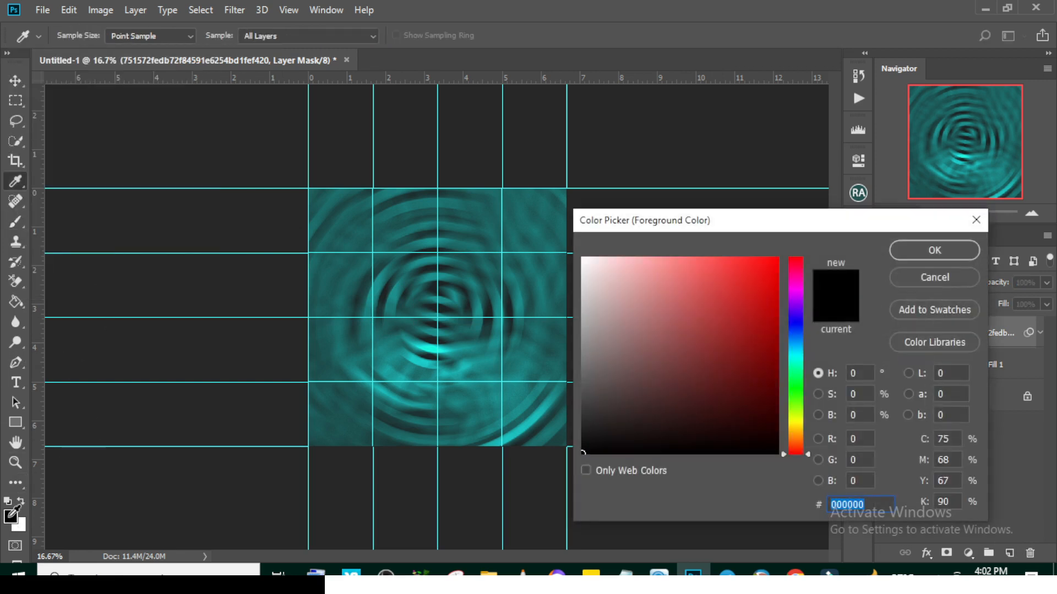
pyautogui.click(925, 251)
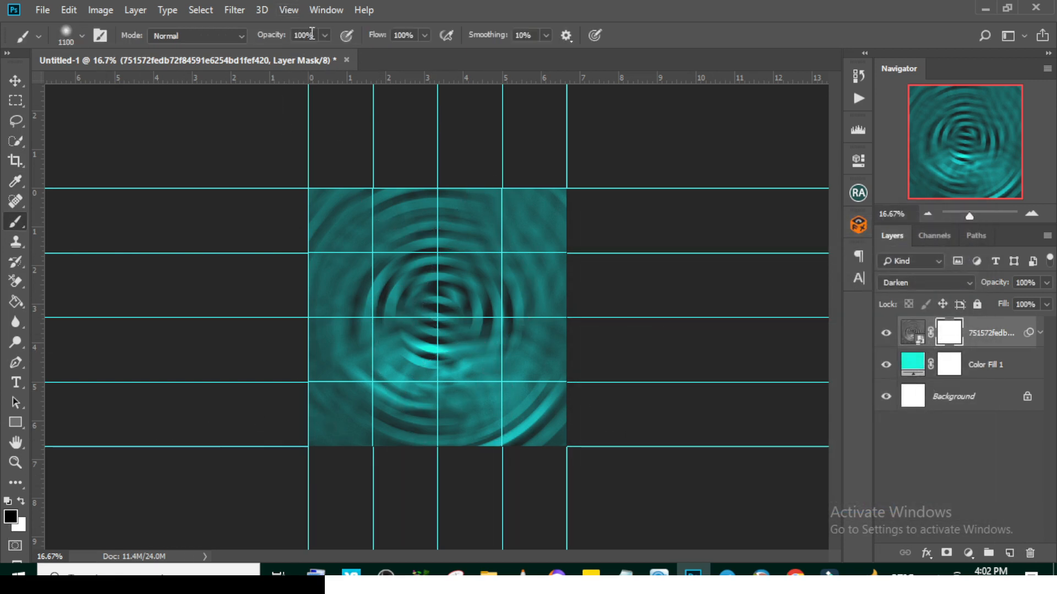
pyautogui.click(440, 318)
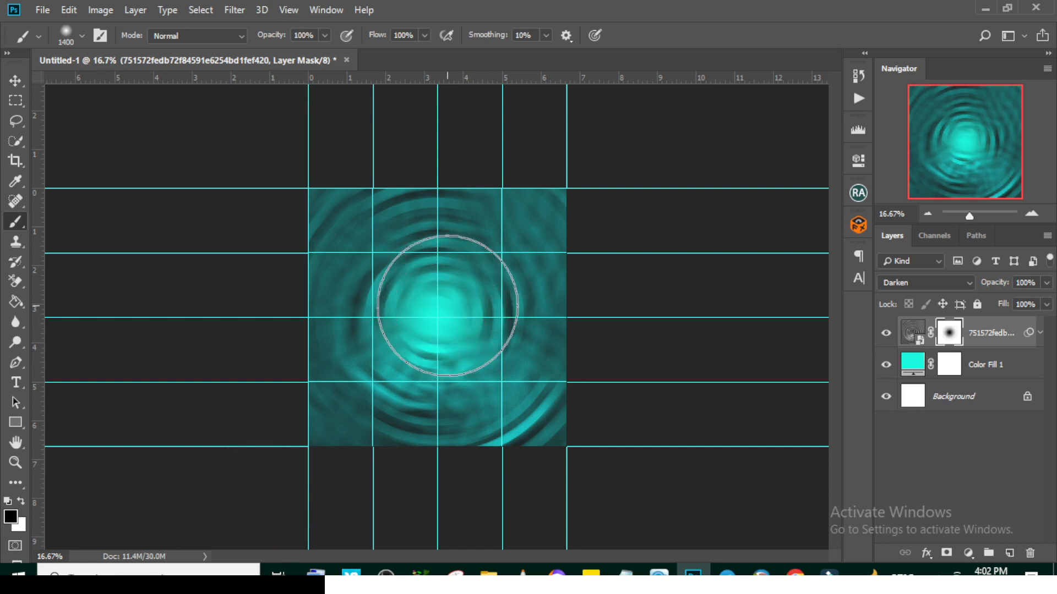
pyautogui.press(']')
pyautogui.press(']')
pyautogui.press(']')
pyautogui.press(']')
pyautogui.click(457, 311)
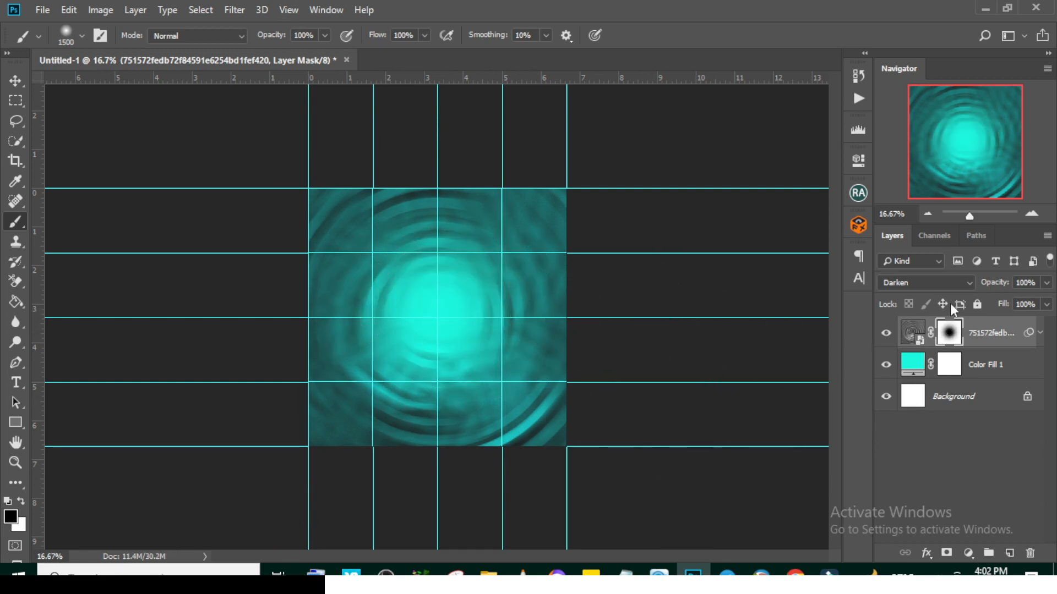
# Step: Create a new layer above the pattern and paint a soft light-turquoise (87fff2) glow at the canvas center
pyautogui.click(977, 333)
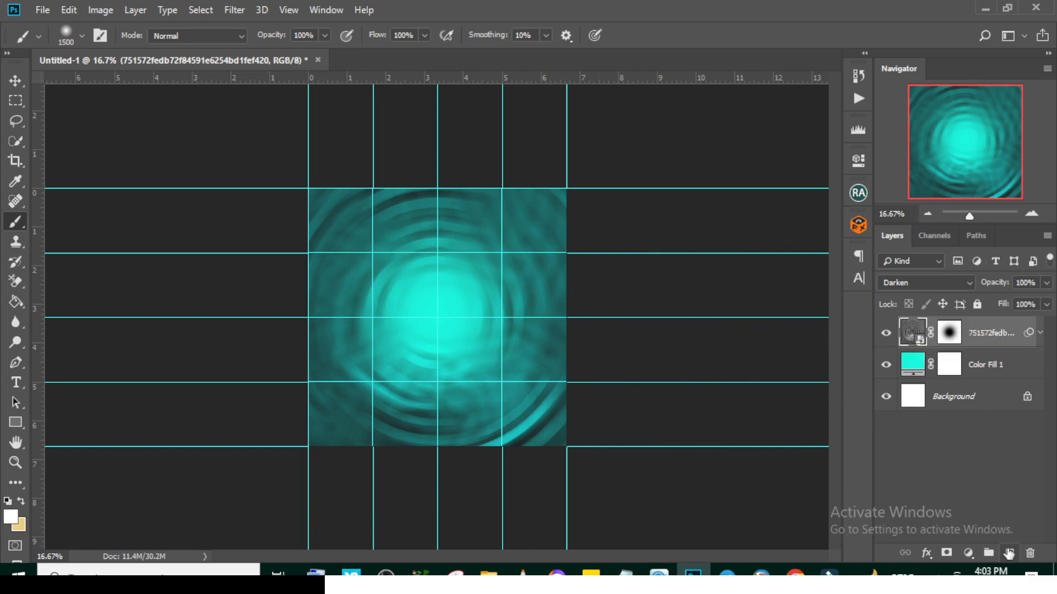
pyautogui.click(1009, 553)
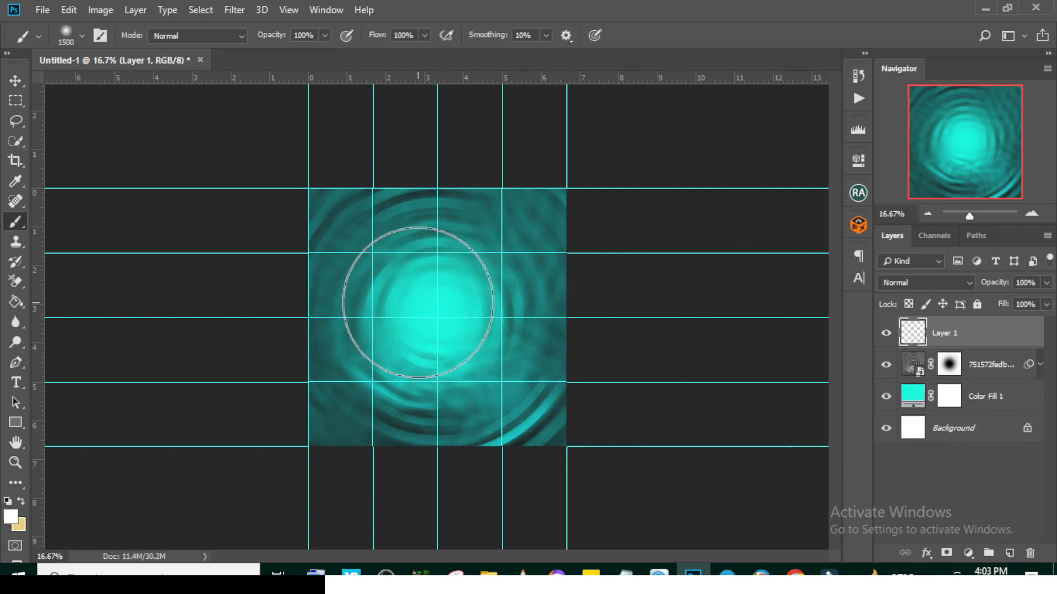
pyautogui.click(10, 517)
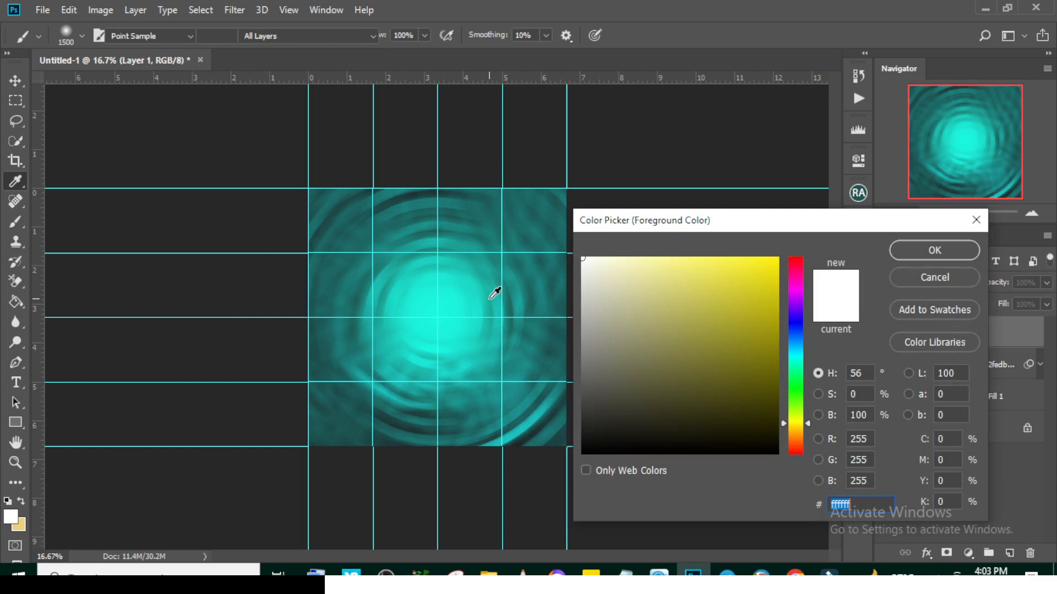
pyautogui.click(451, 308)
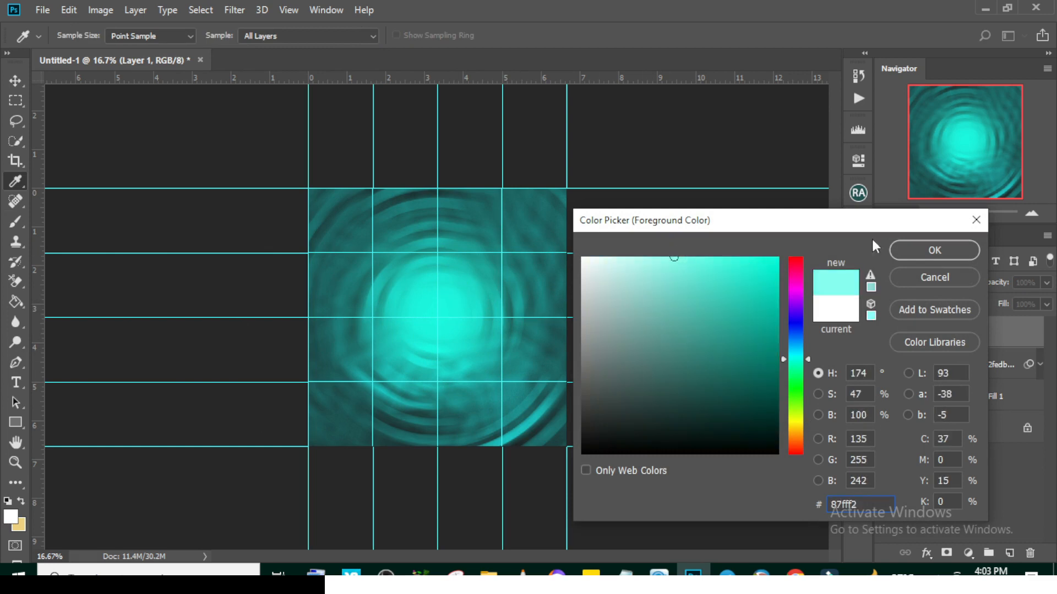
pyautogui.click(934, 249)
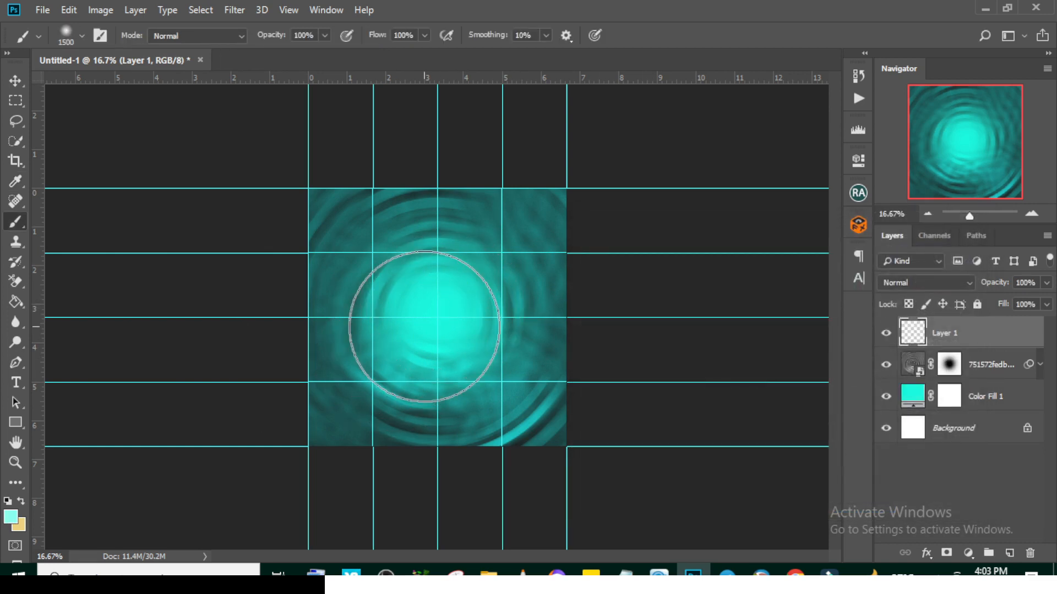
pyautogui.click(436, 314)
pyautogui.click(439, 314)
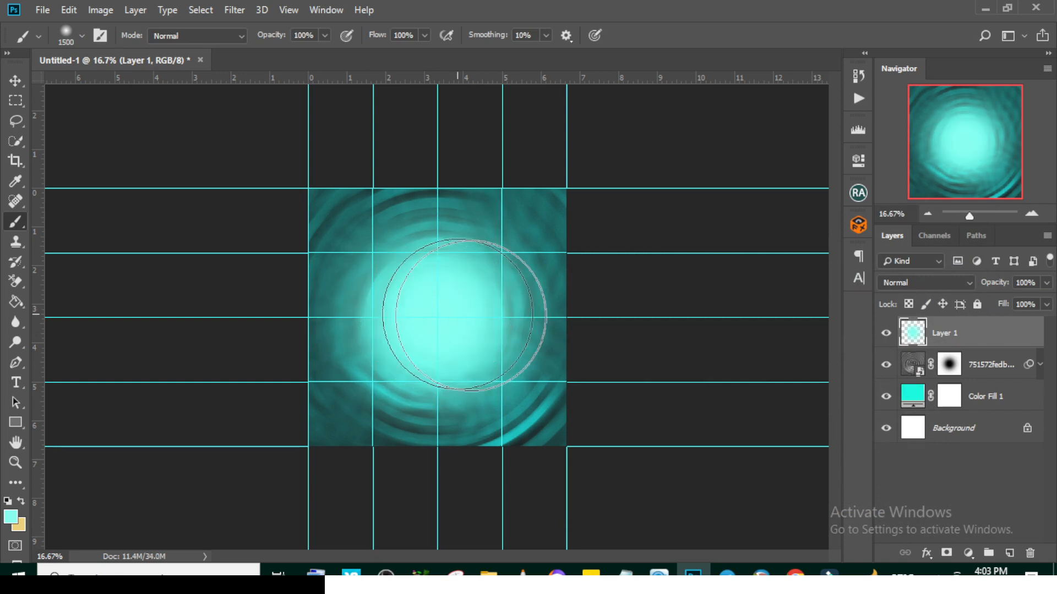
# Step: Set the glow layer's blend mode to Linear Dodge (Add) and scale the glow up slightly around the canvas center
pyautogui.click(916, 280)
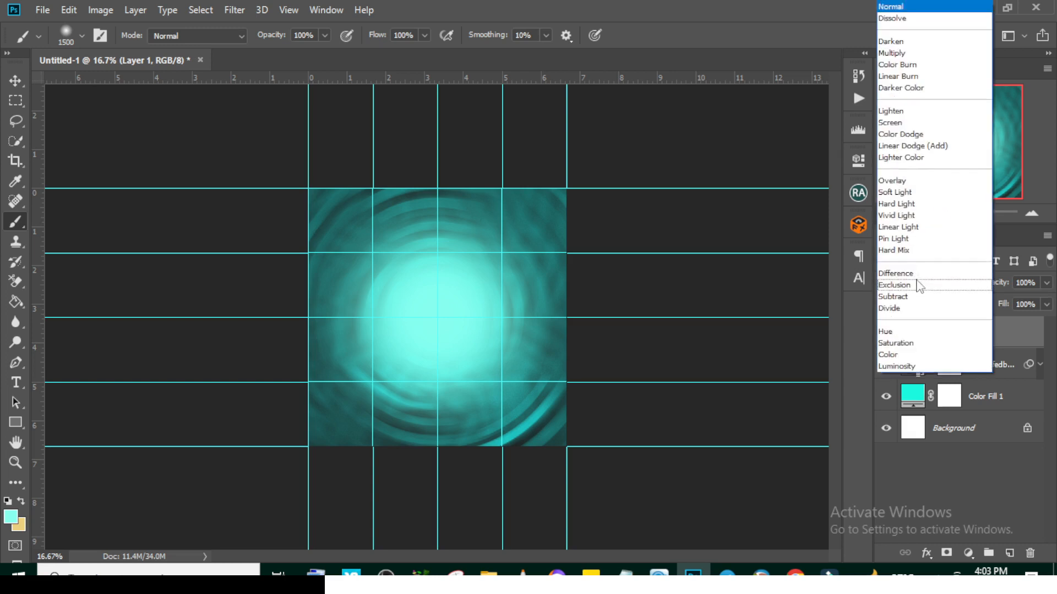
pyautogui.click(909, 145)
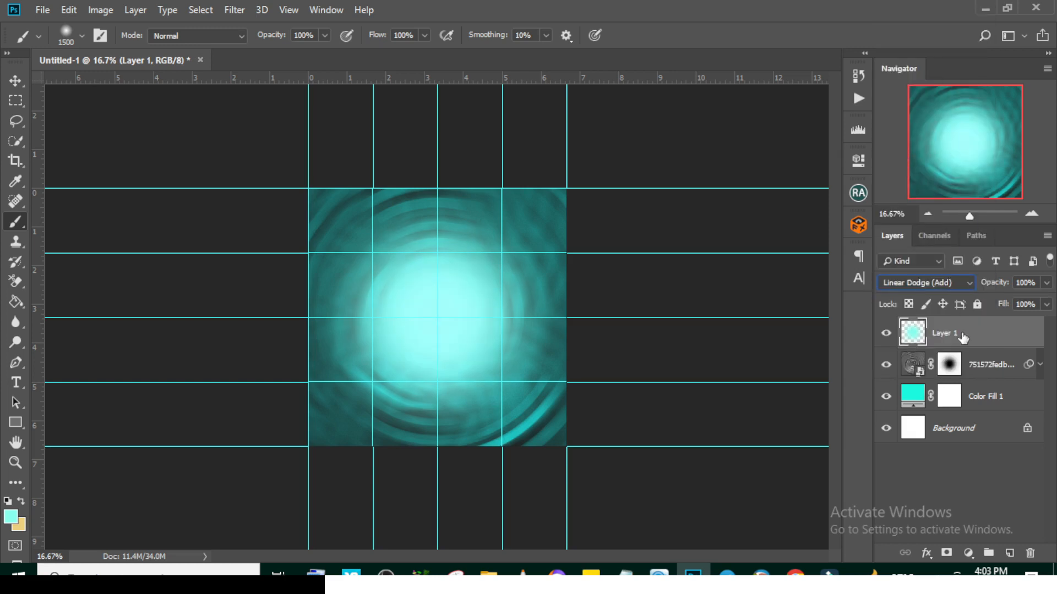
pyautogui.hotkey('ctrl', 't')
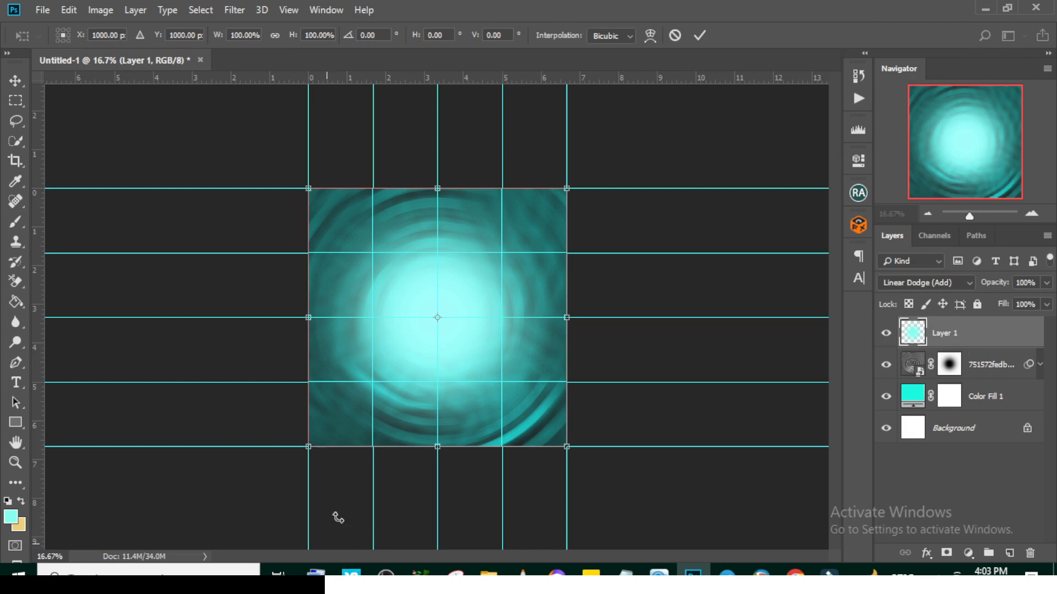
pyautogui.moveTo(567, 446); pyautogui.dragTo(593, 464)
pyautogui.press('Escape')
pyautogui.hotkey('ctrl', '+')
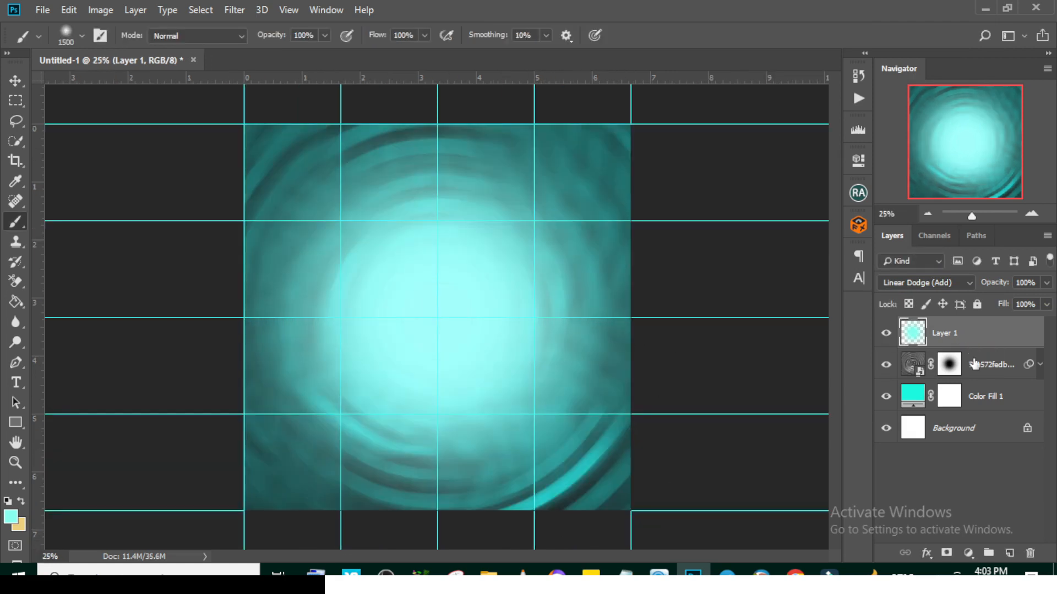
# Step: Stamp all visible layers into a new top layer and convert it to a smart object
pyautogui.hotkey('ctrl', 'shift', 'alt', 'e')
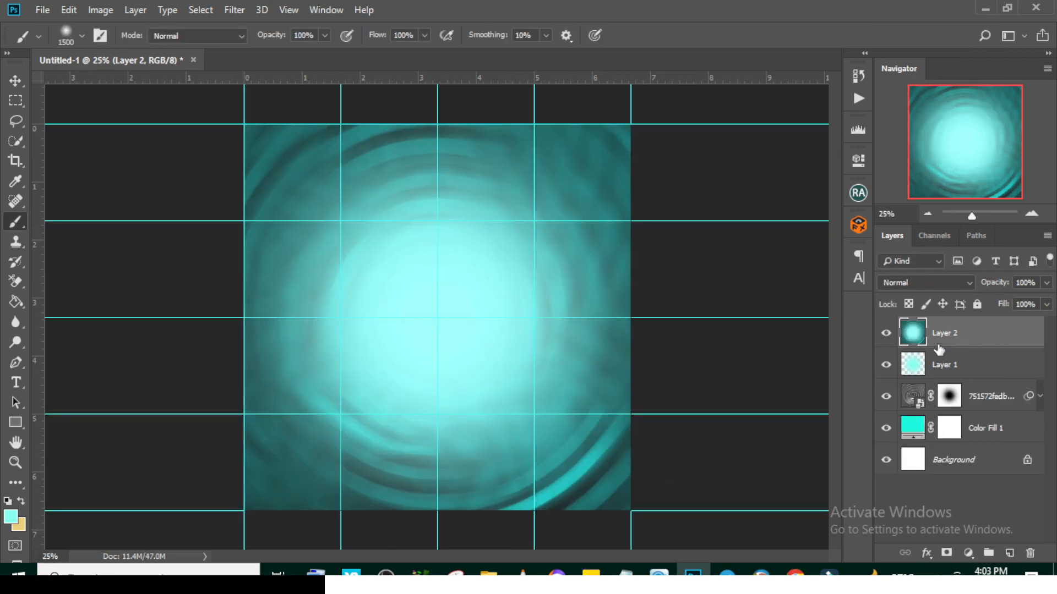
pyautogui.rightClick(967, 329)
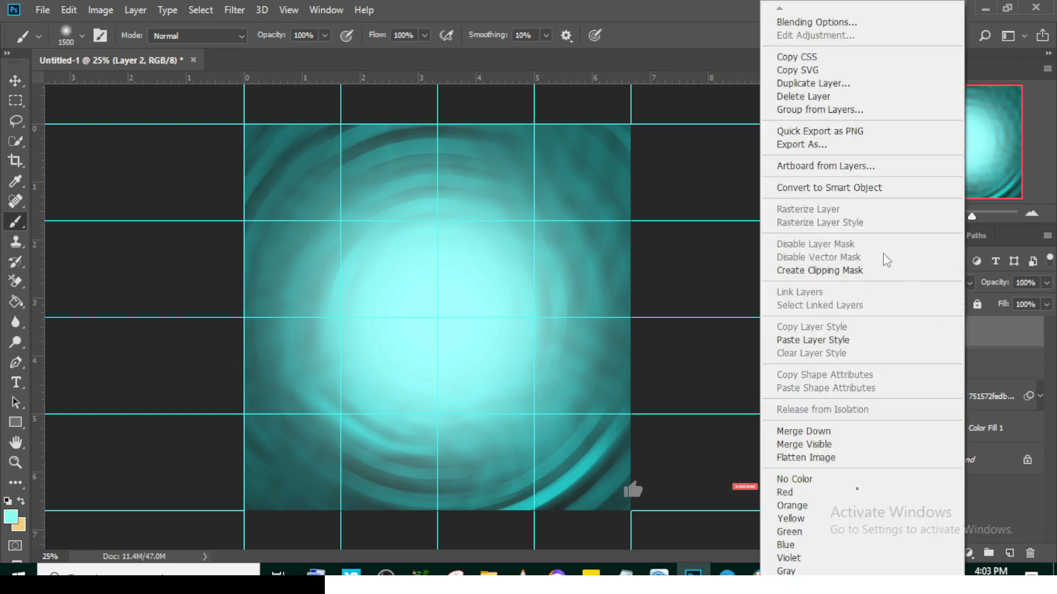
pyautogui.click(821, 187)
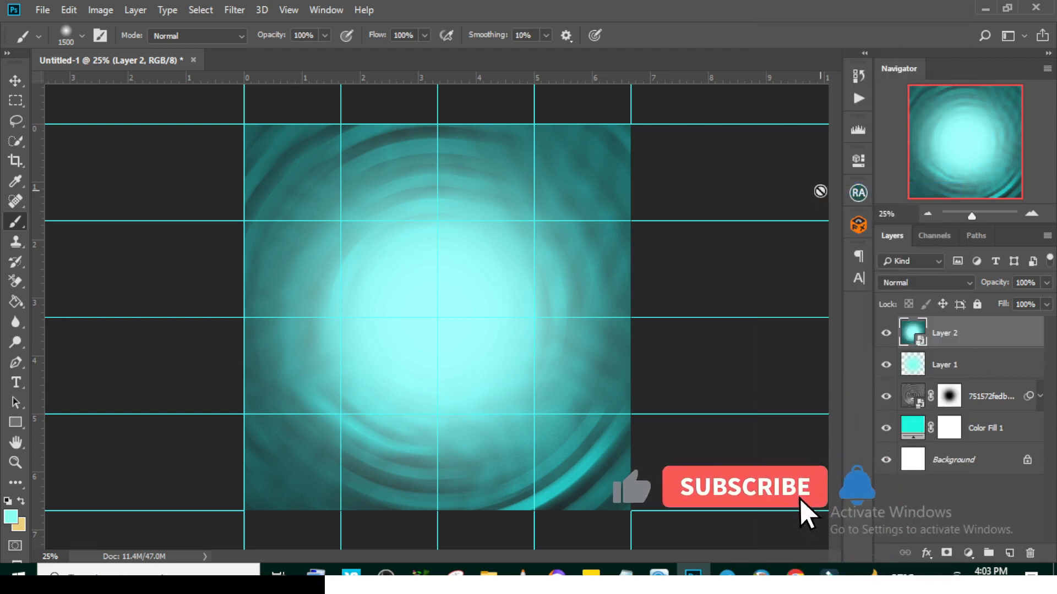
# Step: Open the Camera Raw Filter on the merged smart object and strongly raise its sharpening
pyautogui.click(247, 16)
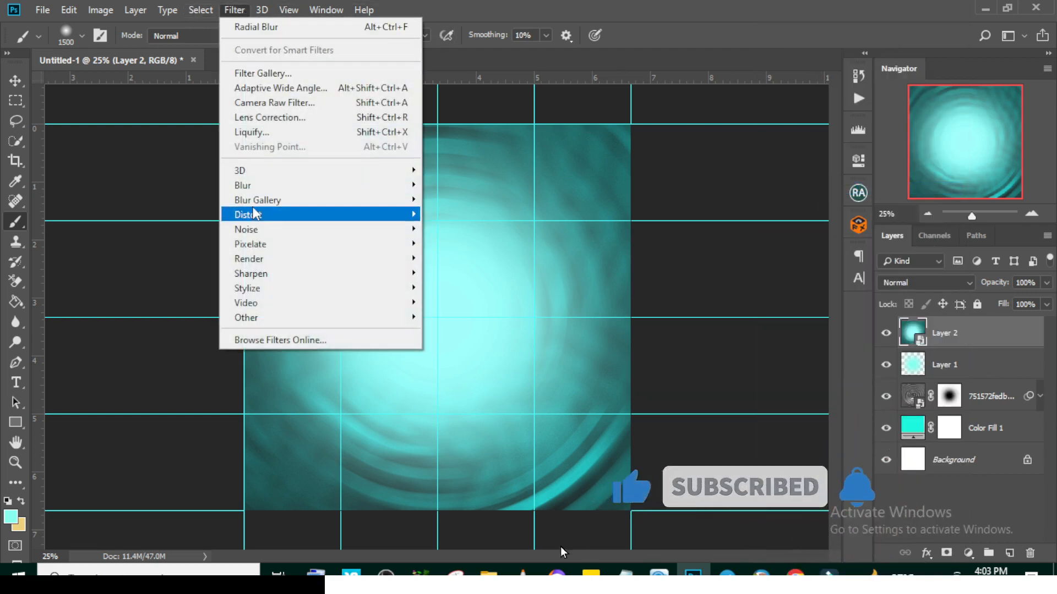
pyautogui.click(263, 104)
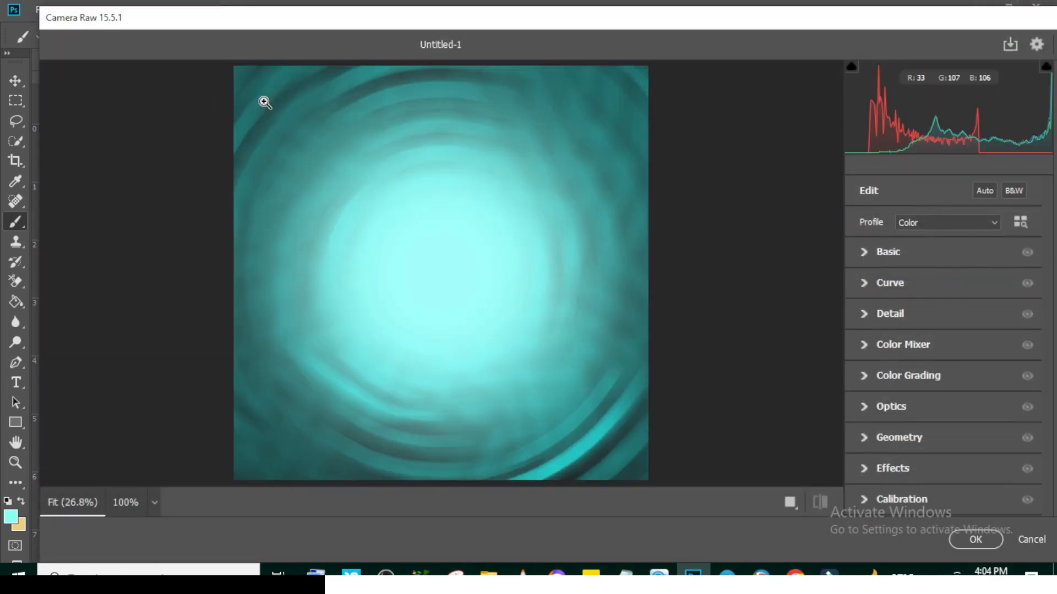
pyautogui.click(864, 252)
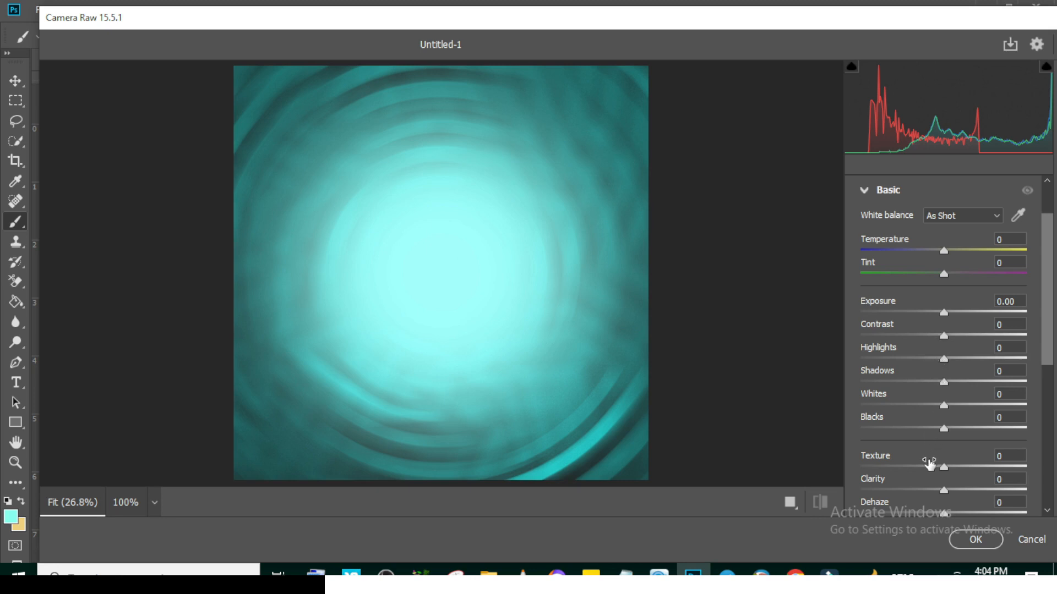
pyautogui.click(867, 193)
pyautogui.click(869, 318)
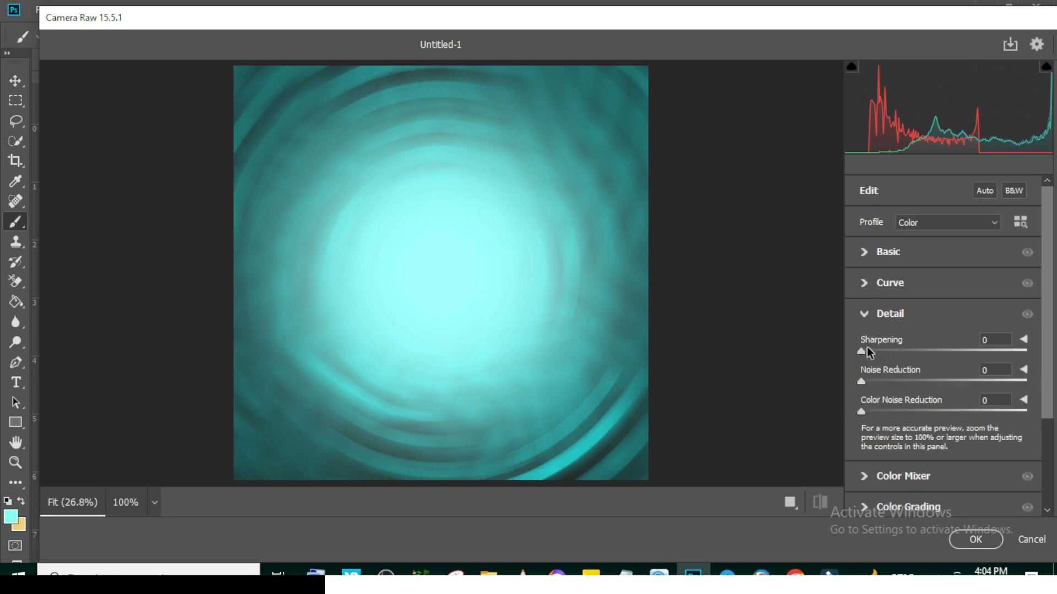
pyautogui.moveTo(864, 347); pyautogui.dragTo(974, 347)
pyautogui.click(869, 313)
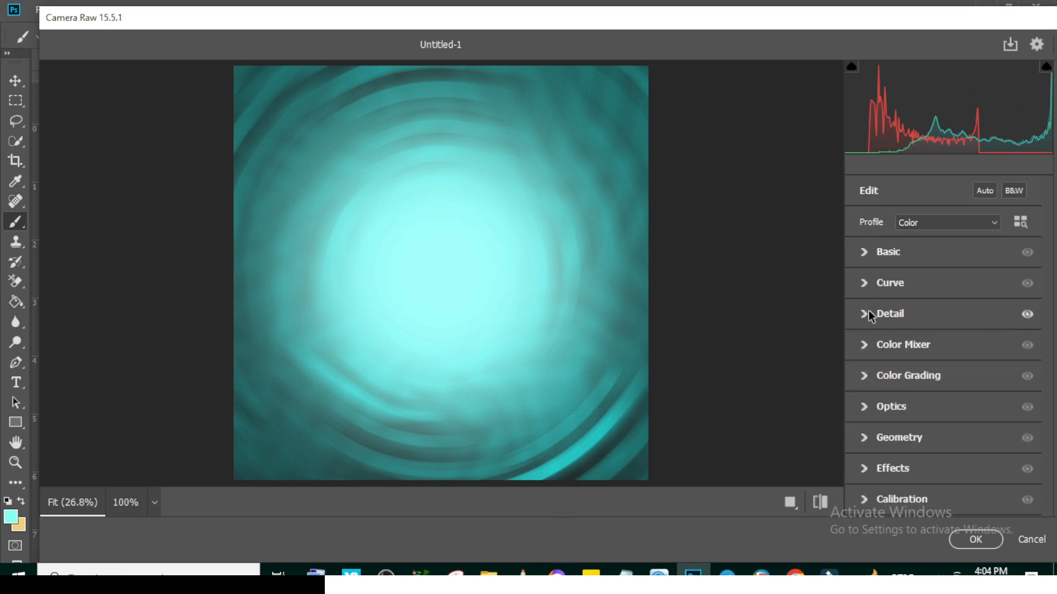
# Step: Set the Camera Raw grain to 43 and vignetting to -40, and apply the filter
pyautogui.click(863, 470)
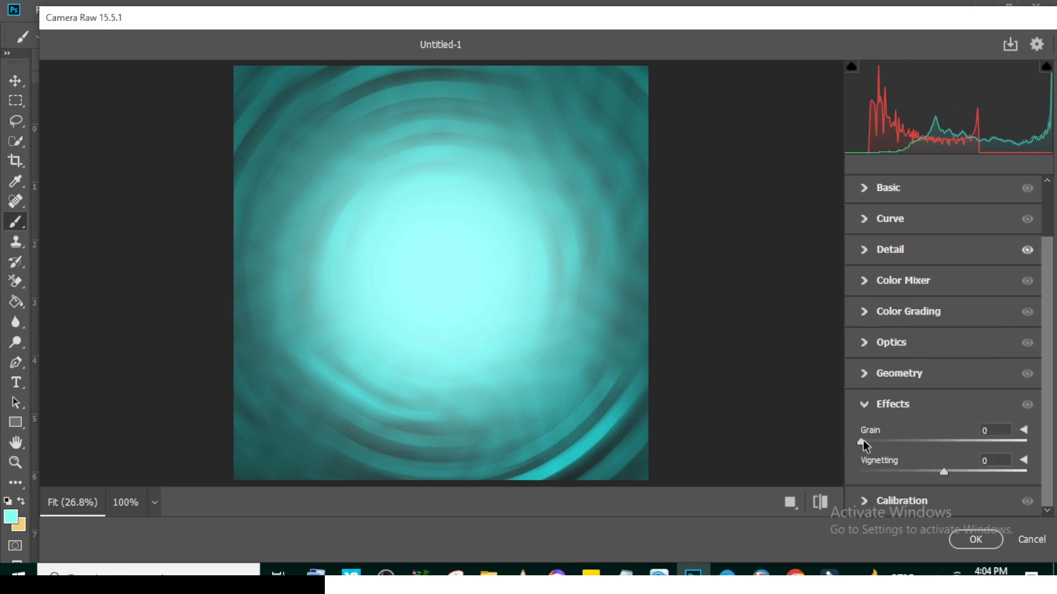
pyautogui.moveTo(863, 441); pyautogui.dragTo(909, 469)
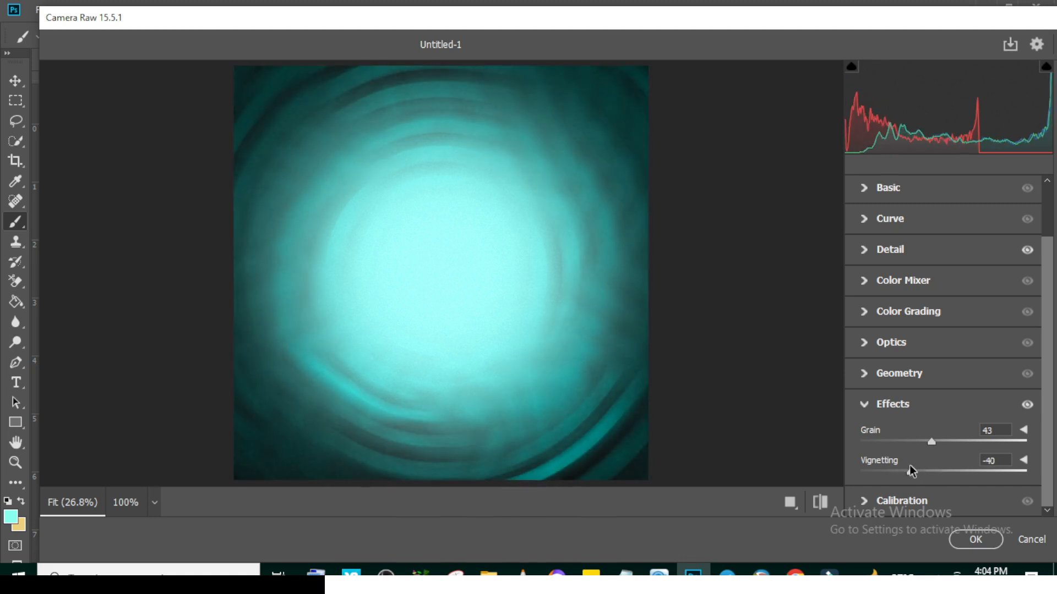
pyautogui.click(974, 540)
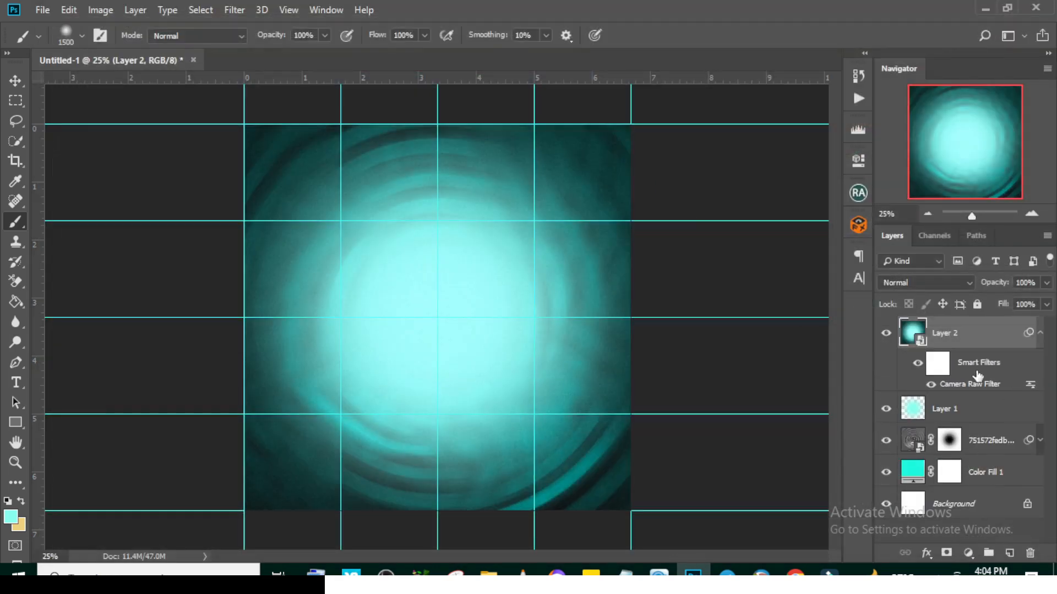
# Step: Duplicate the glow layer, move the copy above the filtered smart object and lower its opacity to 71%
pyautogui.click(941, 411)
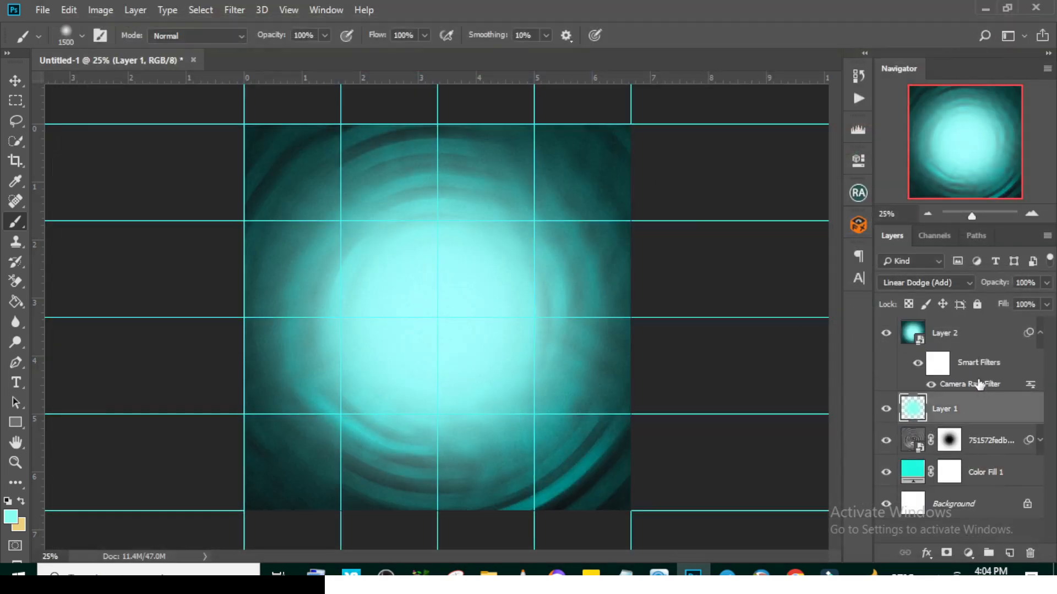
pyautogui.hotkey('ctrl', 'j')
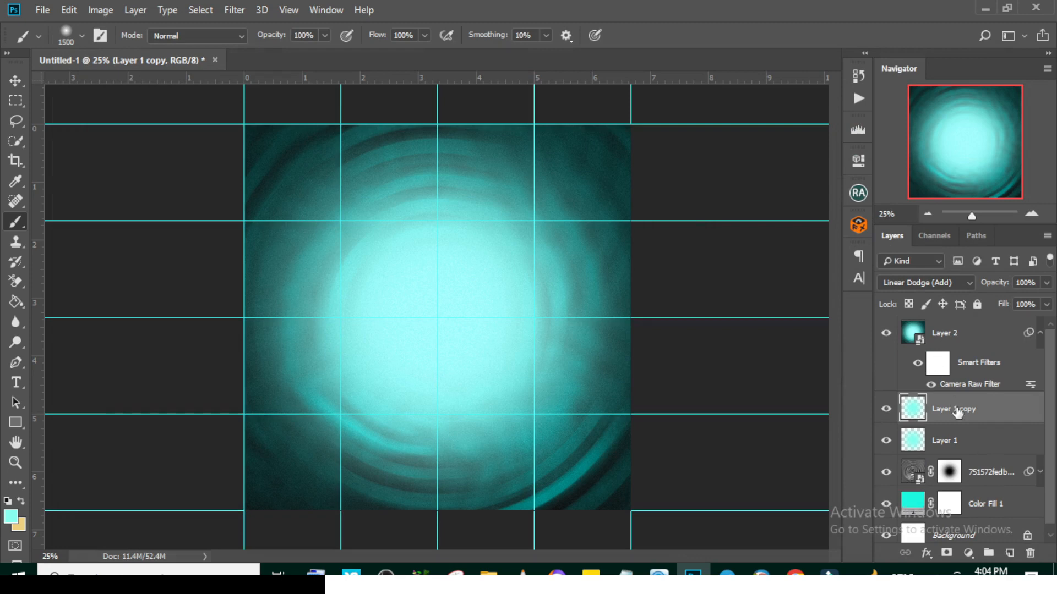
pyautogui.moveTo(958, 412); pyautogui.dragTo(955, 324)
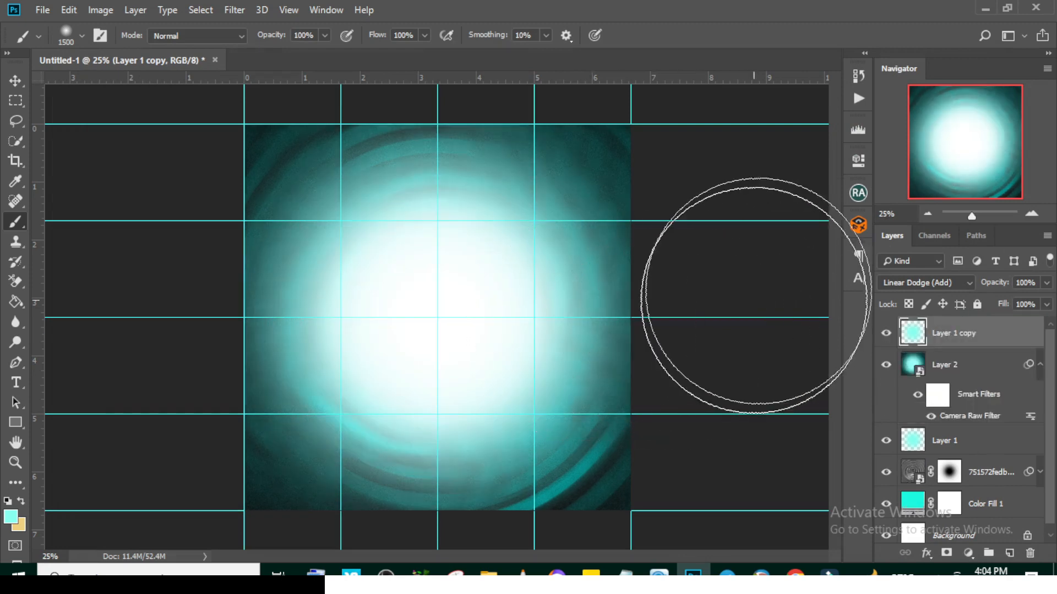
pyautogui.click(1046, 282)
pyautogui.moveTo(1048, 300); pyautogui.dragTo(1024, 302)
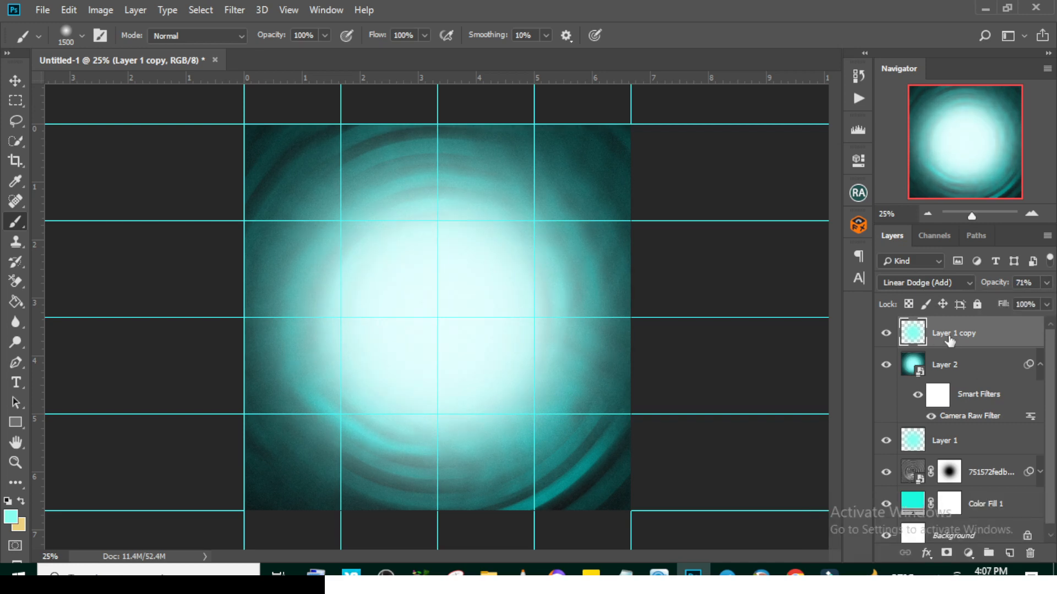
# Step: Group all layers above the locked Background layer and name the group BG
pyautogui.keyDown('shift'); pyautogui.click(981, 515); pyautogui.keyUp('shift')
pyautogui.hotkey('ctrl', 'g')
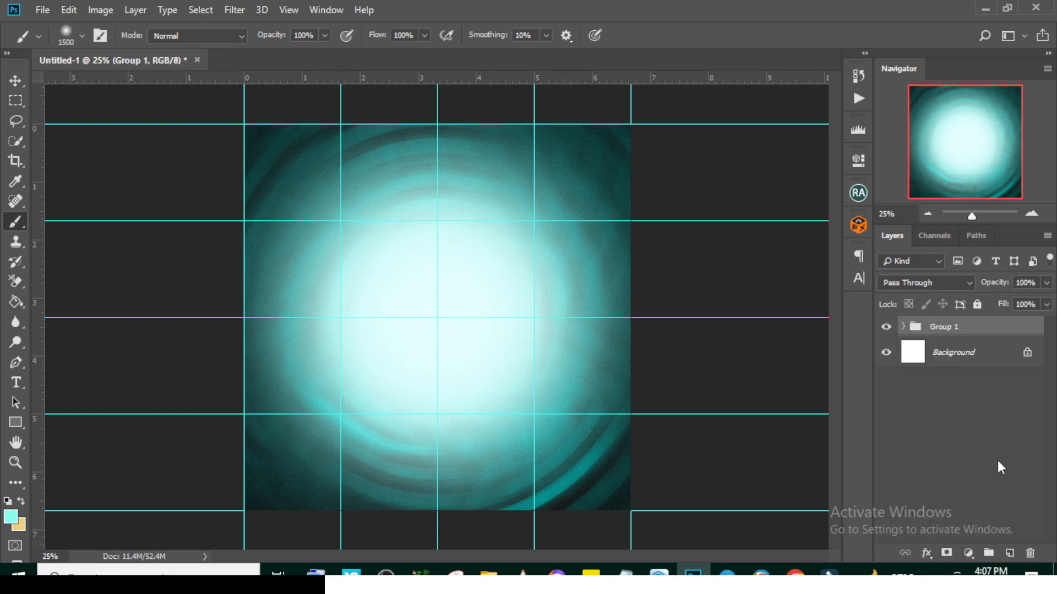
pyautogui.doubleClick(941, 328)
pyautogui.write('BG')
pyautogui.press('Return')
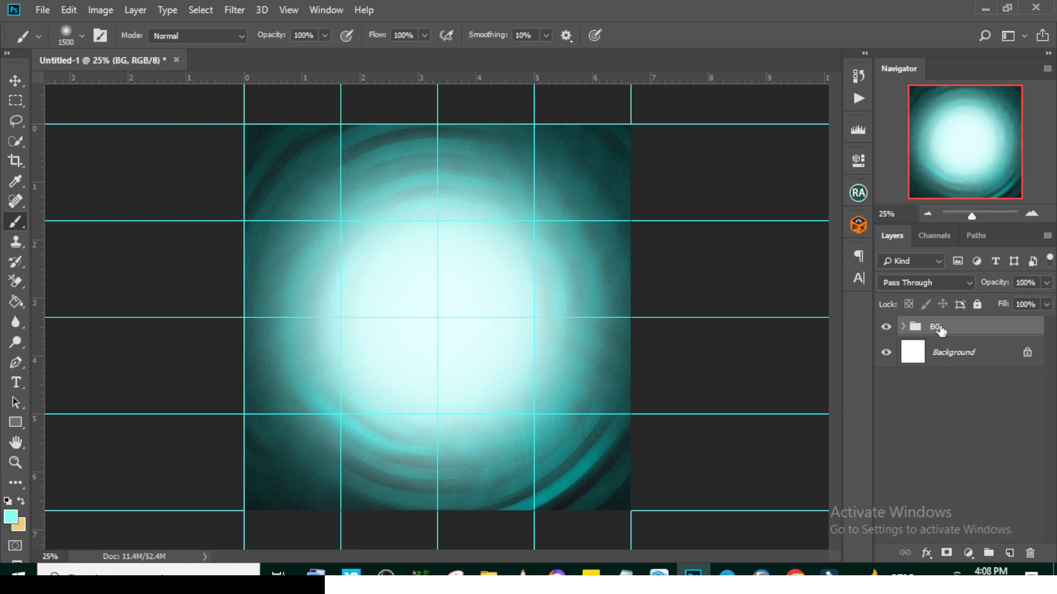
# Step: Open 8.psd from the Text effect V5 folder and update its text layers
pyautogui.moveTo(488, 571)
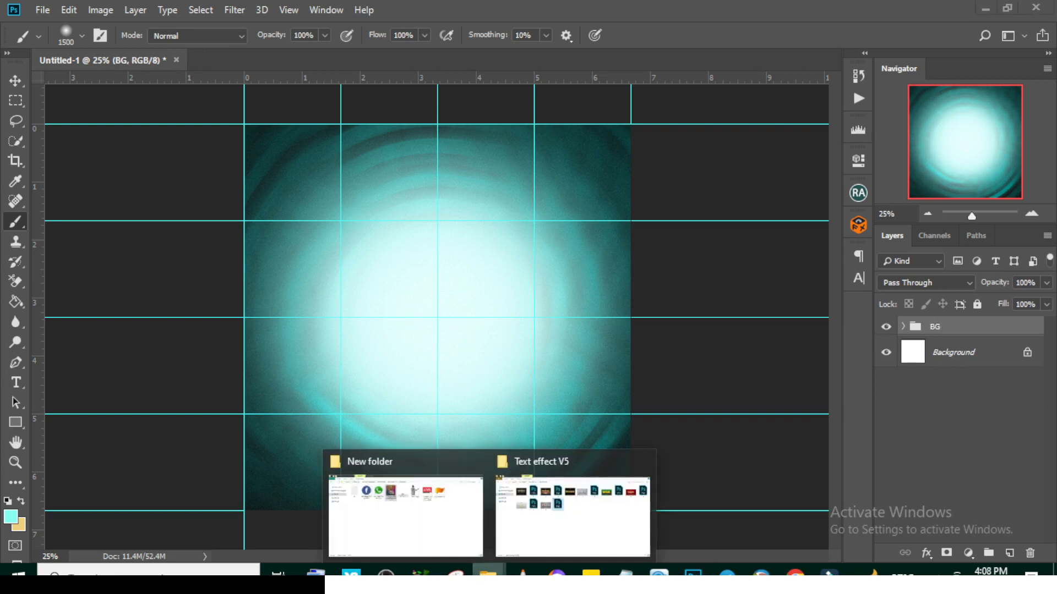
pyautogui.click(572, 516)
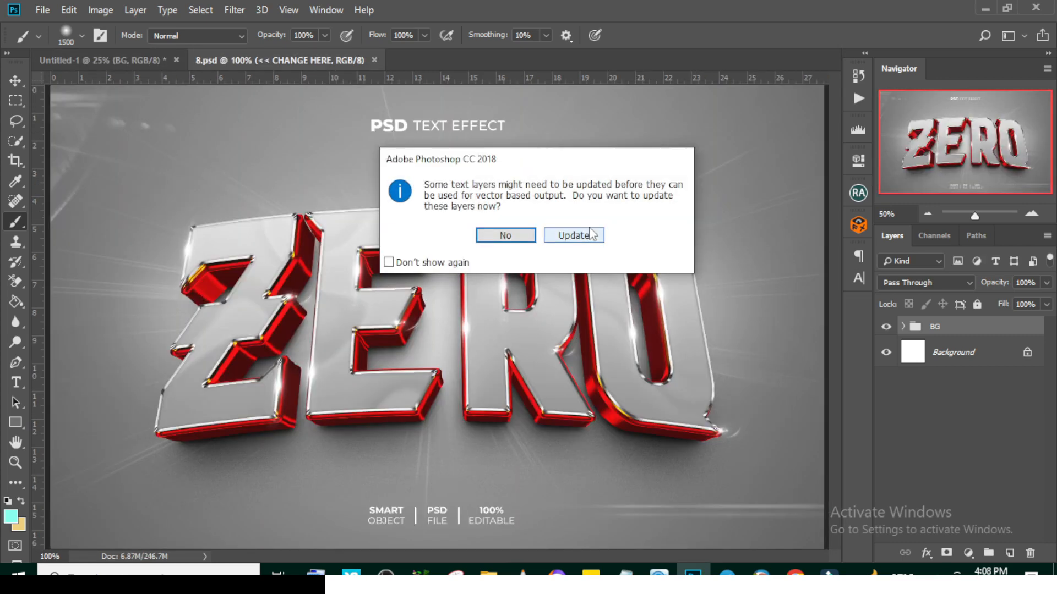
pyautogui.click(586, 234)
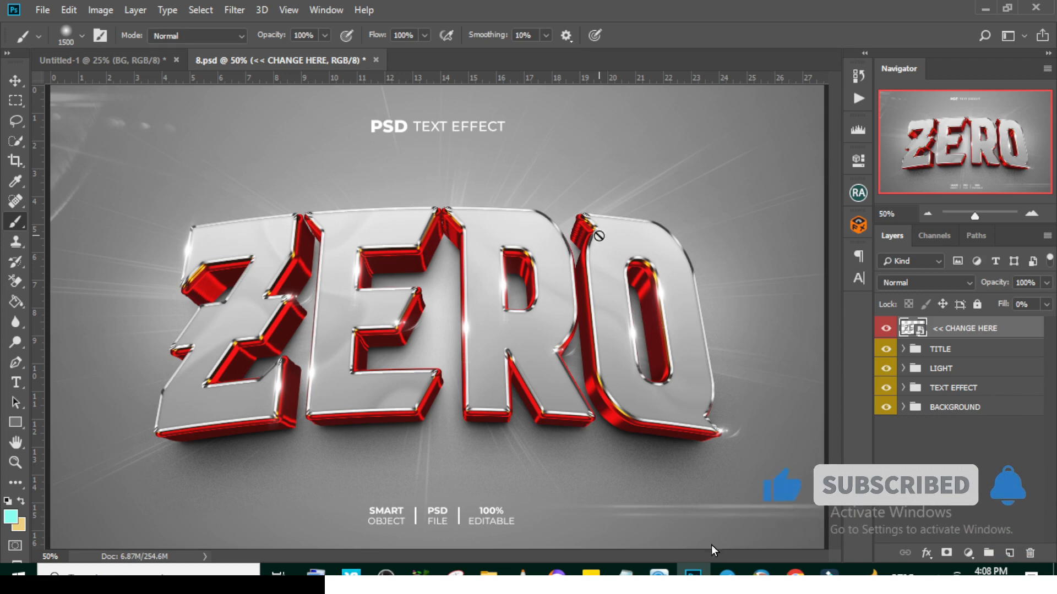
# Step: Open the << CHANGE HERE smart object, accept the font substitution and replace the ZERO text with LORD
pyautogui.doubleClick(914, 329)
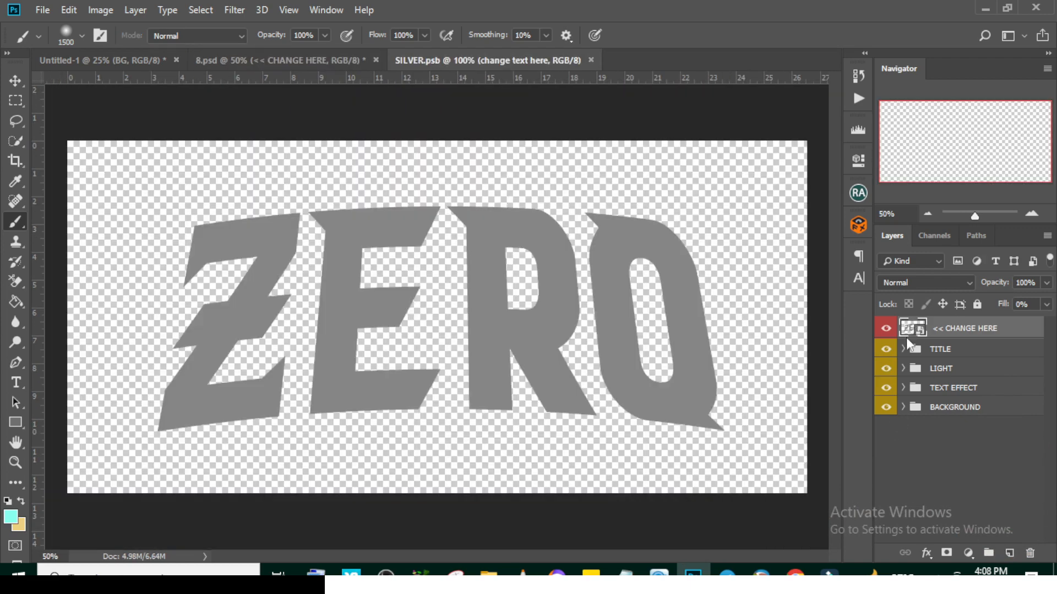
pyautogui.click(674, 338)
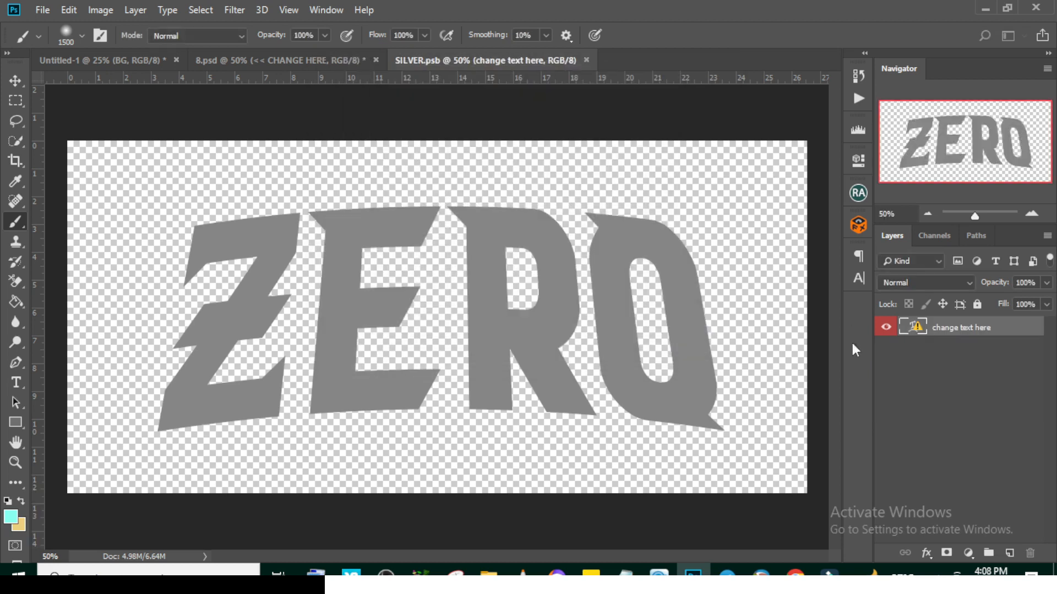
pyautogui.doubleClick(915, 327)
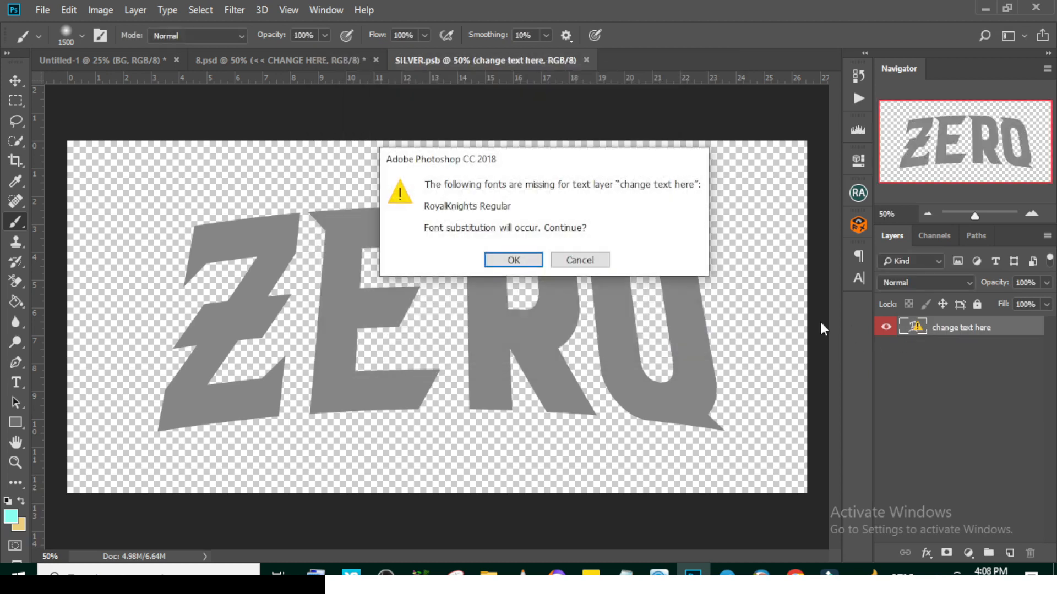
pyautogui.click(513, 260)
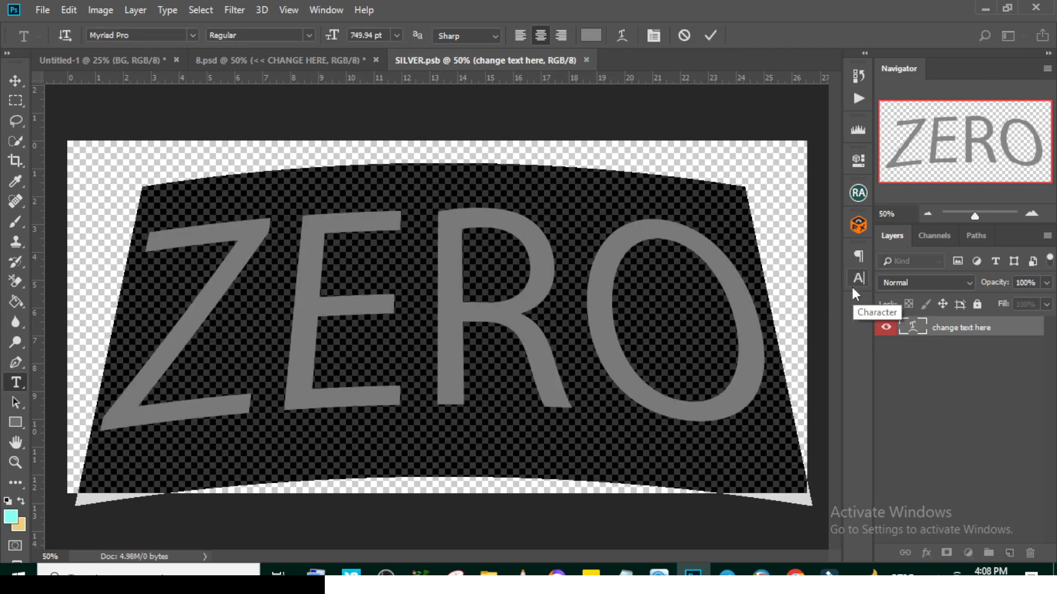
pyautogui.write('LORD')
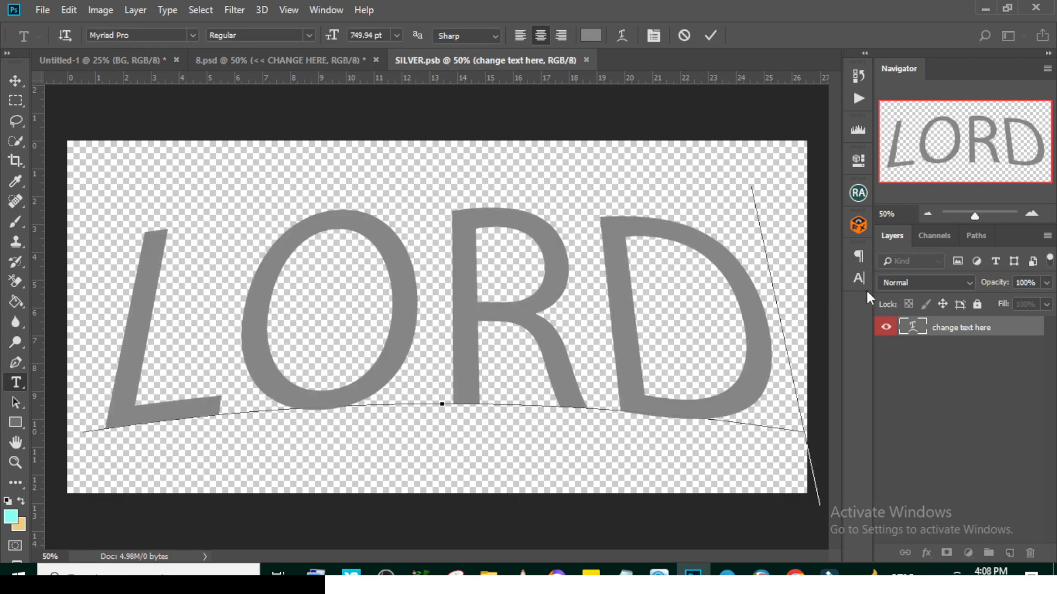
pyautogui.hotkey('ctrl', 'Return')
pyautogui.press('b')
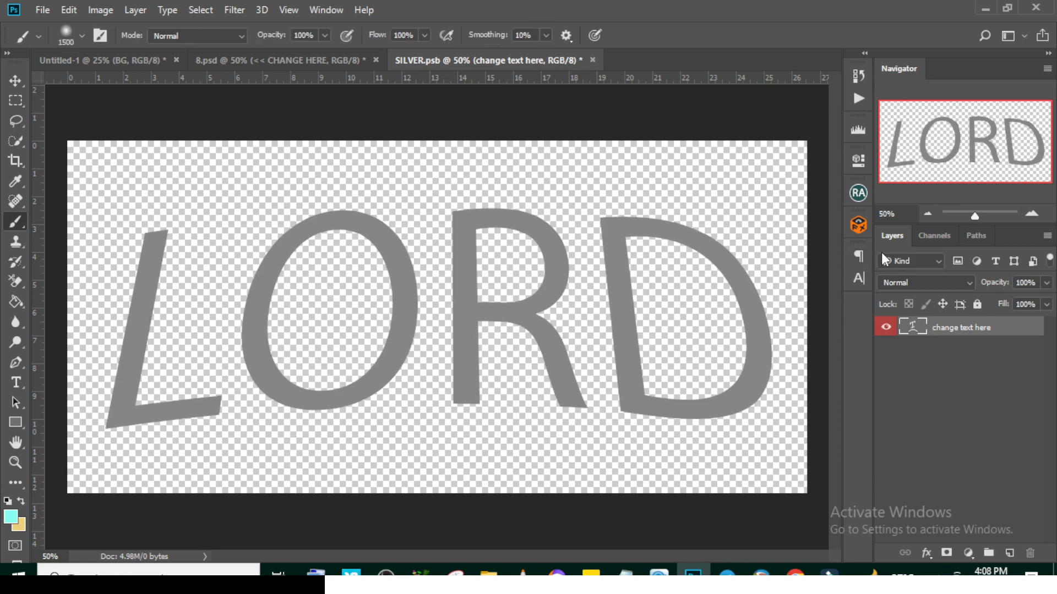
# Step: Set the font of the LORD text to Calisga Regular
pyautogui.click(859, 276)
pyautogui.click(744, 274)
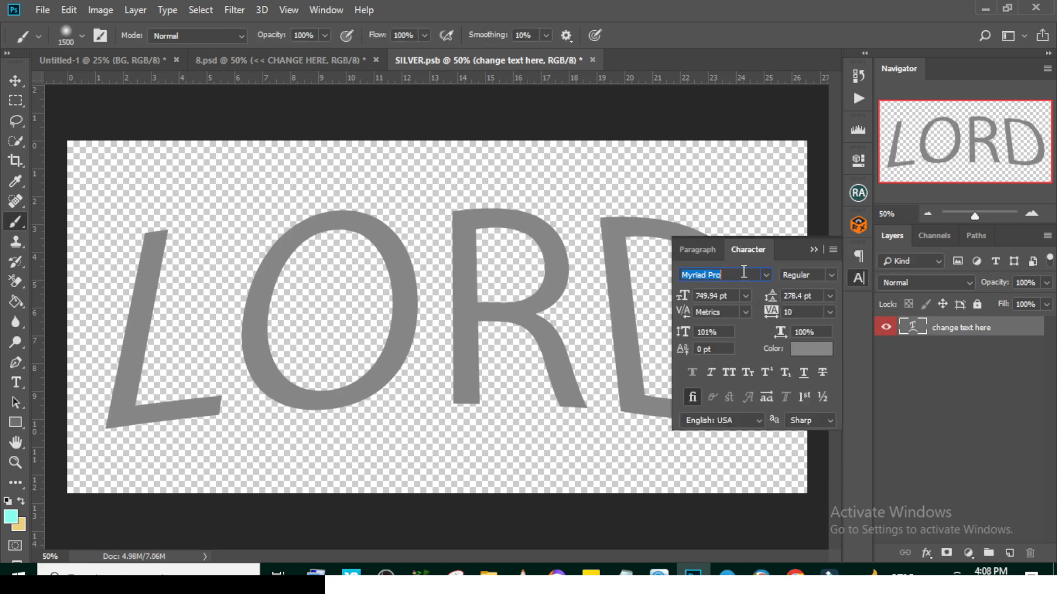
pyautogui.write('CALIS')
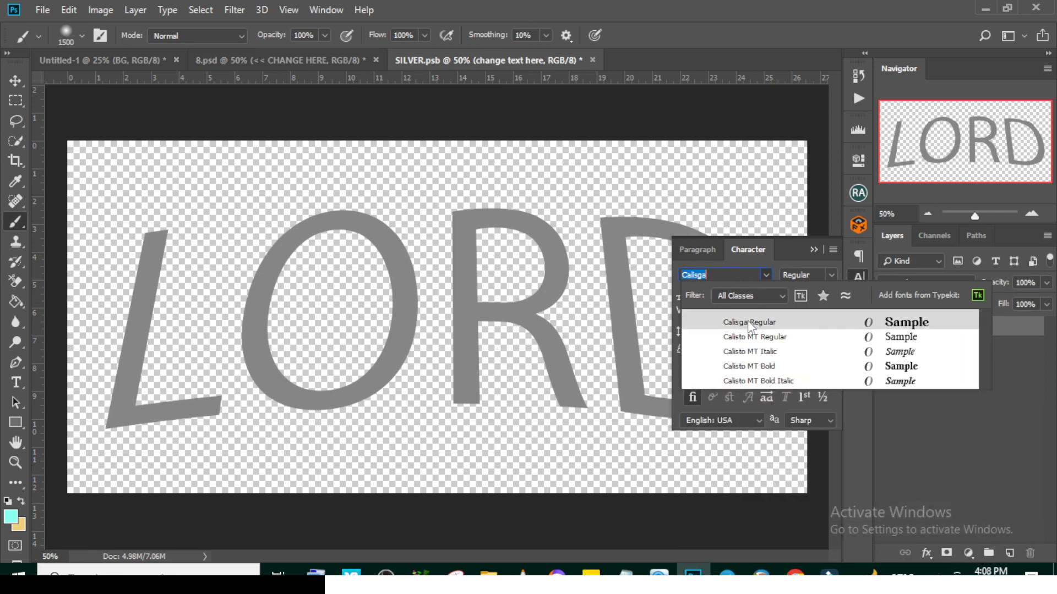
pyautogui.click(752, 325)
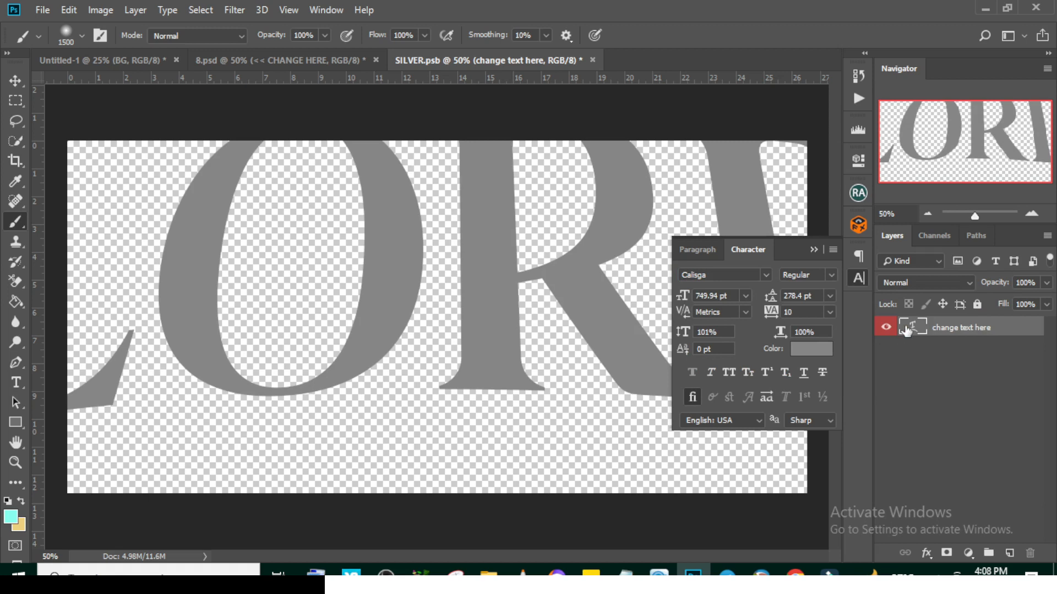
# Step: Scale the LORD text down to about 436 pt so it fits the canvas, then save and close the smart object
pyautogui.hotkey('ctrl', 't')
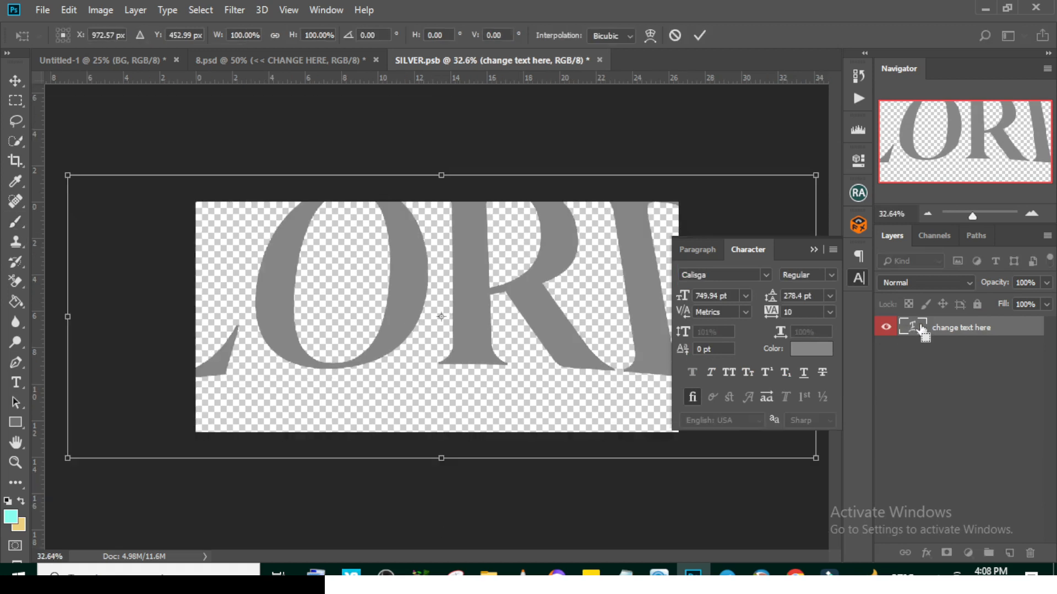
pyautogui.hotkey('ctrl', '0')
pyautogui.moveTo(68, 458); pyautogui.dragTo(217, 401)
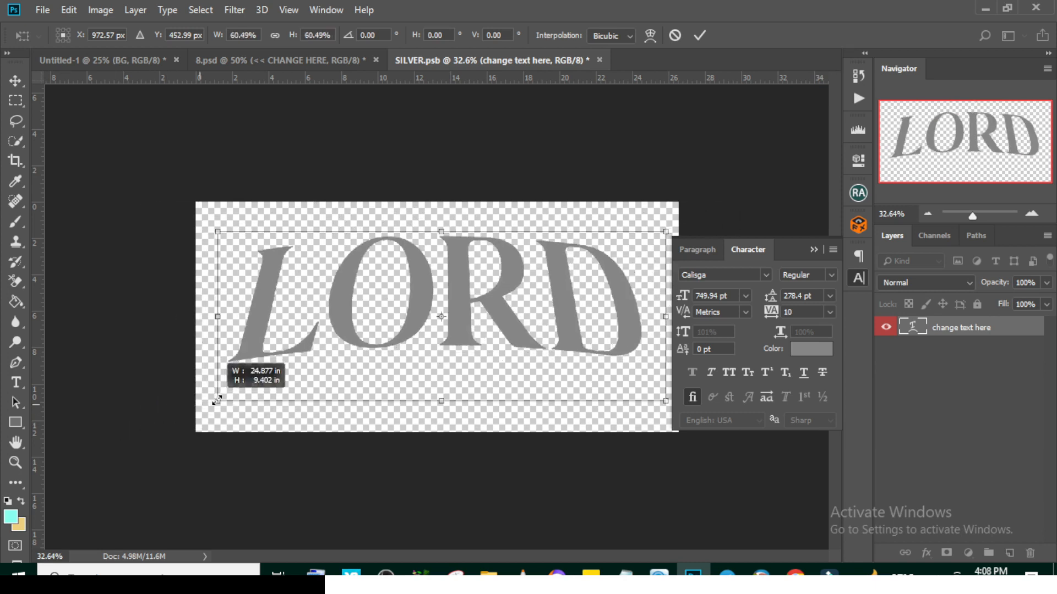
pyautogui.press('Return')
pyautogui.press('b')
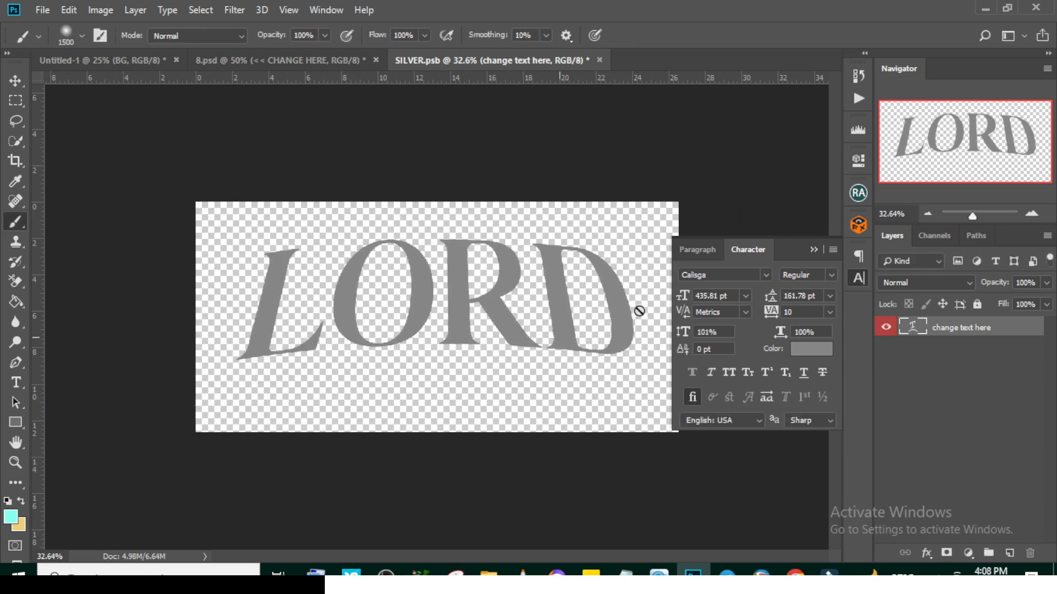
pyautogui.click(812, 249)
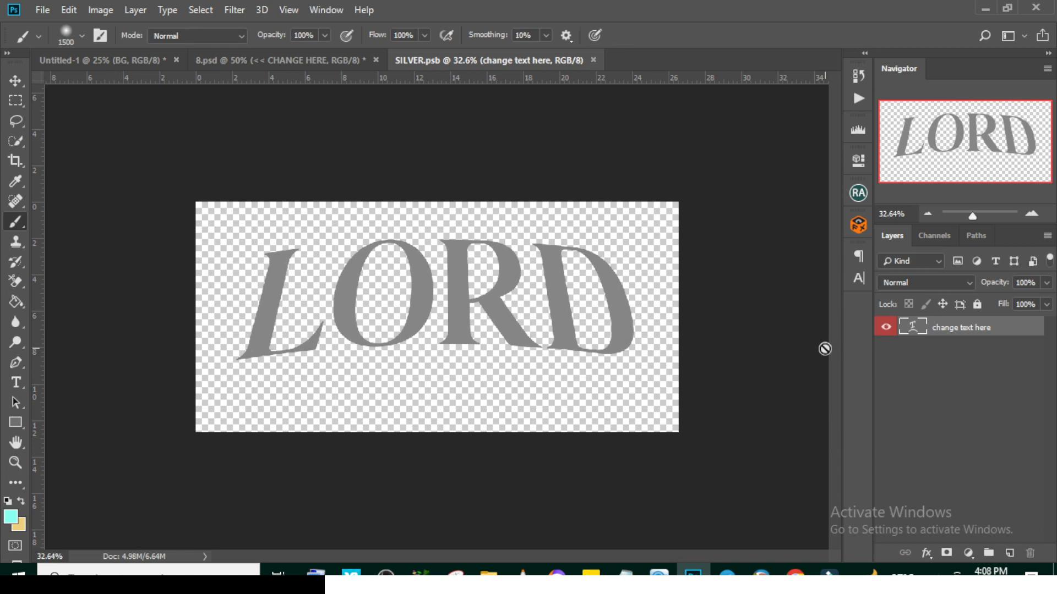
pyautogui.click(593, 60)
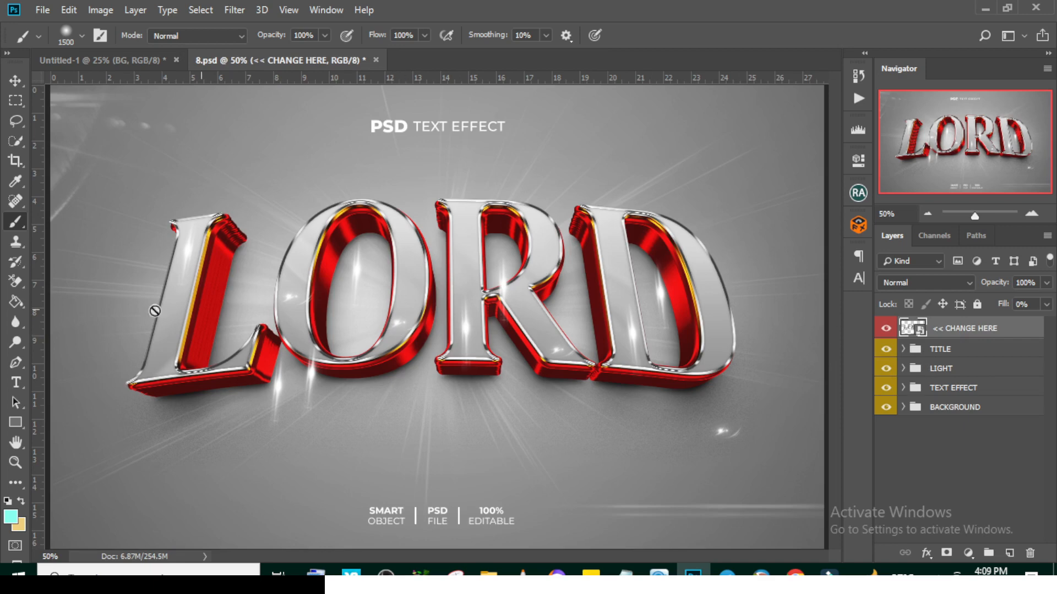
# Step: Hide the BACKGROUND and TITLE groups of the text effect, keeping LIGHT and TEXT EFFECT visible
pyautogui.click(886, 408)
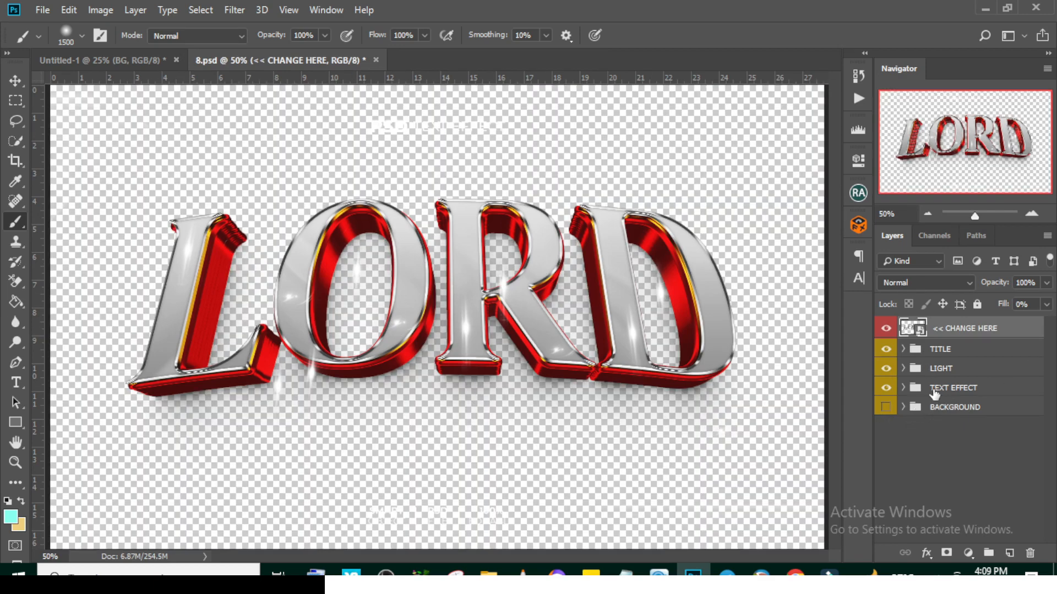
pyautogui.click(886, 387)
pyautogui.click(924, 371)
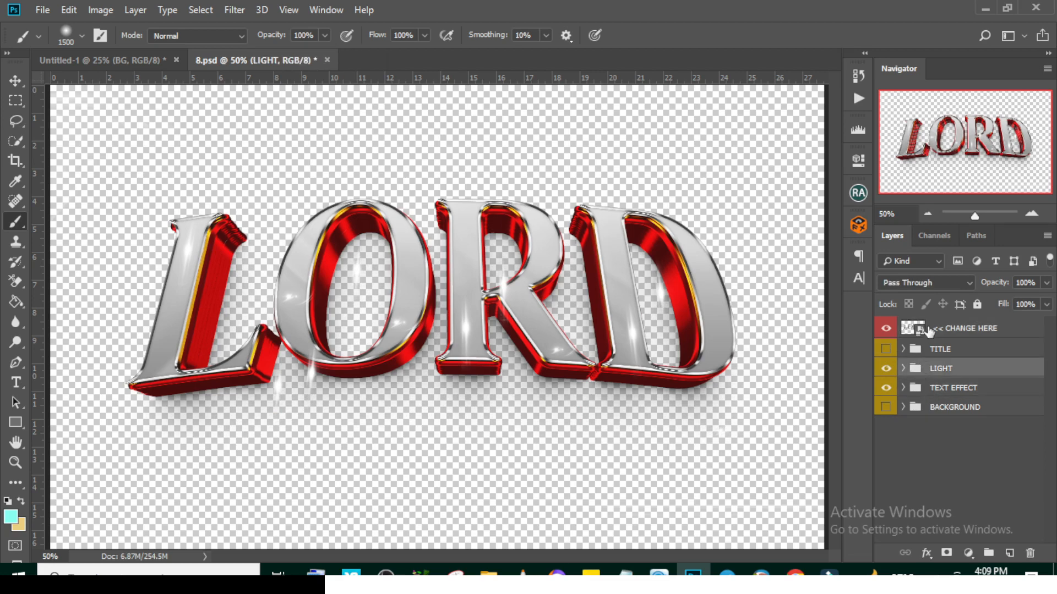
# Step: Stamp all visible layers into a new layer above << CHANGE HERE and convert it to a smart object
pyautogui.click(948, 330)
pyautogui.moveTo(993, 324); pyautogui.dragTo(990, 317)
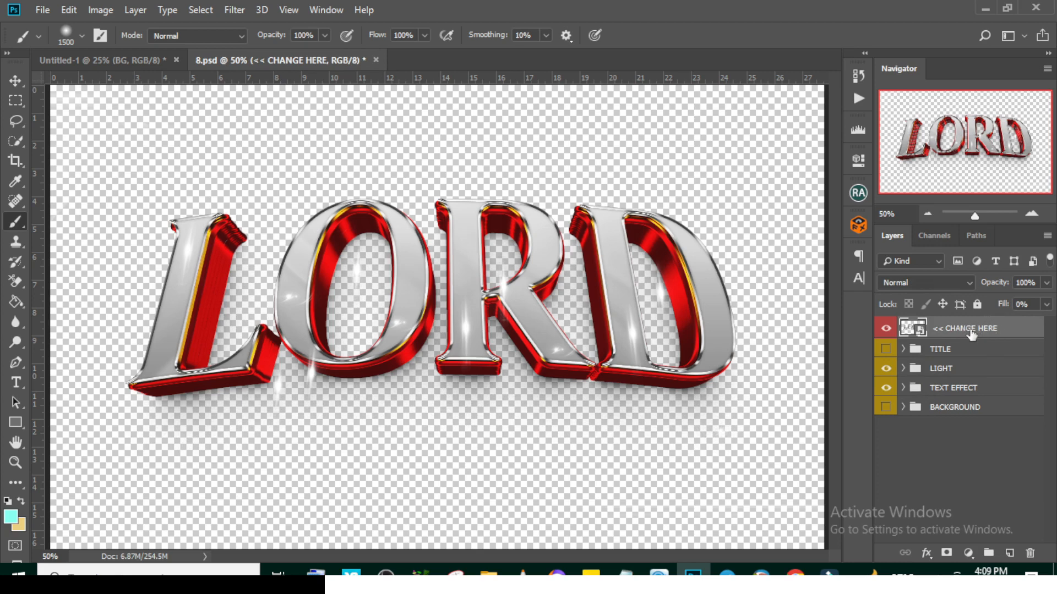
pyautogui.hotkey('ctrl', 'shift', 'alt', 'n')
pyautogui.hotkey('ctrl', 'shift', 'alt', 'e')
pyautogui.rightClick(972, 335)
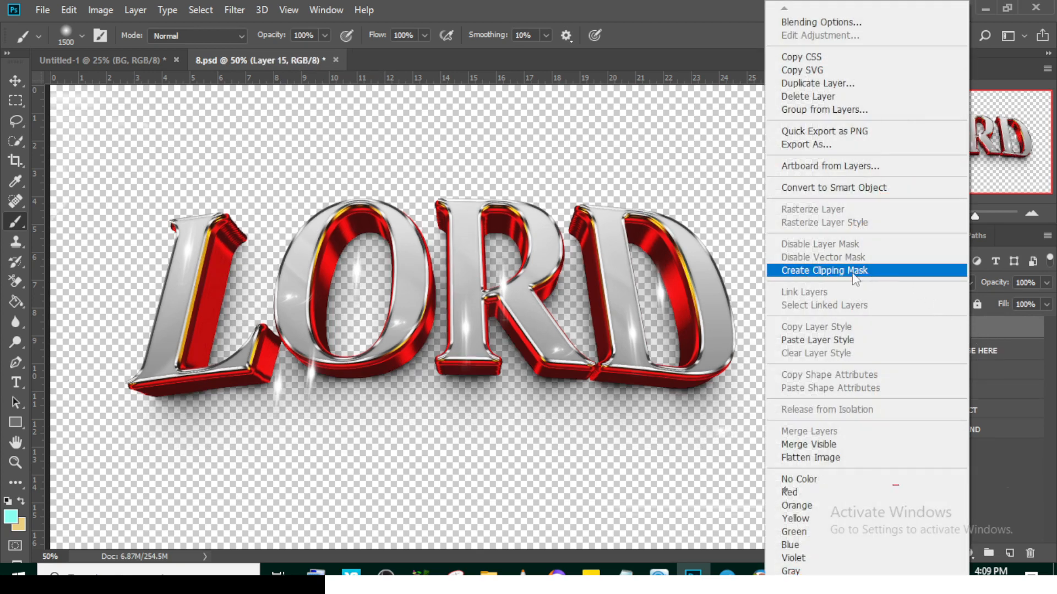
pyautogui.click(815, 187)
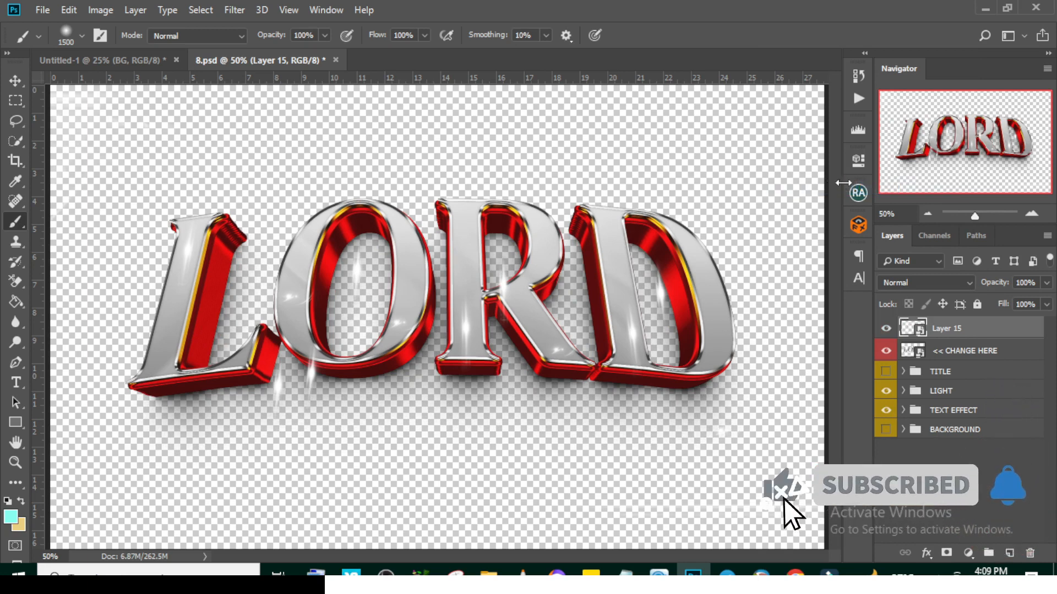
# Step: Copy the merged LORD smart object into the Untitled-1 flyer and place it in the upper half
pyautogui.click(16, 79)
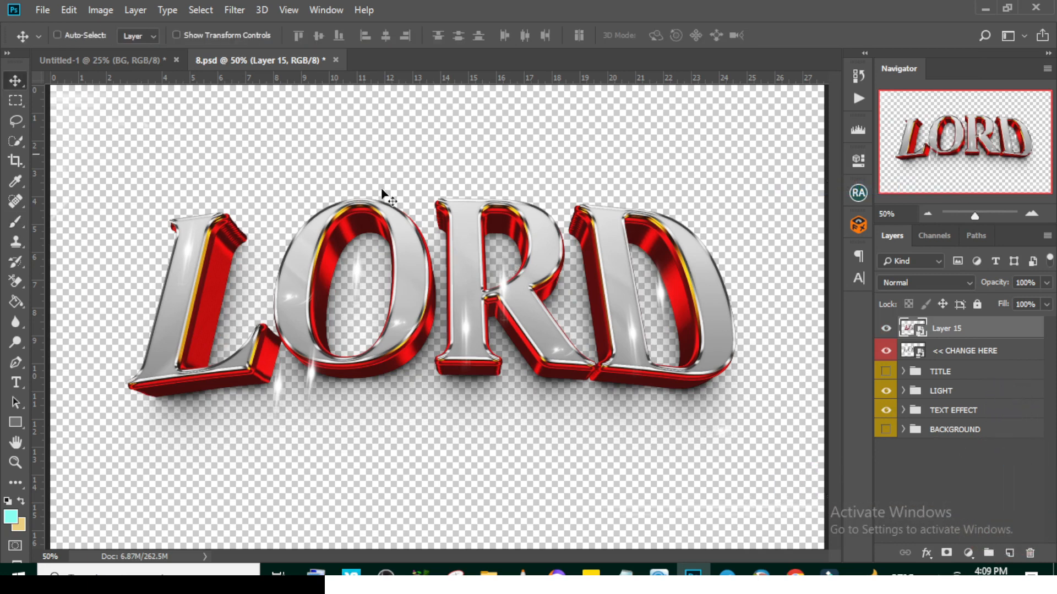
pyautogui.moveTo(155, 70); pyautogui.dragTo(447, 269)
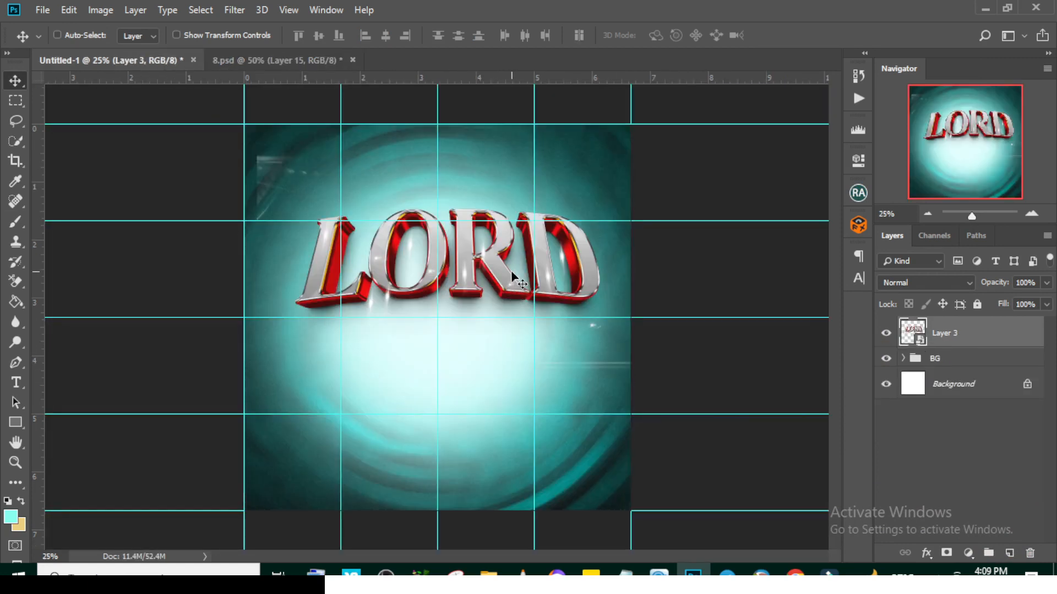
pyautogui.moveTo(520, 283); pyautogui.dragTo(535, 282)
# Step: Scale the LORD layer down proportionally and centre it horizontally on the flyer at X 1000 px
pyautogui.hotkey('ctrl', 't')
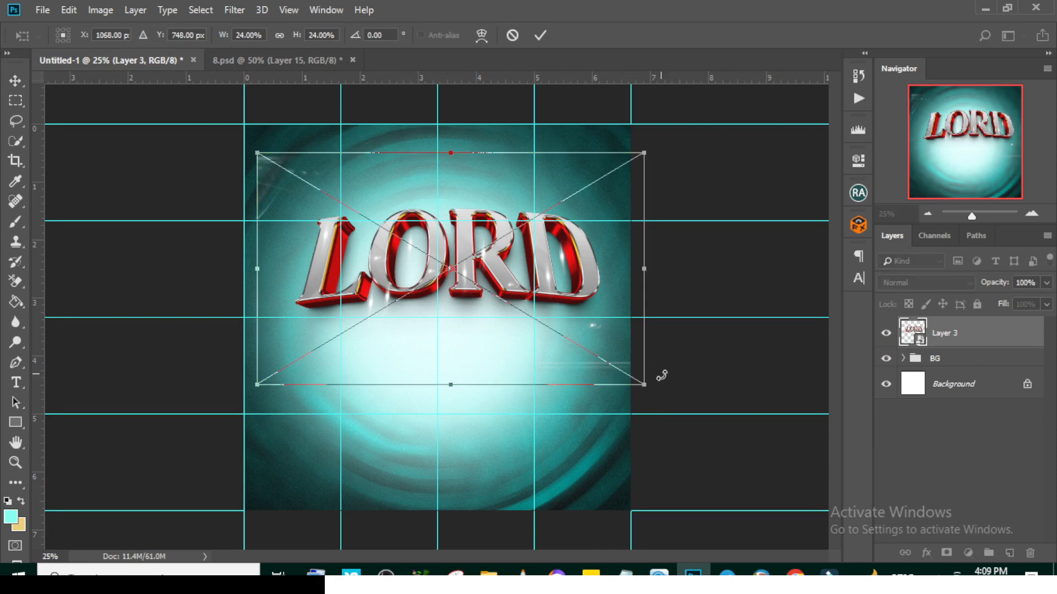
pyautogui.moveTo(645, 387); pyautogui.dragTo(603, 359)
pyautogui.moveTo(555, 272); pyautogui.dragTo(540, 271)
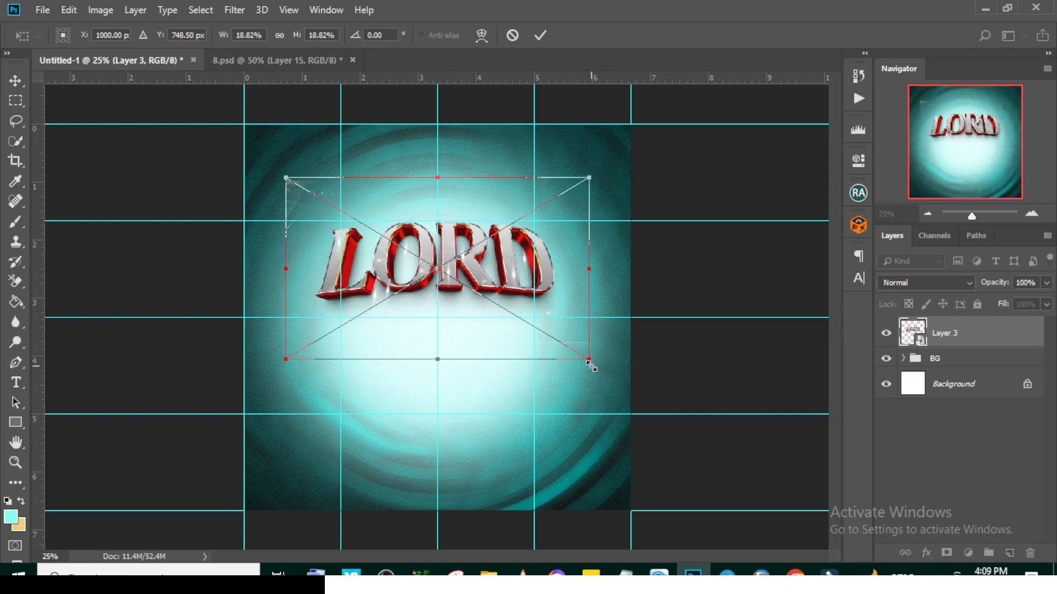
pyautogui.press('Return')
# Step: Add a layer mask to the LORD layer and paint out the stray light flares around the lettering with a 200 px black brush
pyautogui.click(946, 552)
pyautogui.press('d')
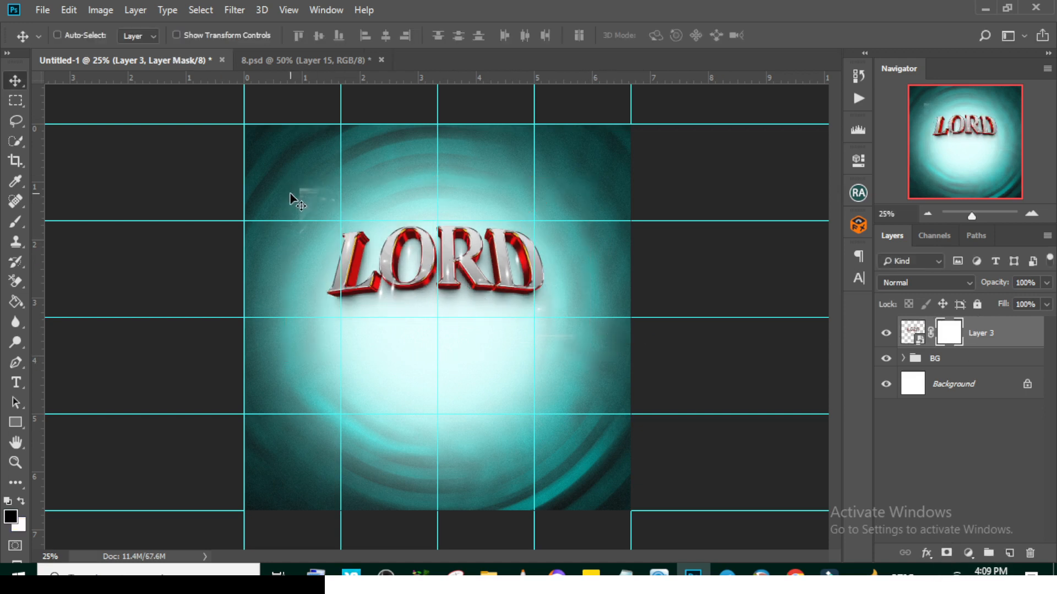
pyautogui.press('b')
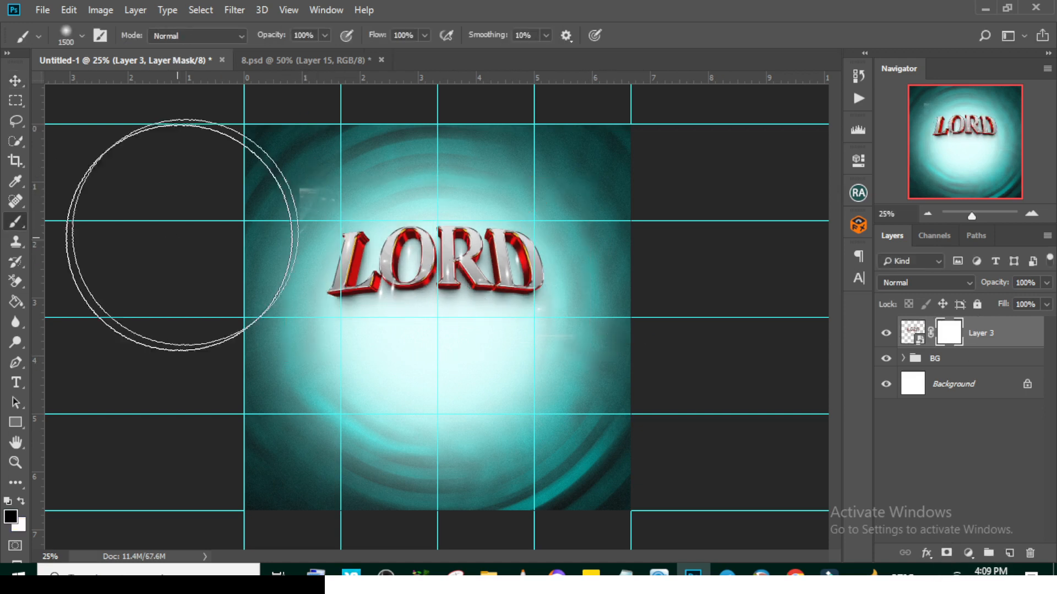
pyautogui.press('[')
pyautogui.press('[')
pyautogui.press('[')
pyautogui.press('[')
pyautogui.press('[')
pyautogui.press('[')
pyautogui.press('[')
pyautogui.press('[')
pyautogui.press('[')
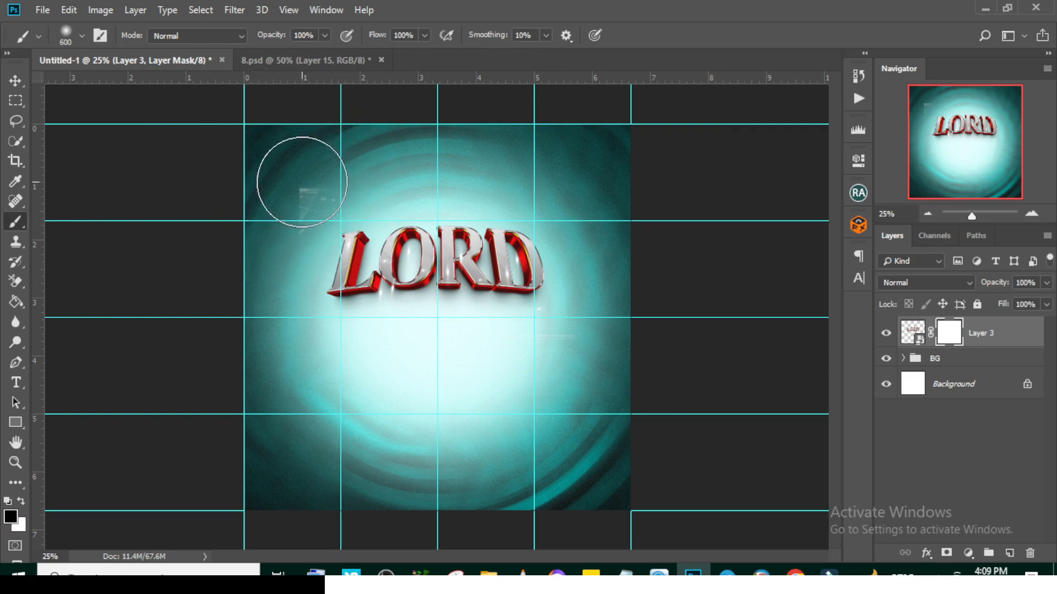
pyautogui.press('[')
pyautogui.press('[')
pyautogui.press('[')
pyautogui.press('[')
pyautogui.press('[')
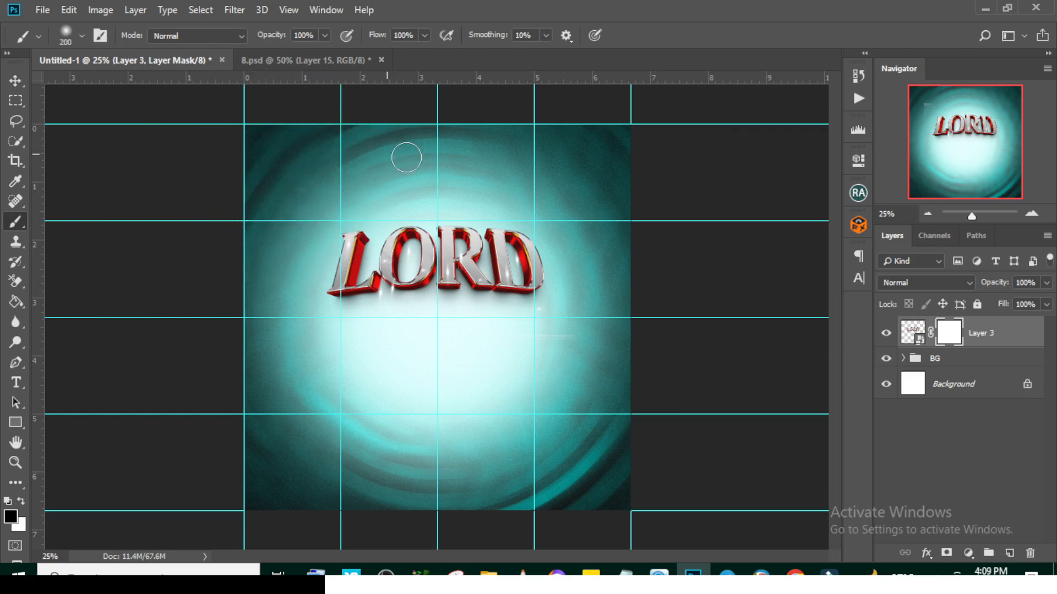
pyautogui.moveTo(406, 158)
pyautogui.mouseDown()
pyautogui.moveTo(609, 203)
pyautogui.moveTo(622, 297)
pyautogui.mouseUp()
# Step: Group the masked LORD layer, name the group lord and collapse it
pyautogui.click(987, 333)
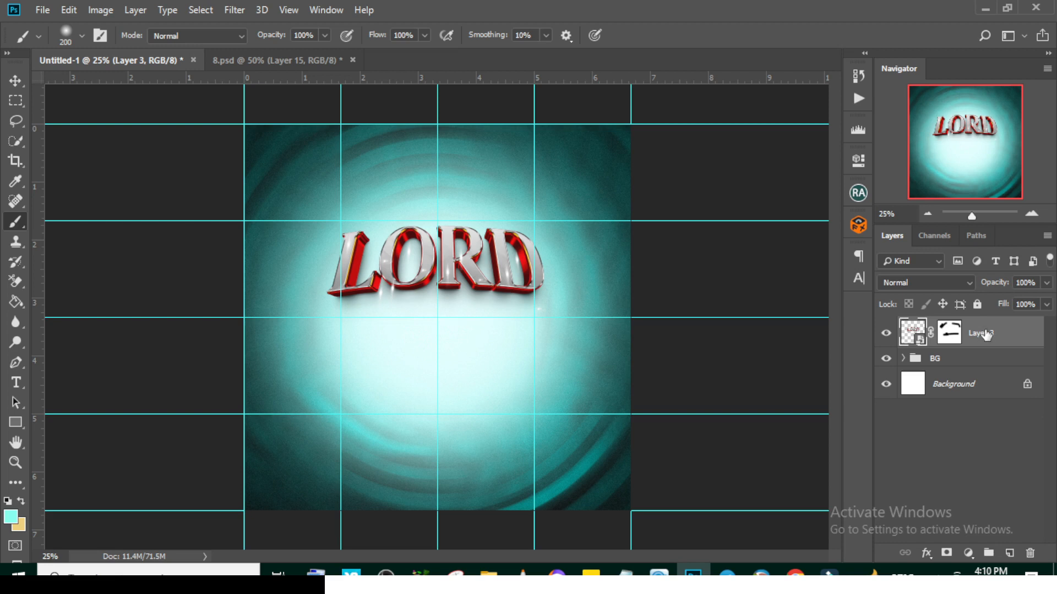
pyautogui.hotkey('ctrl', 'g')
pyautogui.doubleClick(947, 327)
pyautogui.write('lord')
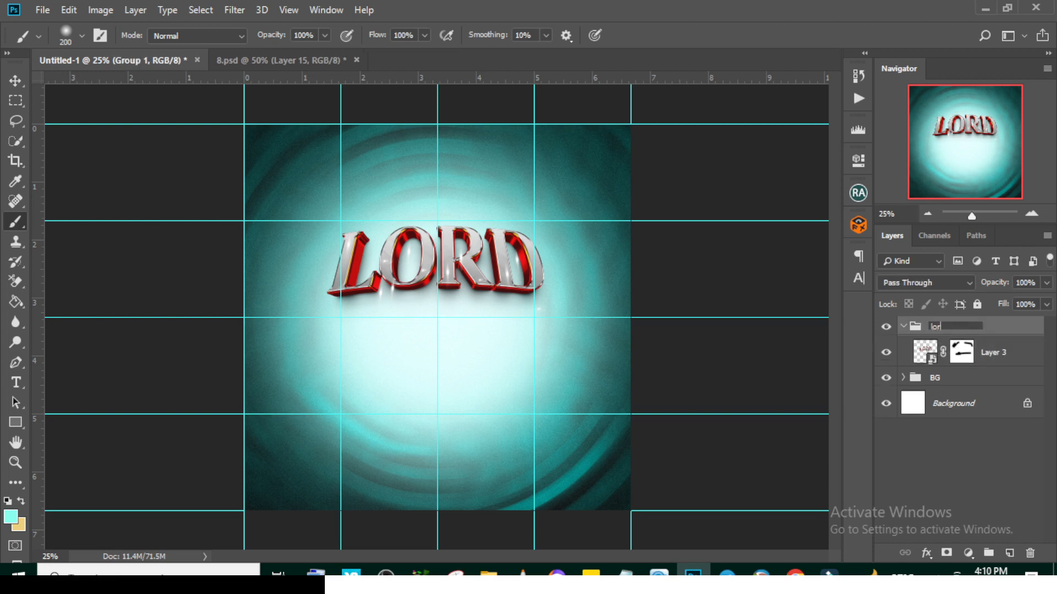
pyautogui.press('Return')
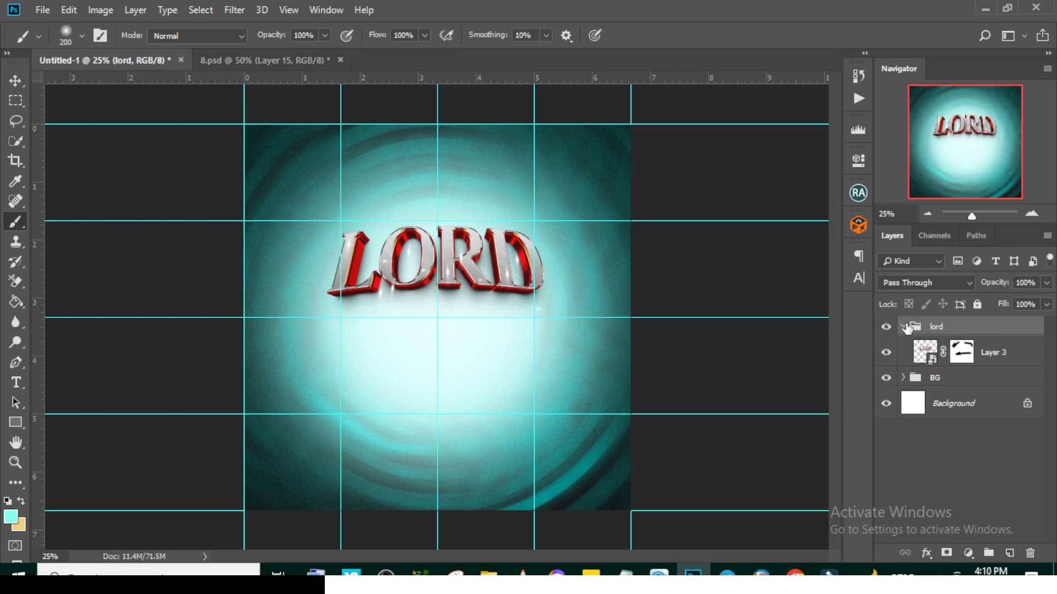
pyautogui.click(902, 327)
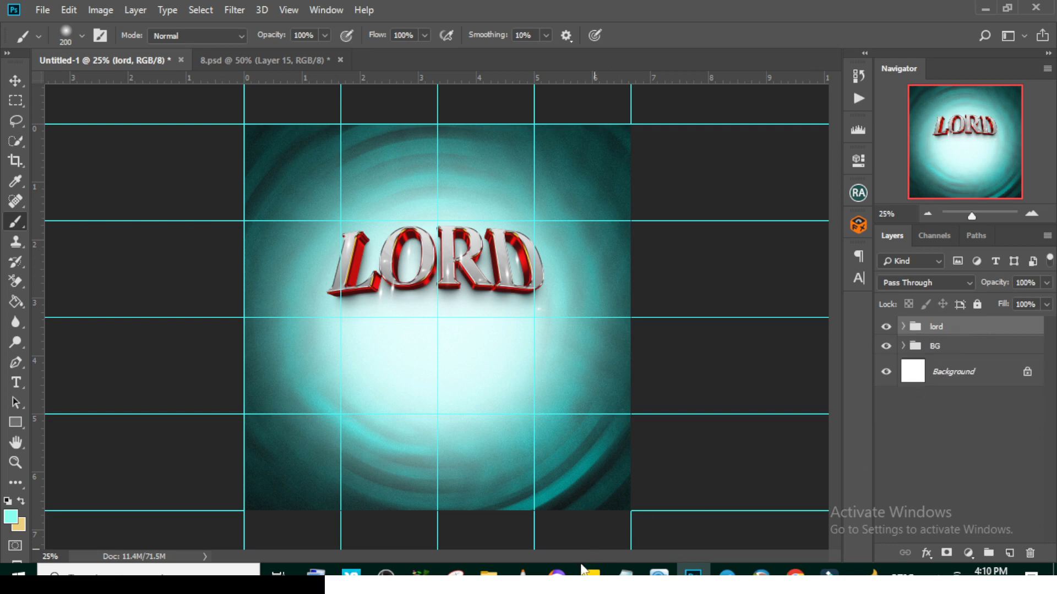
# Step: Copy the word help from the 33 notes file in Notepad and paste it into the flyer as a new text layer below LORD
pyautogui.press('t')
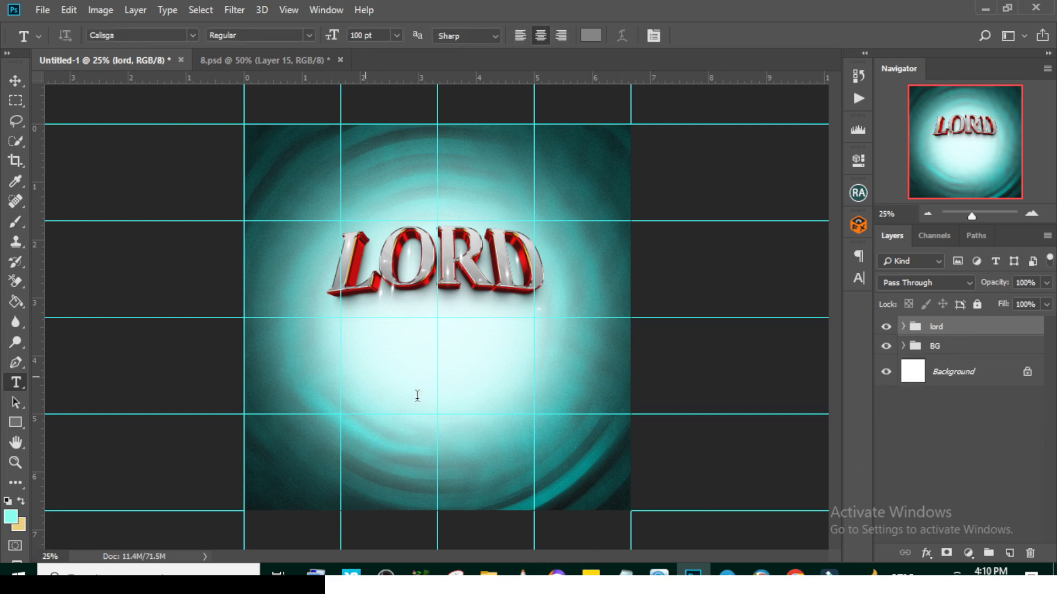
pyautogui.click(365, 376)
pyautogui.click(626, 573)
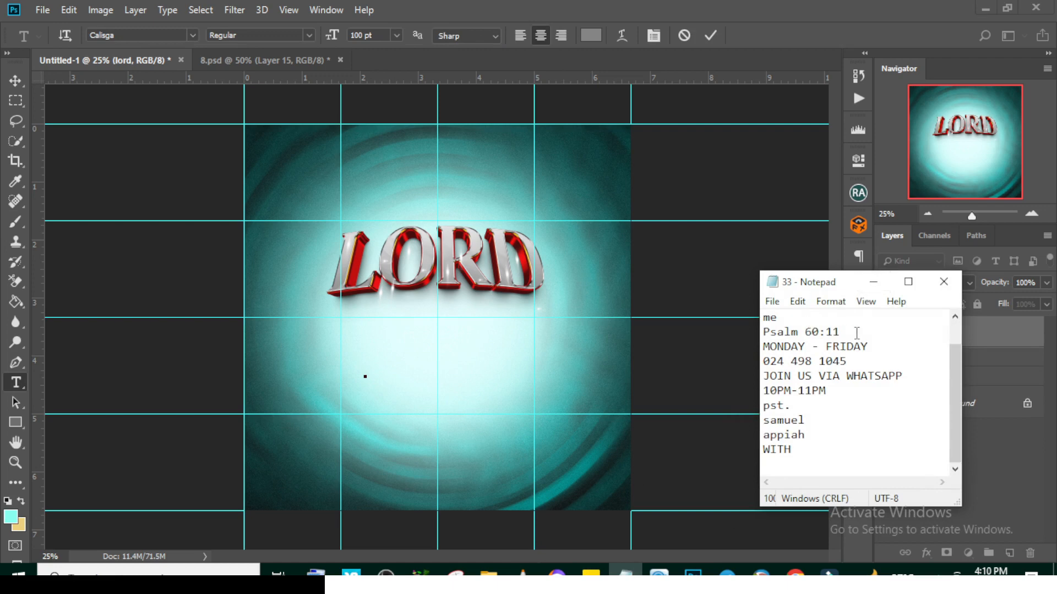
pyautogui.scroll(1, 870, 371)
pyautogui.moveTo(805, 337); pyautogui.dragTo(748, 332)
pyautogui.hotkey('ctrl', 'c')
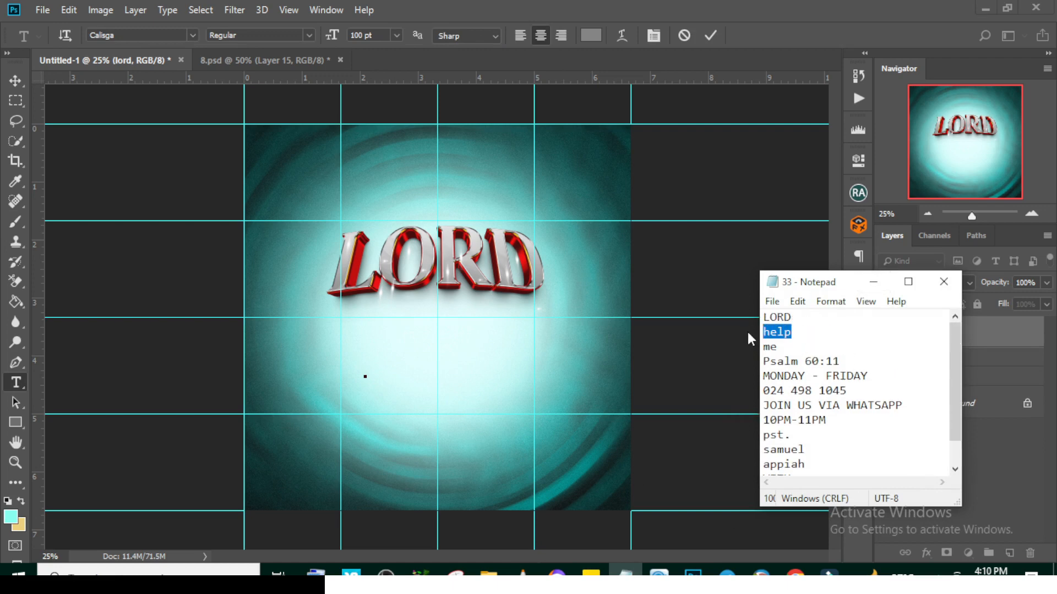
pyautogui.click(655, 5)
pyautogui.hotkey('ctrl', 'v')
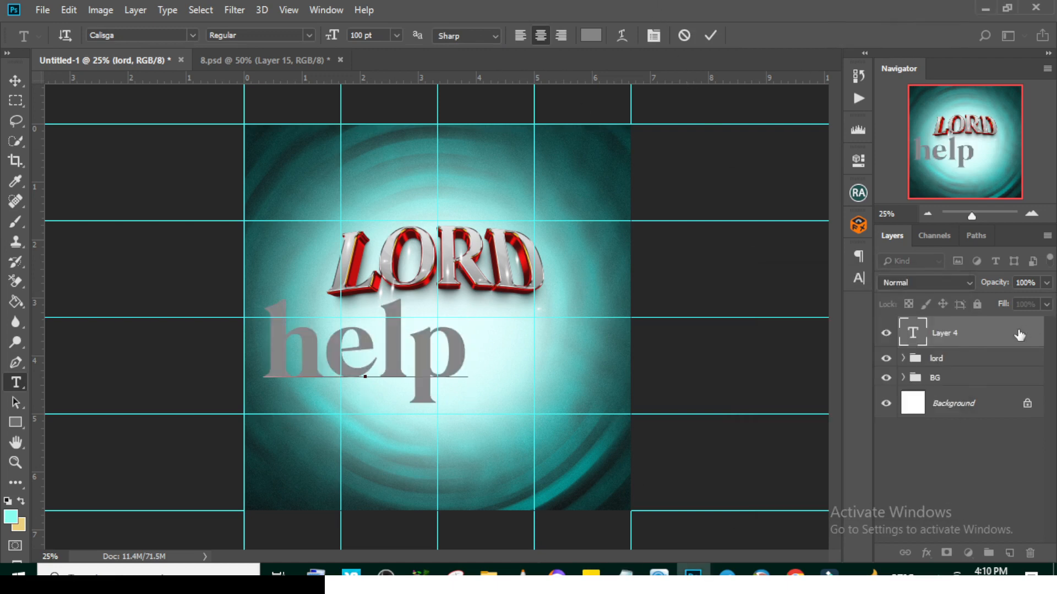
pyautogui.click(859, 280)
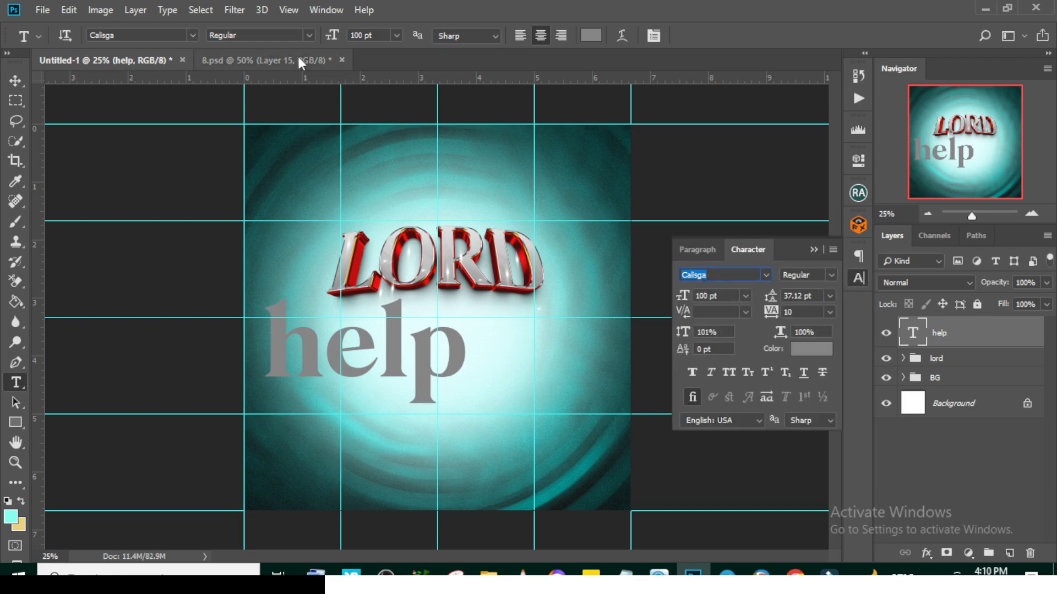
# Step: Close the 8.psd template document without saving its changes
pyautogui.moveTo(279, 59); pyautogui.dragTo(280, 127)
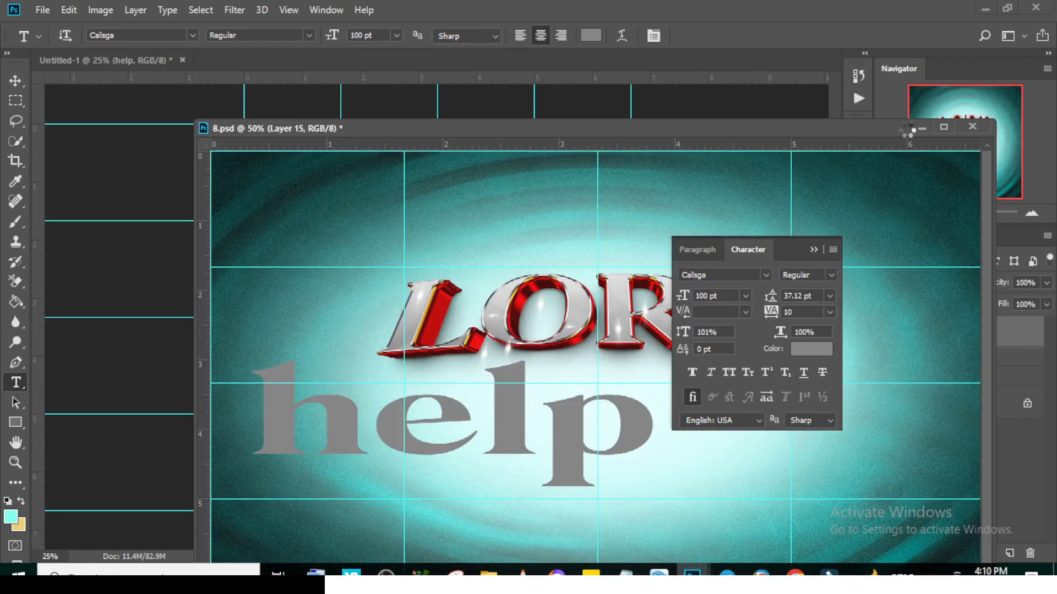
pyautogui.click(972, 126)
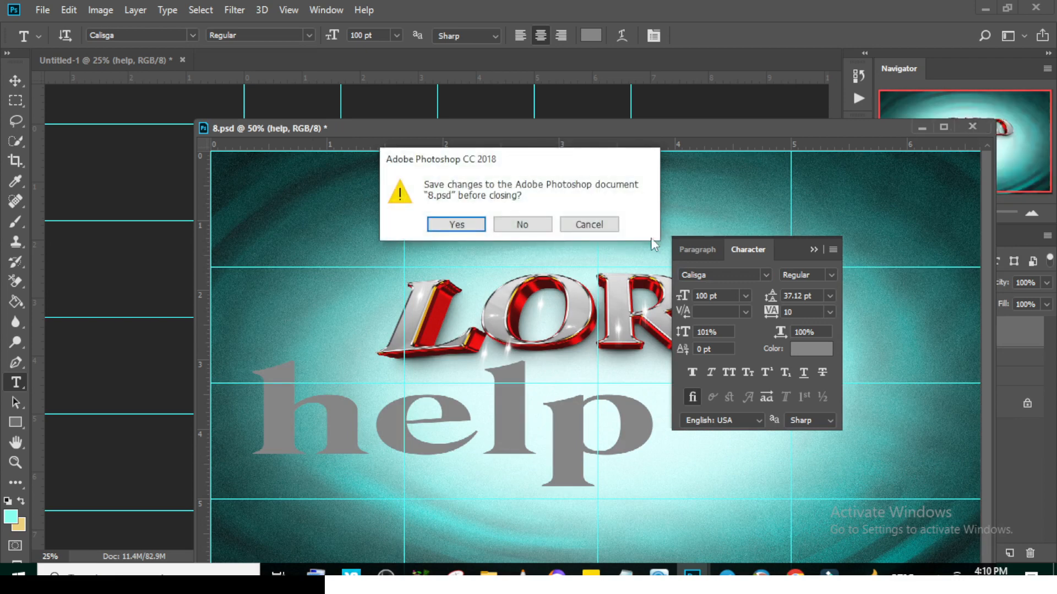
pyautogui.click(522, 224)
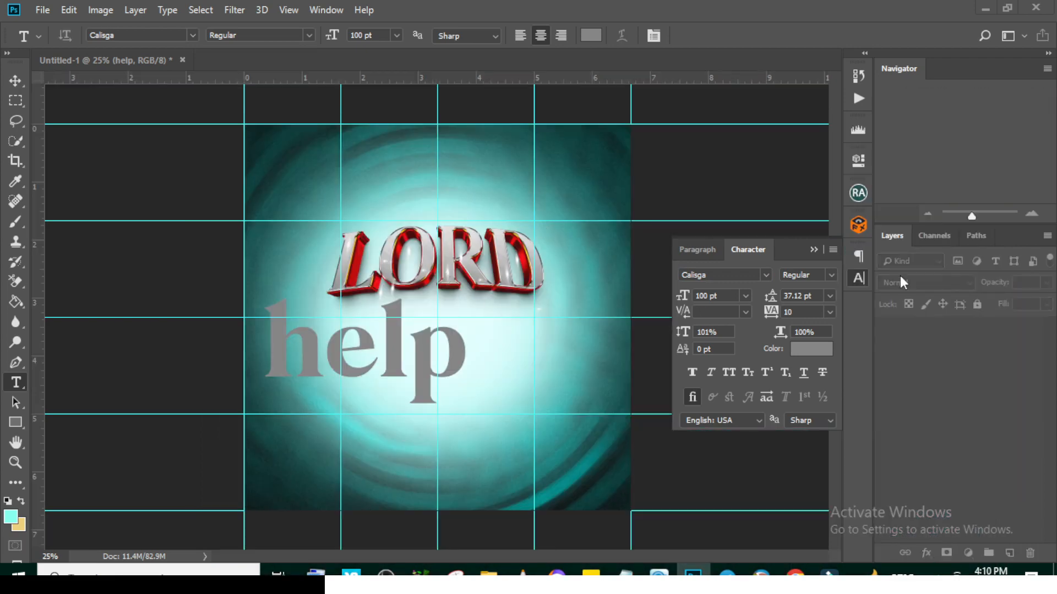
# Step: Set the help text to All Caps and scale it down to 32.18 pt beneath the left part of the LORD title
pyautogui.click(814, 249)
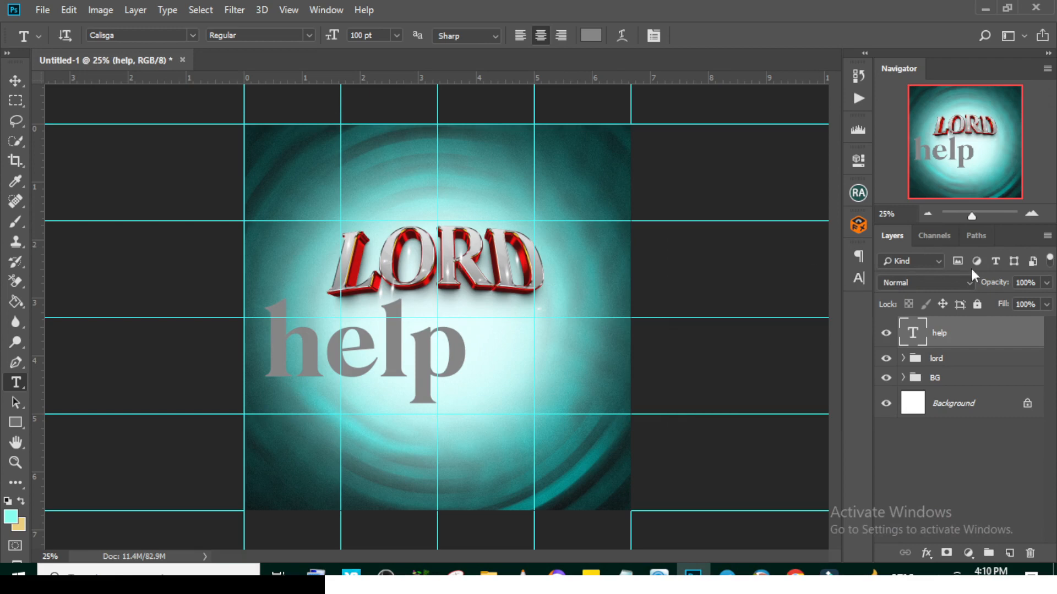
pyautogui.click(857, 279)
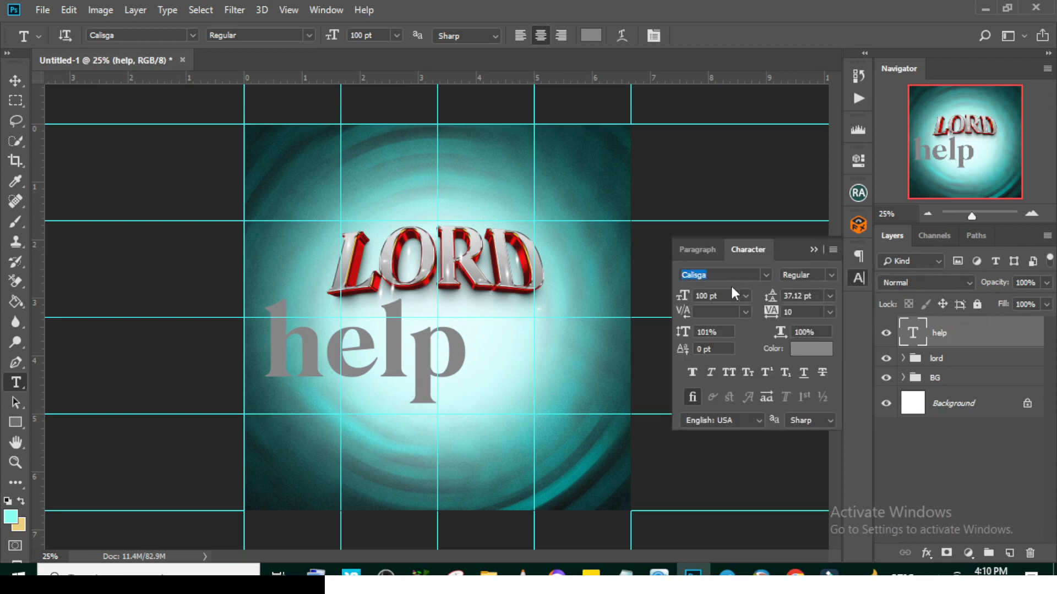
pyautogui.click(729, 372)
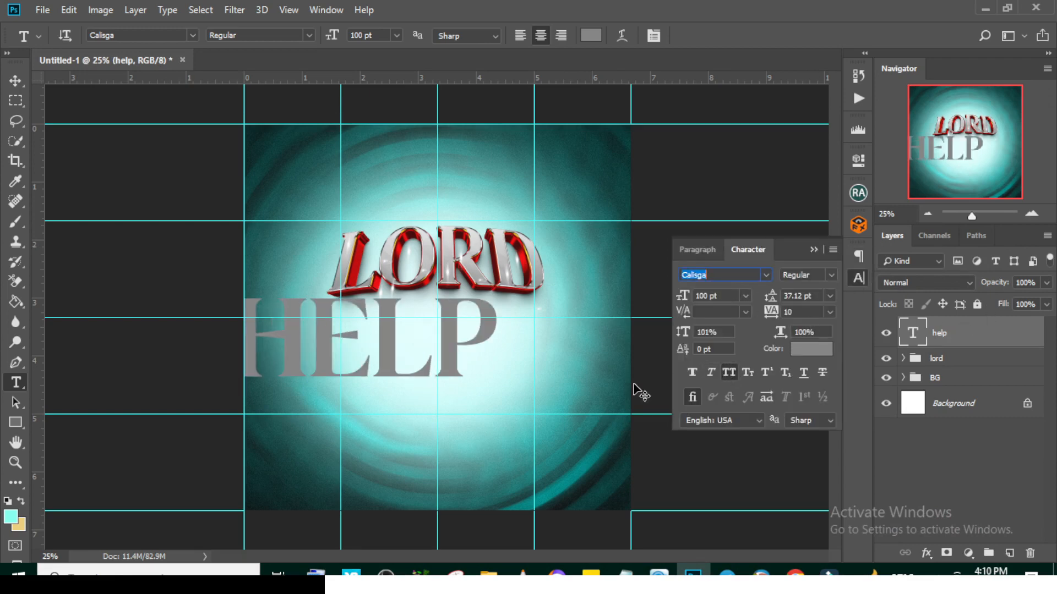
pyautogui.click(340, 337)
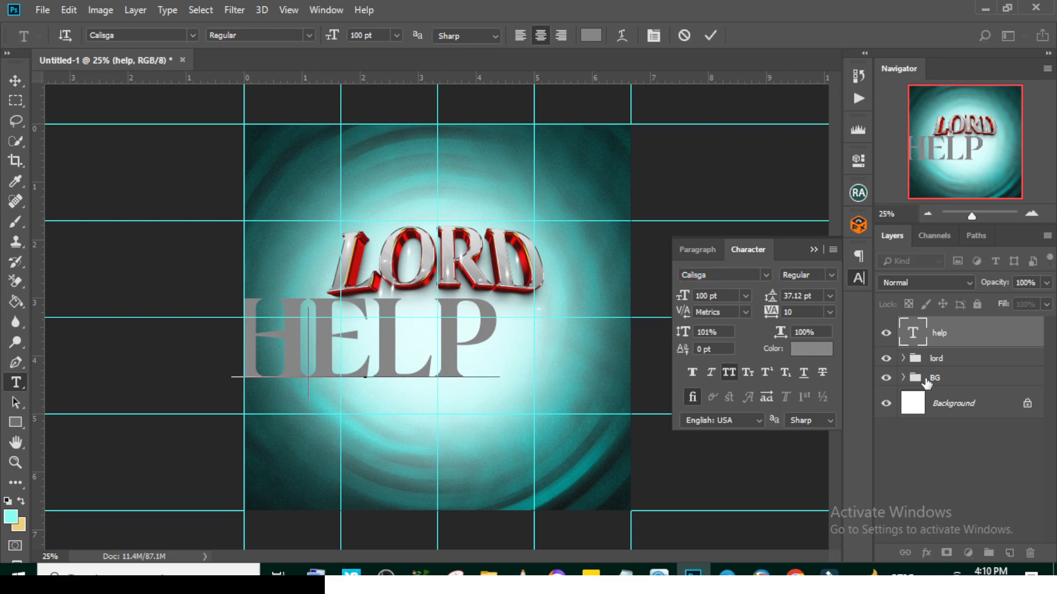
pyautogui.hotkey('ctrl', 't')
pyautogui.moveTo(498, 405); pyautogui.dragTo(389, 330)
pyautogui.press('Return')
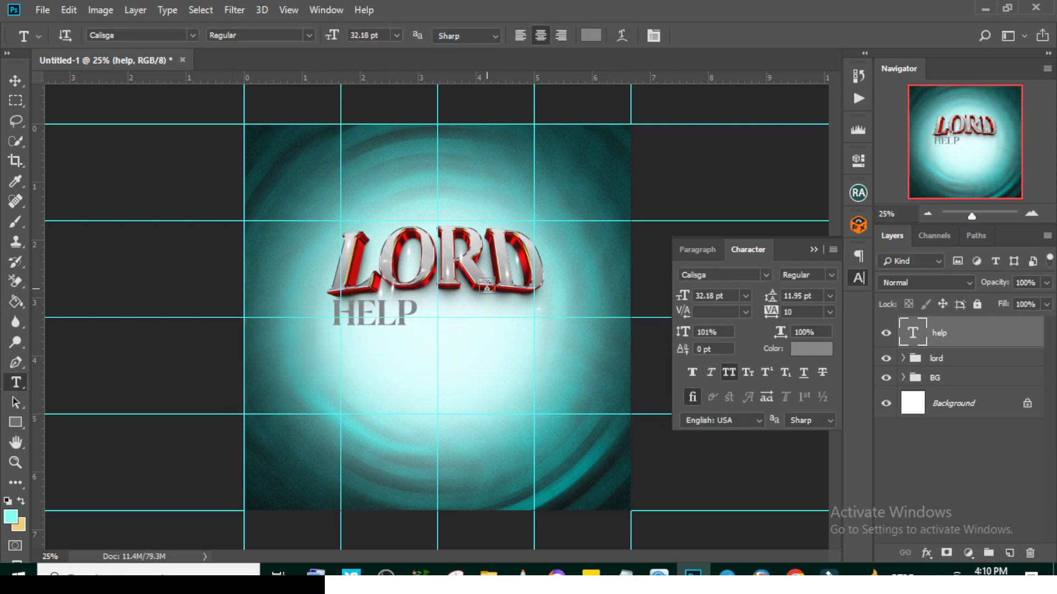
# Step: Give the HELP layer a radial Gradient Overlay and set the gradient's first colour stop to e11111
pyautogui.doubleClick(1041, 331)
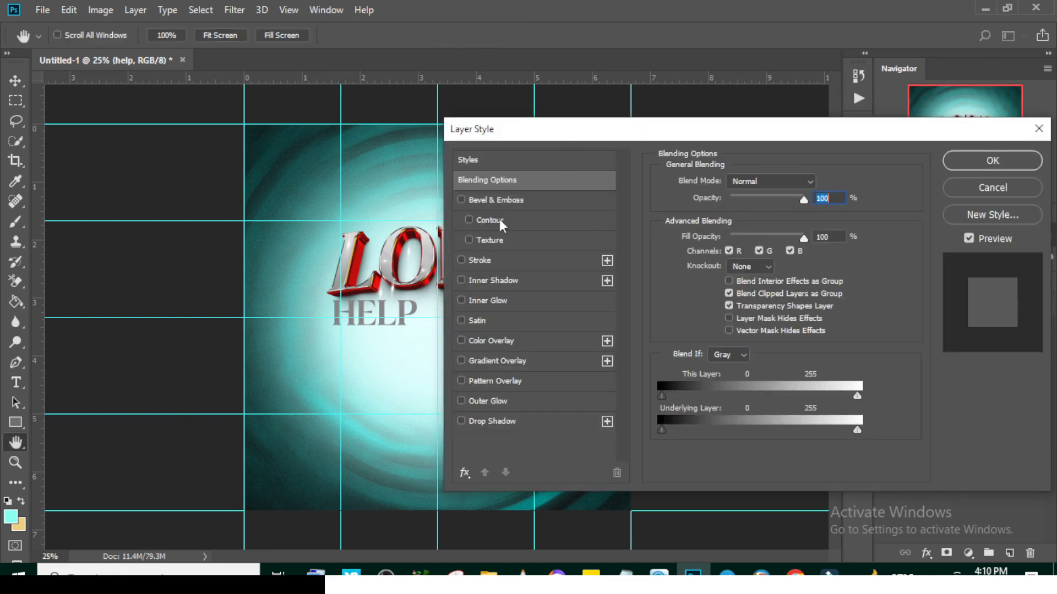
pyautogui.click(491, 341)
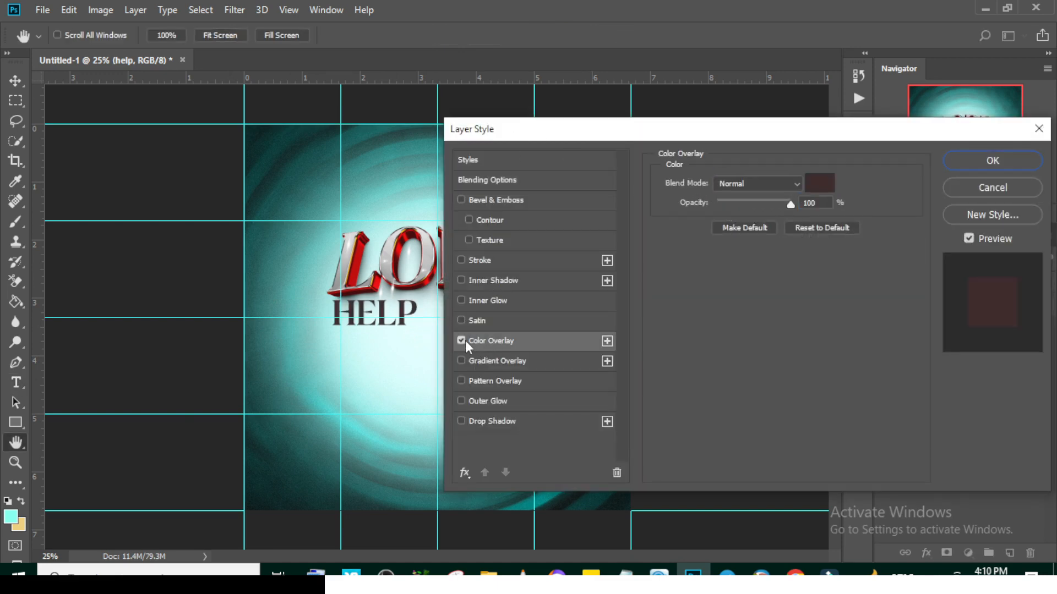
pyautogui.click(463, 340)
pyautogui.click(484, 359)
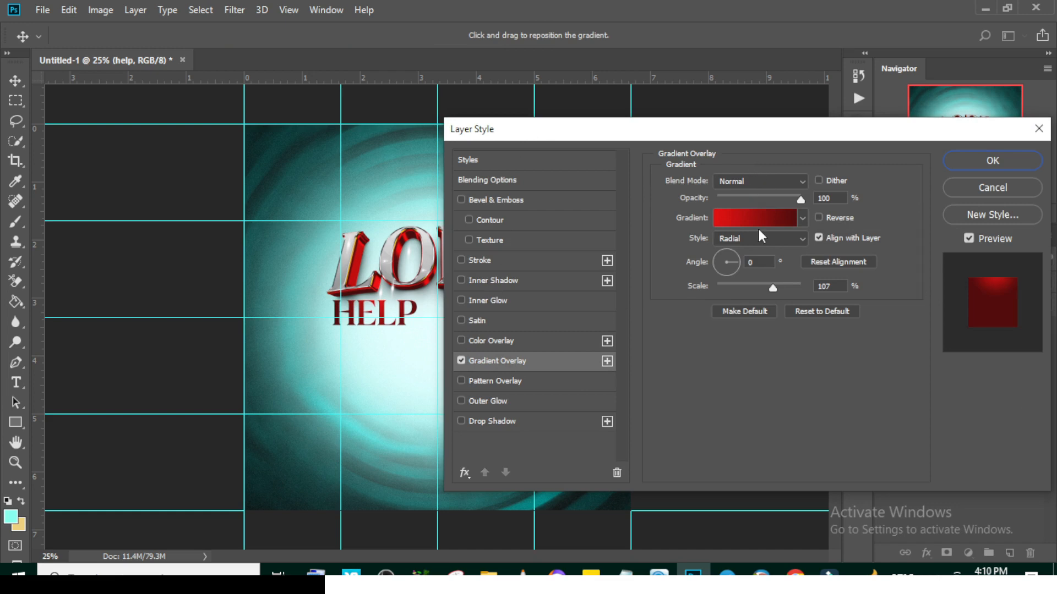
pyautogui.click(755, 219)
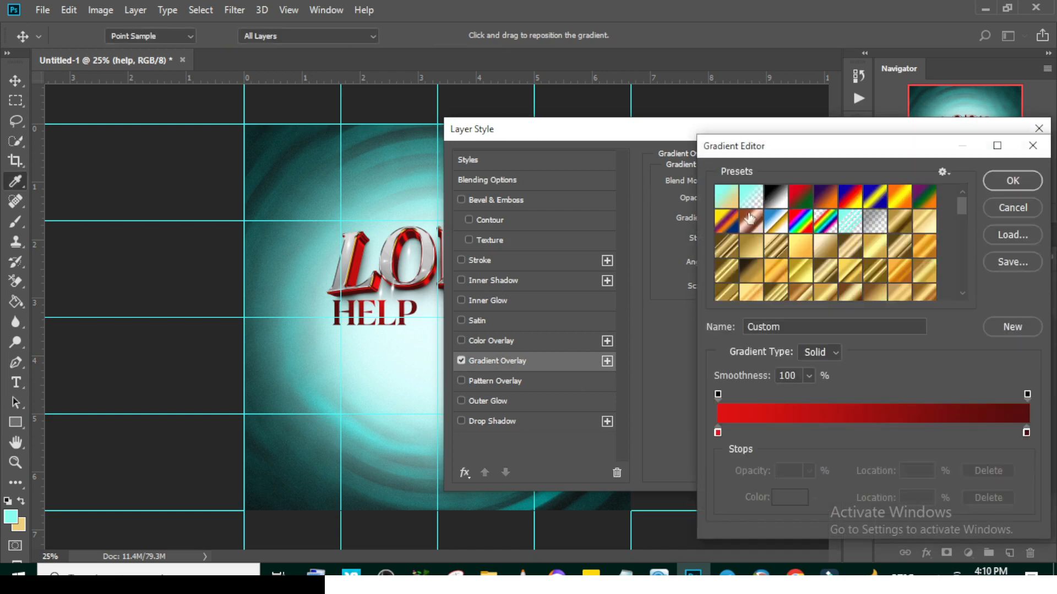
pyautogui.click(716, 432)
pyautogui.doubleClick(716, 433)
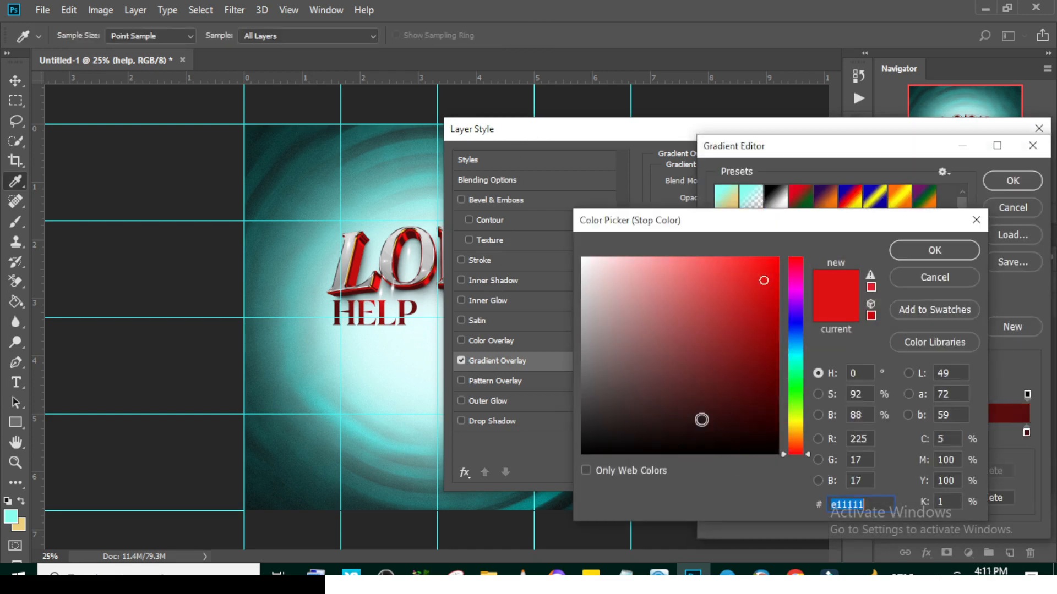
pyautogui.write('e11')
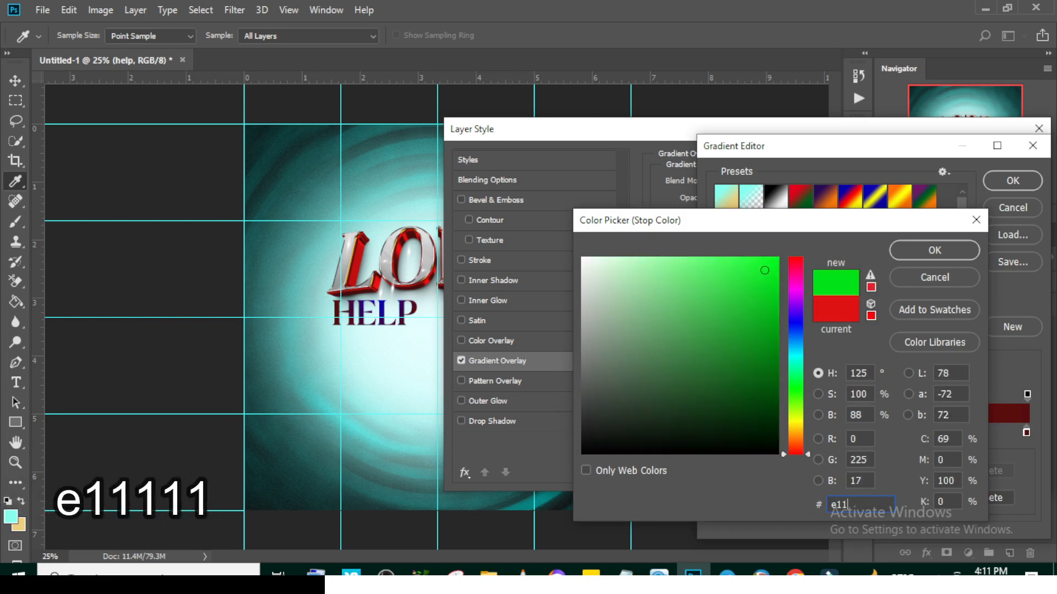
pyautogui.write('111')
pyautogui.click(956, 256)
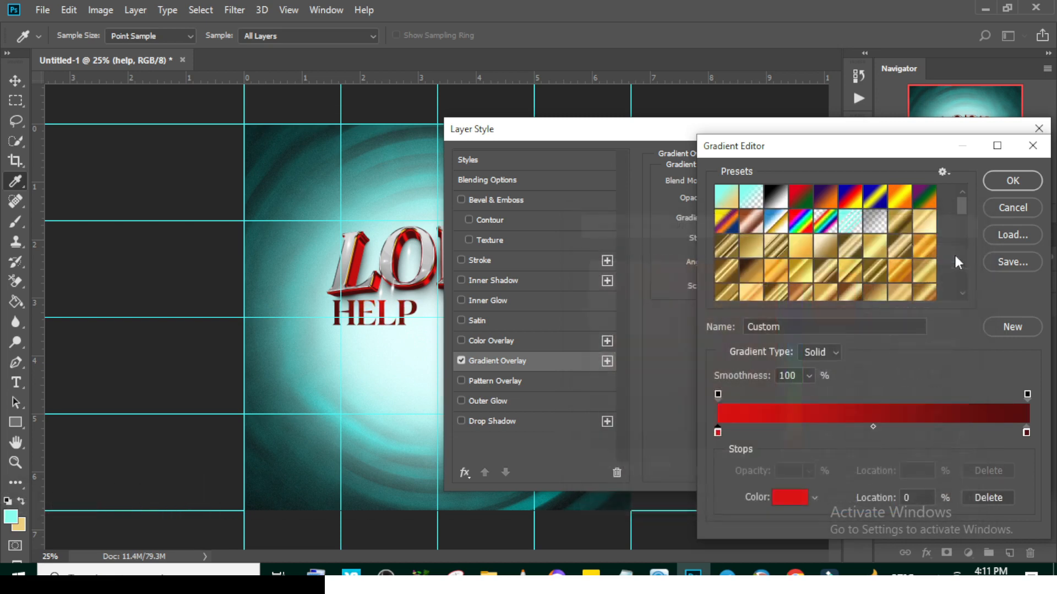
# Step: Set the gradient's end colour stop to 540d0d and accept the gradient
pyautogui.click(1025, 433)
pyautogui.doubleClick(1025, 432)
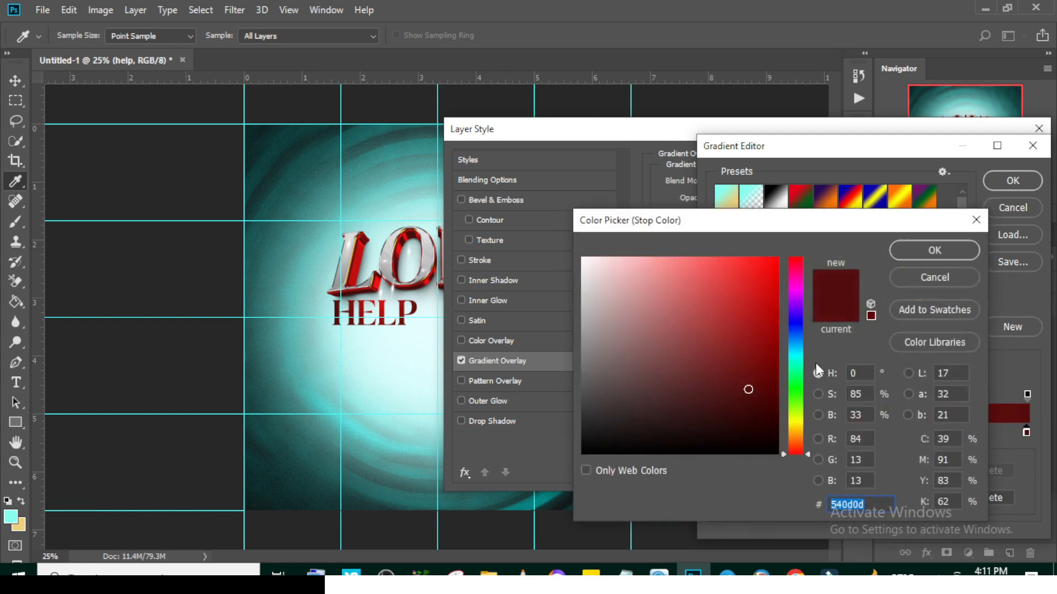
pyautogui.write('540d0d')
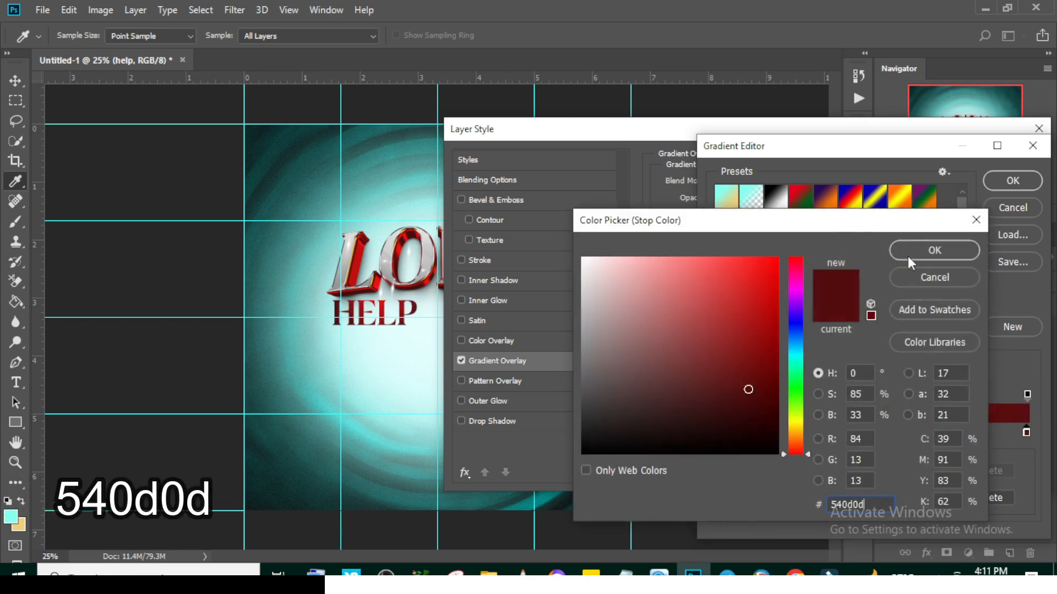
pyautogui.click(908, 254)
pyautogui.click(1005, 182)
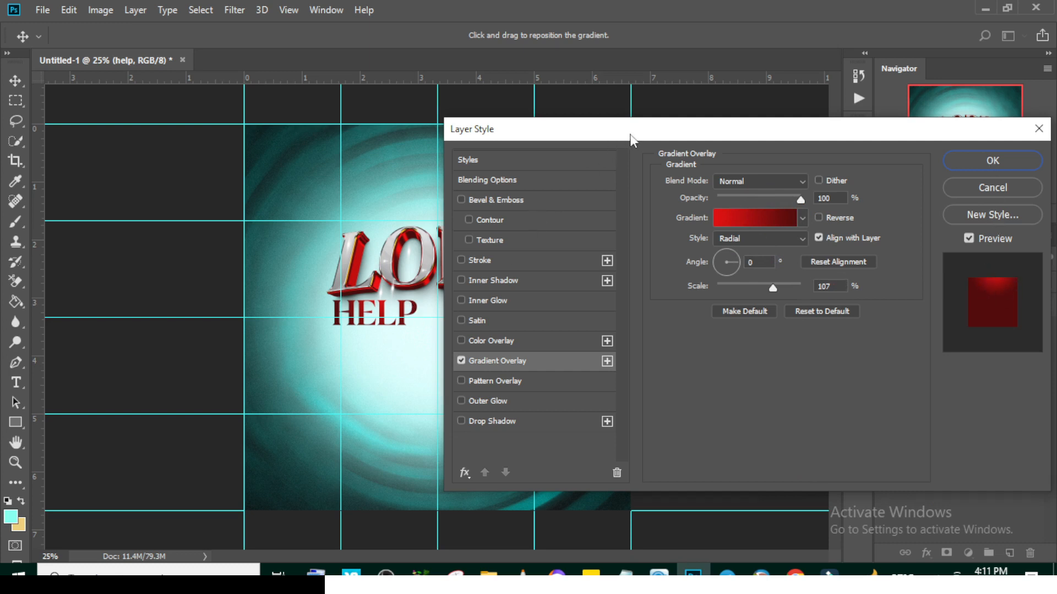
# Step: Apply the layer style and shift HELP slightly right so its left edge meets the vertical guide under the L
pyautogui.moveTo(631, 139); pyautogui.dragTo(747, 145)
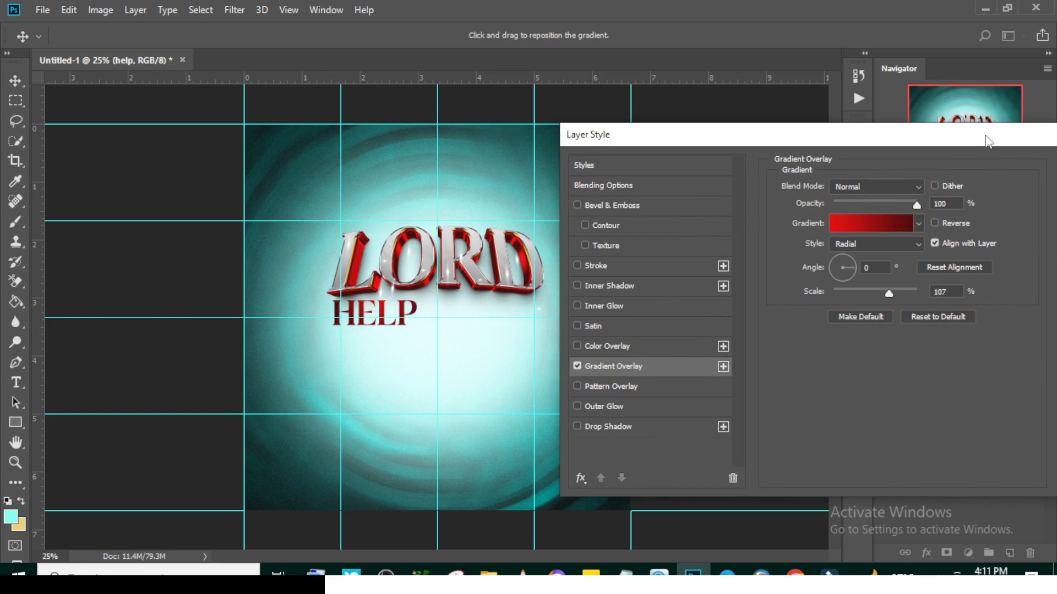
pyautogui.moveTo(988, 142); pyautogui.dragTo(872, 142)
pyautogui.click(1005, 171)
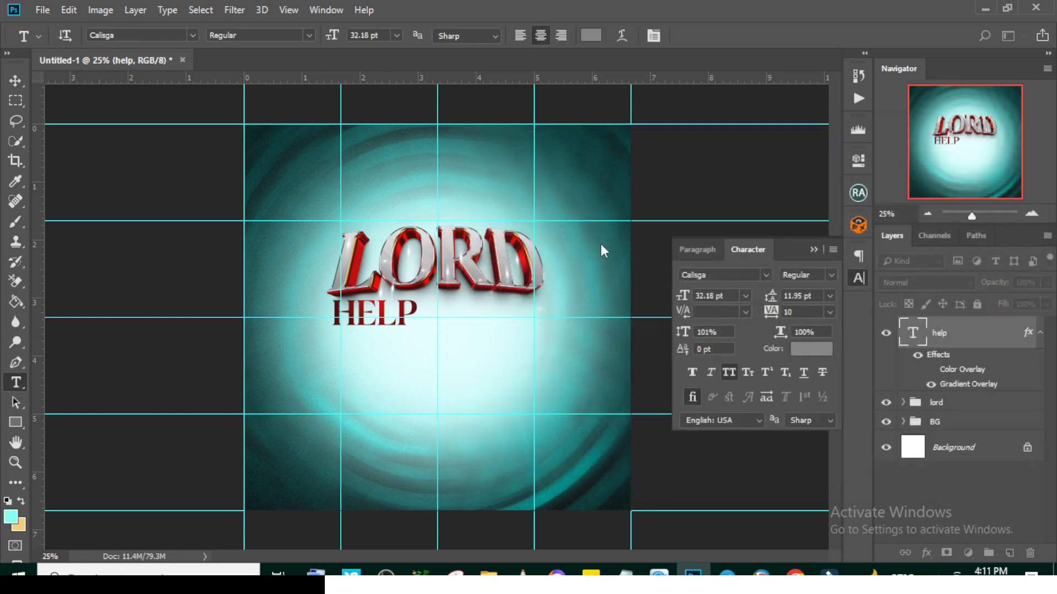
pyautogui.click(15, 81)
pyautogui.moveTo(385, 311); pyautogui.dragTo(395, 311)
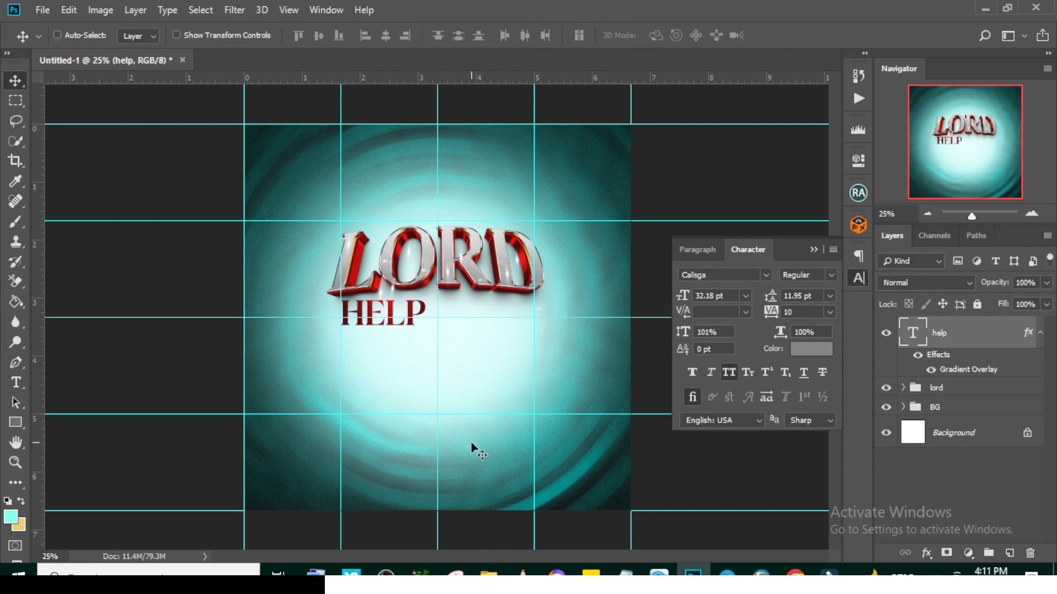
# Step: Add a text layer reading ME and scale it down to 22.64 pt, placed beside HELP under the LORD title
pyautogui.press('t')
pyautogui.click(382, 469)
pyautogui.write('ME')
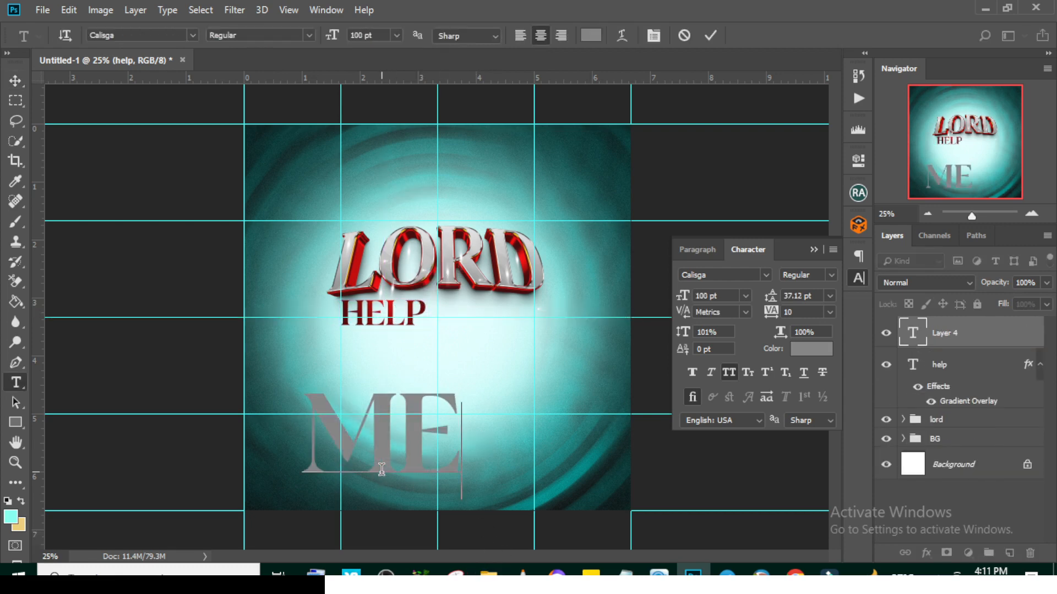
pyautogui.click(946, 337)
pyautogui.hotkey('ctrl', 't')
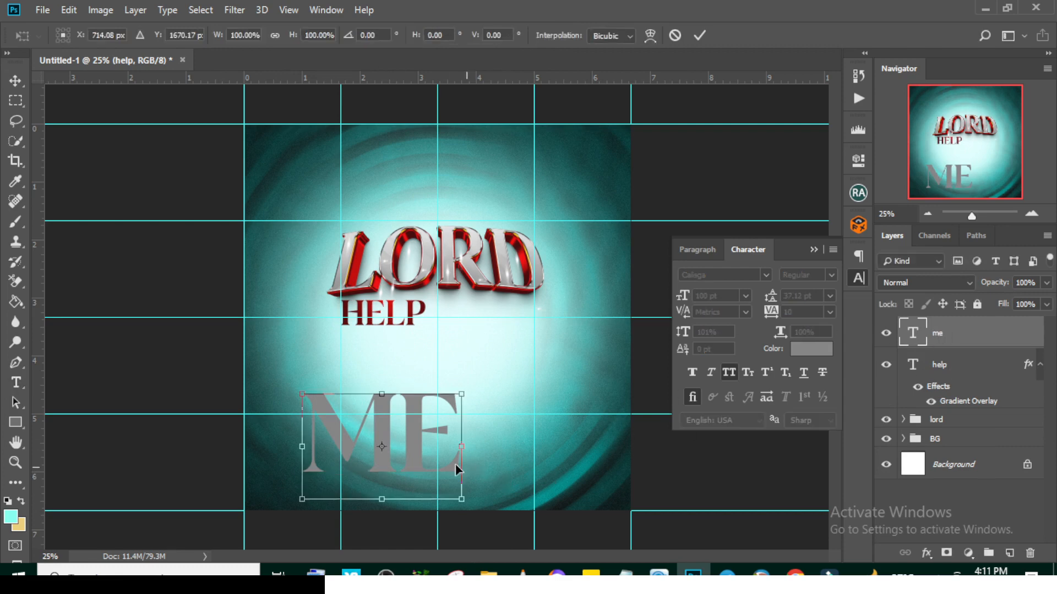
pyautogui.moveTo(456, 464); pyautogui.dragTo(458, 321)
pyautogui.press('Return')
pyautogui.press('v')
# Step: Place the pngwing.com (4) ribbon image from File Explorer, scaled to about 26%, beside HELP and stacked beneath the ME text layer
pyautogui.moveTo(488, 572)
pyautogui.click(373, 518)
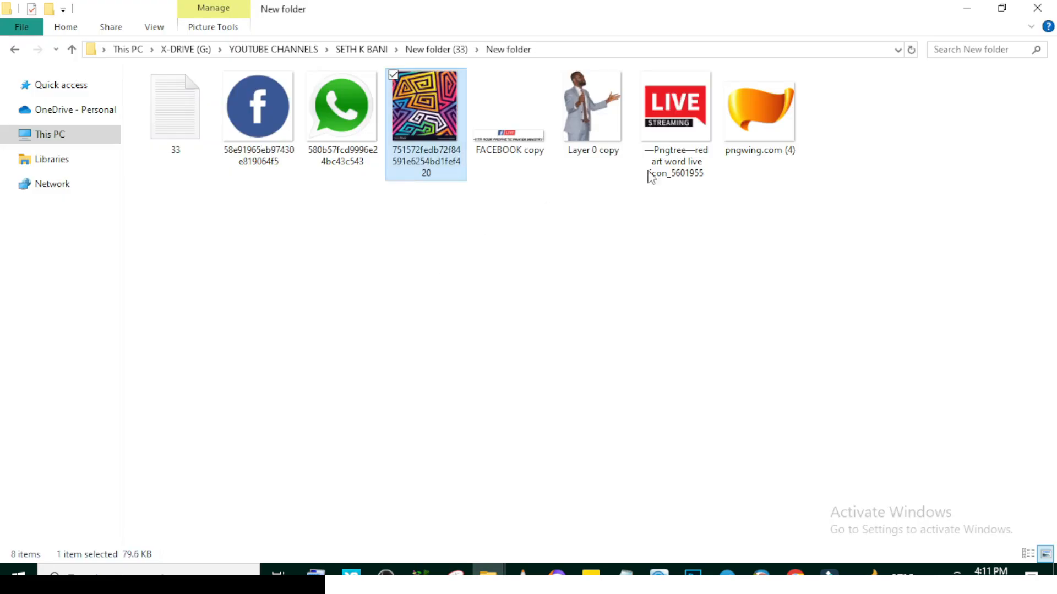
pyautogui.moveTo(760, 110); pyautogui.dragTo(486, 385)
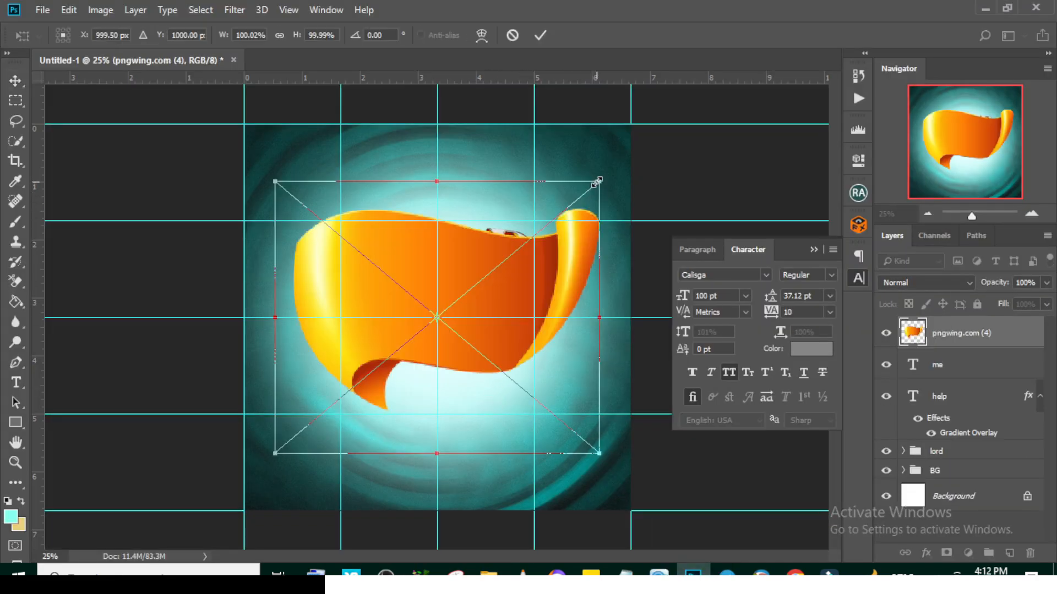
pyautogui.moveTo(598, 182); pyautogui.dragTo(475, 283)
pyautogui.press('Return')
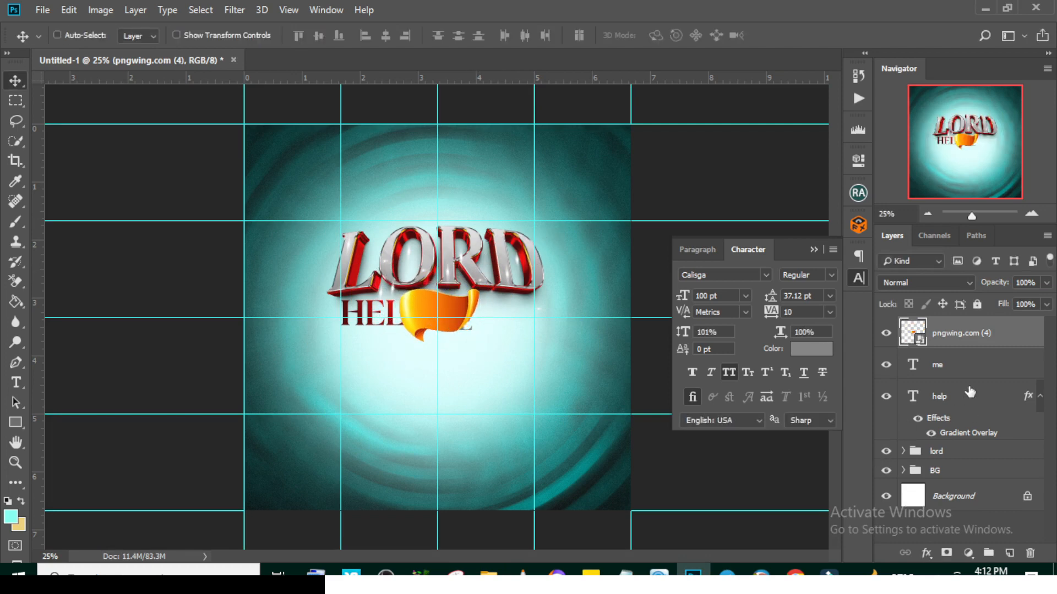
pyautogui.moveTo(977, 341); pyautogui.dragTo(973, 383)
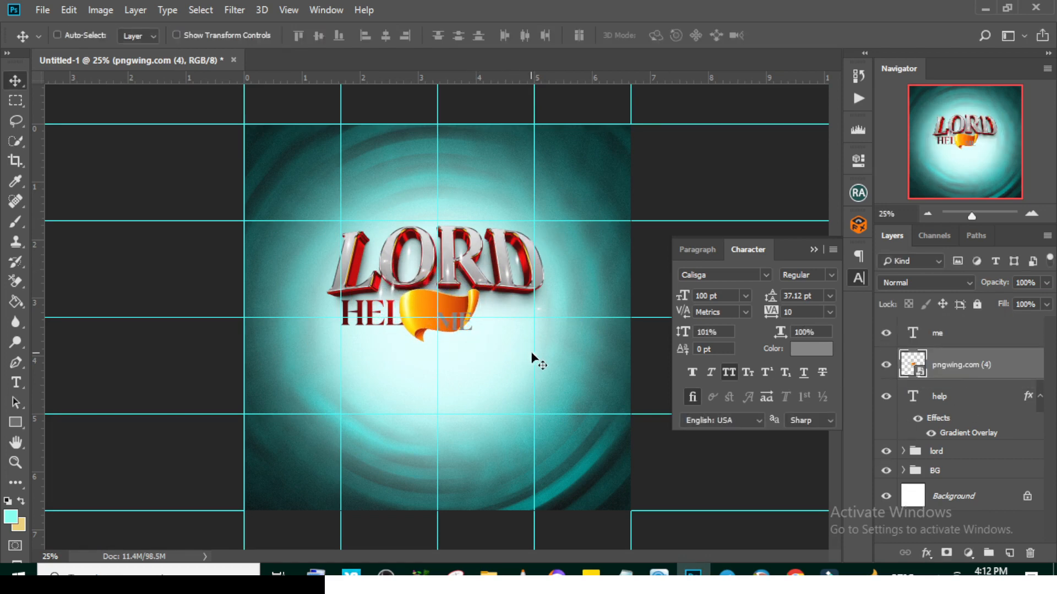
pyautogui.moveTo(460, 307); pyautogui.dragTo(489, 304)
# Step: Nudge the ME text right and slightly up to centre it on the orange ribbon, and shrink the ribbon slightly to clear HELP
pyautogui.click(945, 336)
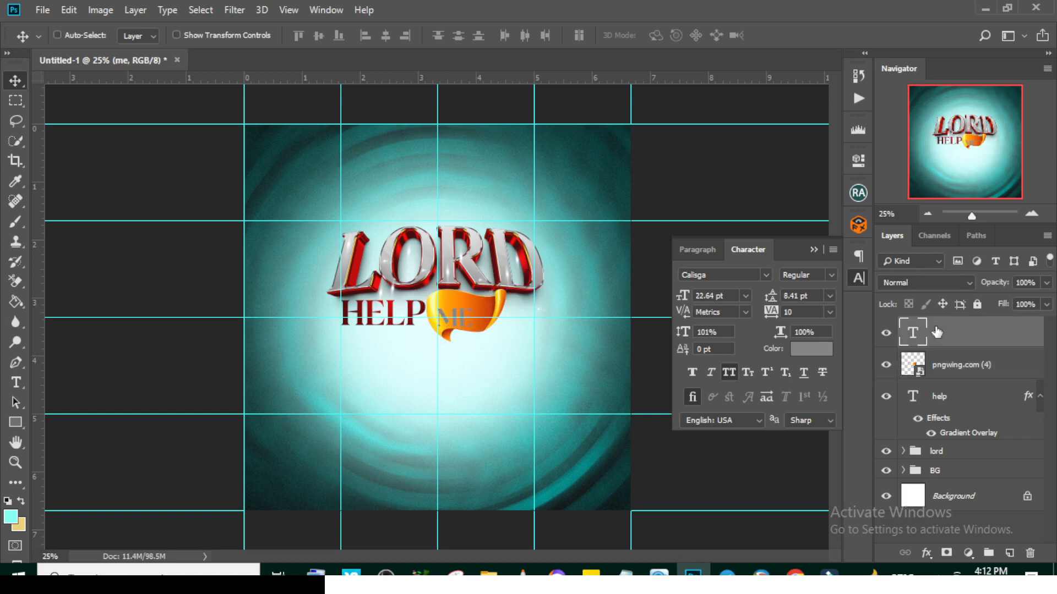
pyautogui.hotkey('shift', 'Right')
pyautogui.hotkey('shift', 'Right')
pyautogui.hotkey('shift', 'Right')
pyautogui.hotkey('shift', 'Right')
pyautogui.hotkey('shift', 'Right')
pyautogui.hotkey('shift', 'Right')
pyautogui.hotkey('shift', 'Up')
pyautogui.hotkey('shift', 'Up')
pyautogui.hotkey('shift', 'Up')
pyautogui.click(947, 374)
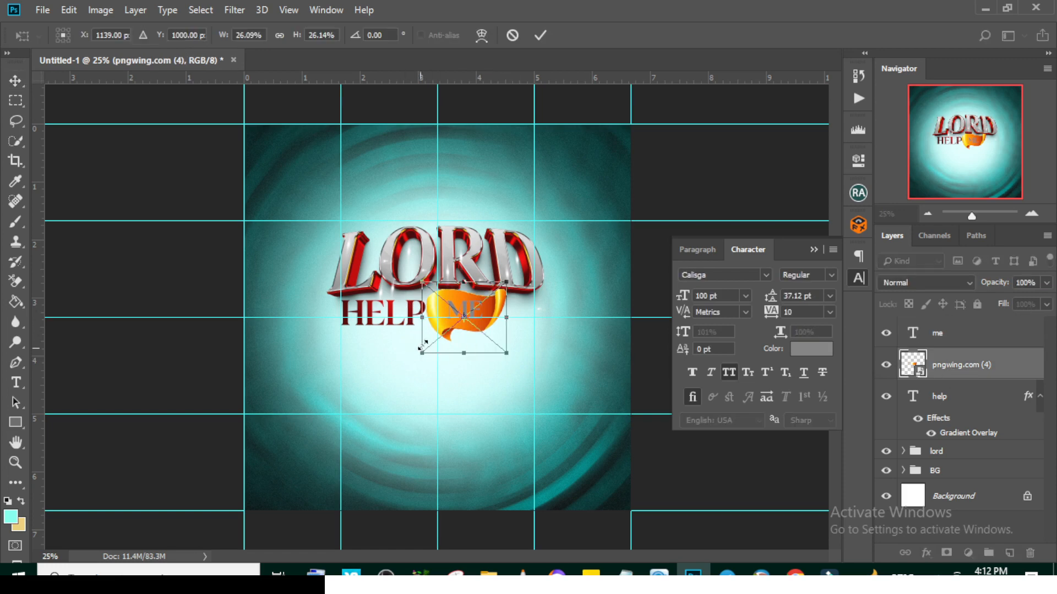
pyautogui.click(963, 335)
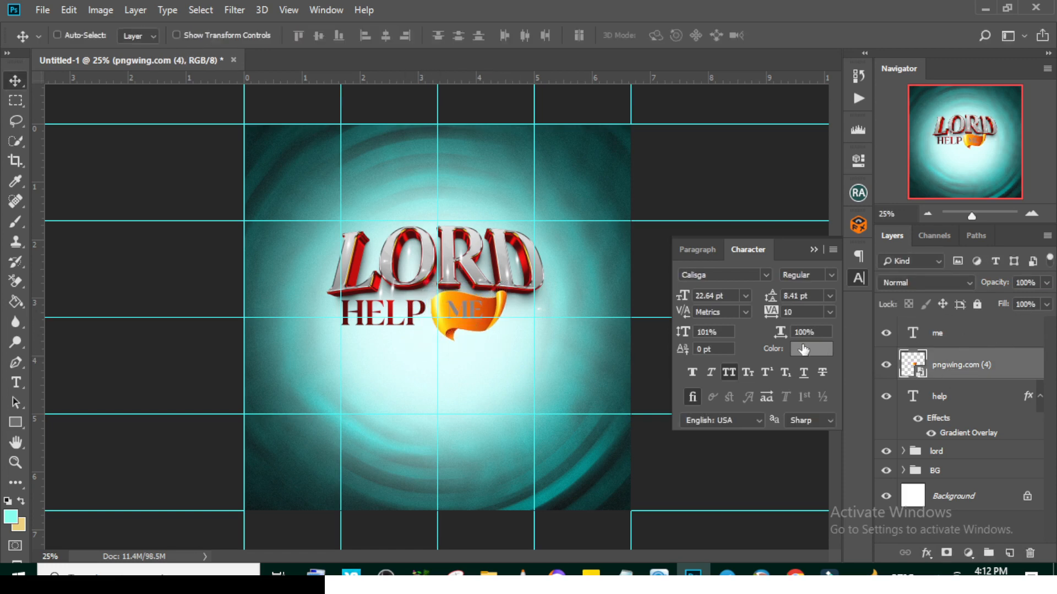
# Step: Set the ME text colour to white (ffffff) and hide the guides
pyautogui.click(810, 349)
pyautogui.click(534, 220)
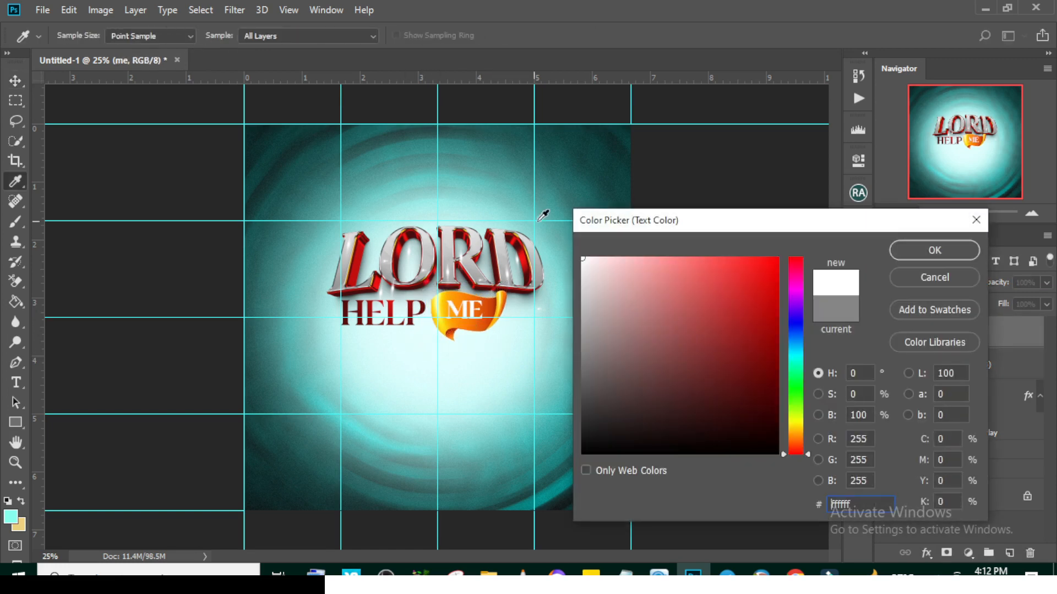
pyautogui.click(918, 249)
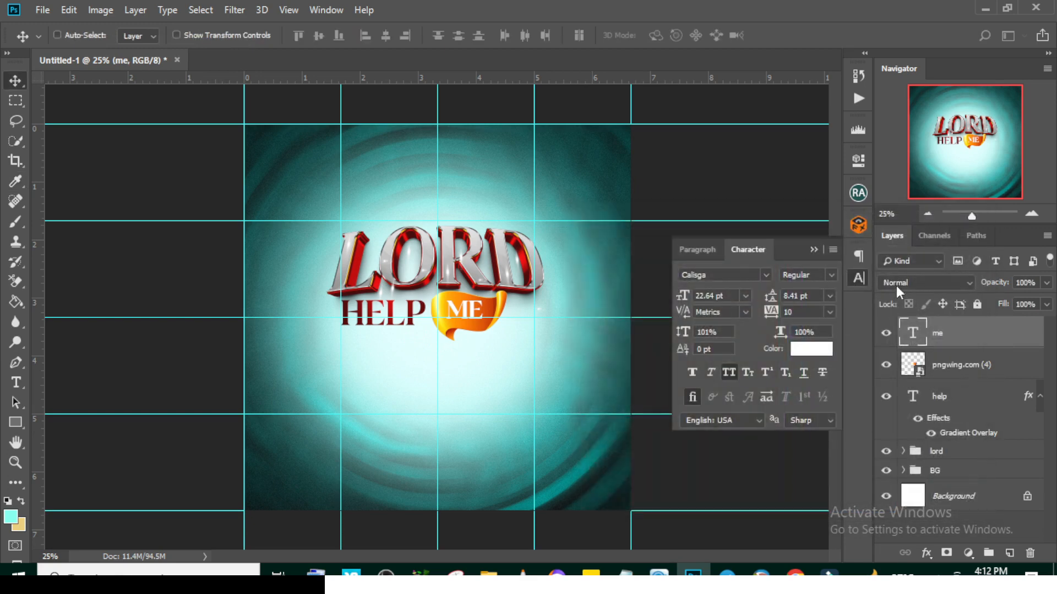
pyautogui.click(813, 250)
pyautogui.hotkey('ctrl', ';')
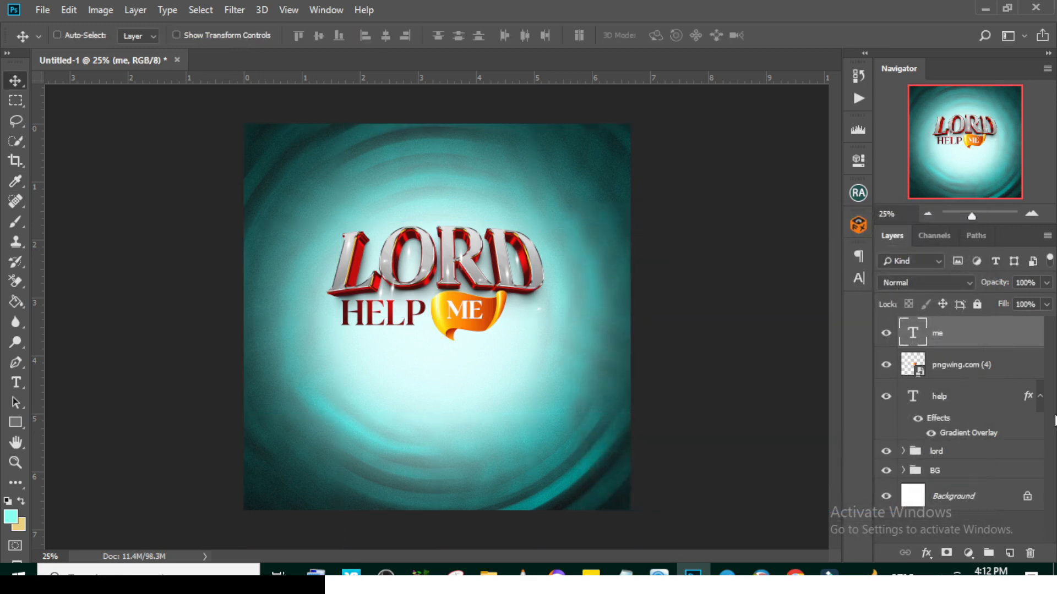
# Step: Shrink the orange ribbon slightly from its lower left corner and enlarge the HELP text a little to fill the gap beside it
pyautogui.click(952, 364)
pyautogui.hotkey('ctrl', 't')
pyautogui.moveTo(427, 355); pyautogui.dragTo(439, 339)
pyautogui.press('Return')
pyautogui.keyDown('ctrl'); pyautogui.click(412, 315); pyautogui.keyUp('ctrl')
pyautogui.hotkey('ctrl', 't')
pyautogui.press('Return')
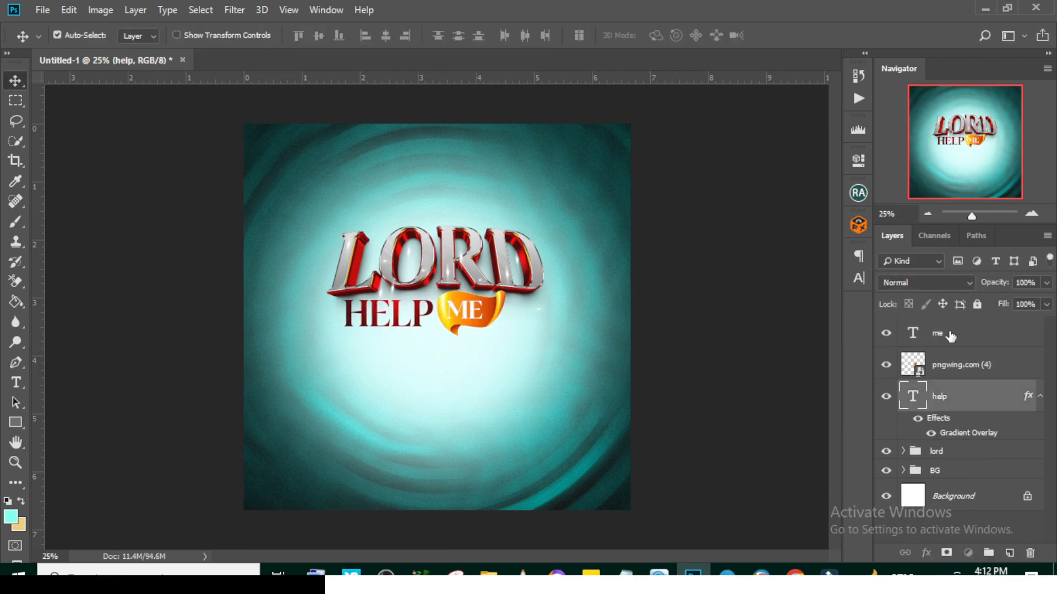
# Step: Show the guides and shift HELP, ME and the ribbon together 70 px right to centre them under LORD
pyautogui.keyDown('ctrl'); pyautogui.click(949, 332); pyautogui.keyUp('ctrl')
pyautogui.keyDown('ctrl'); pyautogui.click(970, 372); pyautogui.keyUp('ctrl')
pyautogui.hotkey('ctrl', 't')
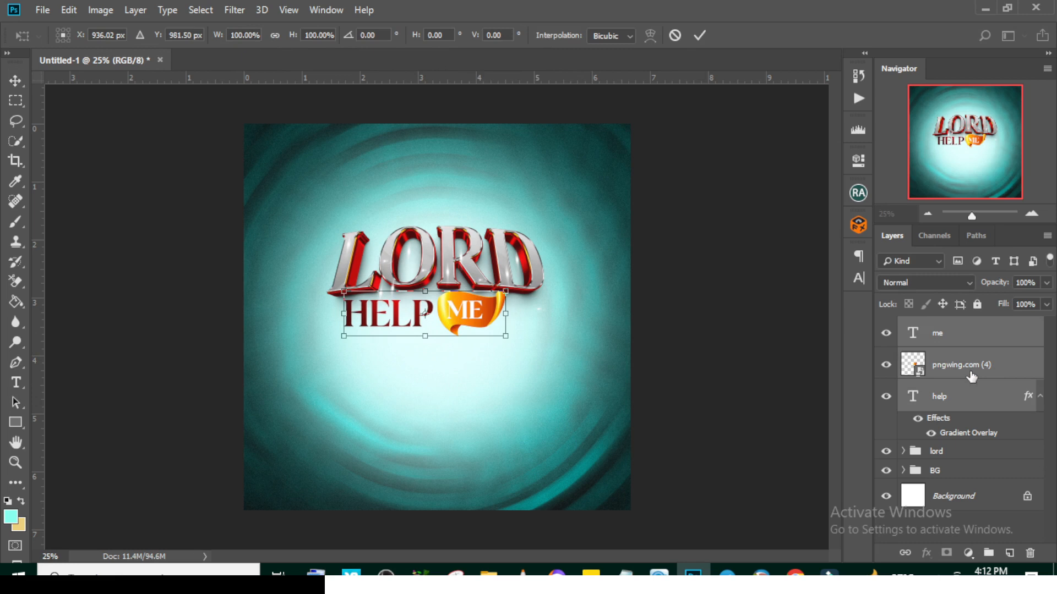
pyautogui.hotkey('ctrl', ';')
pyautogui.hotkey('shift', 'Right')
pyautogui.hotkey('shift', 'Right')
pyautogui.hotkey('shift', 'Right')
pyautogui.hotkey('shift', 'Right')
pyautogui.hotkey('shift', 'Right')
pyautogui.hotkey('shift', 'Right')
pyautogui.hotkey('shift', 'Right')
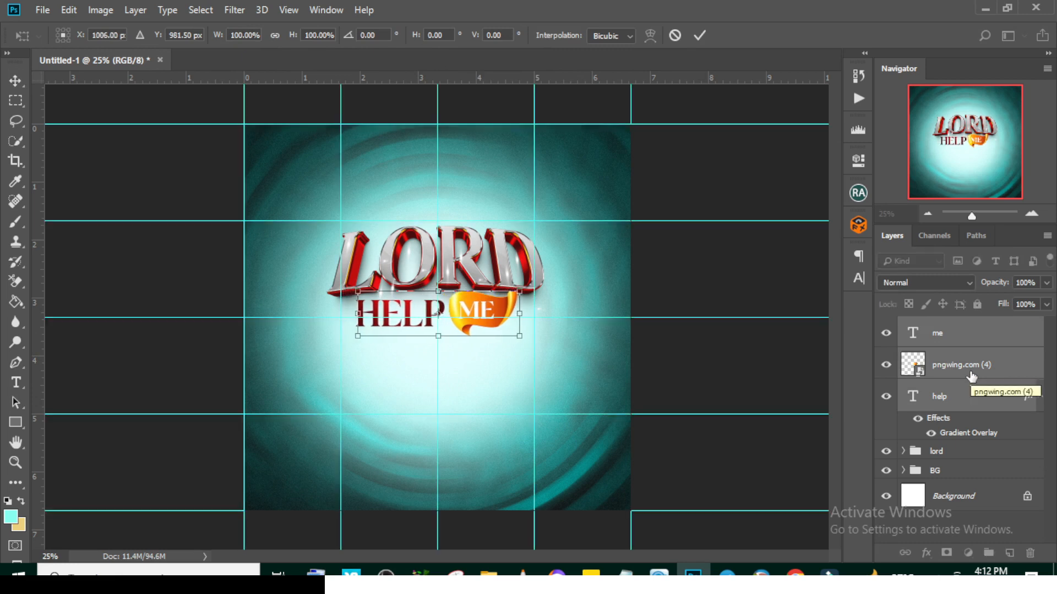
pyautogui.press('Return')
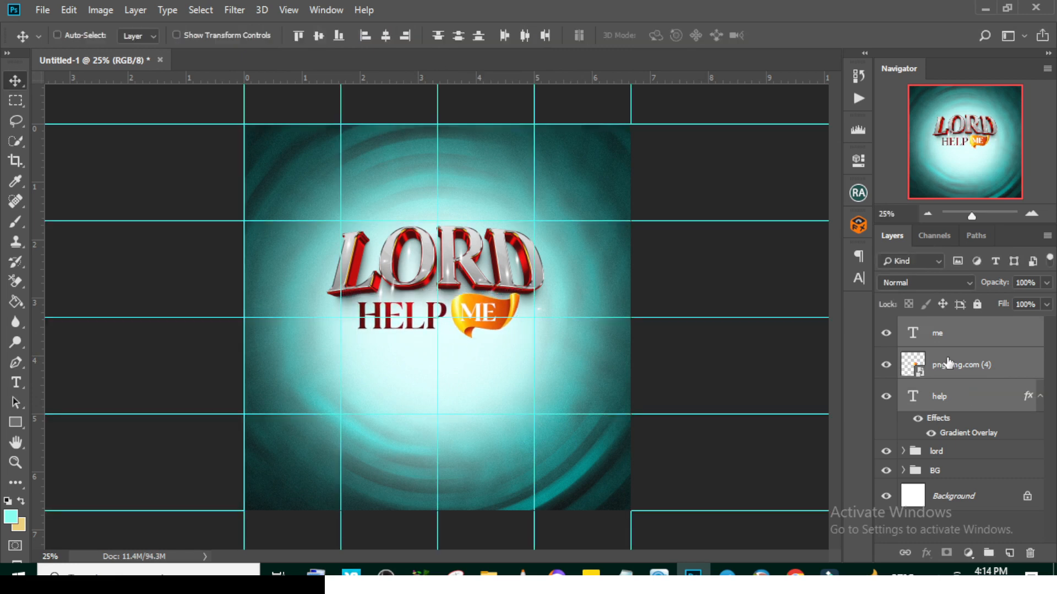
# Step: Group the me, ribbon and help layers with the lord group and name the new group THEME
pyautogui.keyDown('ctrl'); pyautogui.click(945, 452); pyautogui.keyUp('ctrl')
pyautogui.hotkey('ctrl', 'g')
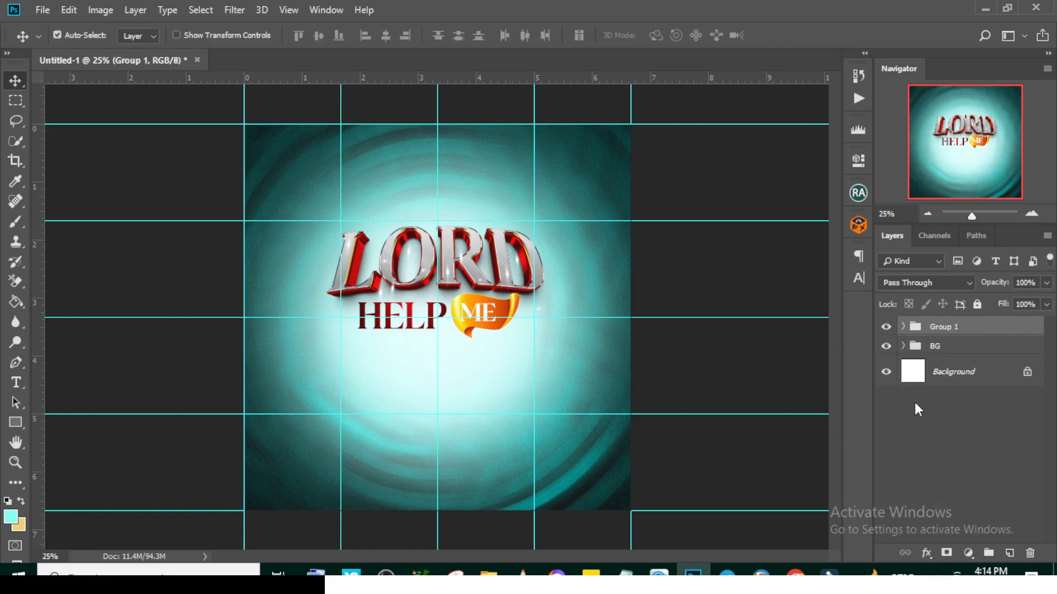
pyautogui.doubleClick(941, 327)
pyautogui.write('THEME')
pyautogui.press('Return')
# Step: Add a text layer below HELP with the line "Psalm 60:11" copied from the Notepad file 33
pyautogui.press('t')
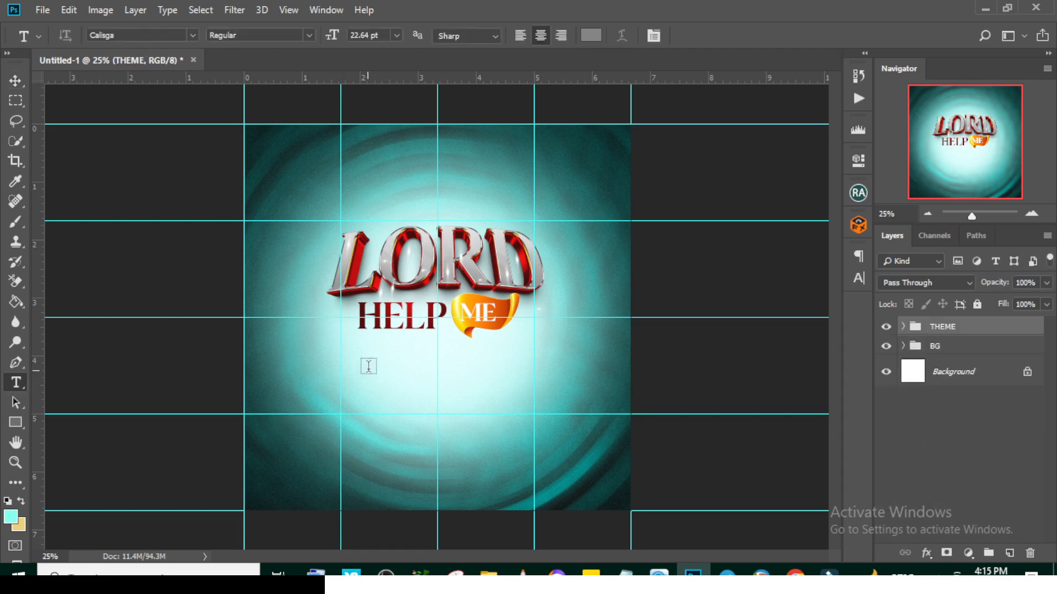
pyautogui.click(369, 363)
pyautogui.click(626, 575)
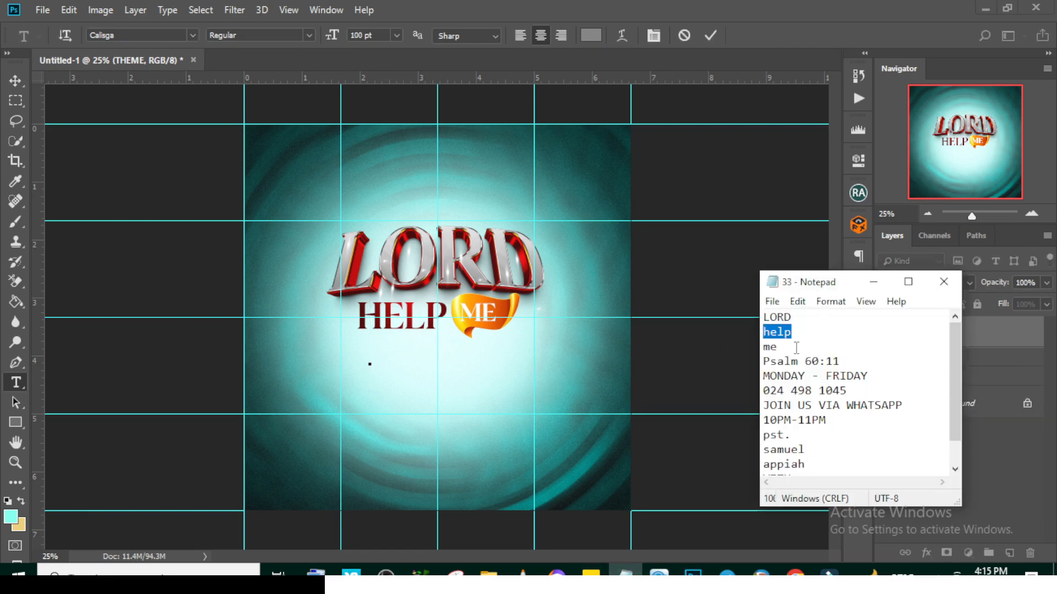
pyautogui.moveTo(848, 361); pyautogui.dragTo(745, 363)
pyautogui.hotkey('ctrl', 'c')
pyautogui.click(590, 6)
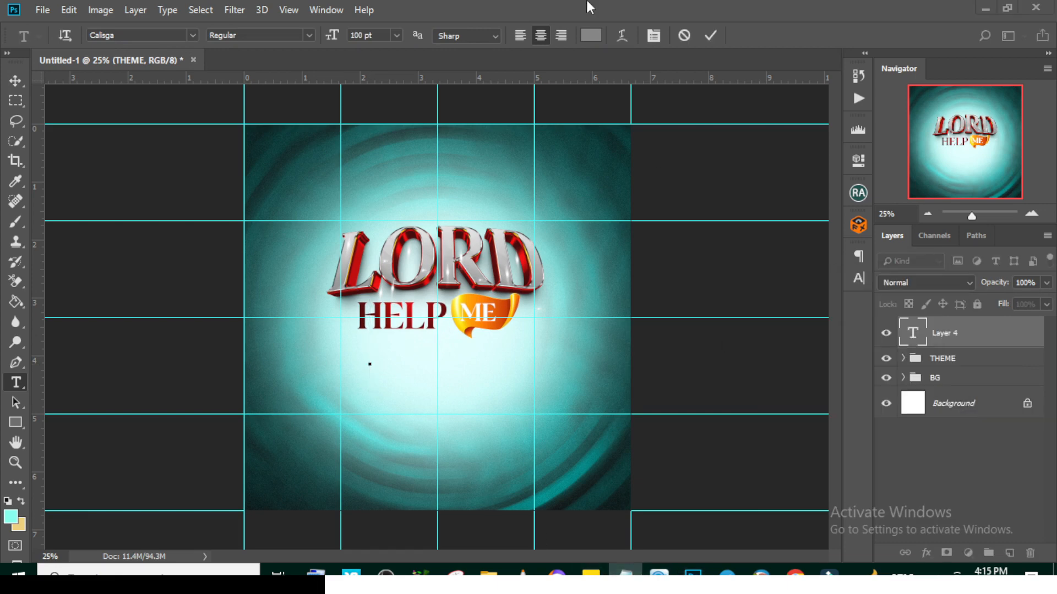
pyautogui.hotkey('ctrl', 'v')
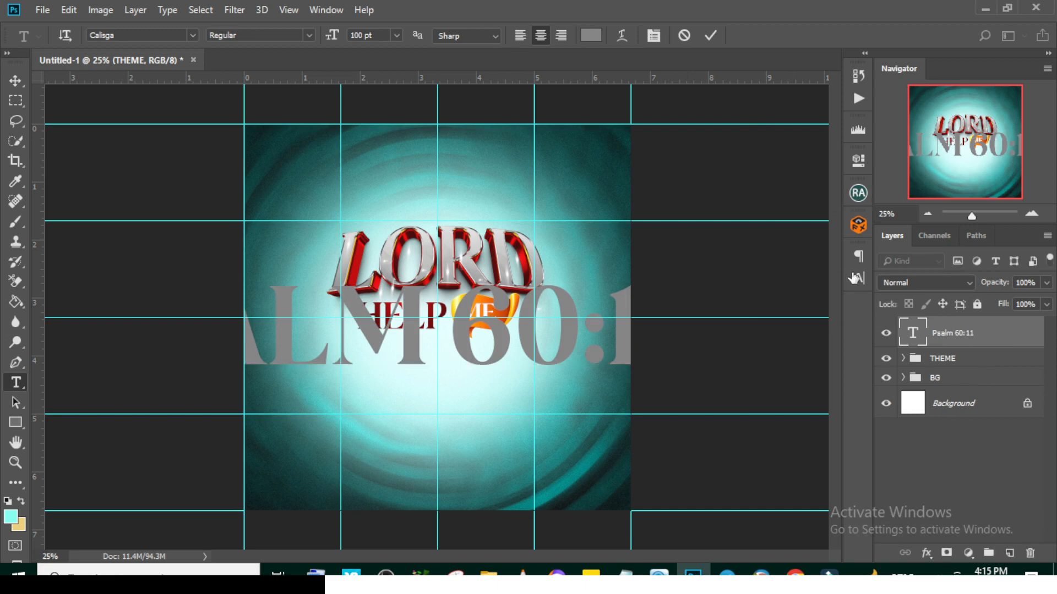
# Step: Set the Psalm 60:11 text to the Montserrat font at 8 pt
pyautogui.click(858, 277)
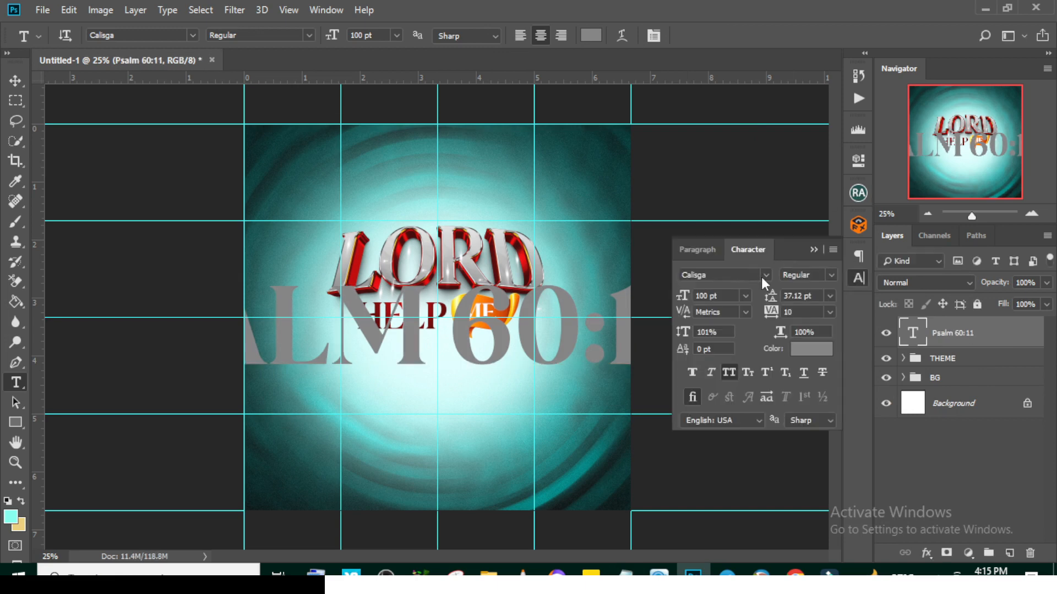
pyautogui.click(762, 276)
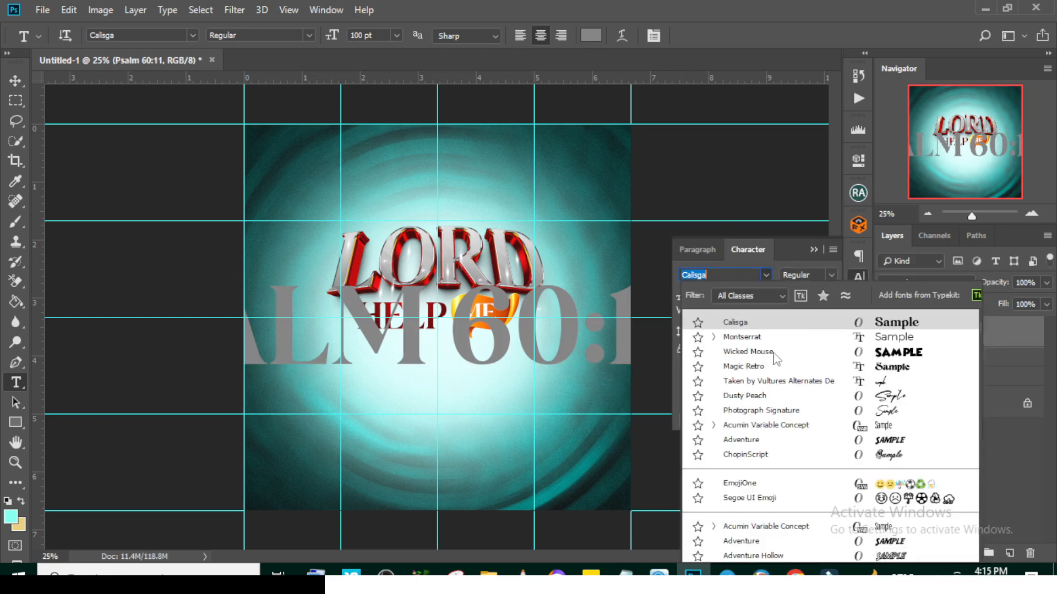
pyautogui.click(739, 338)
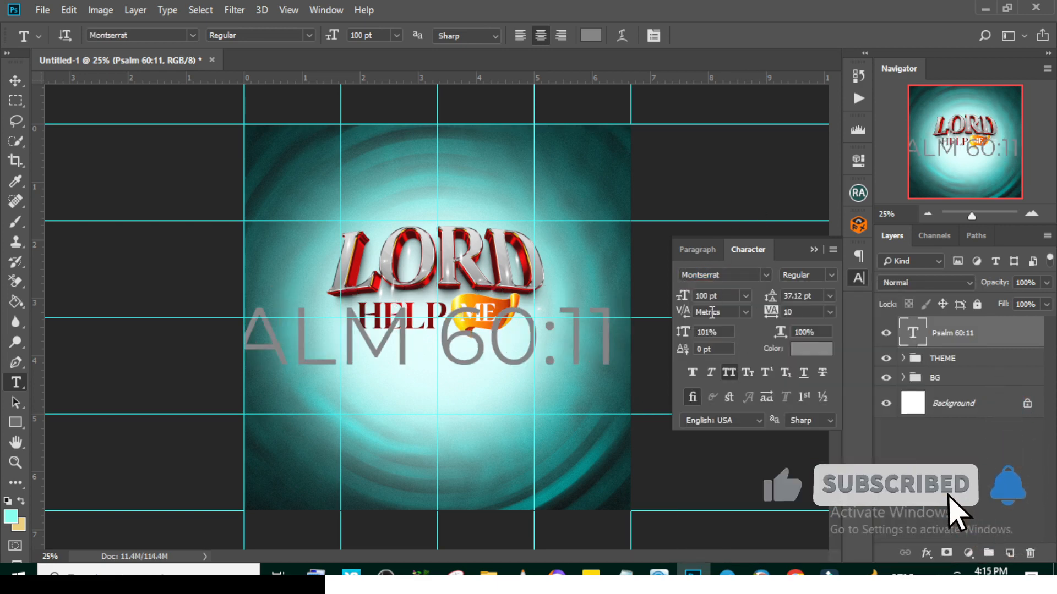
pyautogui.click(710, 296)
pyautogui.write('8')
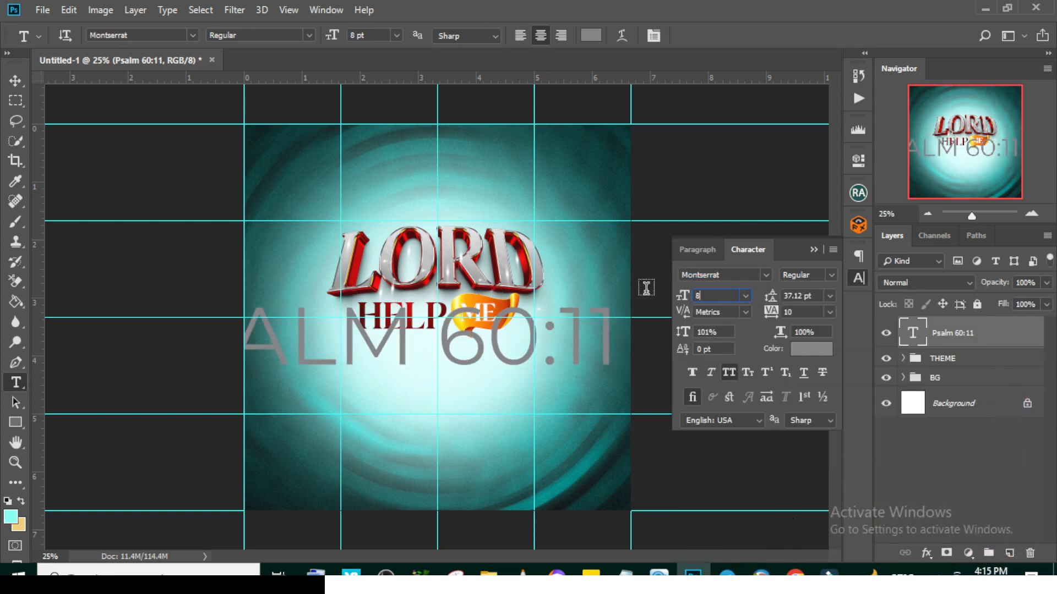
pyautogui.press('Return')
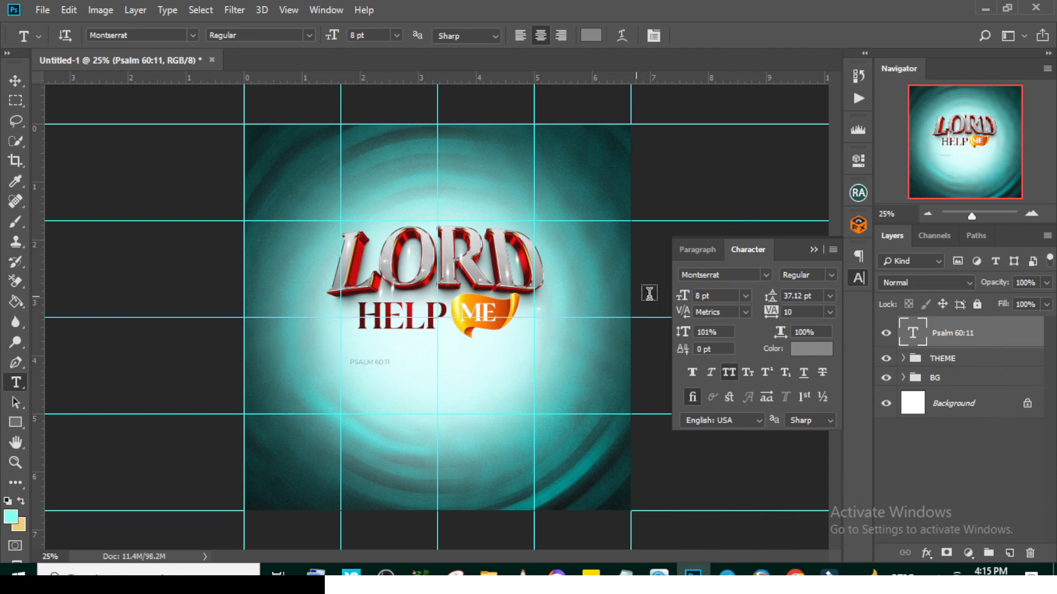
# Step: Set the Psalm 60:11 text's tracking to 1200 and its colour to black (000000)
pyautogui.click(805, 314)
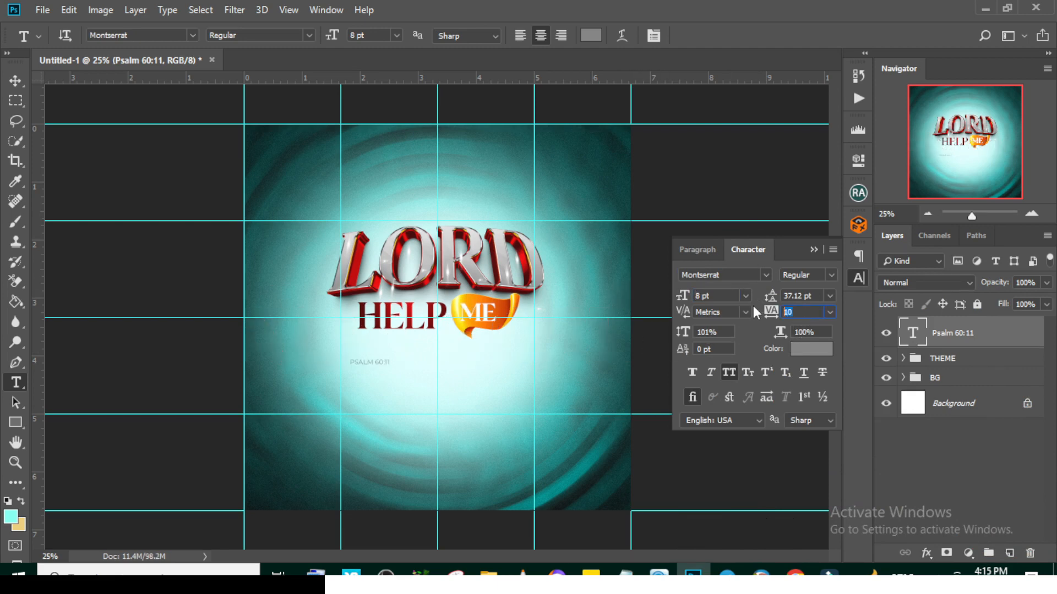
pyautogui.write('1200')
pyautogui.press('Return')
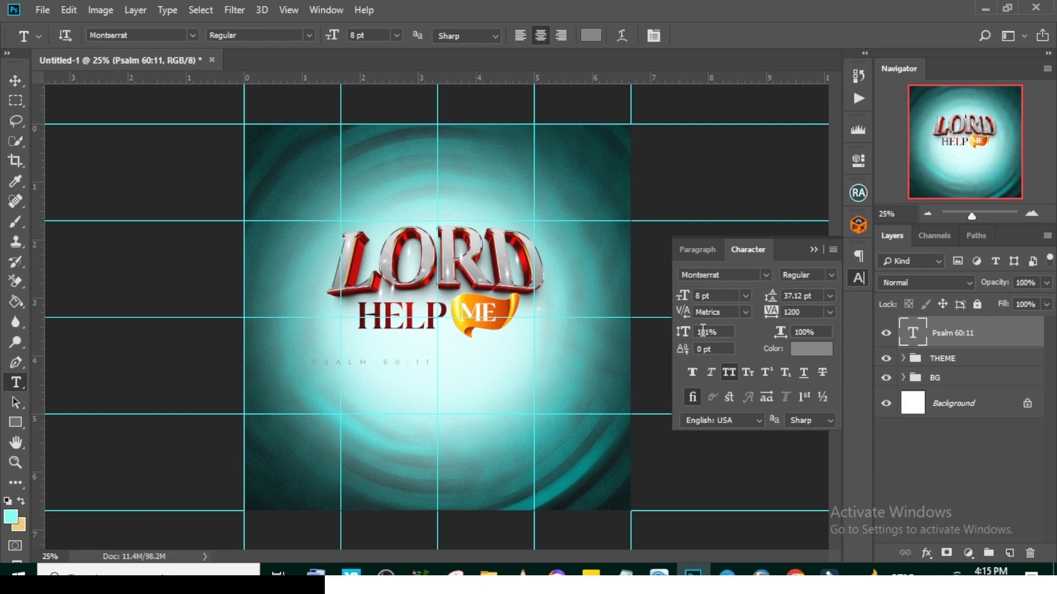
pyautogui.click(810, 350)
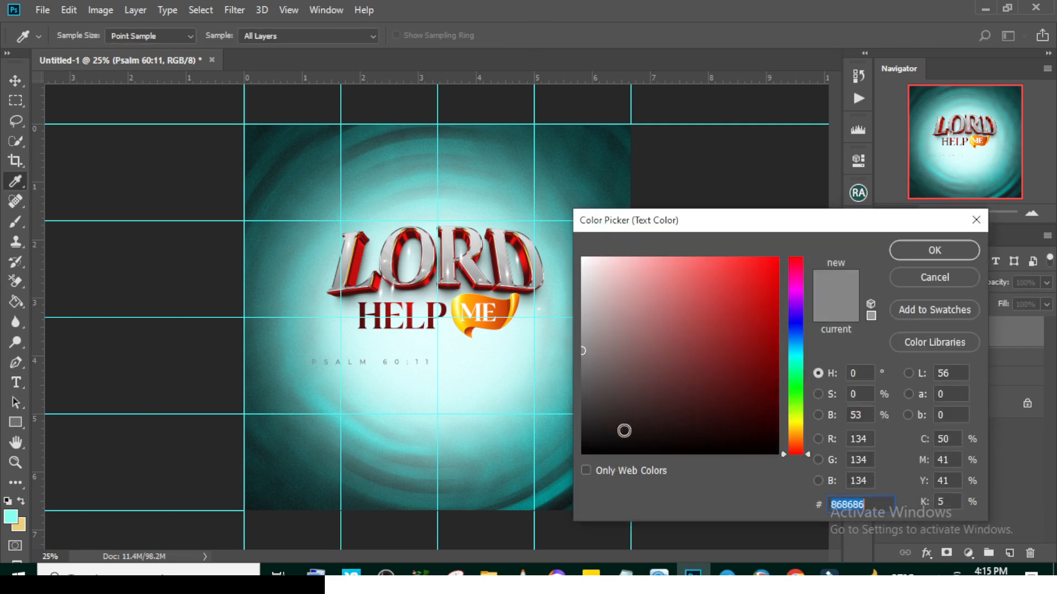
pyautogui.write('000000')
pyautogui.click(919, 248)
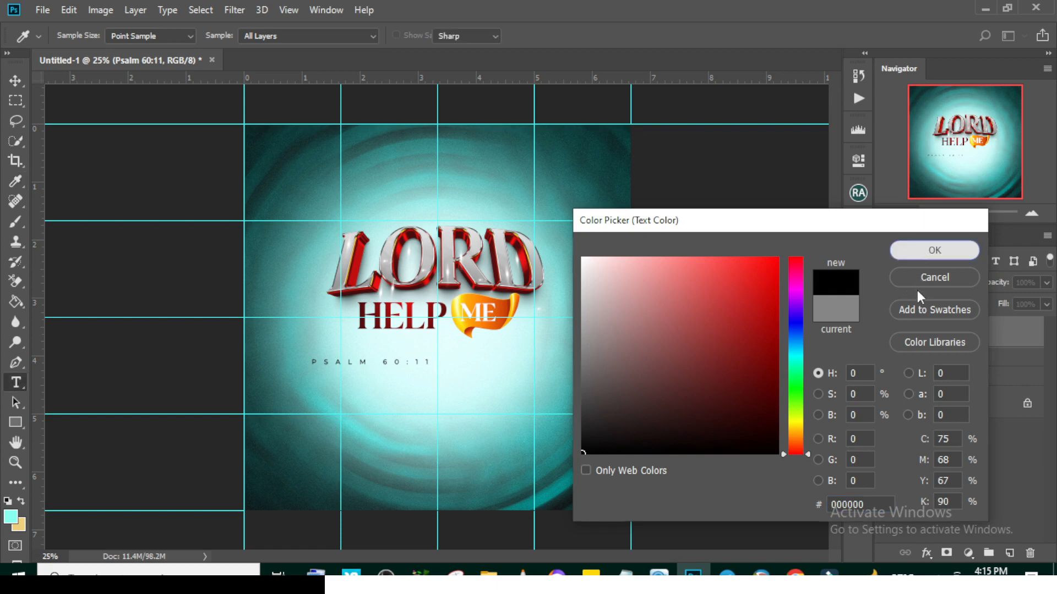
# Step: Move the Psalm 60:11 text to the vertical centre guide just below HELP ME and nudge it up closer to the title
pyautogui.hotkey('ctrl', 't')
pyautogui.hotkey('ctrl', 'h')
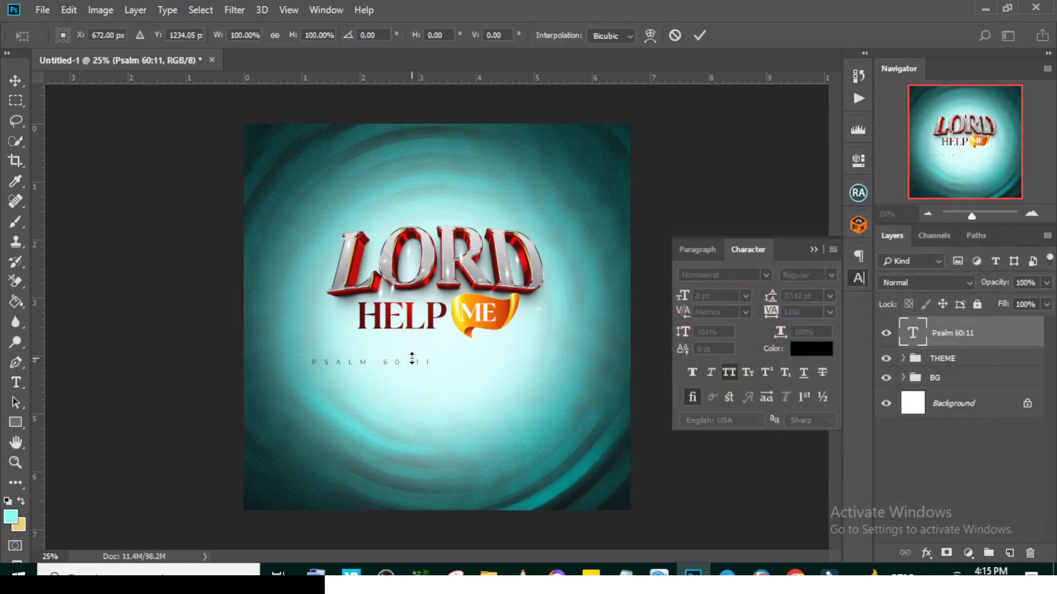
pyautogui.hotkey('ctrl', 'h')
pyautogui.moveTo(393, 363); pyautogui.dragTo(454, 342)
pyautogui.press('Return')
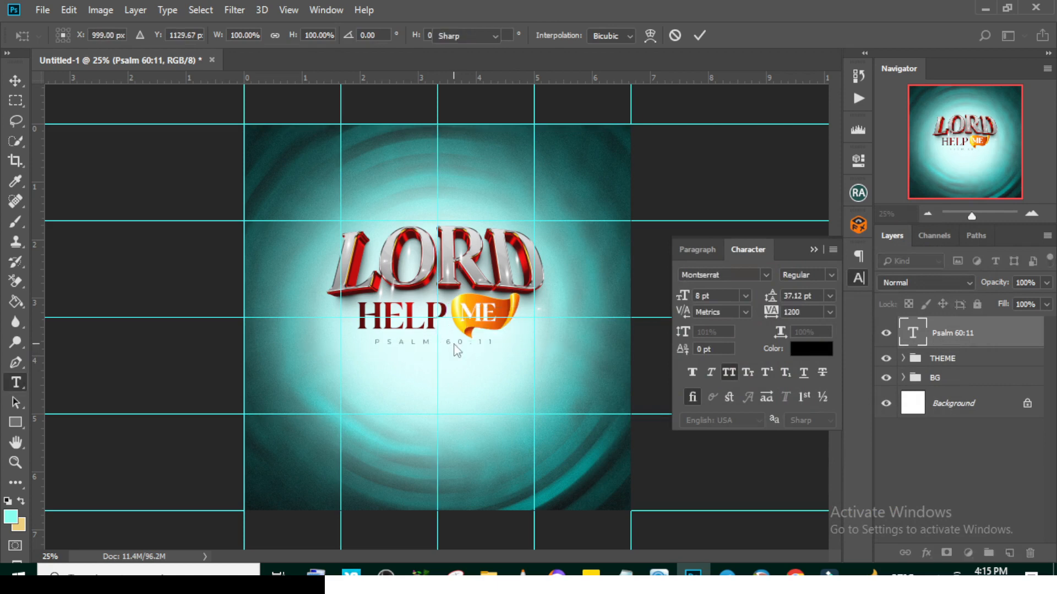
pyautogui.press('v')
pyautogui.hotkey('shift', 'Up')
pyautogui.hotkey('shift', 'Up')
pyautogui.hotkey('shift', 'Up')
pyautogui.hotkey('shift', 'Up')
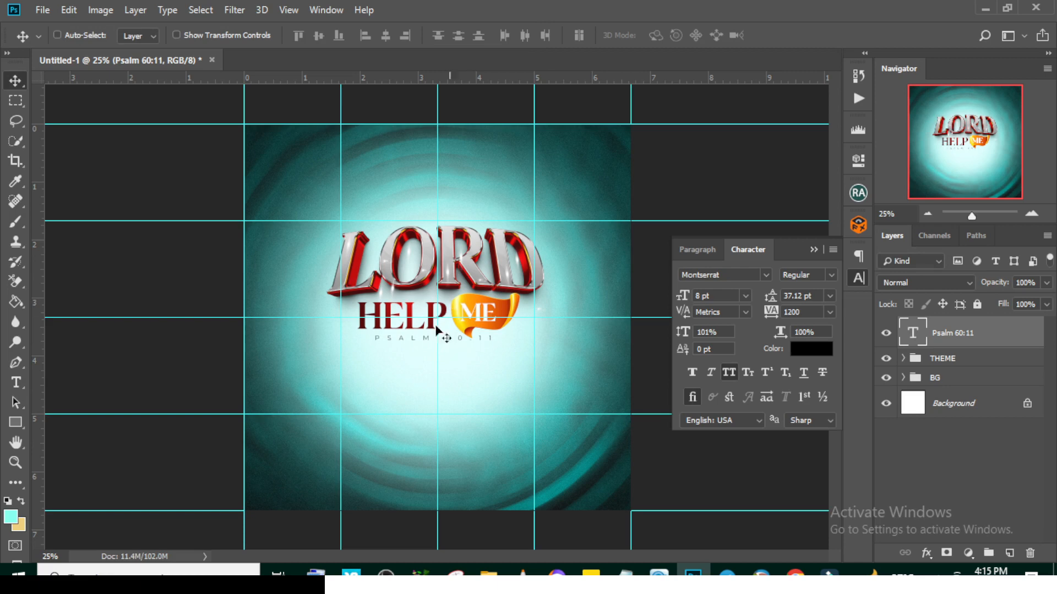
# Step: Move the Psalm 60:11 layer into the THEME group, above the me layer, and collapse the group
pyautogui.click(904, 358)
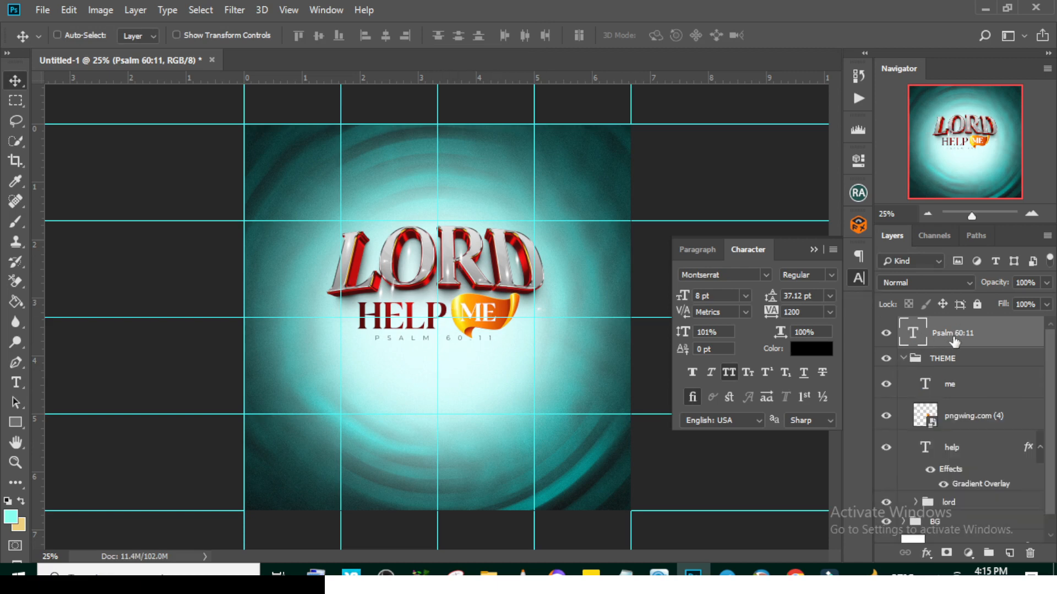
pyautogui.moveTo(952, 338); pyautogui.dragTo(930, 367)
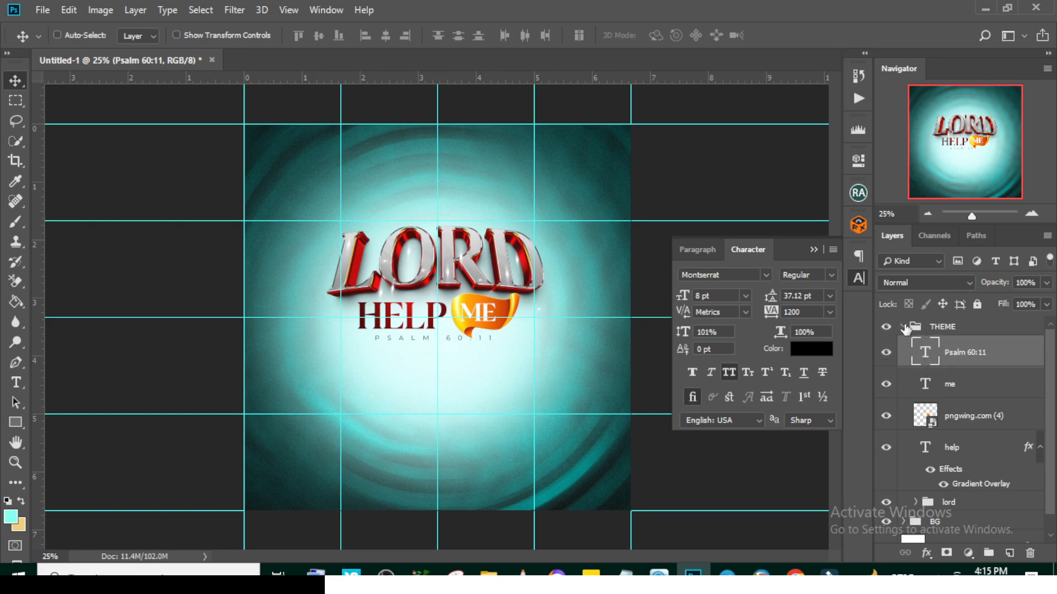
pyautogui.click(903, 327)
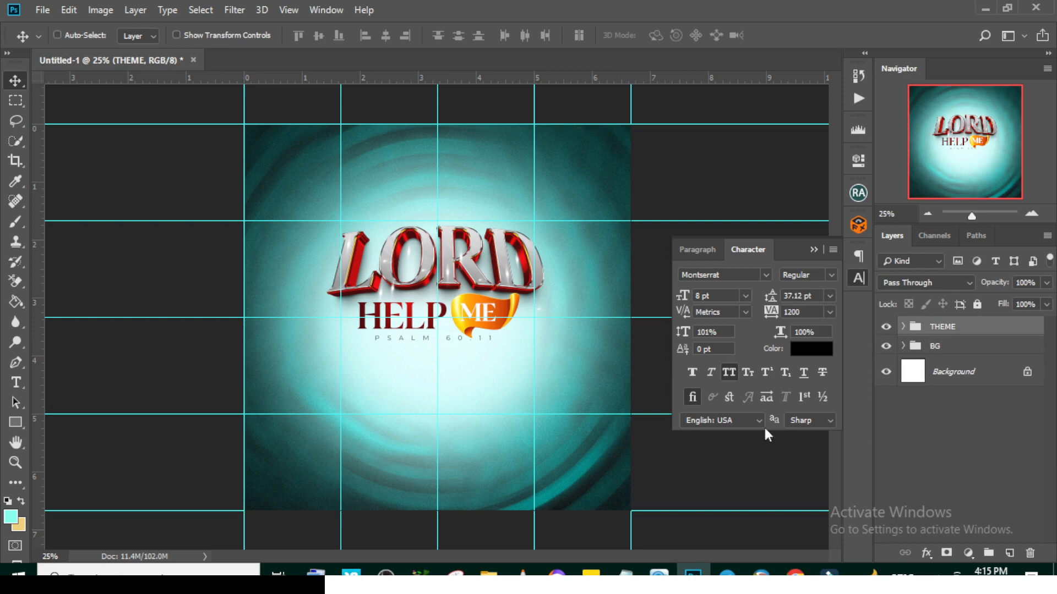
# Step: Place the Layer 0 copy image of the man in a suit from File Explorer, scaled to about 30%, at the flyer's bottom centre below the psalm text
pyautogui.moveTo(488, 572)
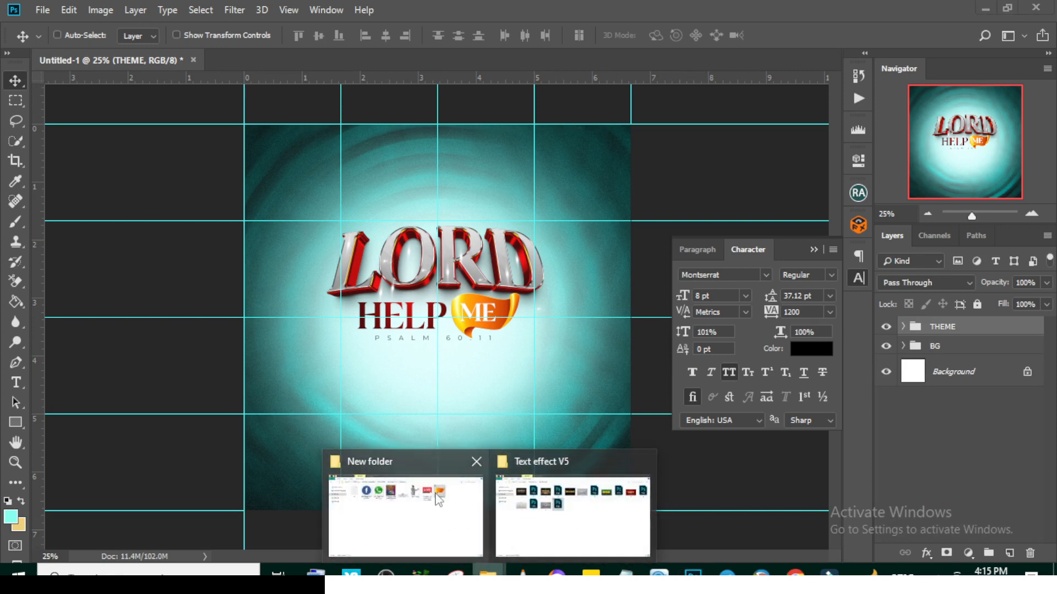
pyautogui.click(438, 498)
pyautogui.moveTo(592, 110); pyautogui.dragTo(504, 492)
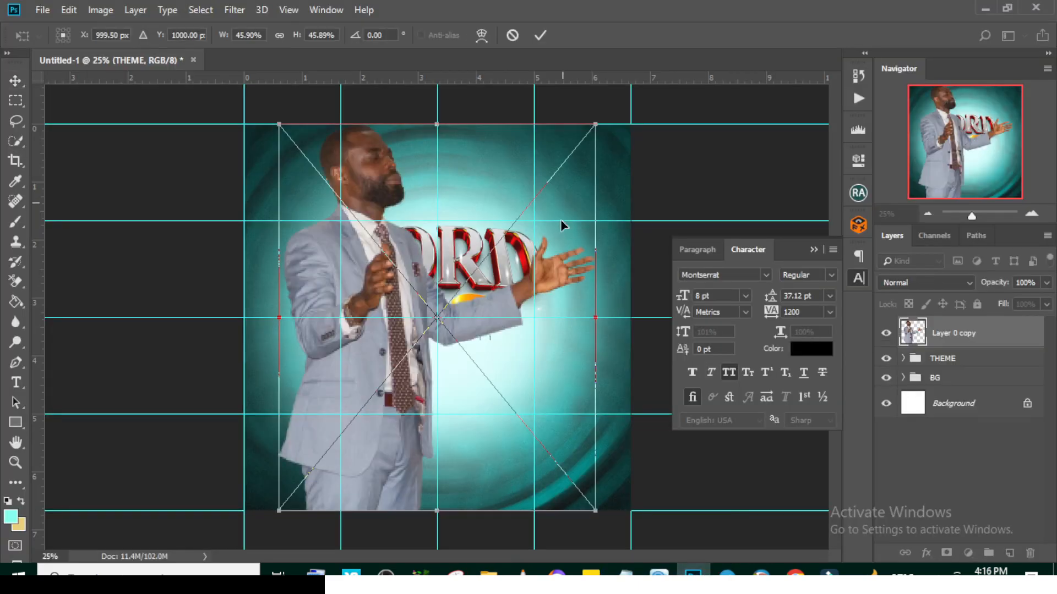
pyautogui.moveTo(561, 219); pyautogui.dragTo(589, 388)
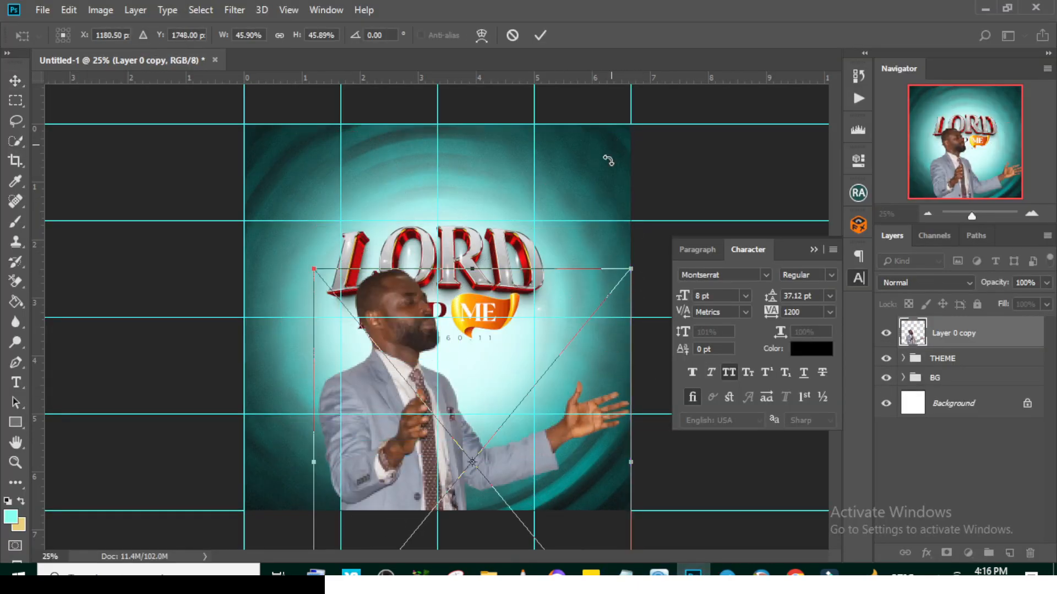
pyautogui.moveTo(632, 268); pyautogui.dragTo(581, 330)
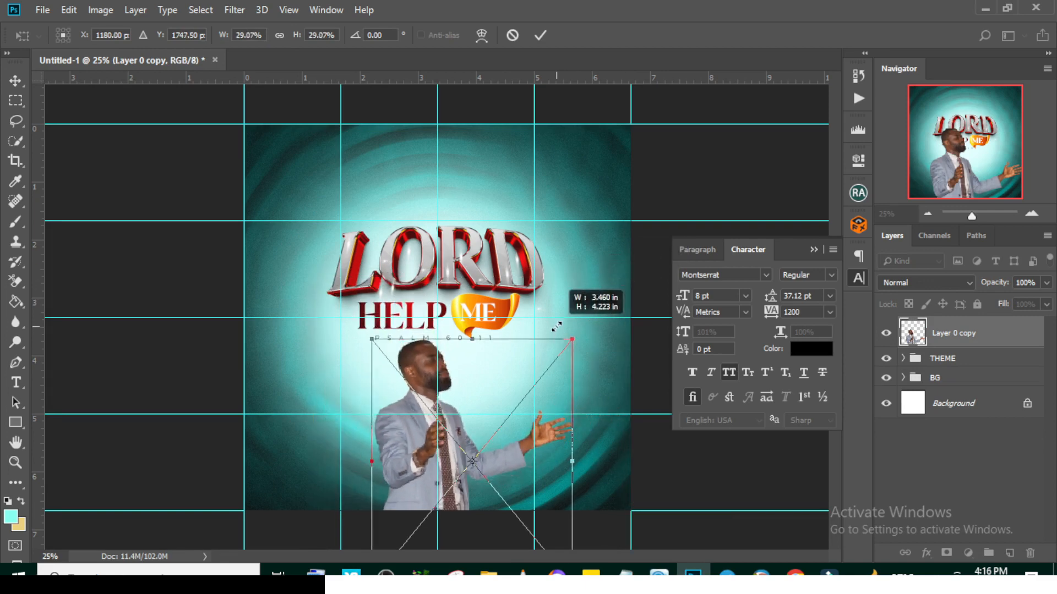
pyautogui.moveTo(469, 378); pyautogui.dragTo(469, 412)
pyautogui.press('Return')
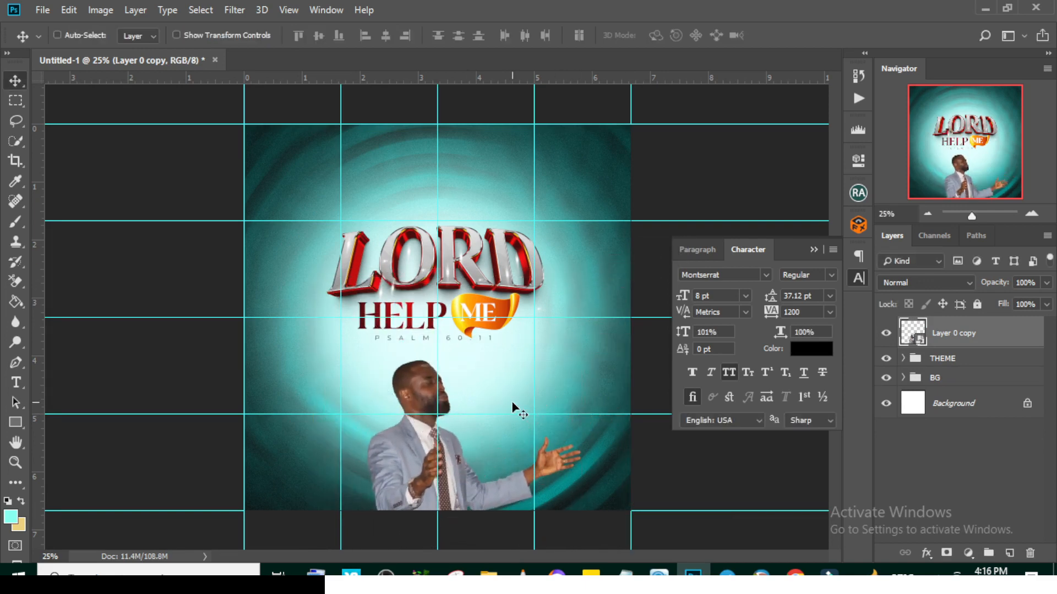
# Step: Fine-tune the man's horizontal position beneath the title, nudging him slightly right
pyautogui.hotkey('shift', 'Right')
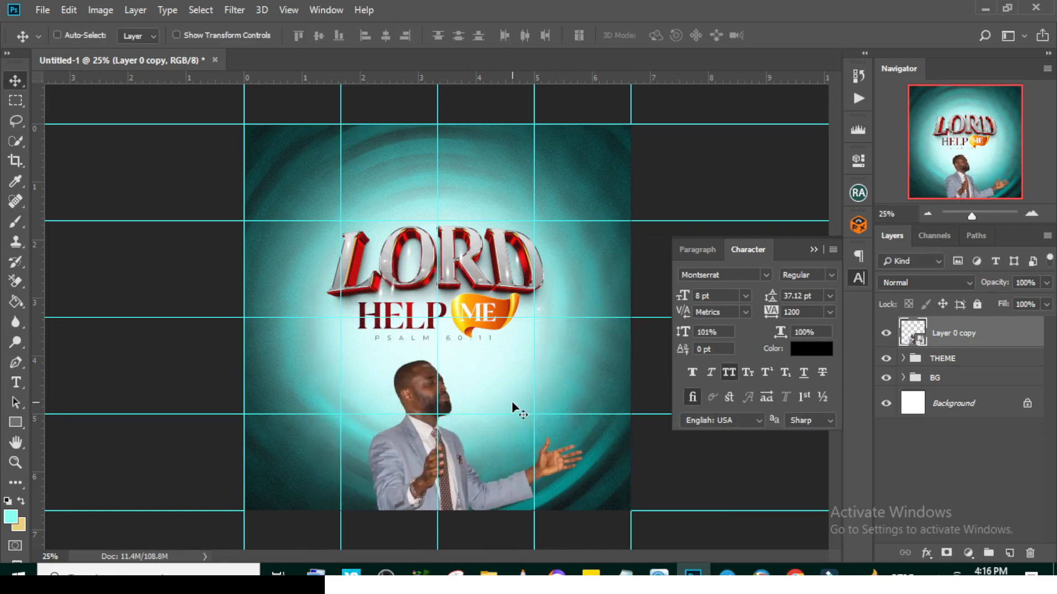
pyautogui.hotkey('shift', 'Left')
pyautogui.hotkey('shift', 'Left')
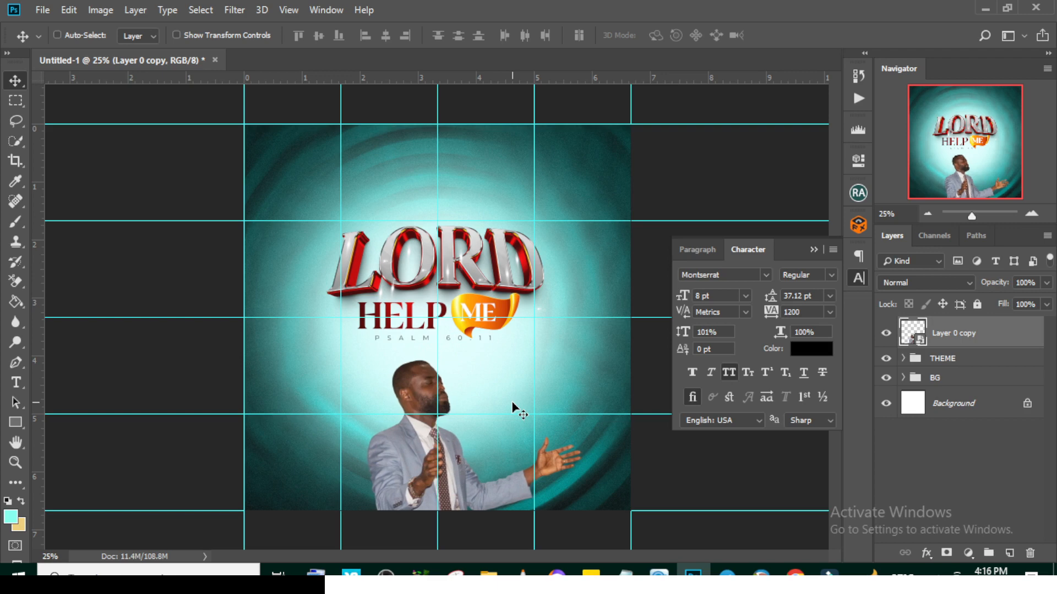
pyautogui.hotkey('shift', 'Right')
pyautogui.hotkey('shift', 'Right')
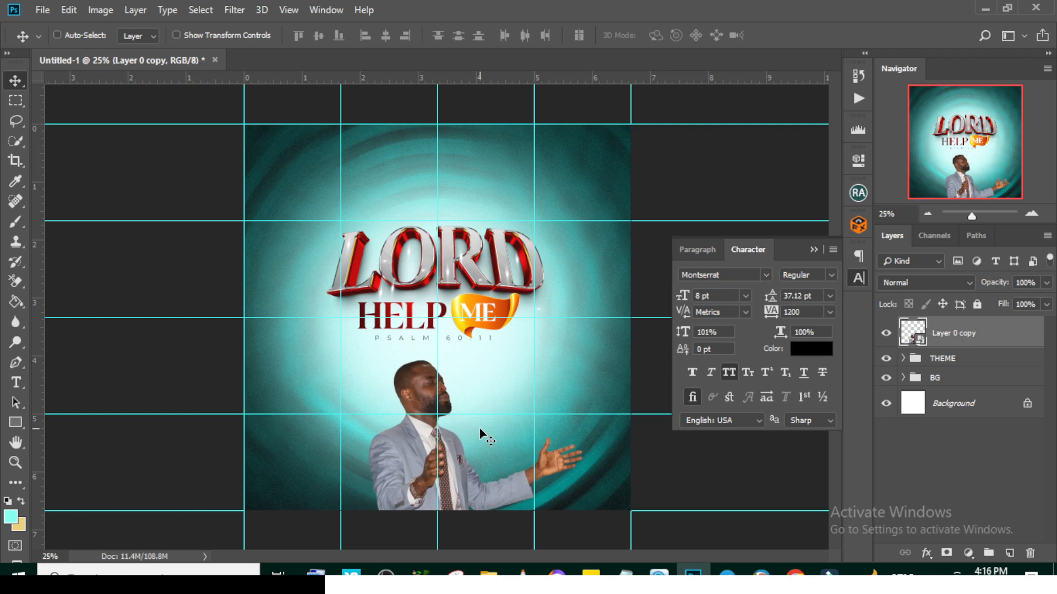
# Step: Hide the guides and put the Layer 0 copy photo into a new group named IMAGE
pyautogui.hotkey('ctrl', ';')
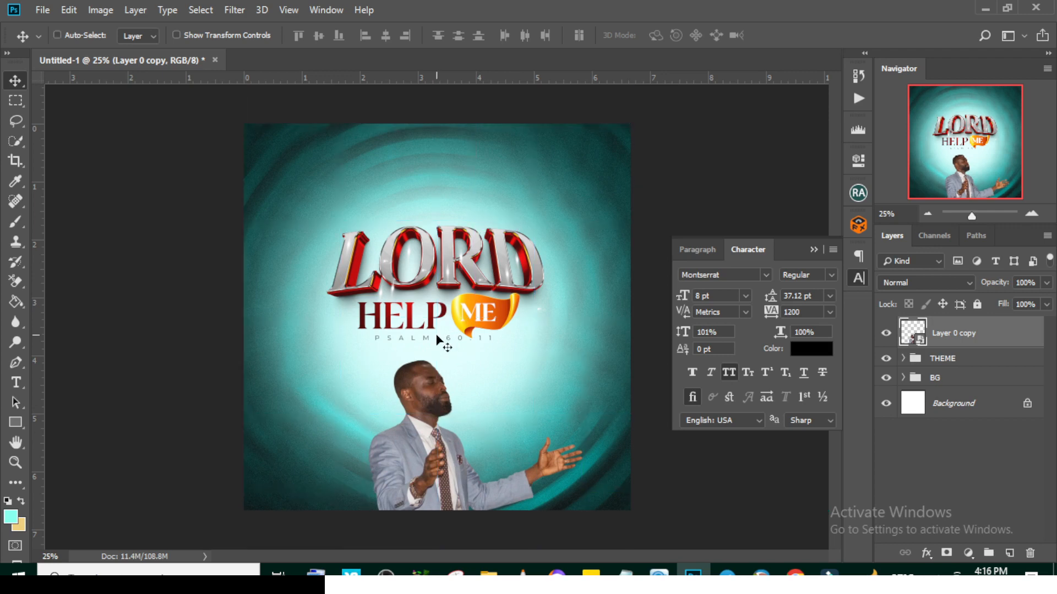
pyautogui.hotkey('ctrl', 'g')
pyautogui.doubleClick(941, 327)
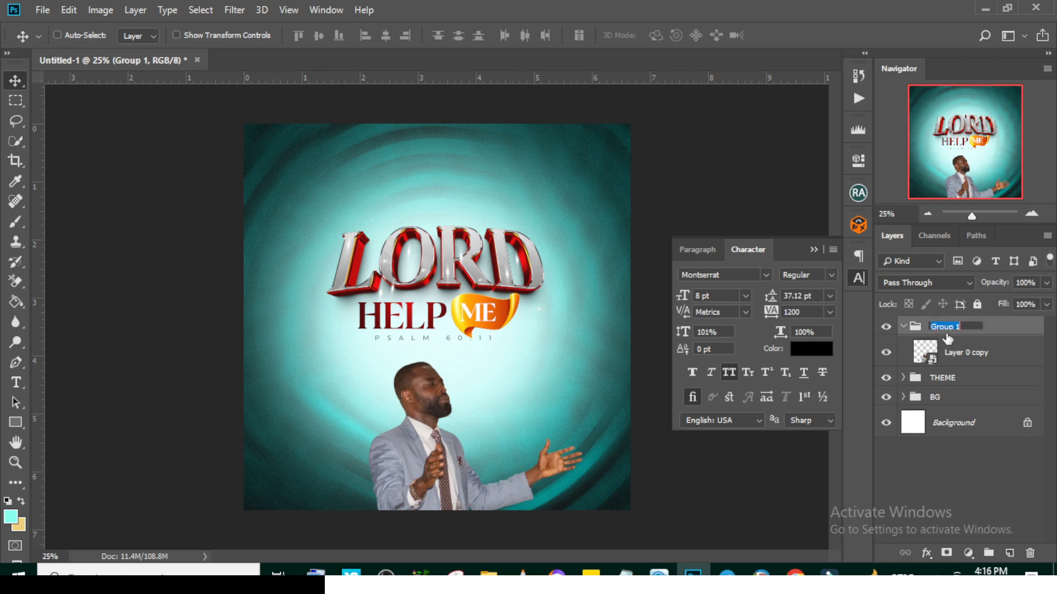
pyautogui.write('IMAGE')
pyautogui.press('Return')
# Step: Convert the Layer 0 copy photo in the IMAGE group to a smart object
pyautogui.click(987, 354)
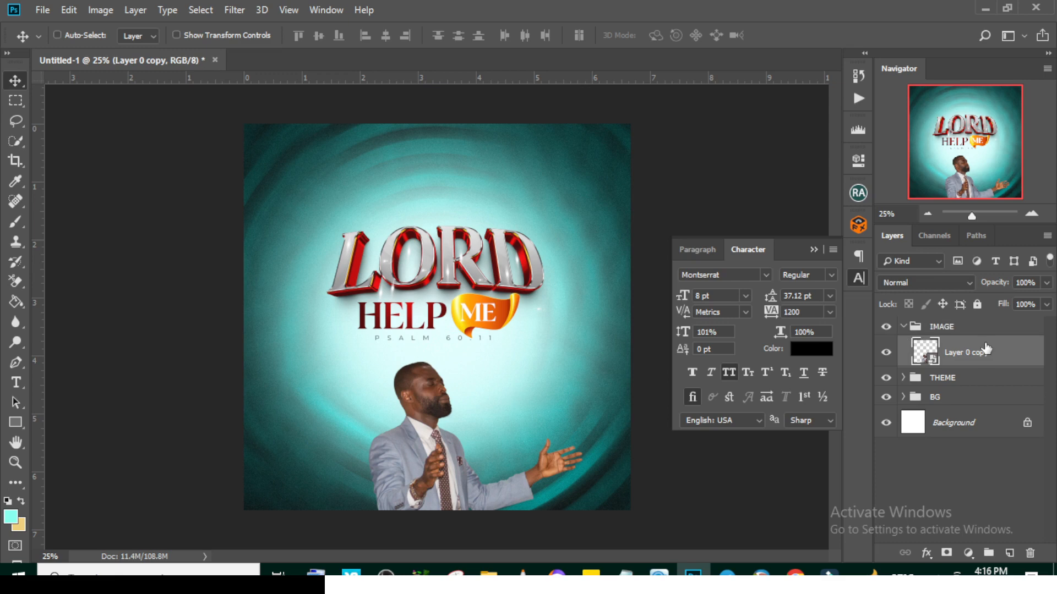
pyautogui.rightClick(986, 361)
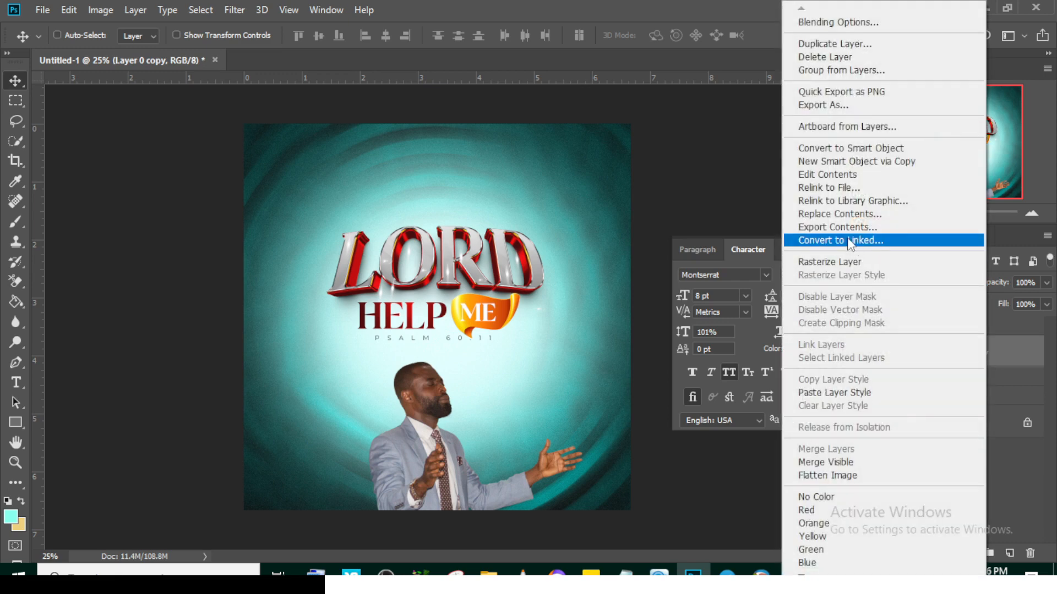
pyautogui.click(845, 148)
# Step: Start a Camera Raw Filter on the man's photo and raise Contrast to +34 and Texture to +57
pyautogui.click(236, 10)
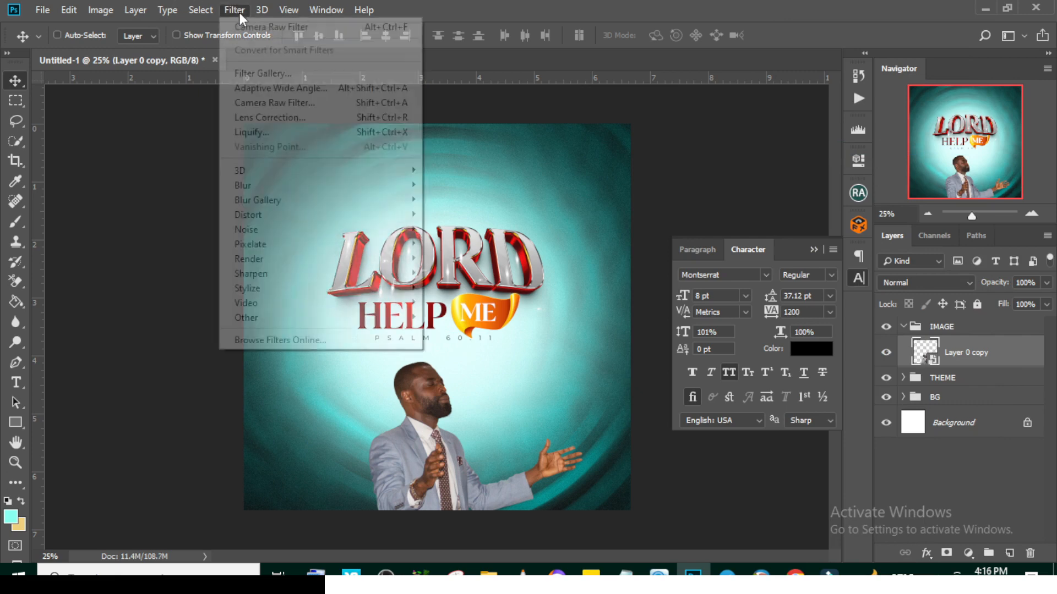
pyautogui.click(270, 103)
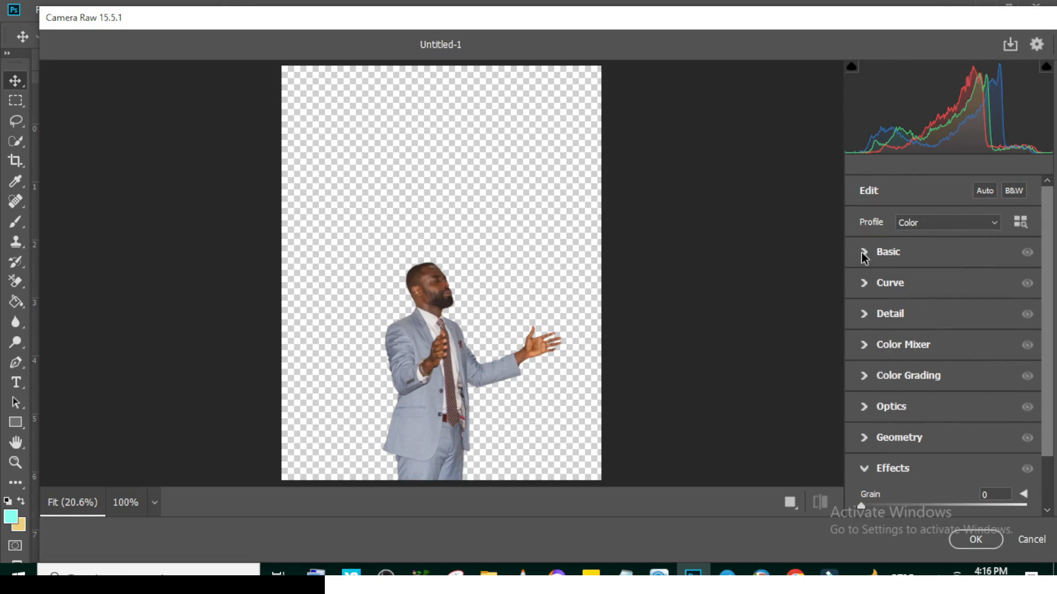
pyautogui.click(862, 252)
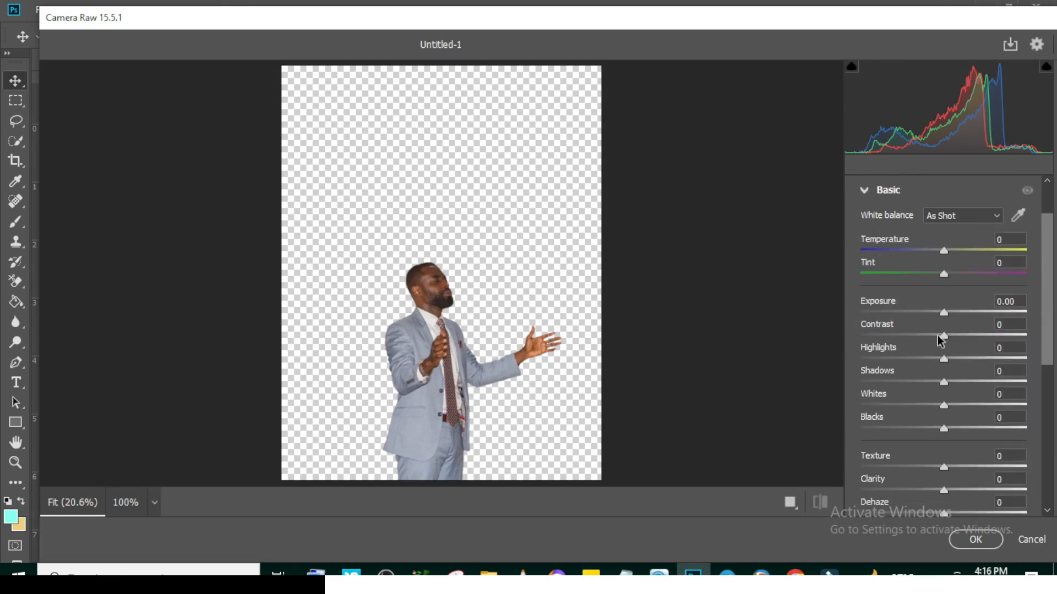
pyautogui.moveTo(947, 336); pyautogui.dragTo(973, 336)
pyautogui.moveTo(943, 467); pyautogui.dragTo(991, 467)
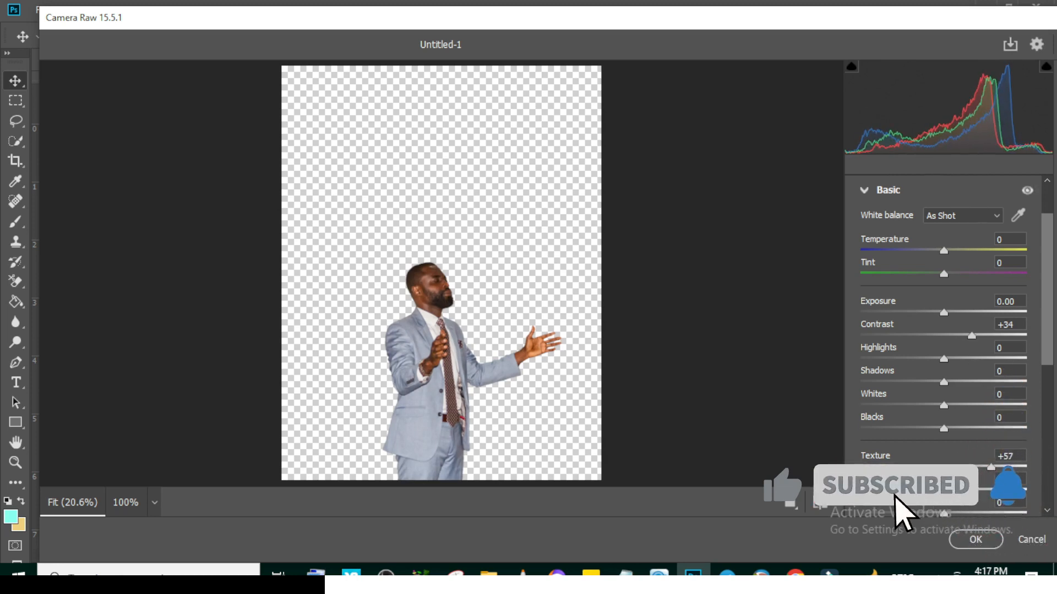
# Step: Set the Camera Raw Sharpening to 95, apply the filter and collapse the photo's smart filter list
pyautogui.click(880, 190)
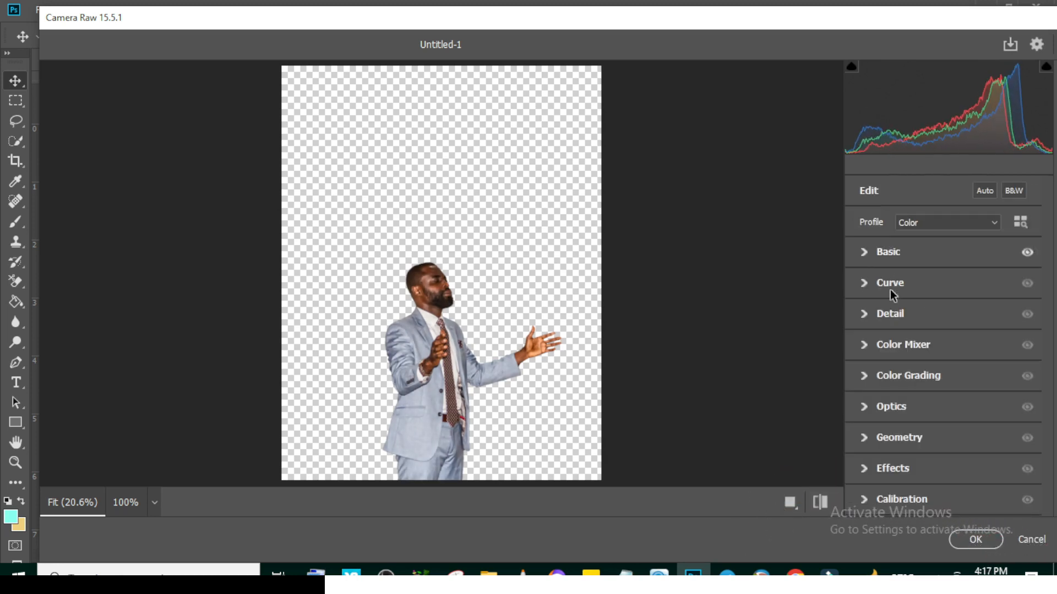
pyautogui.click(866, 313)
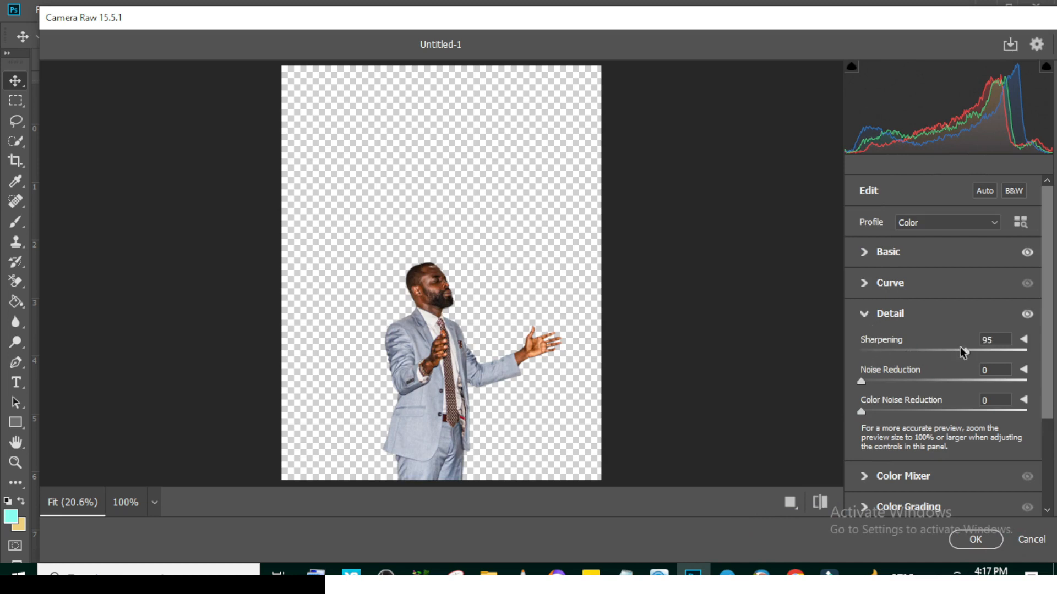
pyautogui.click(869, 314)
pyautogui.click(975, 540)
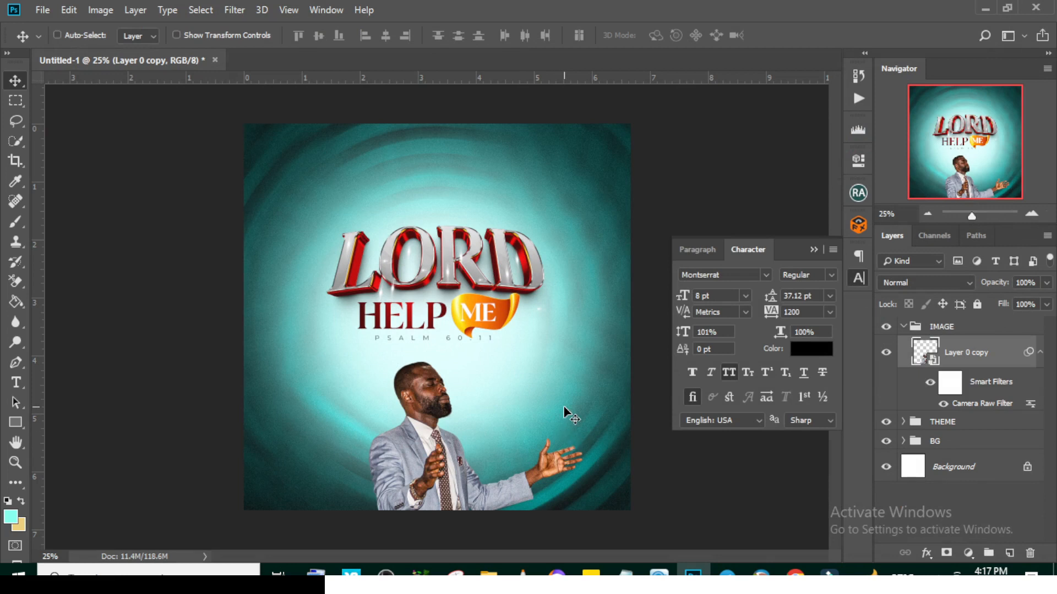
pyautogui.click(1040, 352)
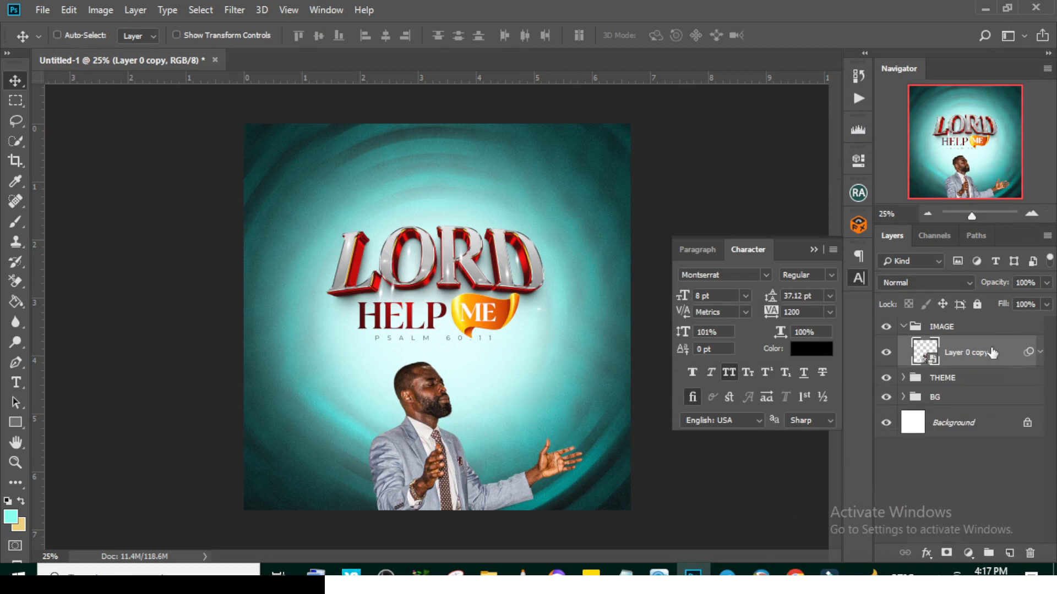
# Step: Add a Curves adjustment clipped to the man's photo and shape it into a gentle S-curve that darkens shadows and lifts highlights
pyautogui.click(968, 552)
pyautogui.click(952, 357)
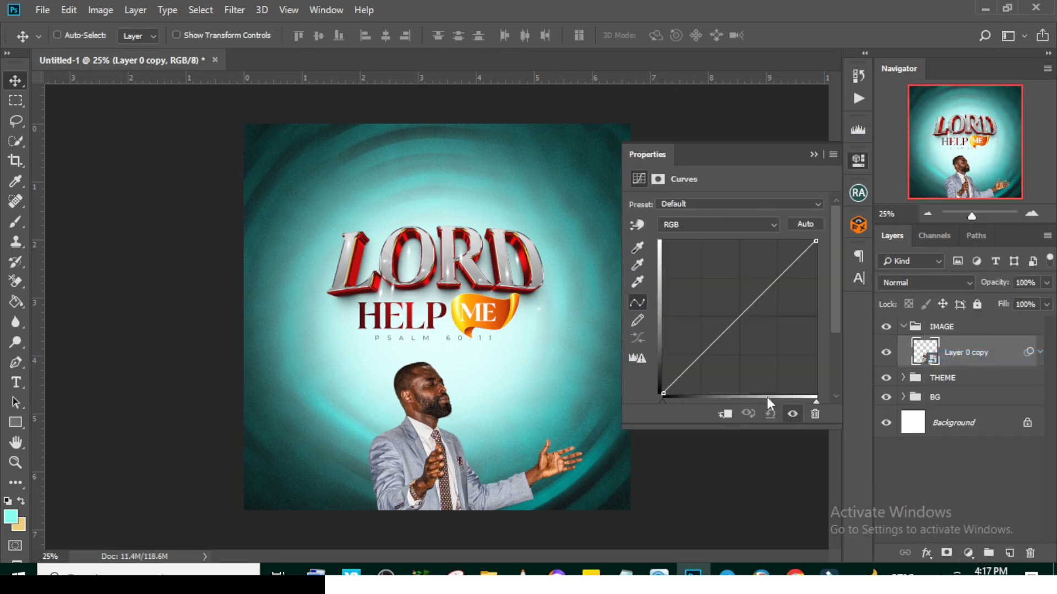
pyautogui.click(724, 417)
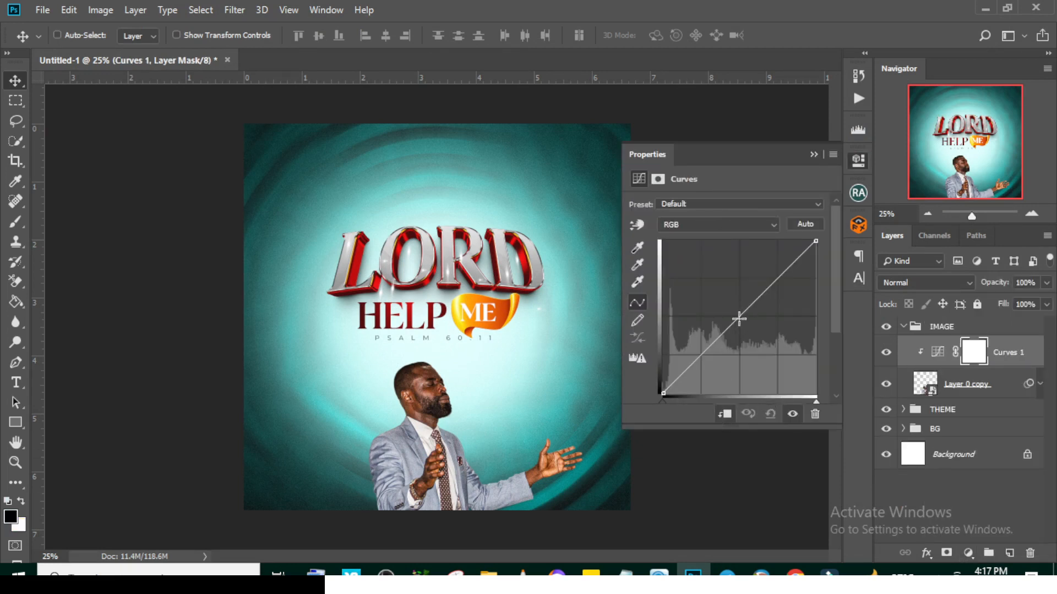
pyautogui.click(738, 319)
pyautogui.moveTo(715, 341); pyautogui.dragTo(709, 355)
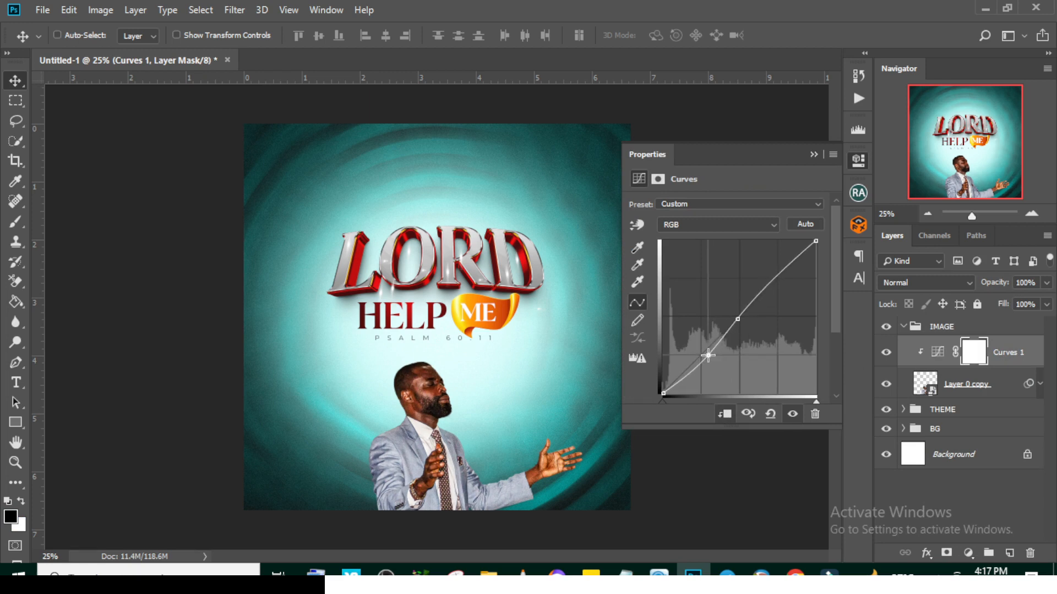
pyautogui.moveTo(764, 287)
pyautogui.mouseDown()
pyautogui.moveTo(770, 307)
pyautogui.moveTo(766, 279)
pyautogui.mouseUp()
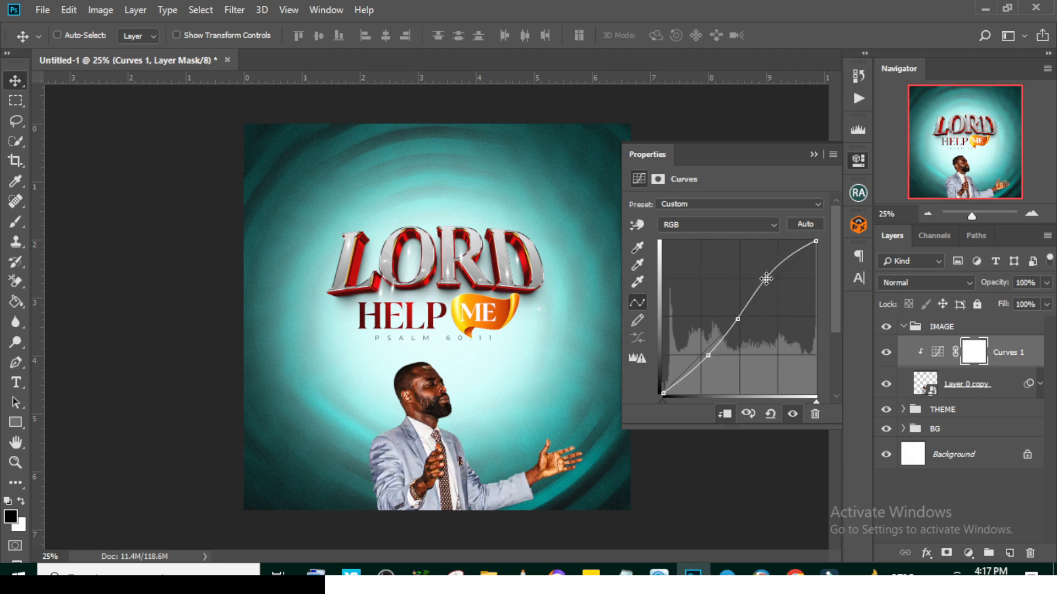
# Step: Add an Exposure adjustment of +0.89 above the Curves layer and clip it to the man's photo
pyautogui.click(970, 552)
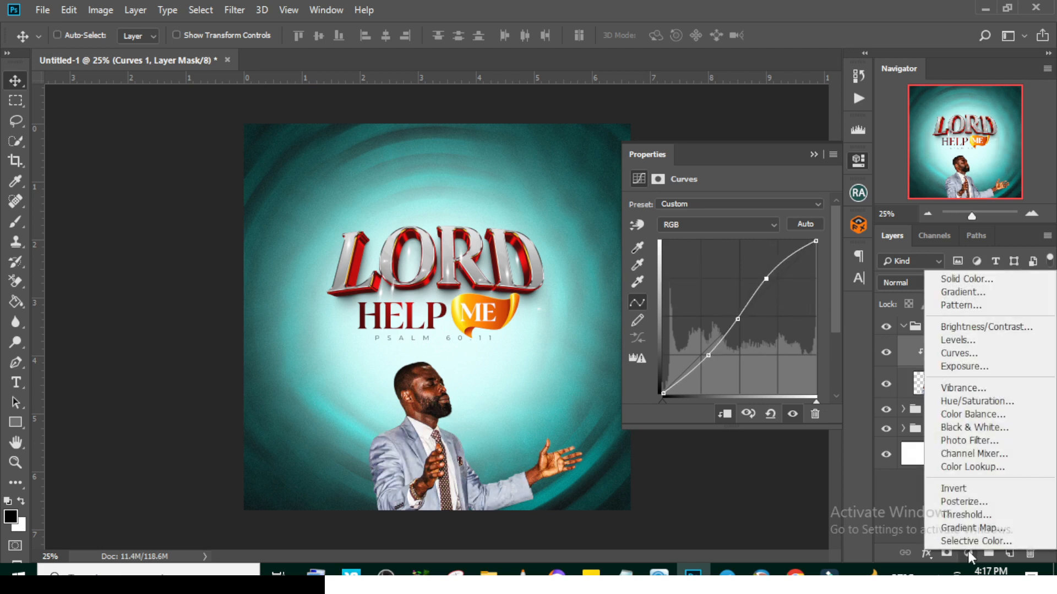
pyautogui.click(963, 366)
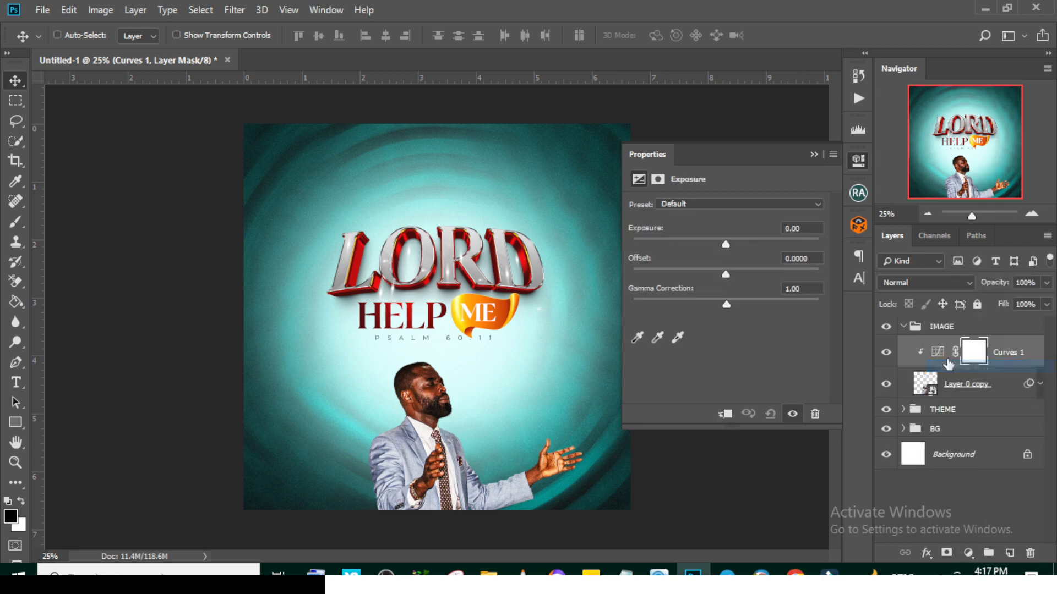
pyautogui.moveTo(724, 247); pyautogui.dragTo(738, 246)
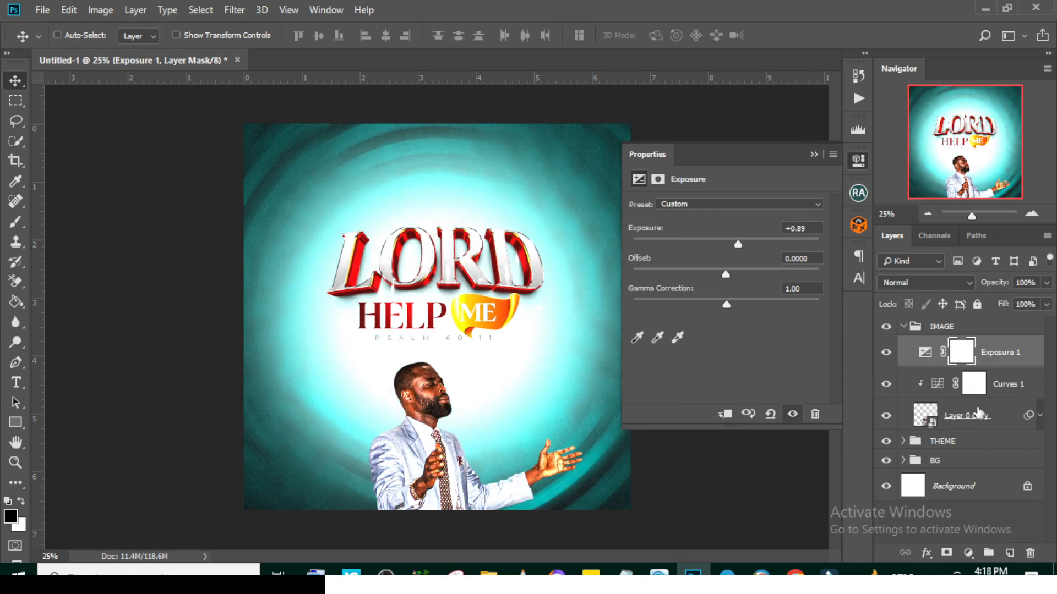
pyautogui.rightClick(925, 357)
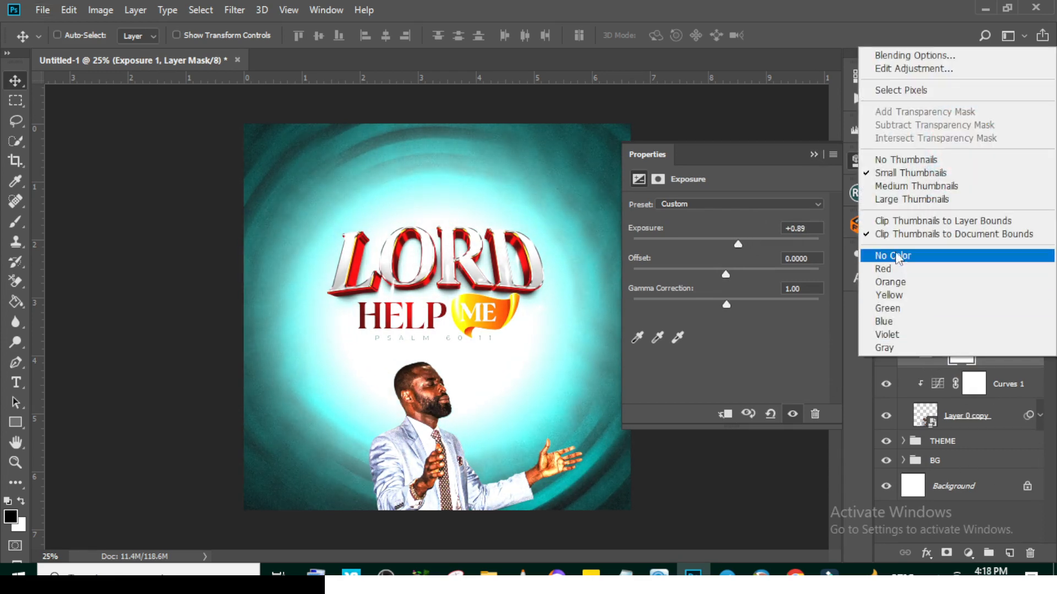
pyautogui.click(1003, 359)
pyautogui.rightClick(1002, 357)
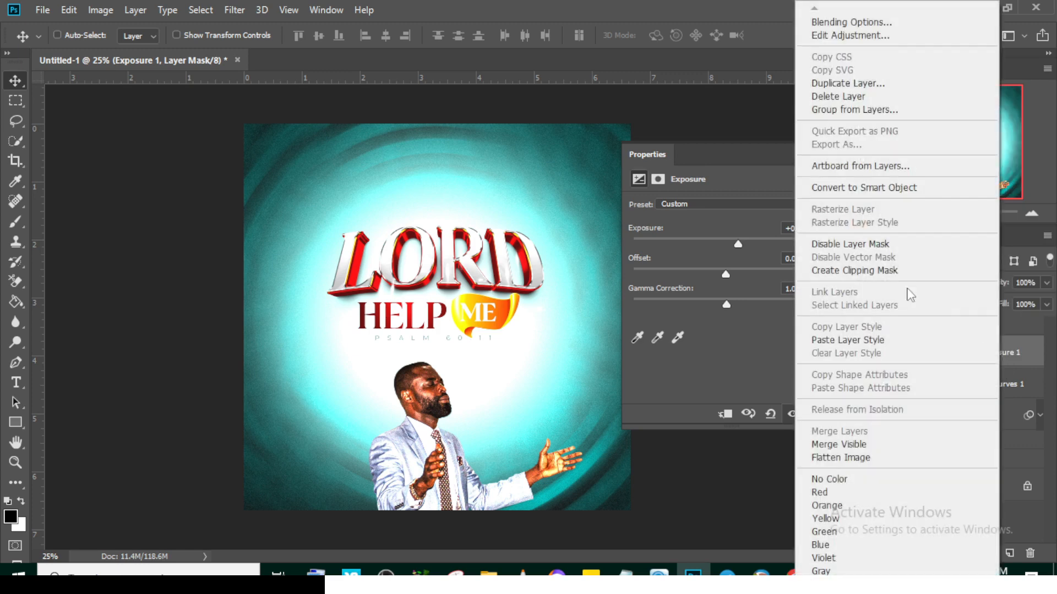
pyautogui.click(852, 270)
# Step: Invert the Exposure layer's mask and paint it white with a soft brush, 500 px over the man's face and 200 px over his outstretched hand
pyautogui.click(972, 361)
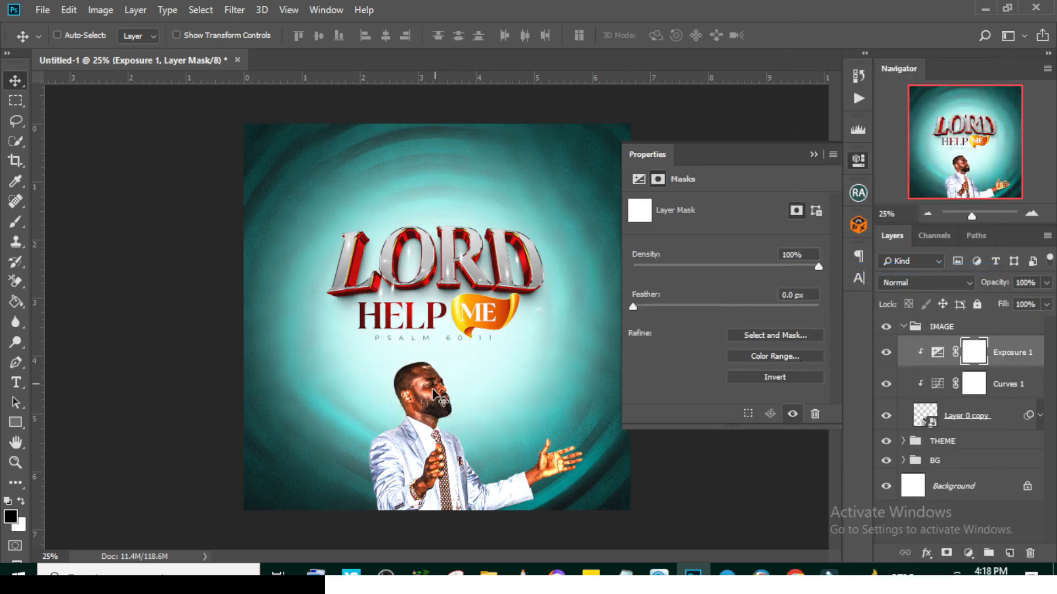
pyautogui.click(771, 376)
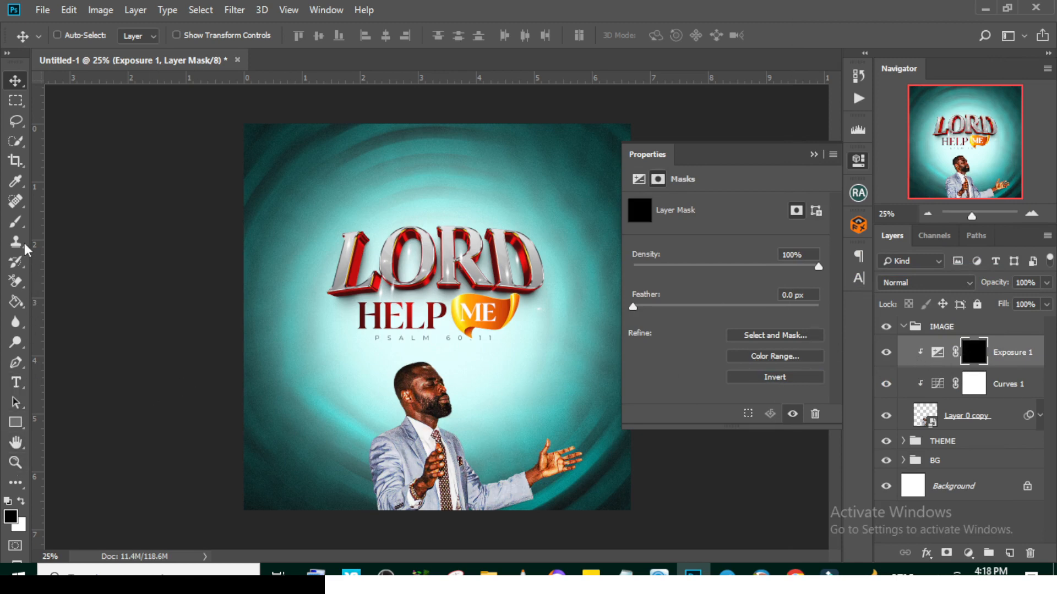
pyautogui.click(15, 222)
pyautogui.click(19, 502)
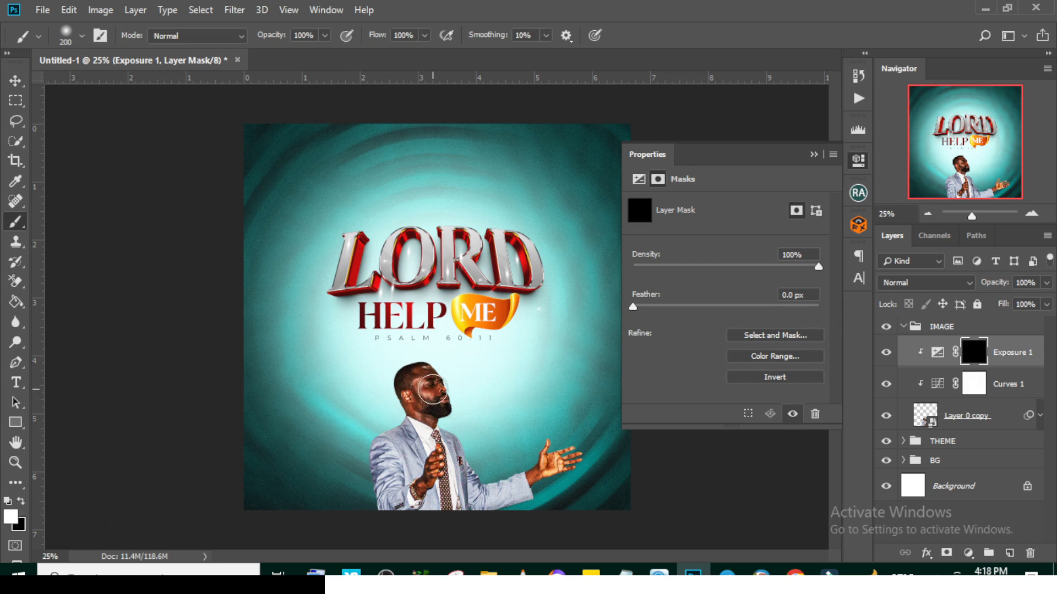
pyautogui.click(814, 155)
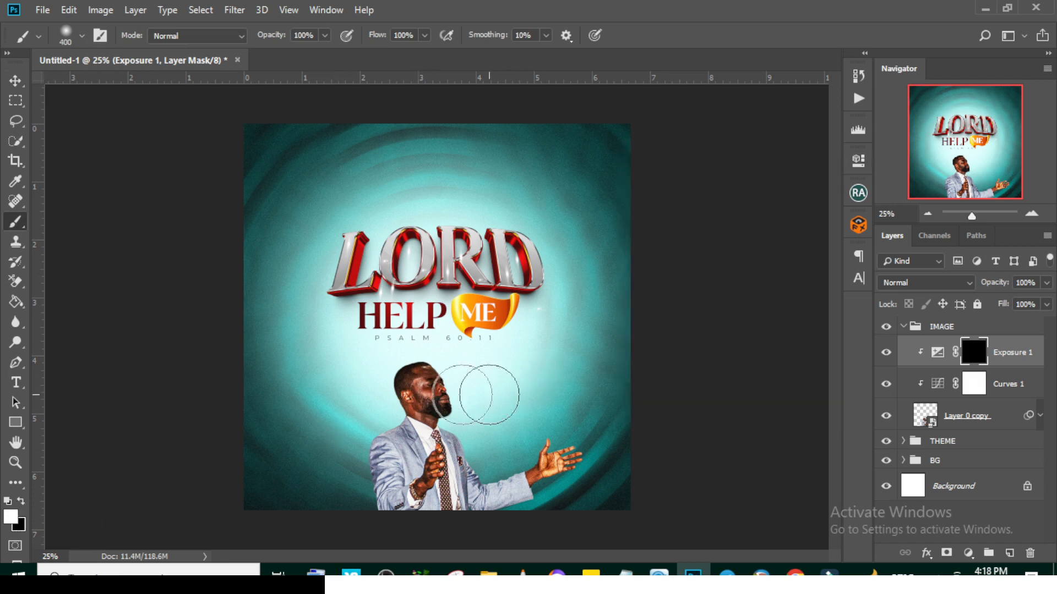
pyautogui.press(']')
pyautogui.press(']')
pyautogui.press(']')
pyautogui.press(']')
pyautogui.click(447, 384)
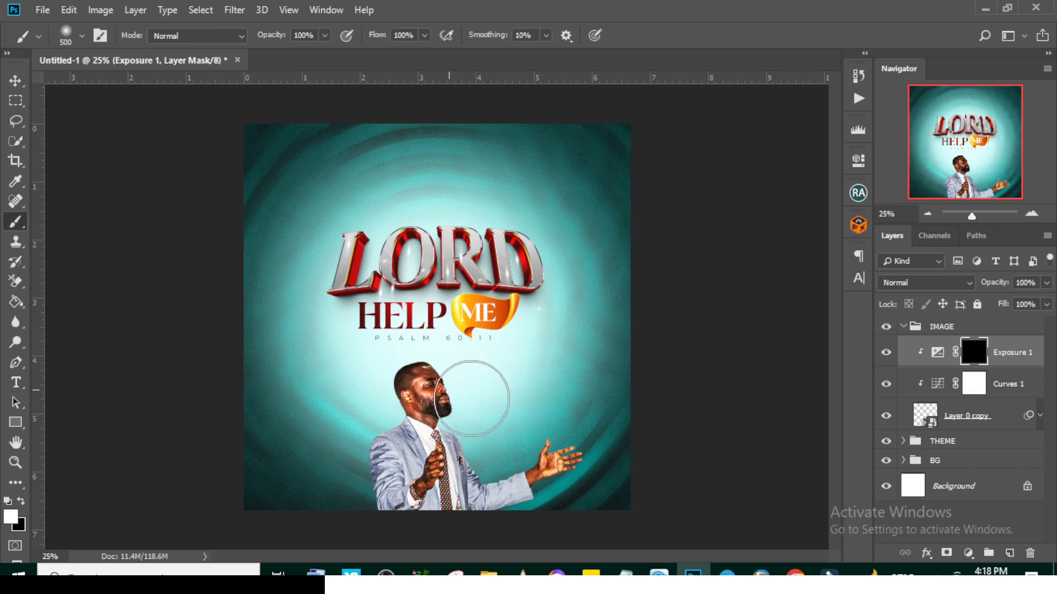
pyautogui.press('[')
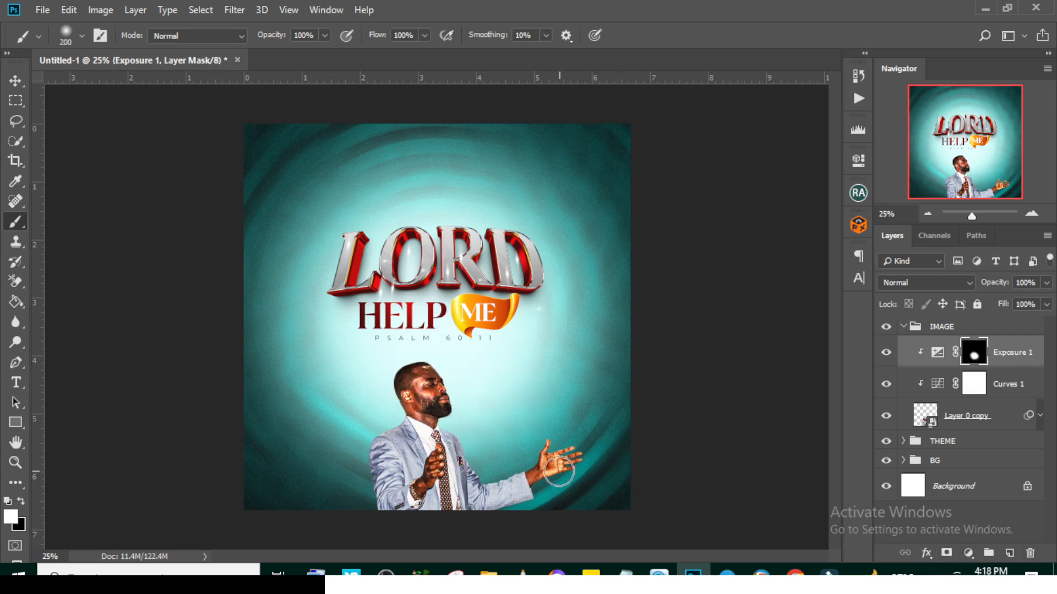
pyautogui.moveTo(537, 469)
pyautogui.mouseDown()
pyautogui.moveTo(590, 442)
pyautogui.moveTo(550, 456)
pyautogui.mouseUp()
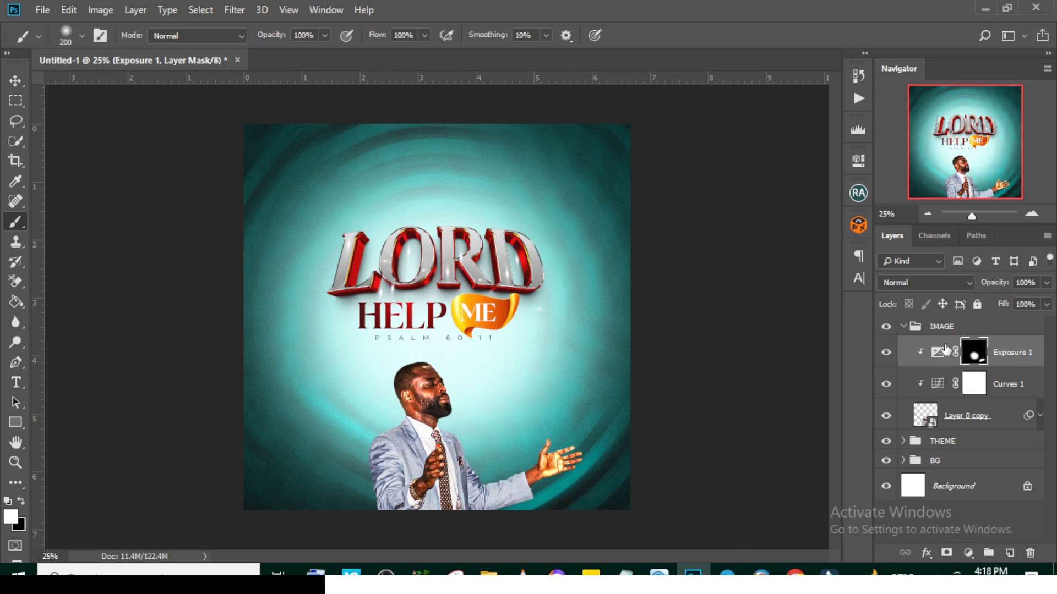
# Step: Add a Color Balance adjustment to the man's photo, shift its midtones toward cyan and slightly toward blue, and collapse the IMAGE group
pyautogui.click(968, 553)
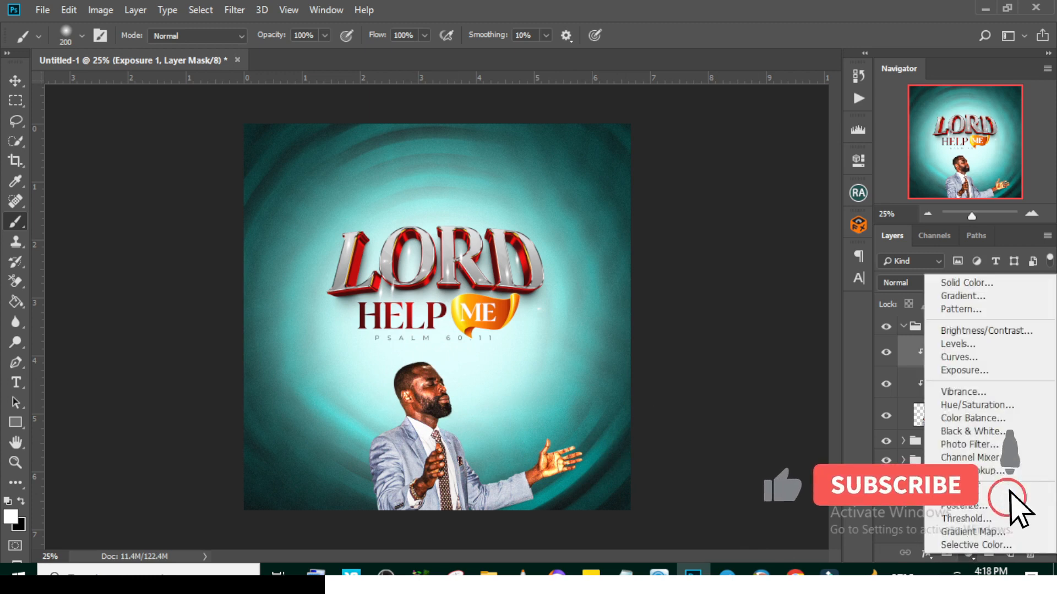
pyautogui.click(969, 418)
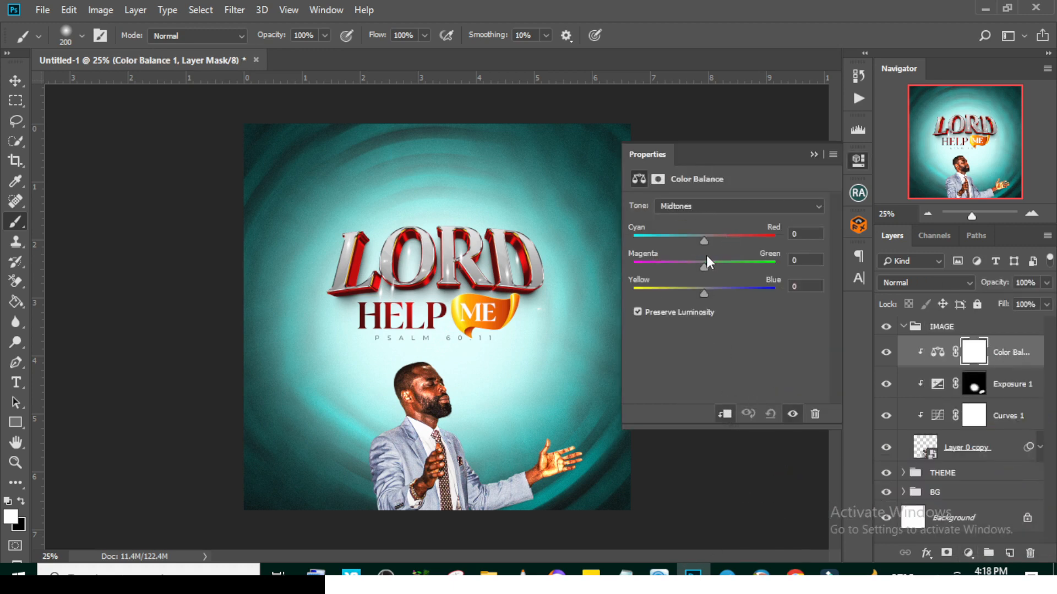
pyautogui.moveTo(701, 240); pyautogui.dragTo(687, 239)
pyautogui.moveTo(704, 267); pyautogui.dragTo(710, 294)
pyautogui.click(813, 155)
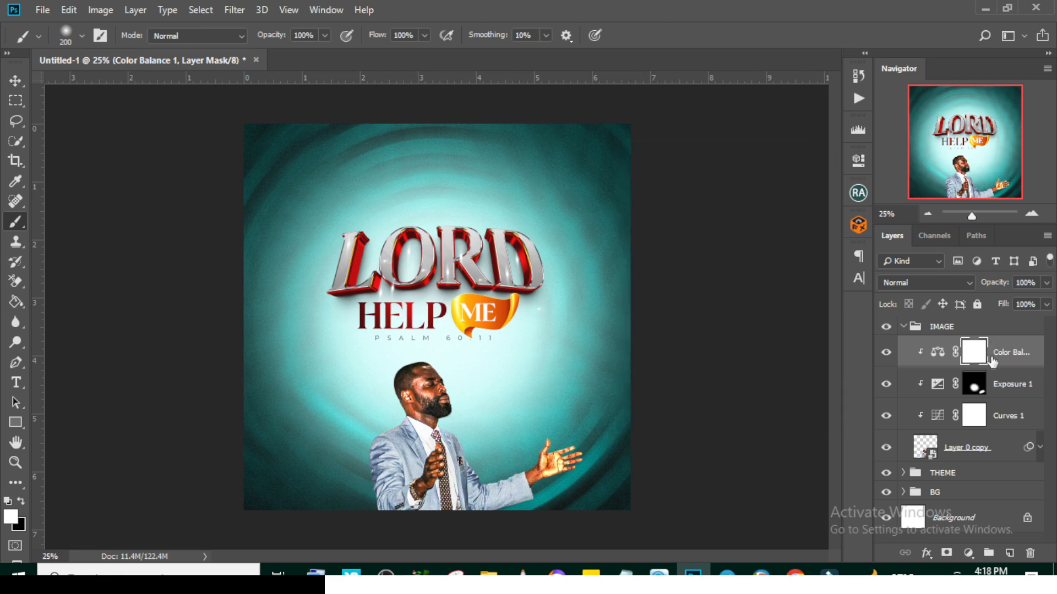
pyautogui.click(903, 328)
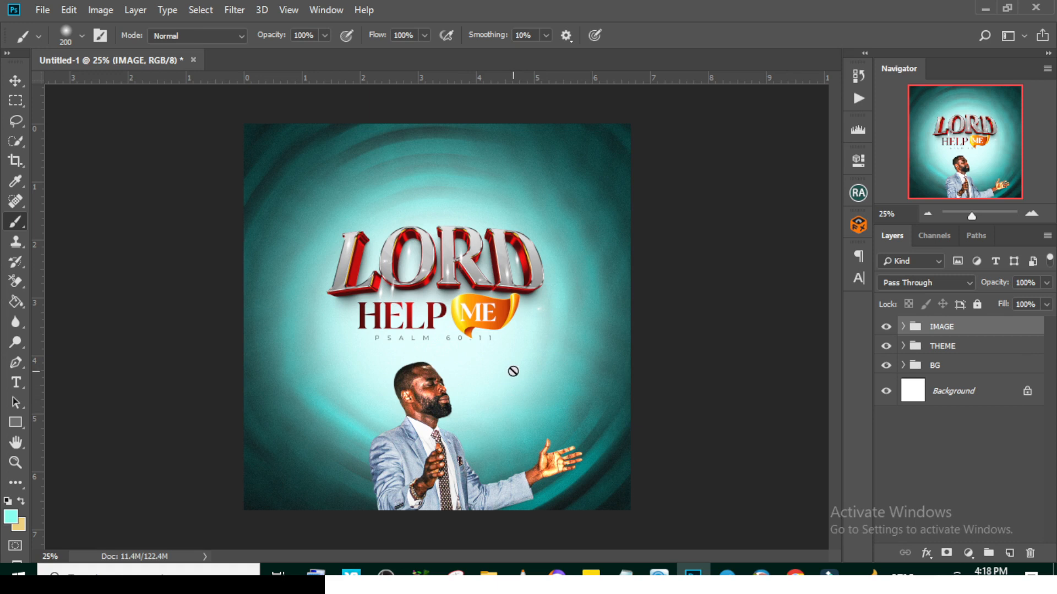
# Step: Add a text layer beside the man's face reading MONDAY - FRIDAY, copied from the Notepad file 33
pyautogui.press('t')
pyautogui.click(490, 391)
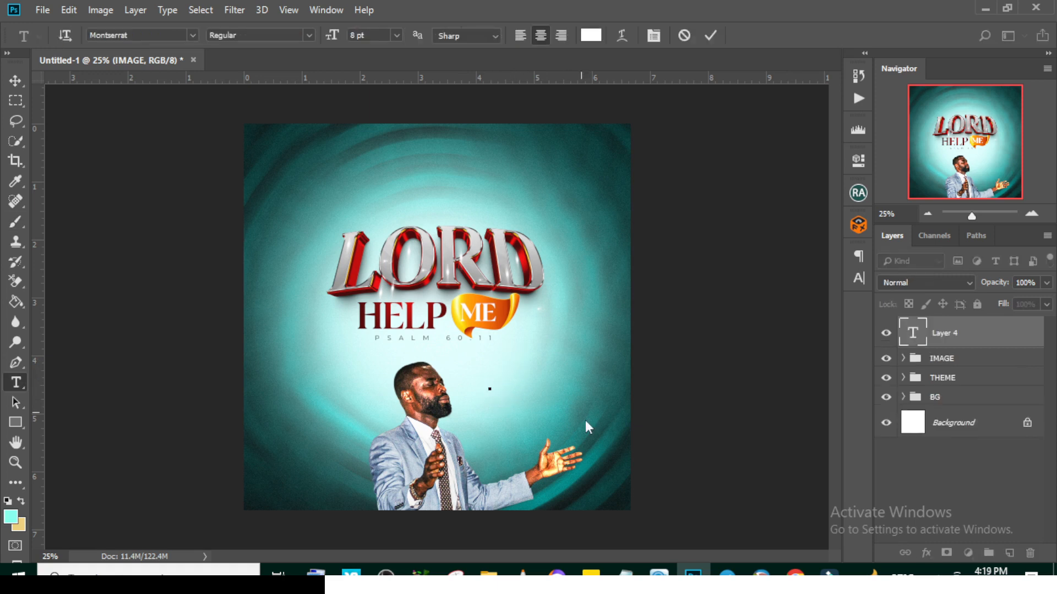
pyautogui.click(626, 573)
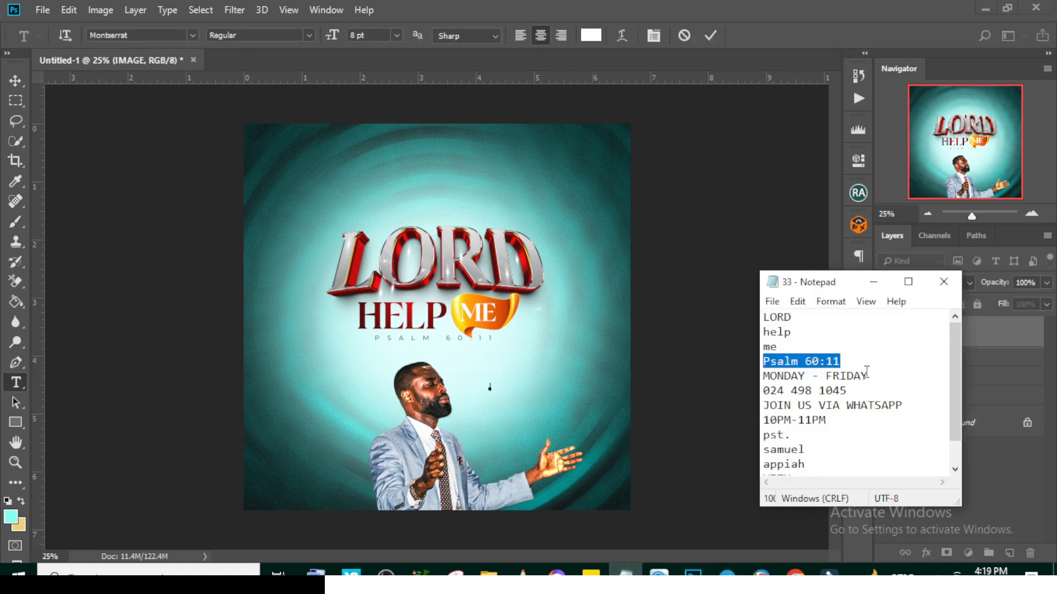
pyautogui.moveTo(867, 376); pyautogui.dragTo(740, 376)
pyautogui.hotkey('ctrl', 'c')
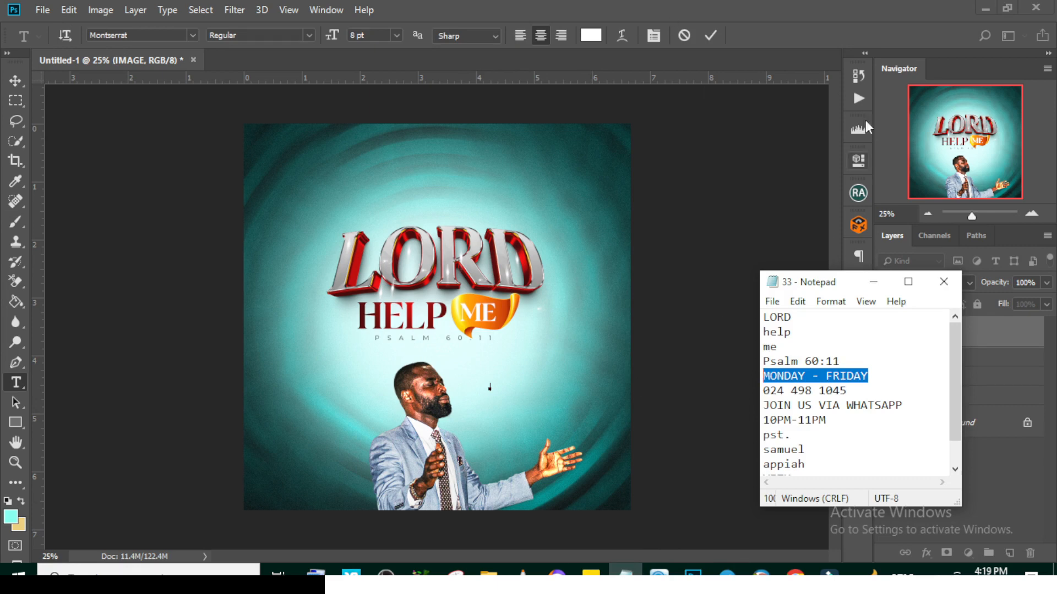
pyautogui.click(872, 282)
pyautogui.moveTo(914, 334); pyautogui.dragTo(915, 336)
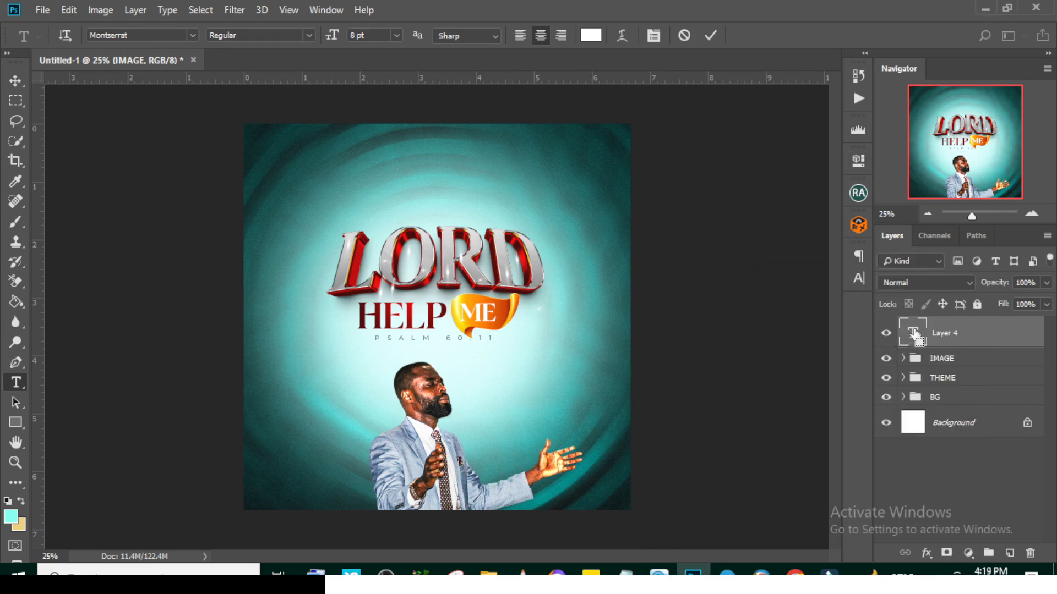
pyautogui.doubleClick(915, 334)
pyautogui.hotkey('ctrl', 'v')
pyautogui.hotkey('ctrl', 'Return')
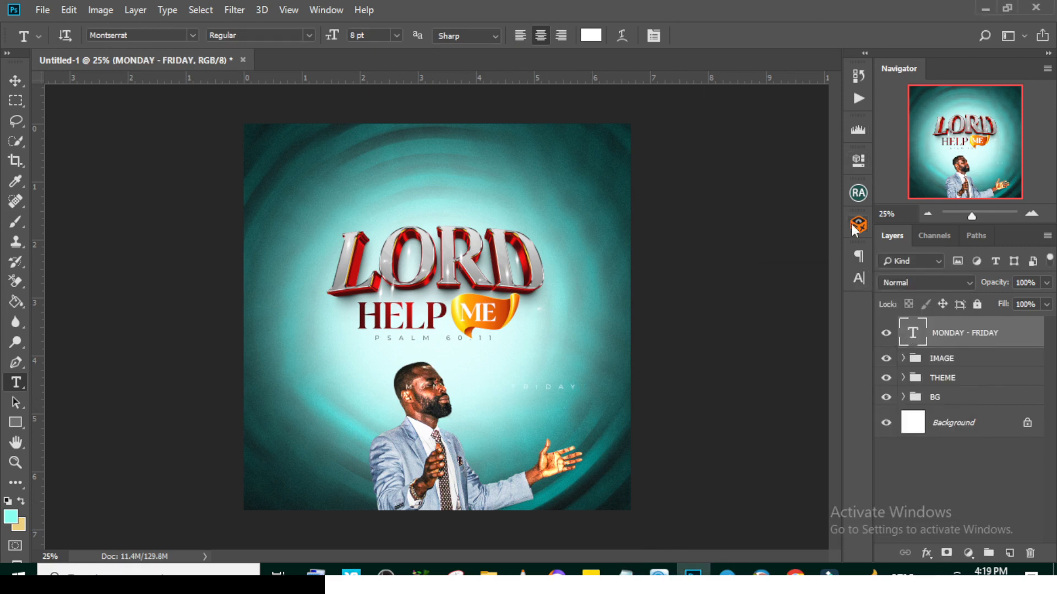
# Step: Set the MONDAY - FRIDAY text to 16 pt with a tracking of -60
pyautogui.click(858, 275)
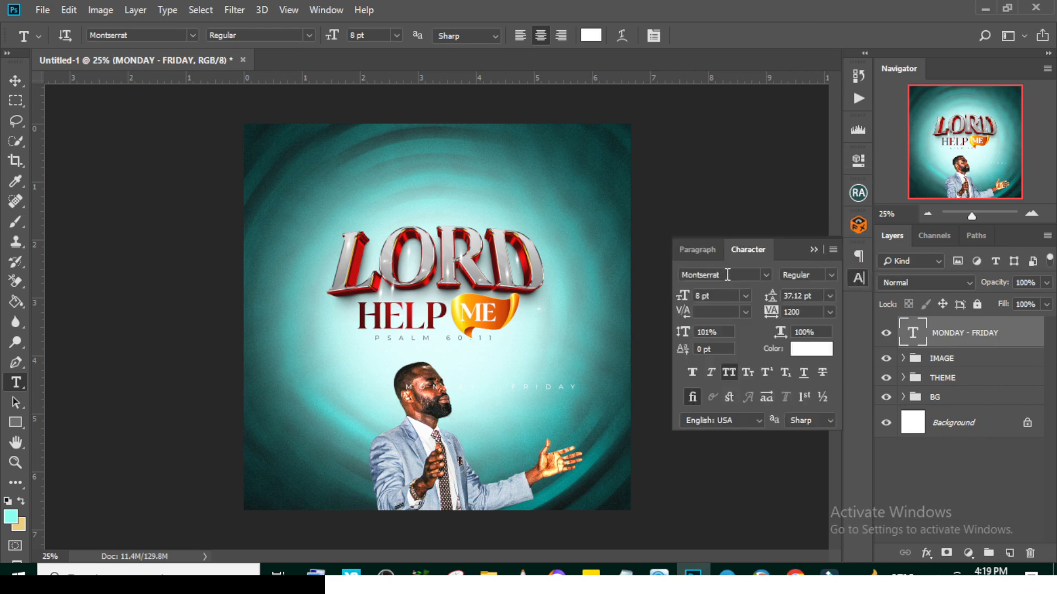
pyautogui.moveTo(714, 297); pyautogui.dragTo(692, 290)
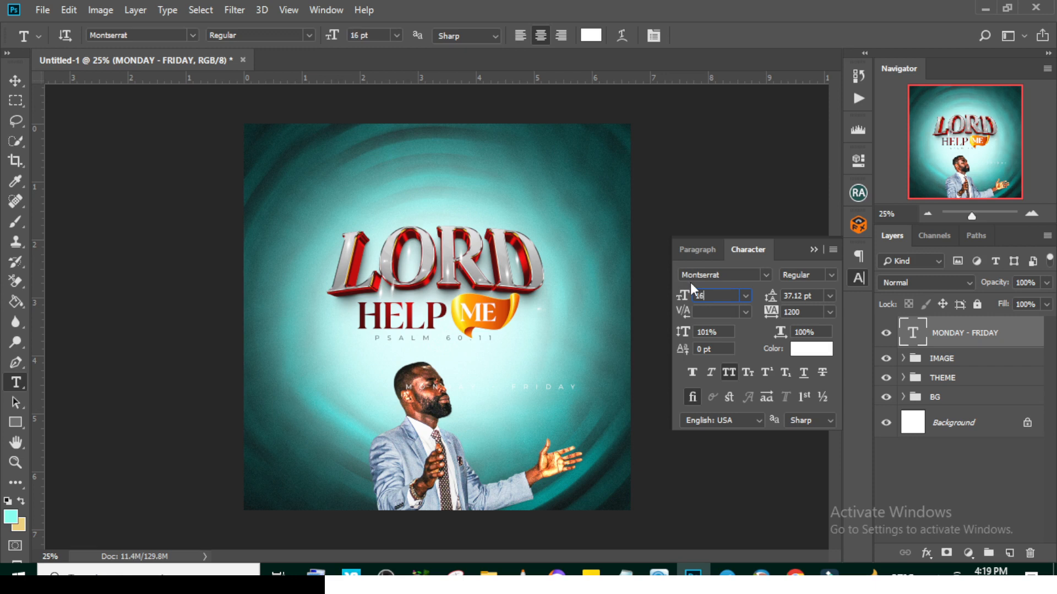
pyautogui.press('Return')
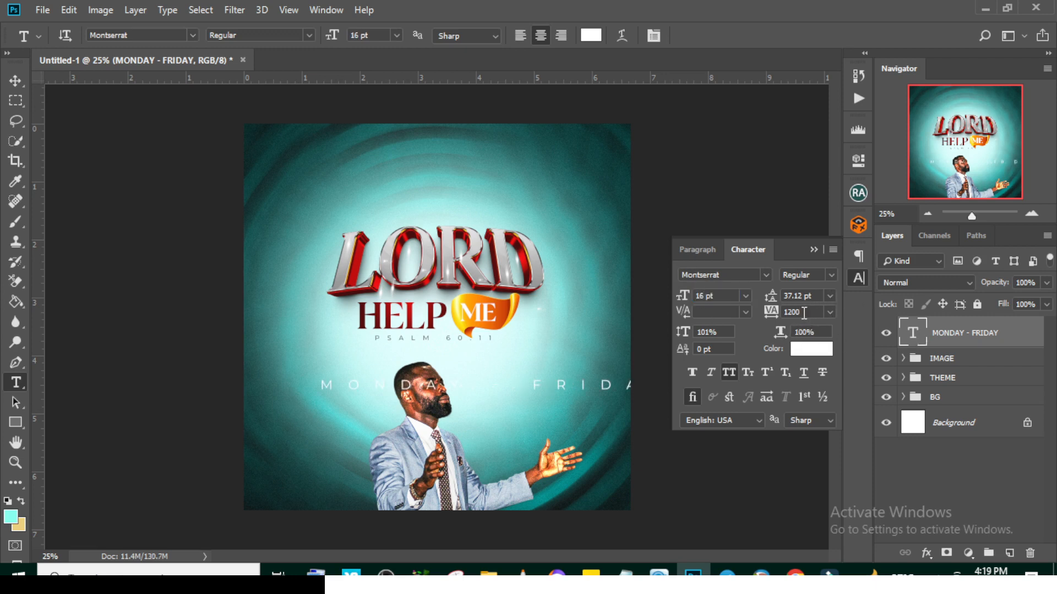
pyautogui.moveTo(804, 312); pyautogui.dragTo(716, 298)
pyautogui.write('0')
pyautogui.press('Return')
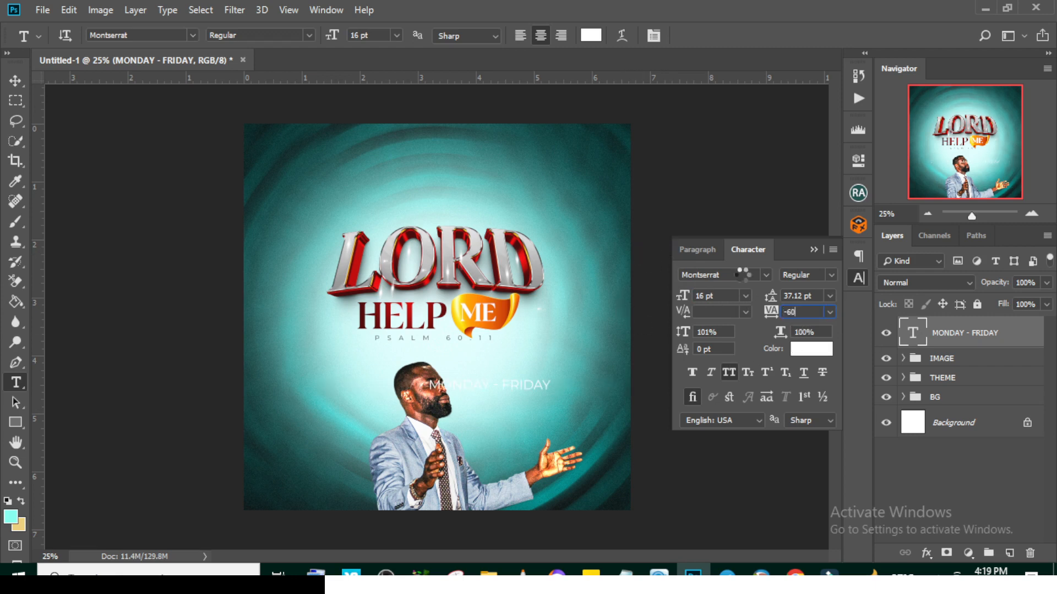
pyautogui.press('Return')
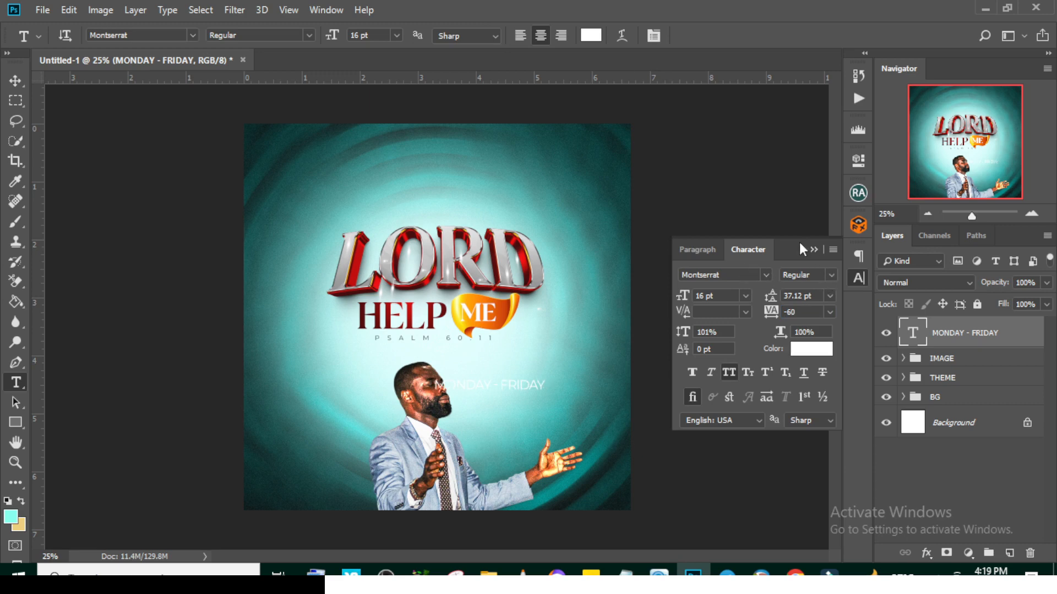
# Step: Style the MONDAY - FRIDAY text as Montserrat Bold with faux bold and 100% vertical scale, and shift it clear of the man's face
pyautogui.click(833, 275)
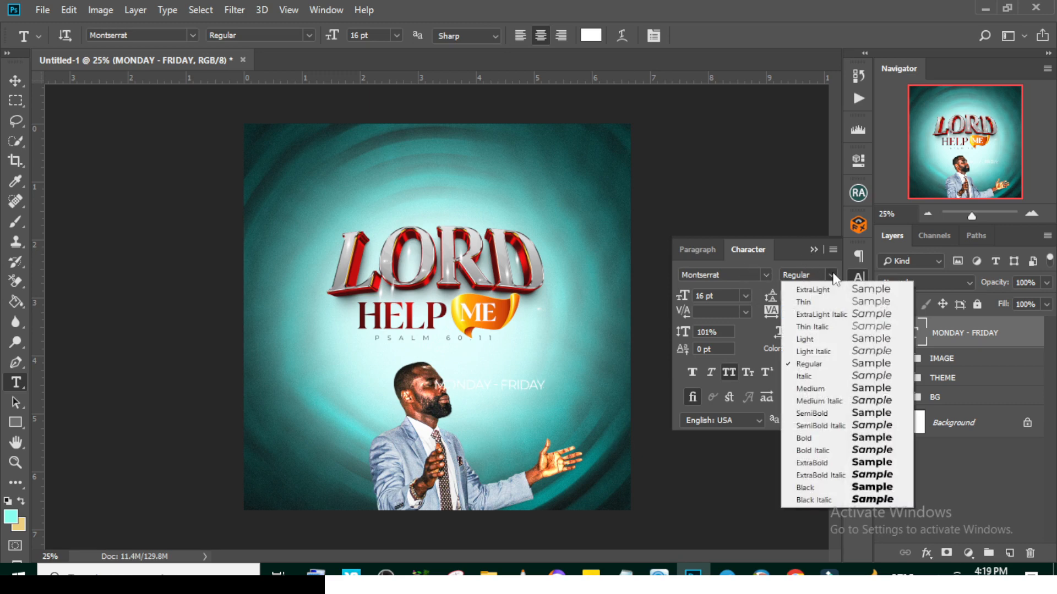
pyautogui.click(803, 437)
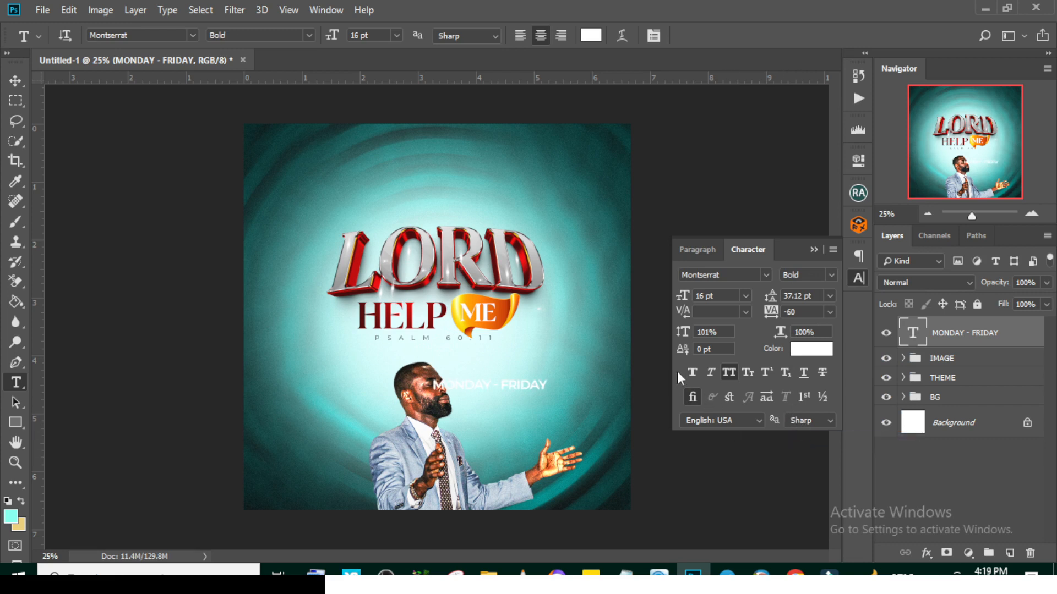
pyautogui.click(693, 370)
pyautogui.click(714, 332)
pyautogui.write('100')
pyautogui.press('Return')
pyautogui.press('v')
pyautogui.moveTo(469, 391); pyautogui.dragTo(499, 389)
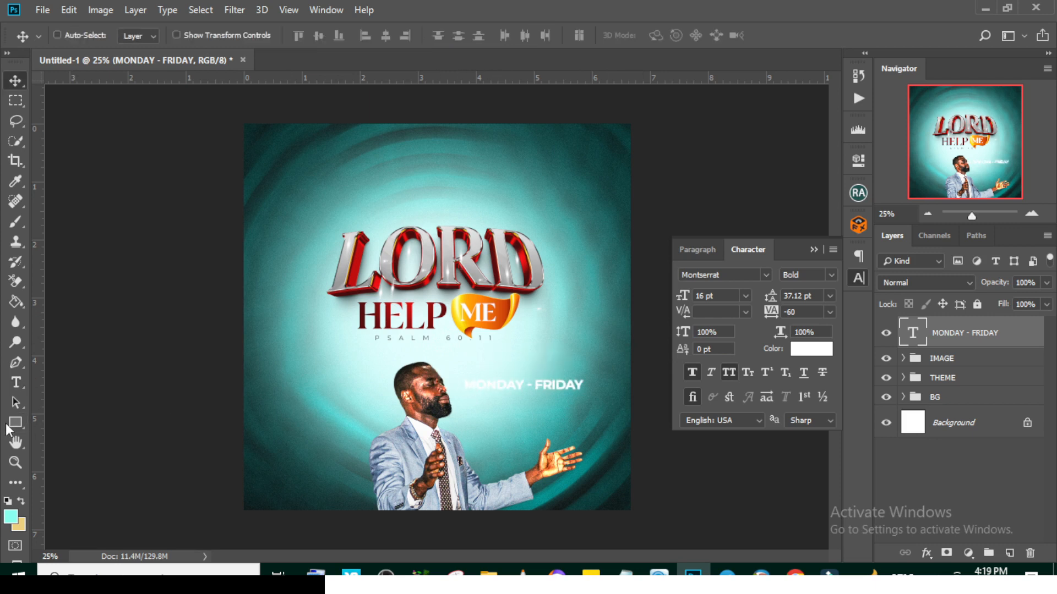
# Step: Draw a white rectangle of about 708 x 116 px over the date text and place its layer beneath the text layer
pyautogui.click(15, 422)
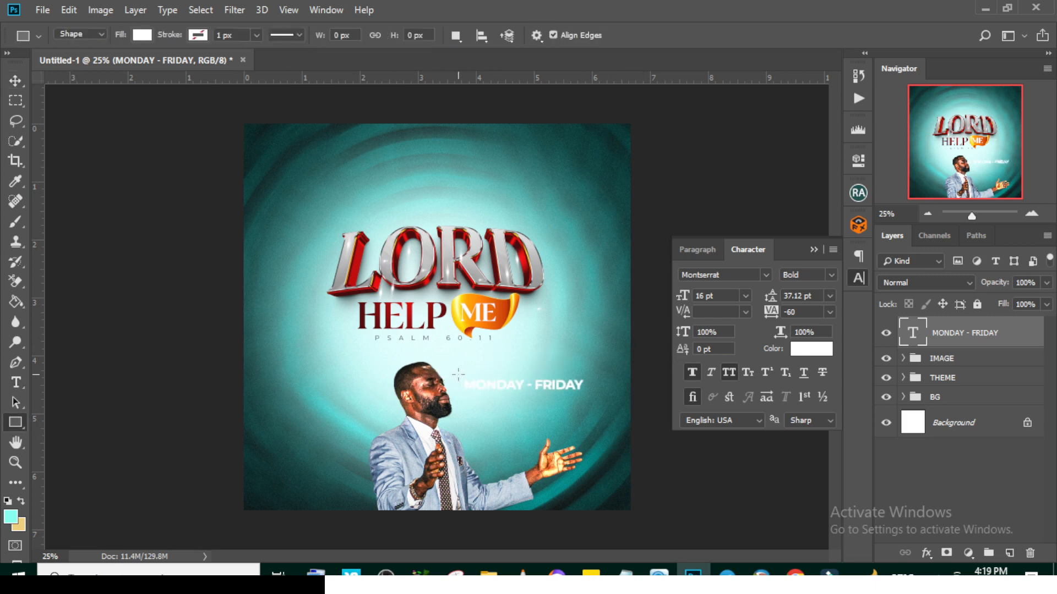
pyautogui.moveTo(458, 374); pyautogui.dragTo(594, 396)
pyautogui.moveTo(594, 396); pyautogui.dragTo(594, 396)
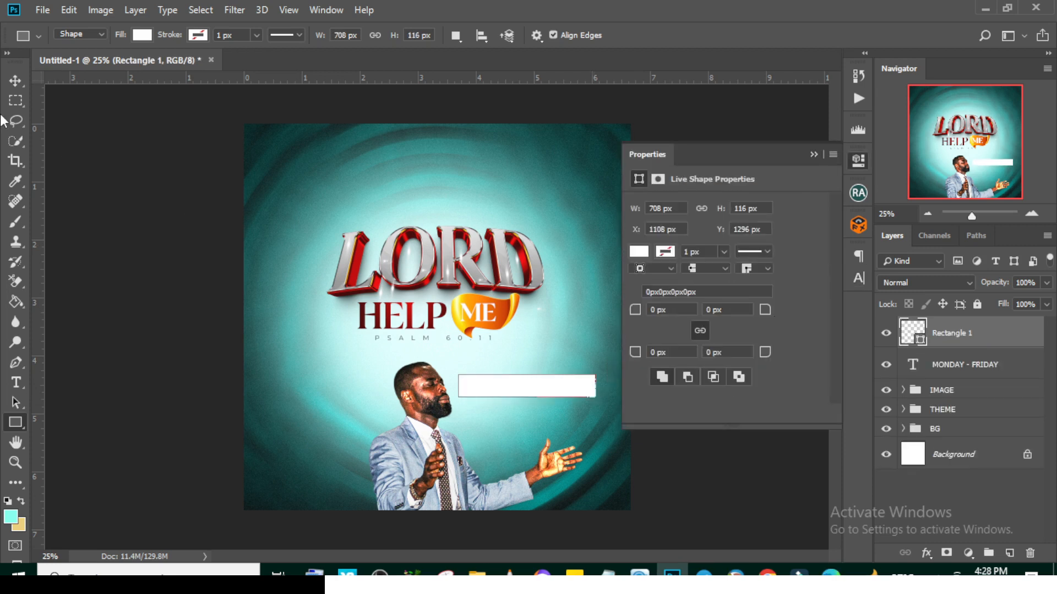
pyautogui.click(15, 80)
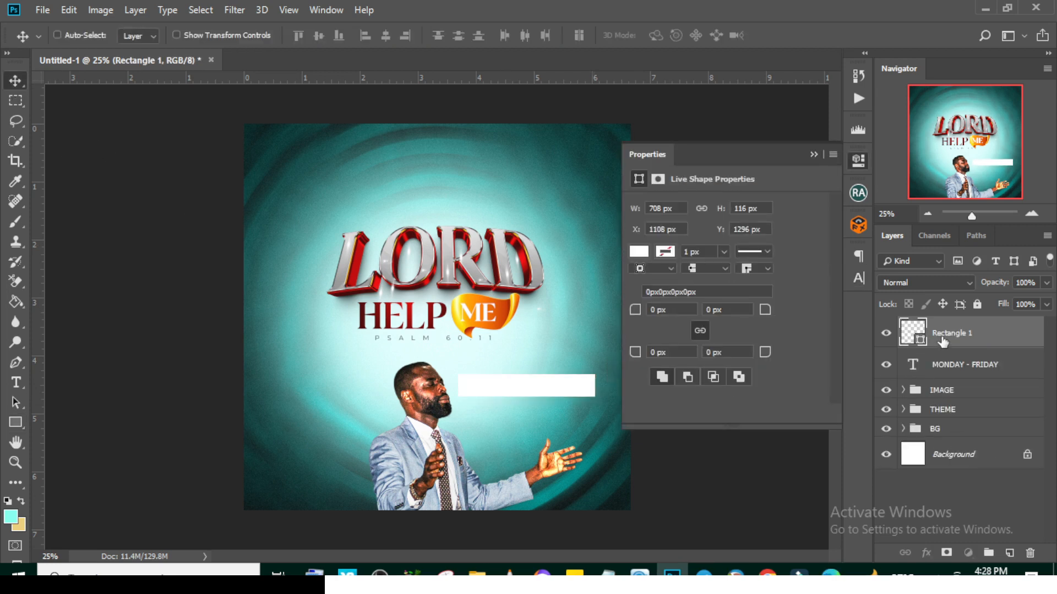
pyautogui.moveTo(943, 341); pyautogui.dragTo(946, 380)
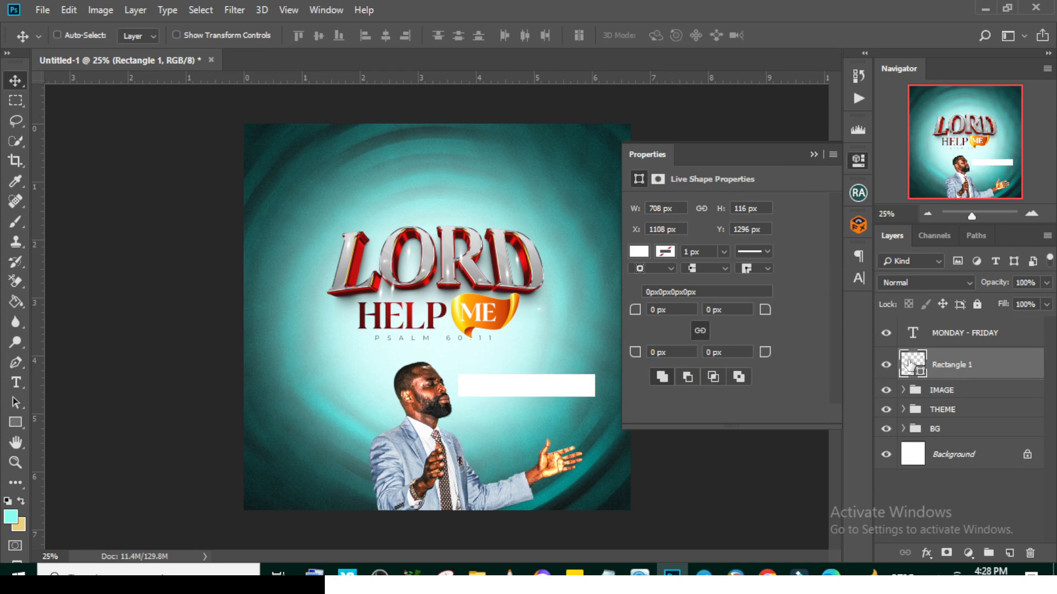
# Step: Change the rectangle's fill colour to orange e45e03
pyautogui.doubleClick(907, 363)
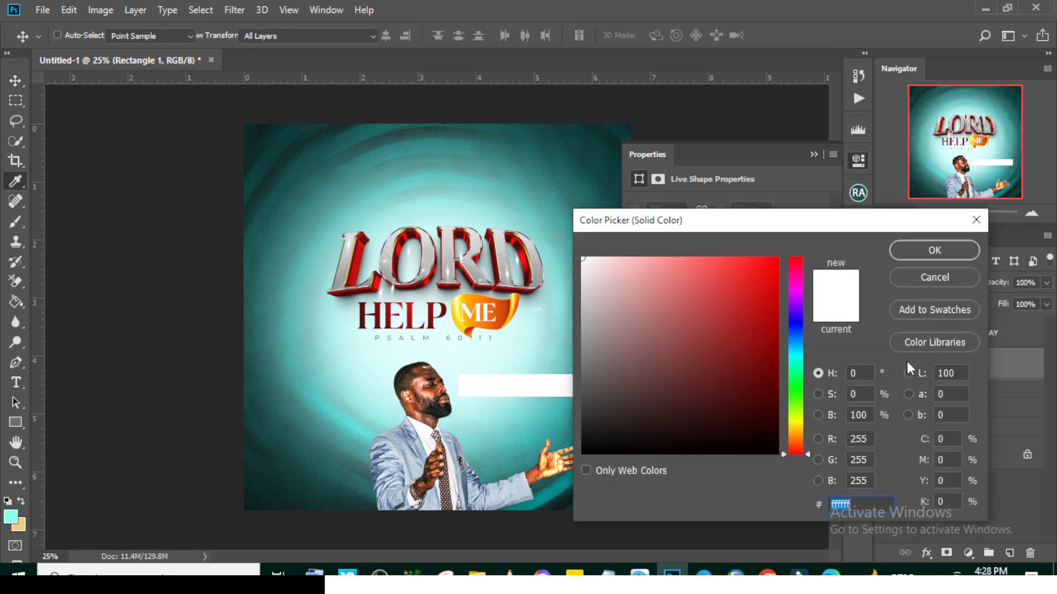
pyautogui.write('e45e03')
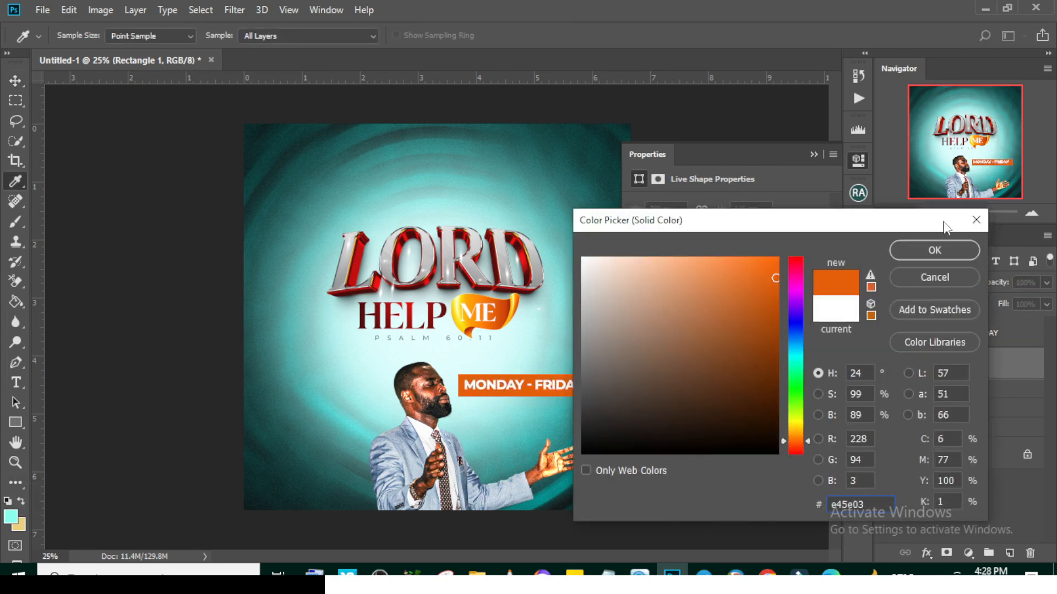
pyautogui.click(917, 252)
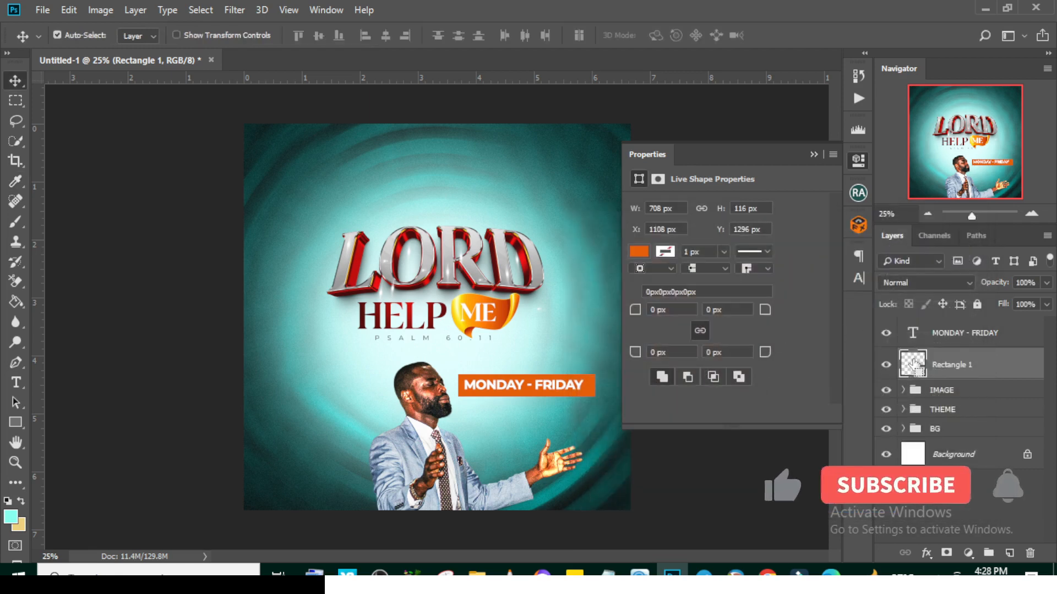
# Step: Load the orange rectangle as a selection, centre the MONDAY - FRIDAY text in it vertically and horizontally, and deselect
pyautogui.keyDown('ctrl'); pyautogui.click(906, 369); pyautogui.keyUp('ctrl')
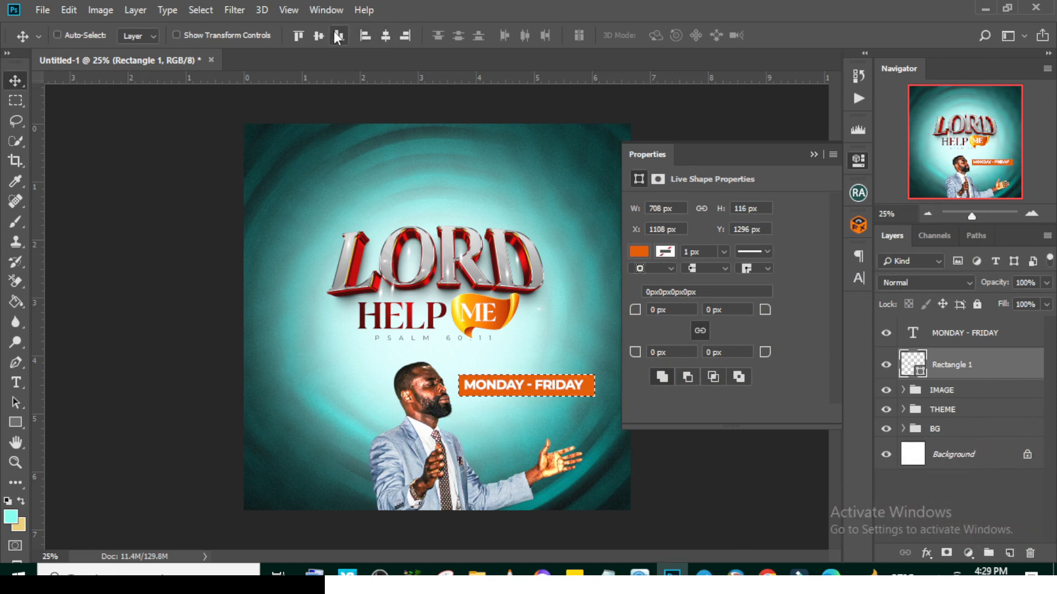
pyautogui.doubleClick(491, 11)
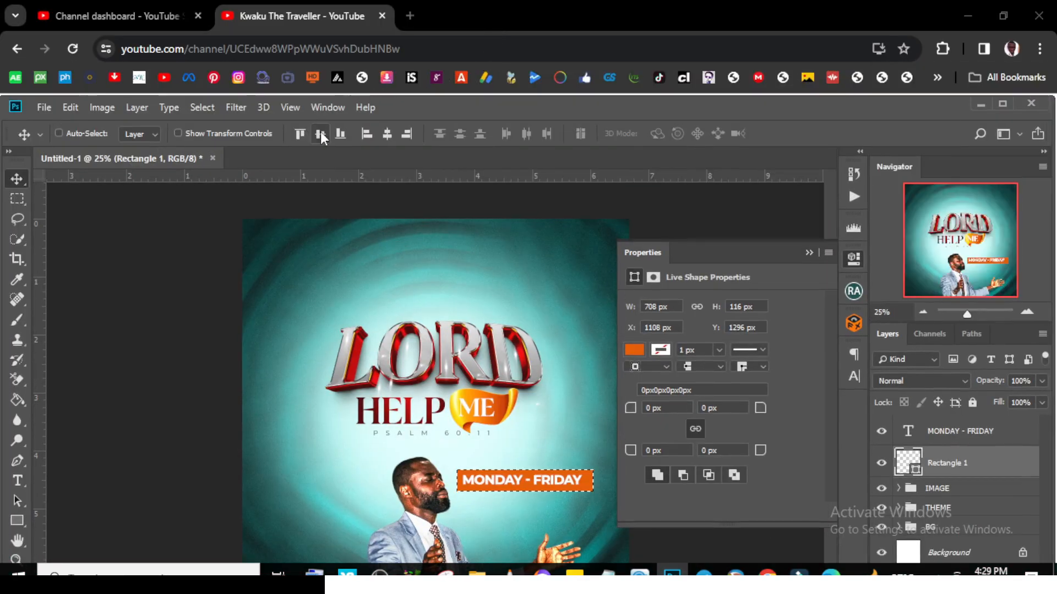
pyautogui.click(950, 436)
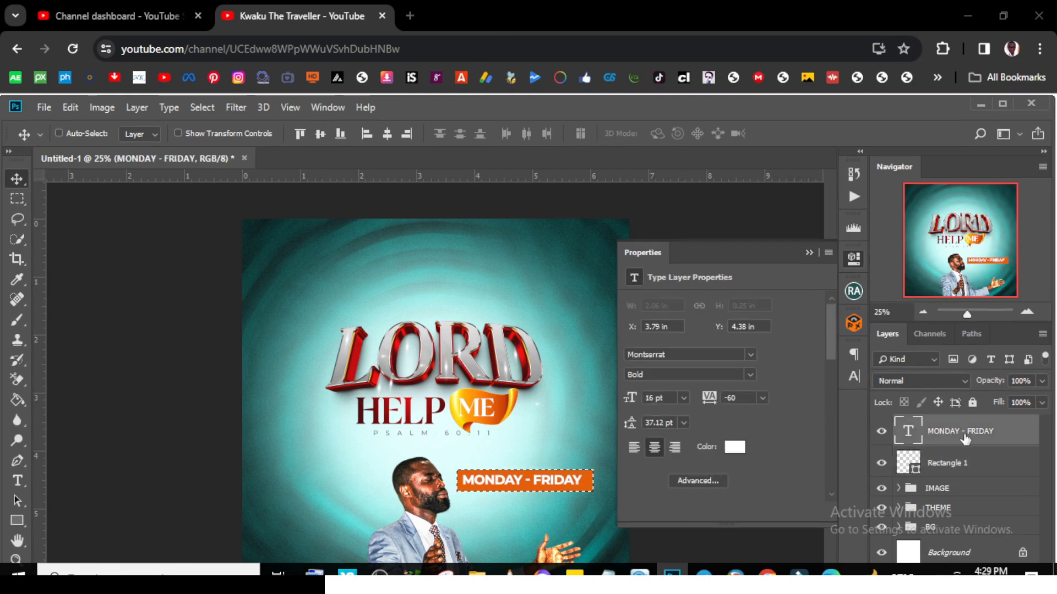
pyautogui.click(321, 134)
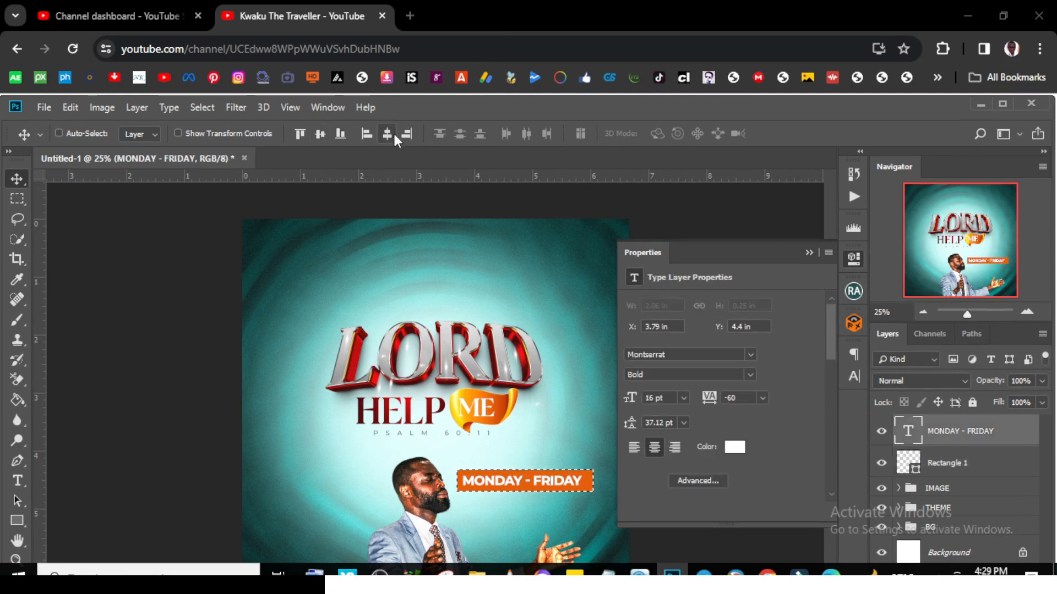
pyautogui.click(393, 137)
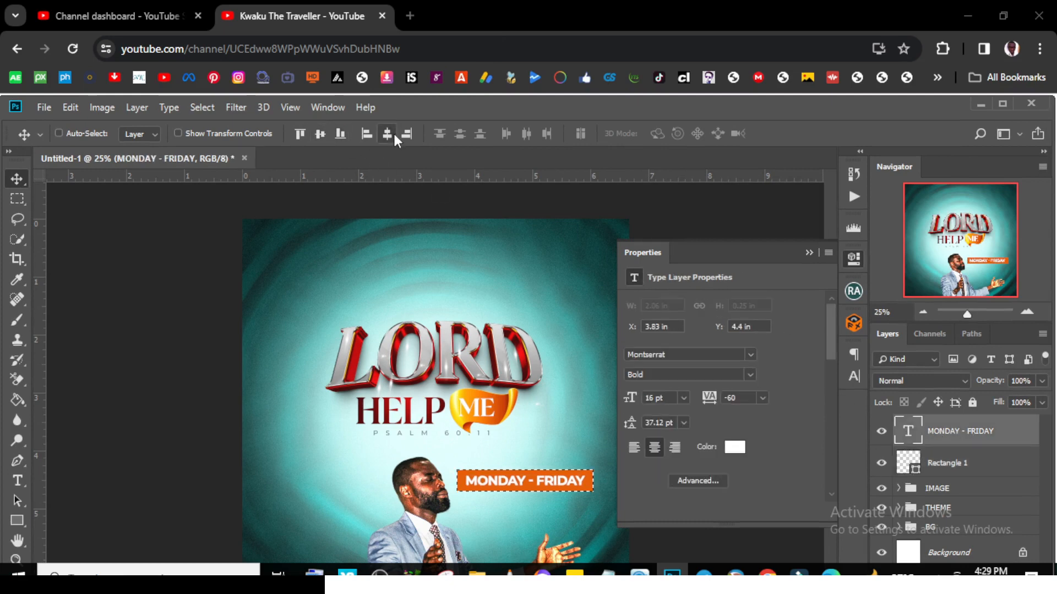
pyautogui.doubleClick(470, 101)
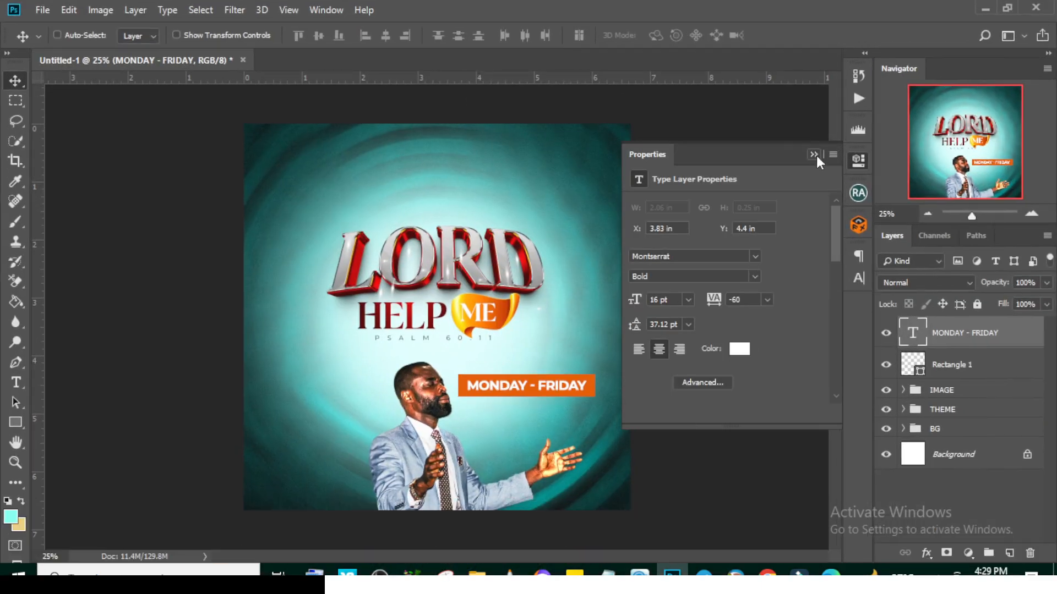
# Step: Group the MONDAY - FRIDAY text with its rectangle and name the group DATE
pyautogui.click(814, 154)
pyautogui.keyDown('shift'); pyautogui.click(952, 364); pyautogui.keyUp('shift')
pyautogui.hotkey('ctrl', 'g')
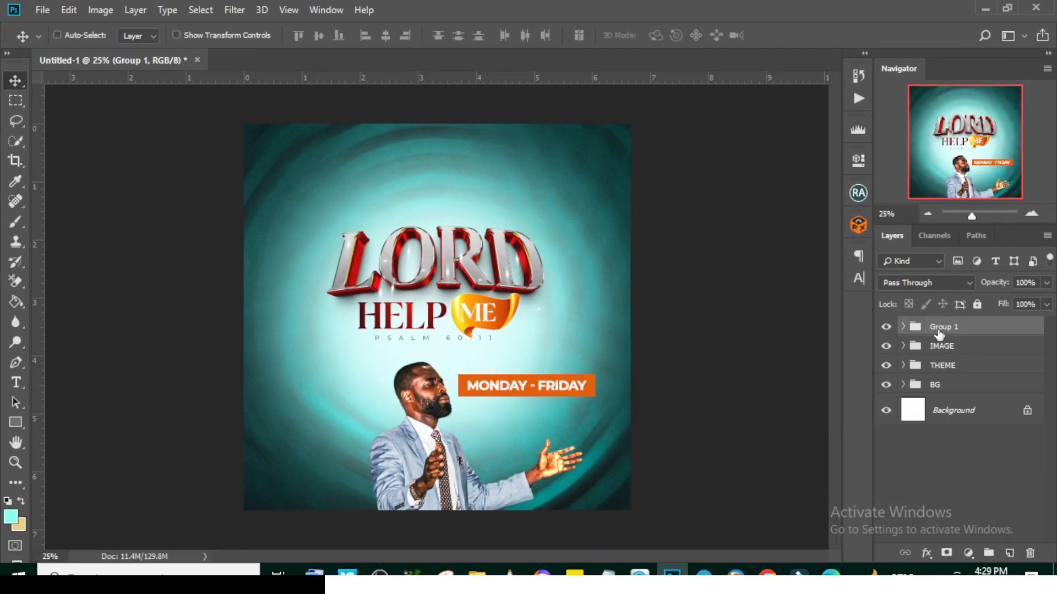
pyautogui.doubleClick(938, 328)
pyautogui.write('DATE')
pyautogui.press('Return')
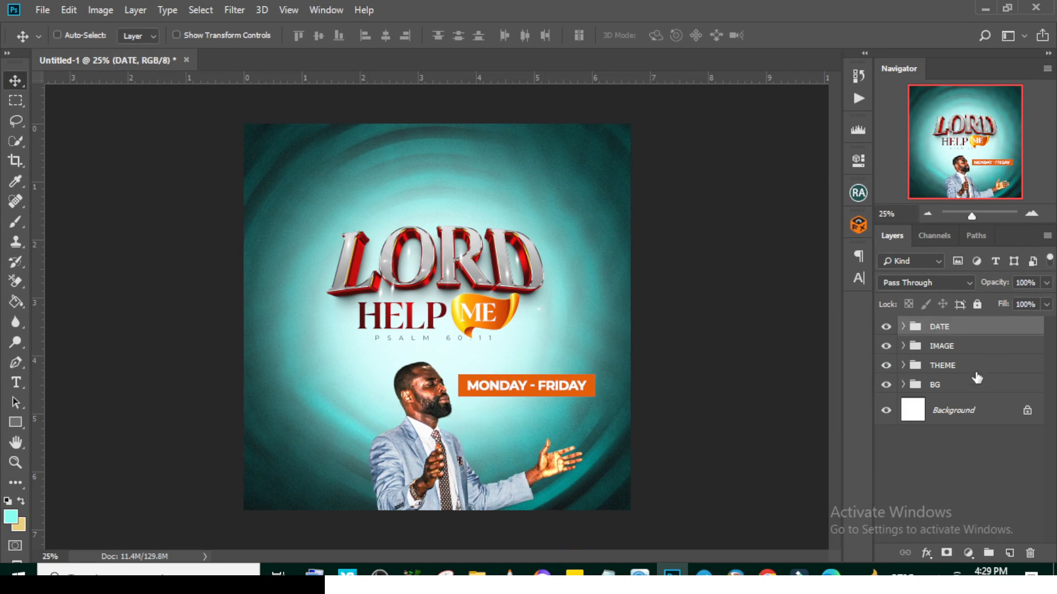
# Step: Duplicate the DATE group and place the copy beside the man's head, opposite the original MONDAY - FRIDAY banner
pyautogui.hotkey('ctrl', 'j')
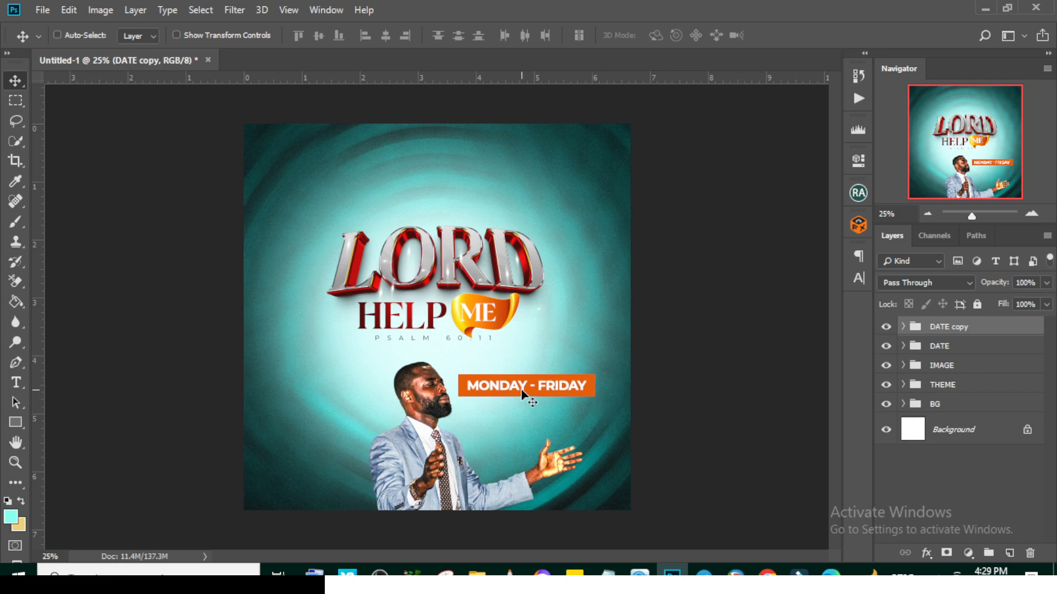
pyautogui.moveTo(522, 391); pyautogui.dragTo(314, 386)
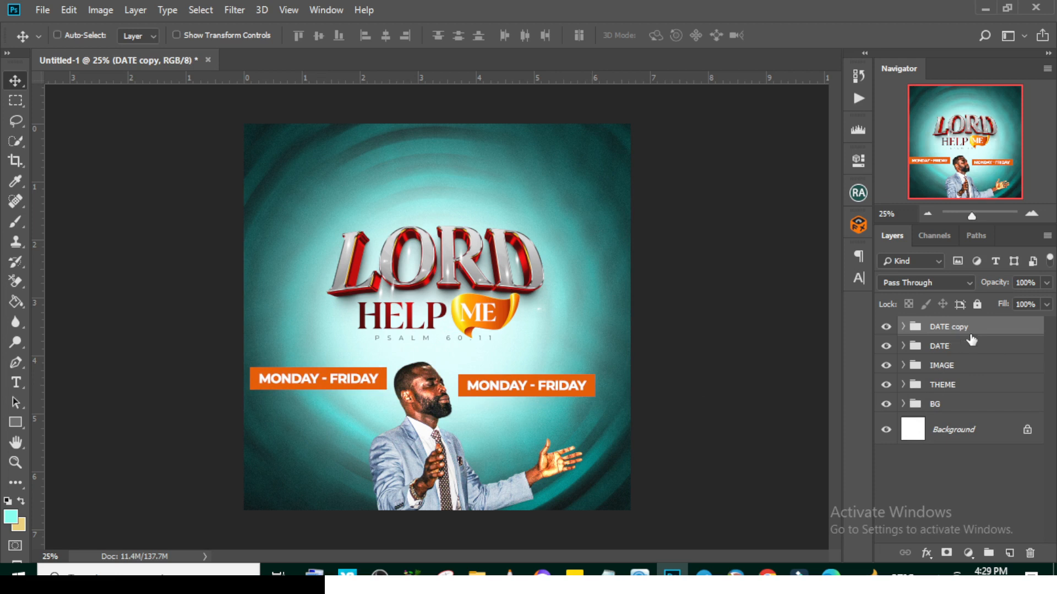
# Step: Shift the THEME group straight up to leave more space between the title and the man
pyautogui.click(939, 387)
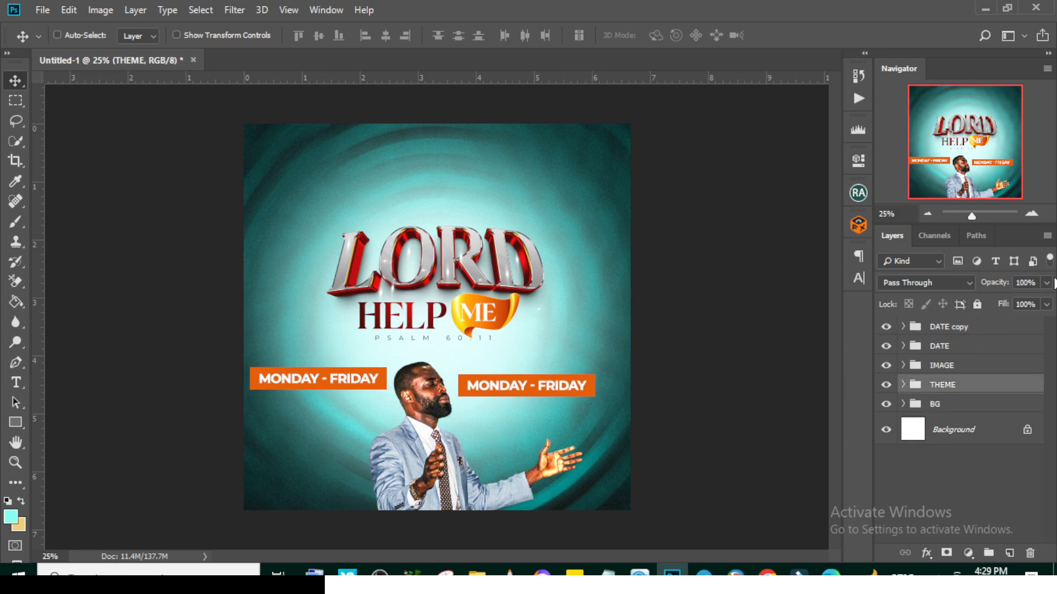
pyautogui.hotkey('shift', 'Up')
pyautogui.hotkey('shift', 'Up')
pyautogui.hotkey('shift', 'Up')
pyautogui.hotkey('shift', 'Up')
pyautogui.hotkey('shift', 'Up')
pyautogui.hotkey('shift', 'Up')
pyautogui.hotkey('shift', 'Up')
pyautogui.hotkey('shift', 'Up')
pyautogui.hotkey('shift', 'Up')
pyautogui.hotkey('shift', 'Up')
pyautogui.hotkey('shift', 'Up')
pyautogui.hotkey('shift', 'Up')
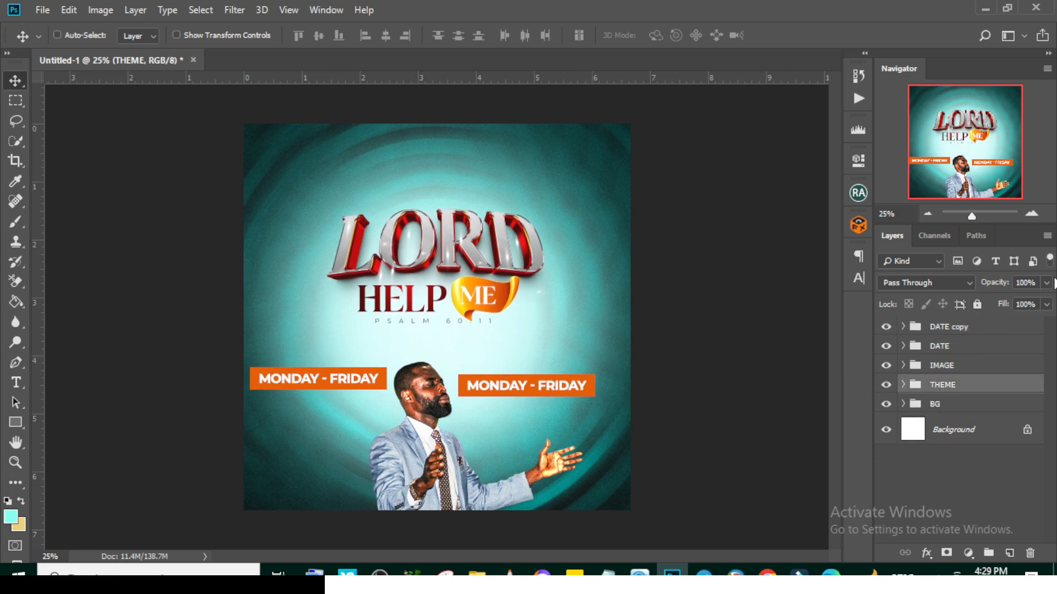
# Step: Place the FACEBOOK copy image from New folder above the LORD title, centred horizontally, and nudge it slightly down
pyautogui.moveTo(477, 573)
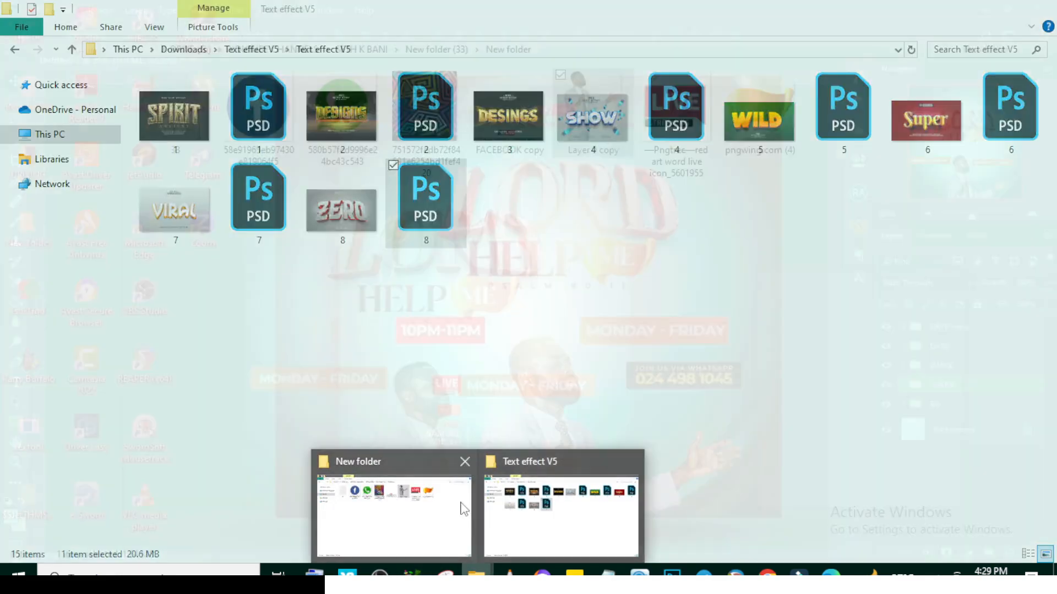
pyautogui.click(464, 509)
pyautogui.click(505, 148)
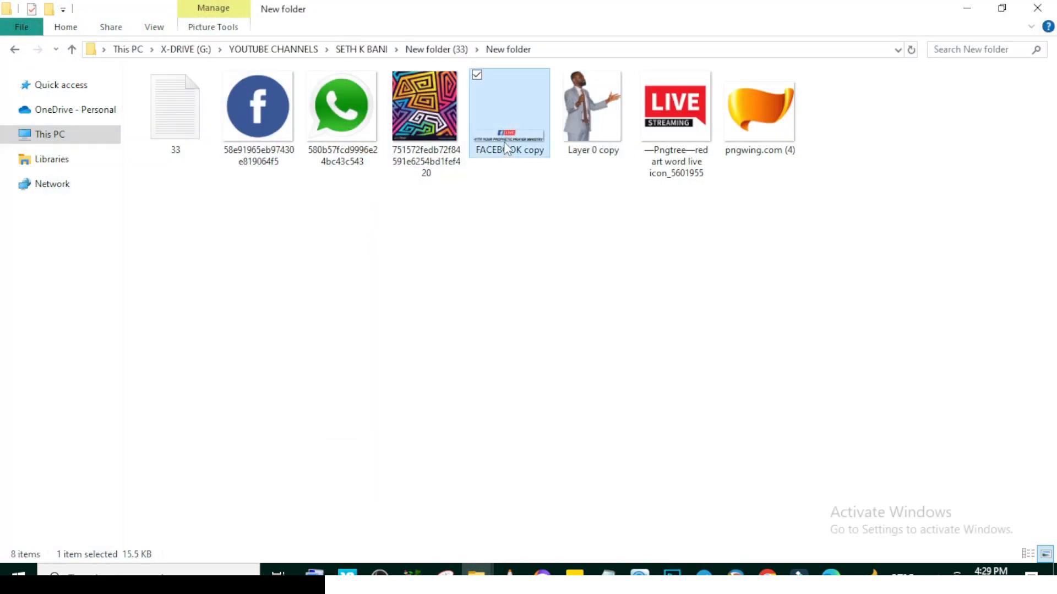
pyautogui.moveTo(506, 148); pyautogui.dragTo(472, 231)
pyautogui.moveTo(471, 324); pyautogui.dragTo(461, 172)
pyautogui.press('Return')
pyautogui.hotkey('ctrl', 't')
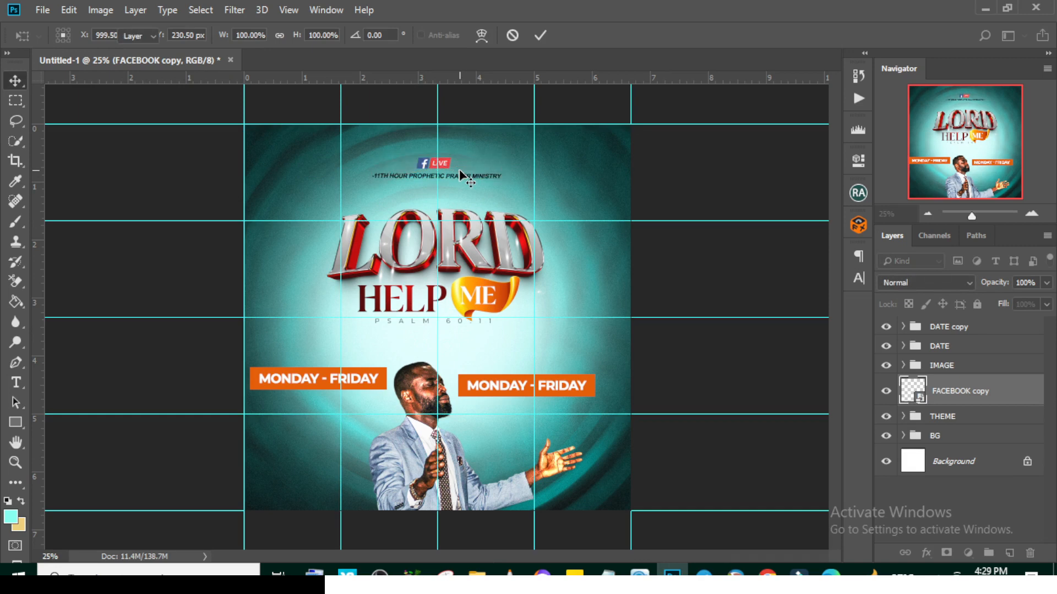
pyautogui.press('Return')
pyautogui.hotkey('shift', 'Down')
pyautogui.hotkey('shift', 'Down')
pyautogui.hotkey('shift', 'Down')
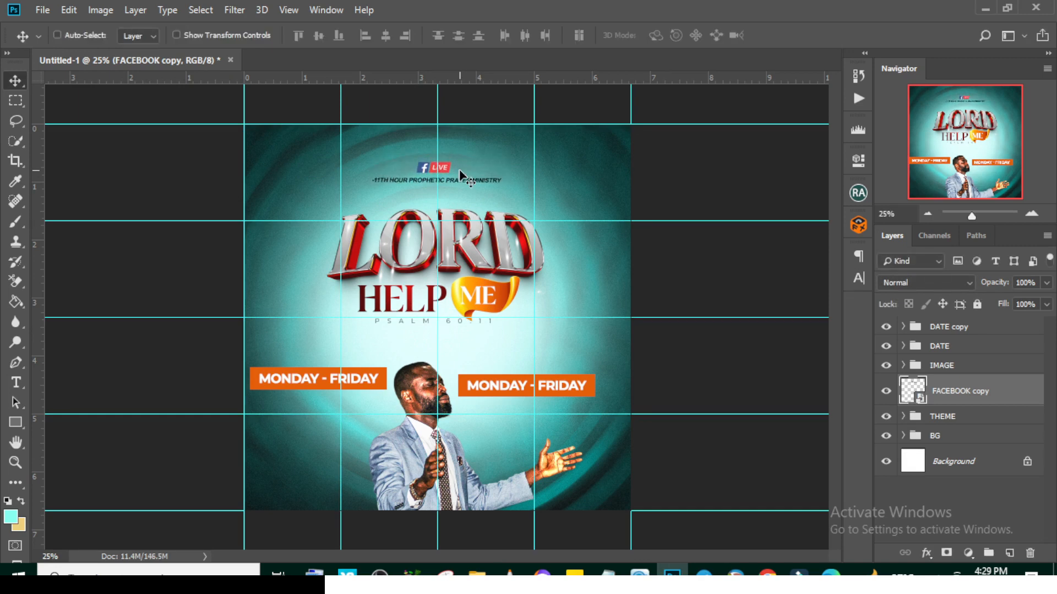
# Step: Rename the DATE copy group as TIME
pyautogui.click(947, 327)
pyautogui.doubleClick(939, 327)
pyautogui.write('TIM')
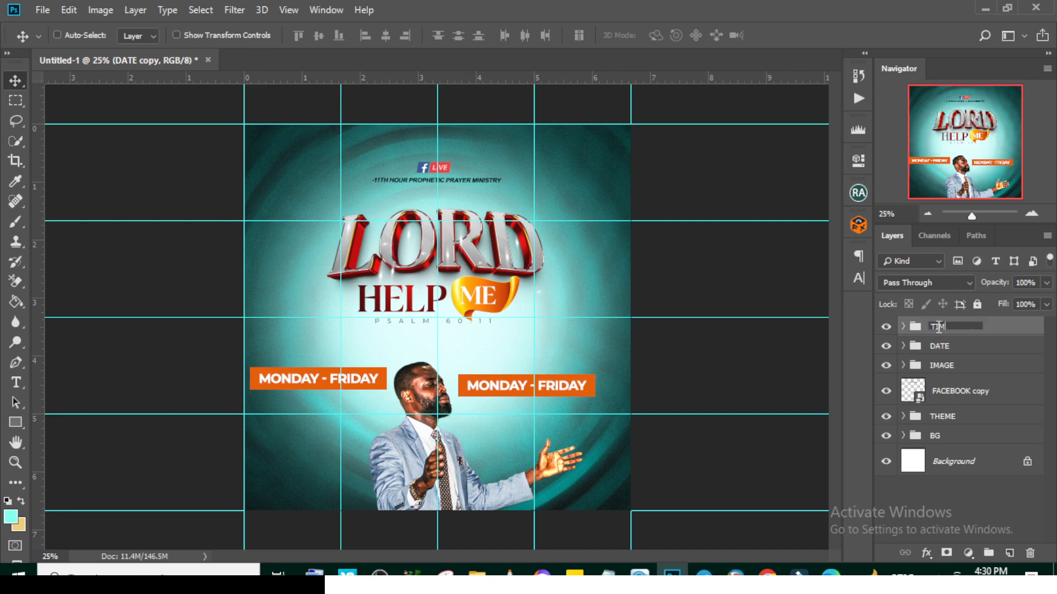
pyautogui.write('E')
pyautogui.press('Return')
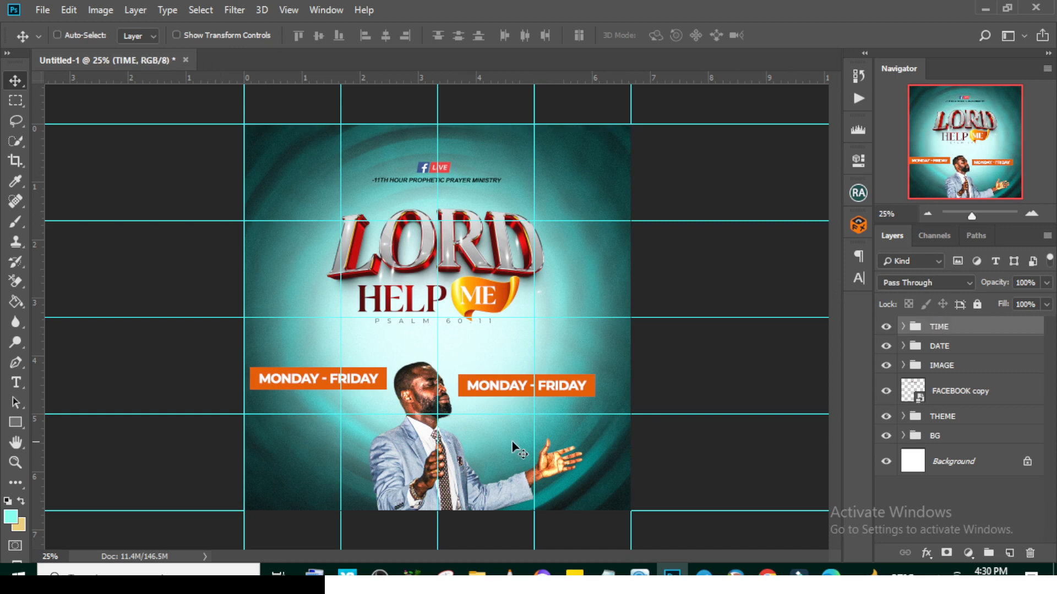
# Step: Replace the MONDAY - FRIDAY text in the TIME group with 10PM-11PM copied from the 33 text file
pyautogui.click(904, 327)
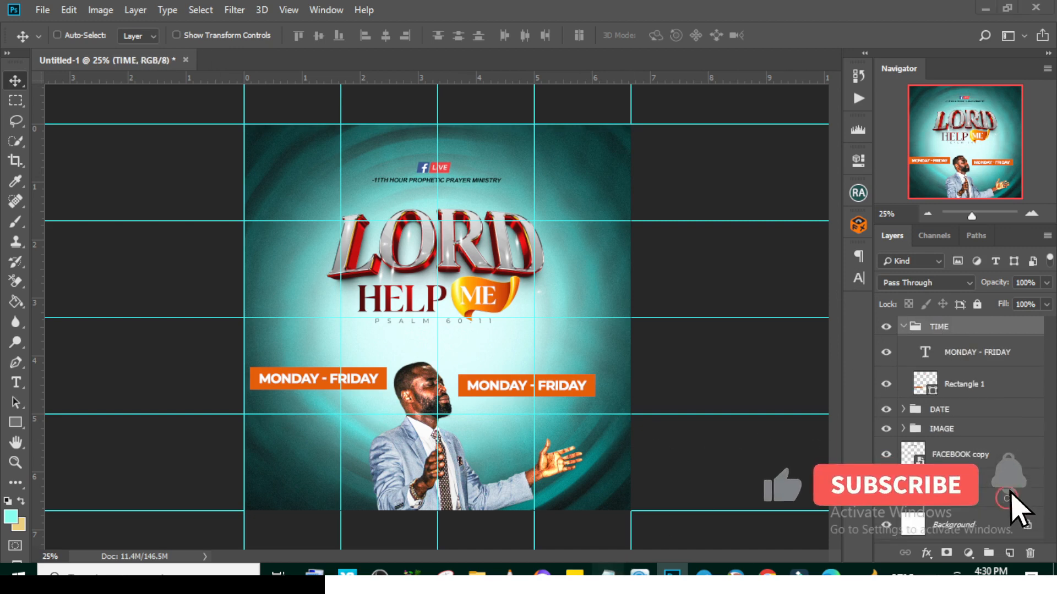
pyautogui.click(607, 575)
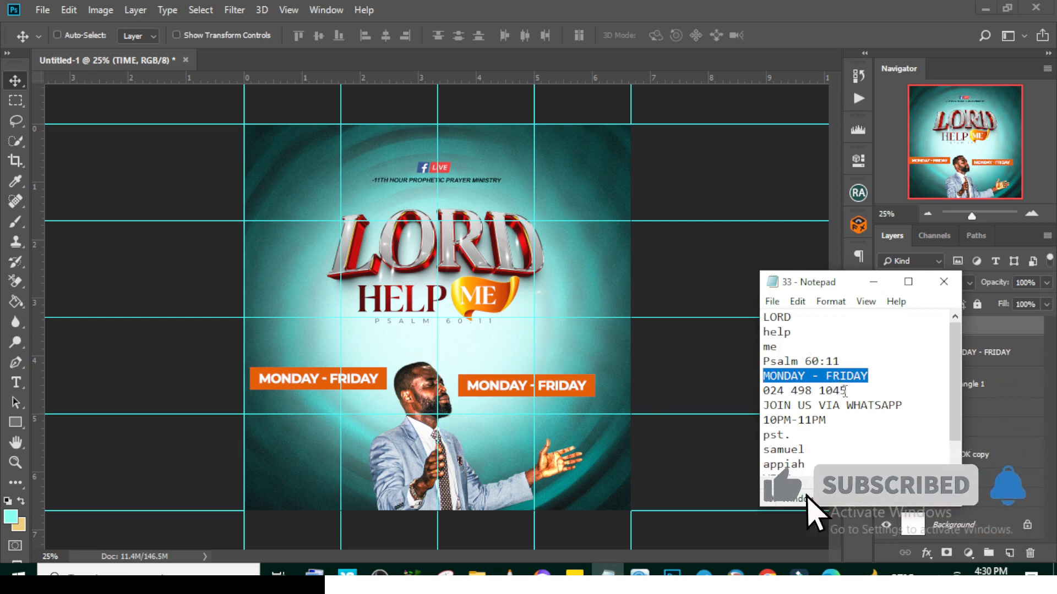
pyautogui.moveTo(827, 420); pyautogui.dragTo(751, 424)
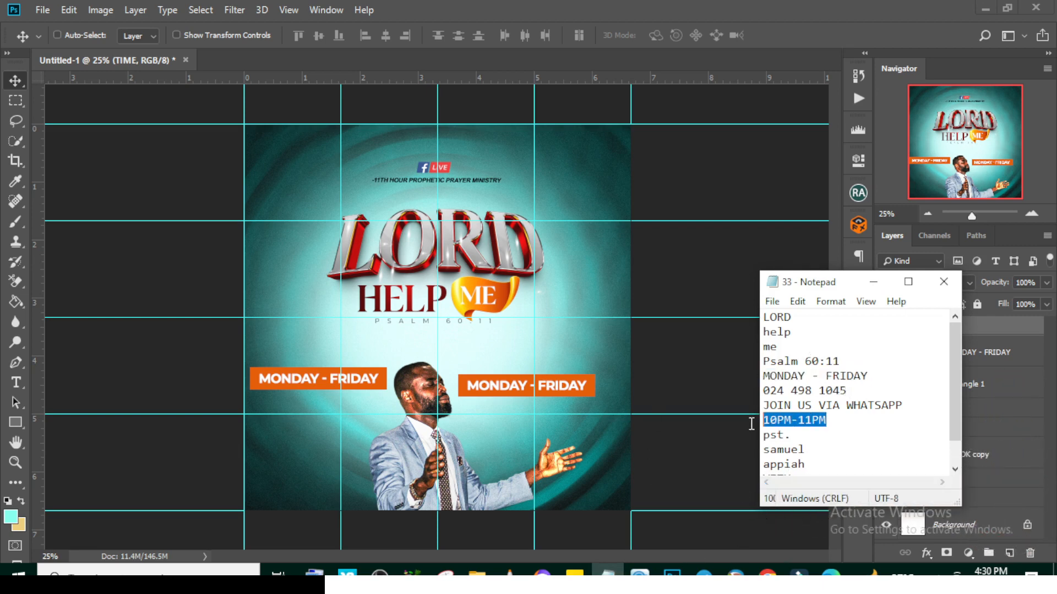
pyautogui.click(747, 268)
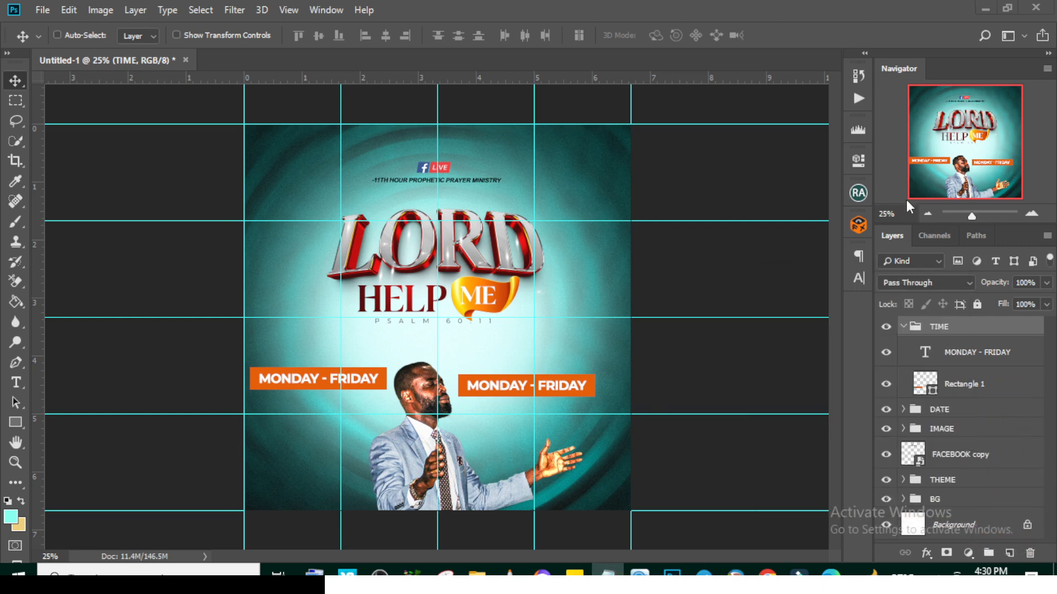
pyautogui.doubleClick(928, 356)
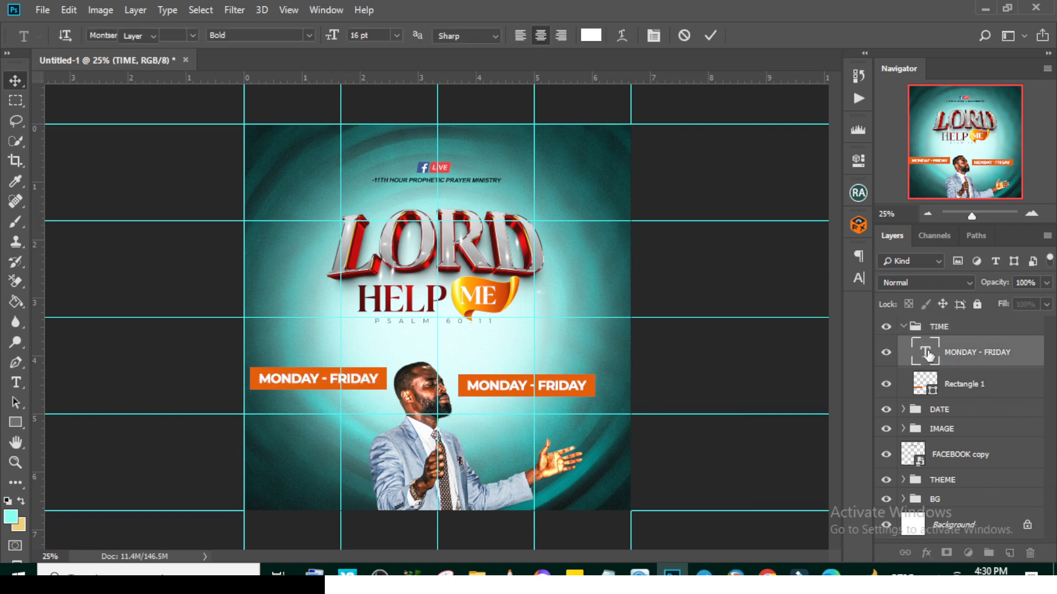
pyautogui.hotkey('ctrl', 'v')
pyautogui.hotkey('ctrl', 'Return')
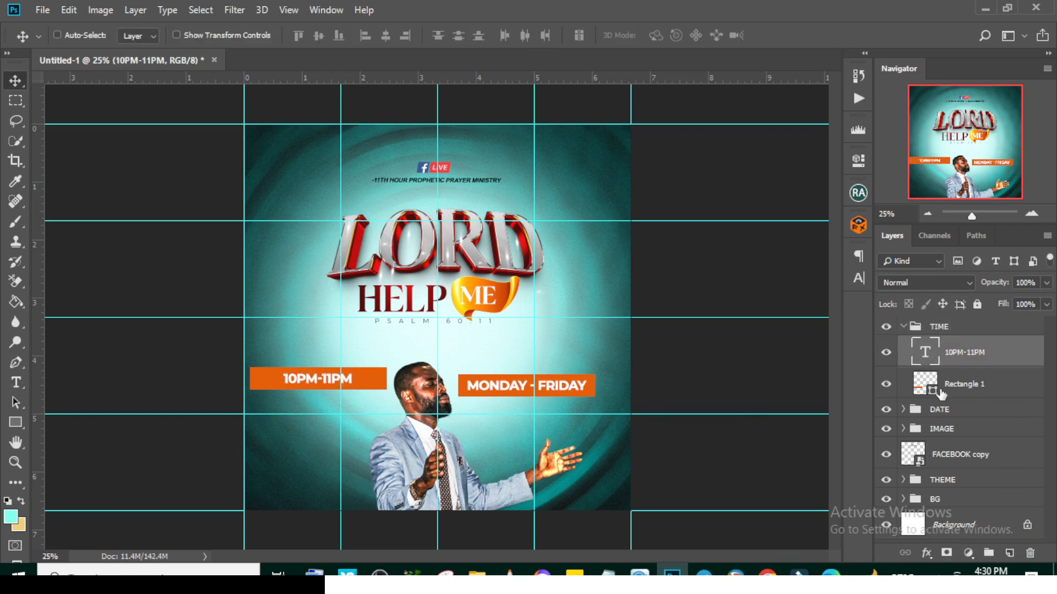
# Step: Narrow the TIME group's rectangle to fit its text and move the group level with the MONDAY - FRIDAY banner
pyautogui.click(939, 392)
pyautogui.hotkey('ctrl', 't')
pyautogui.moveTo(388, 380); pyautogui.dragTo(364, 381)
pyautogui.press('Return')
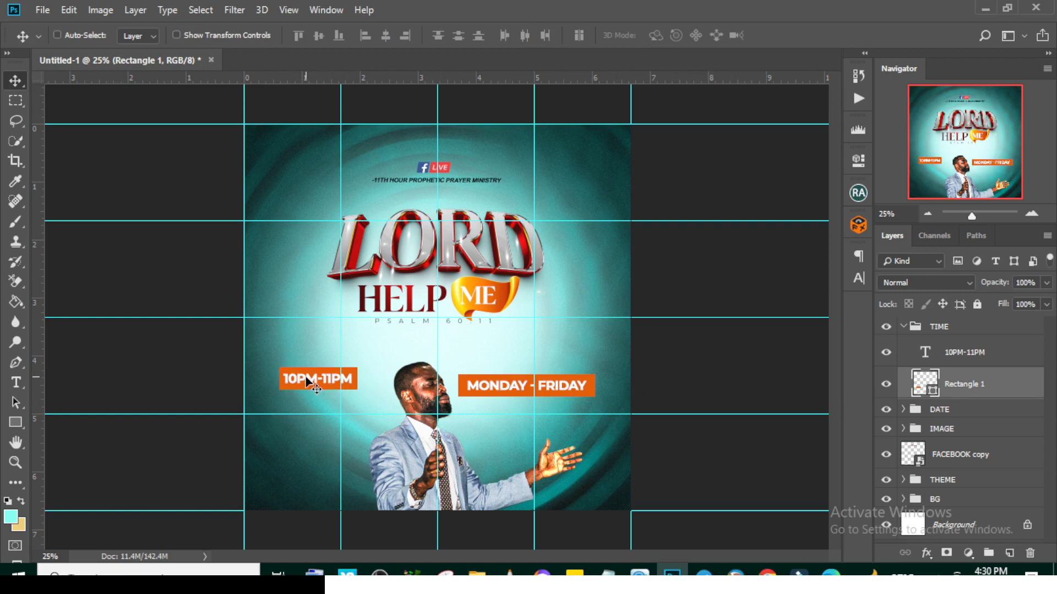
pyautogui.click(905, 328)
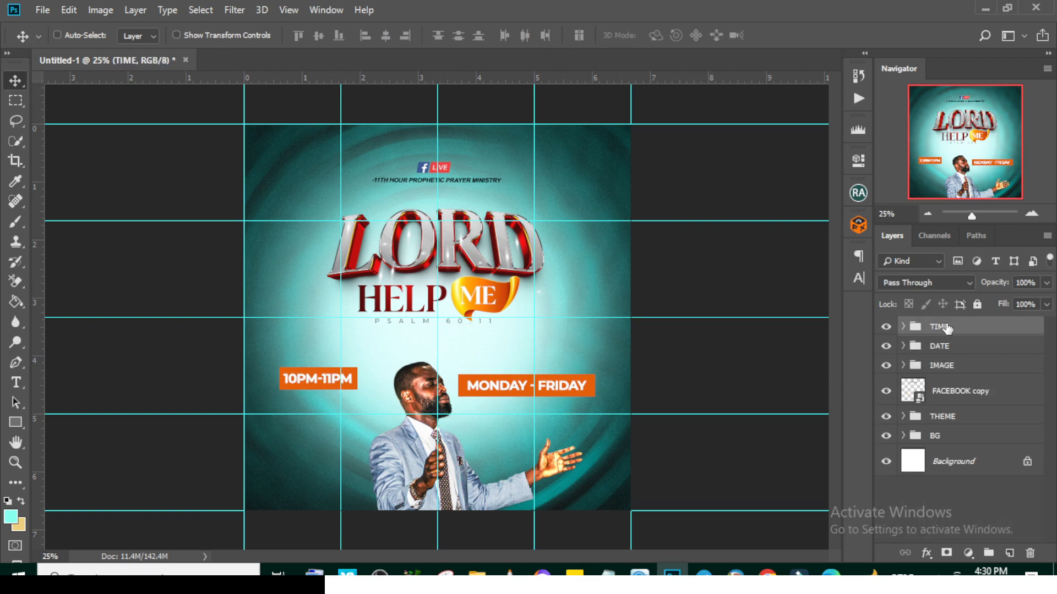
pyautogui.moveTo(324, 380); pyautogui.dragTo(358, 387)
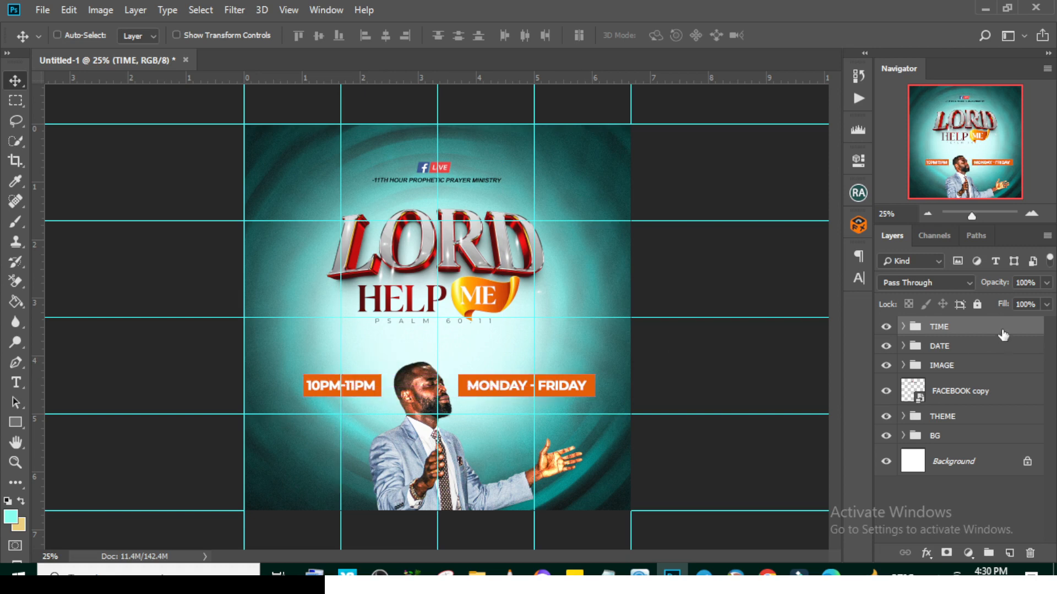
# Step: Move the TIME and DATE groups together above the man's head and centre them on the canvas at X 1000 px, Y 1170 px
pyautogui.keyDown('shift'); pyautogui.click(939, 346); pyautogui.keyUp('shift')
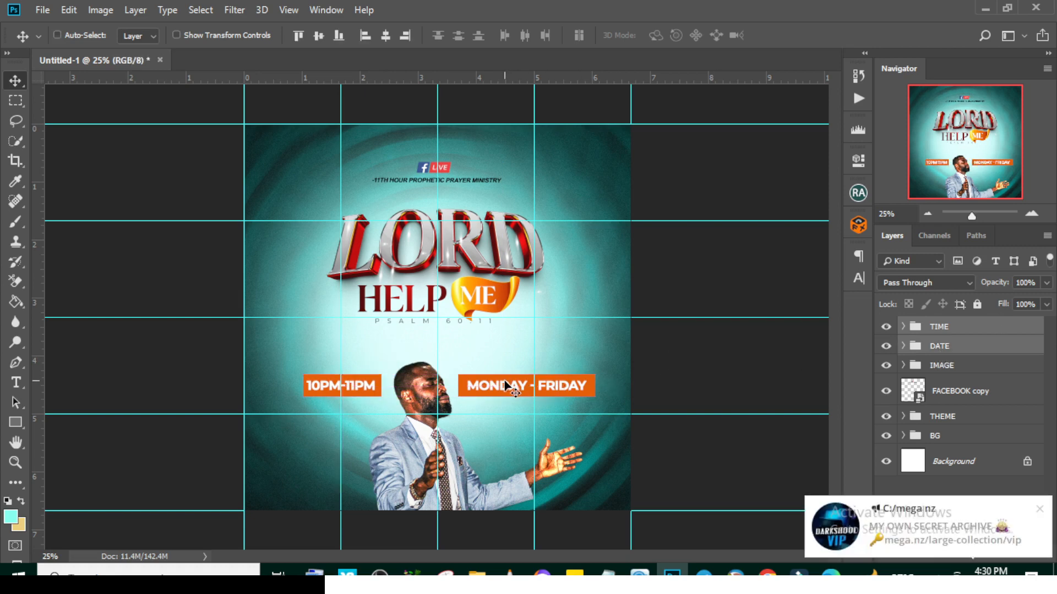
pyautogui.moveTo(506, 385); pyautogui.dragTo(507, 348)
pyautogui.hotkey('ctrl', 't')
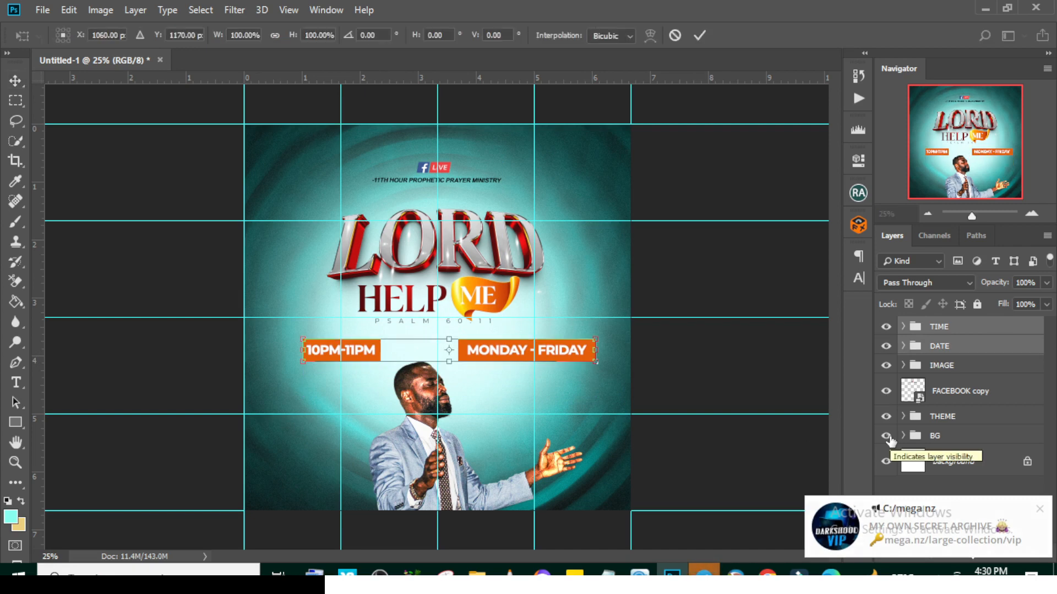
pyautogui.hotkey('shift', 'Left')
pyautogui.hotkey('shift', 'Left')
pyautogui.hotkey('shift', 'Left')
pyautogui.hotkey('shift', 'Left')
pyautogui.hotkey('shift', 'Left')
pyautogui.hotkey('shift', 'Left')
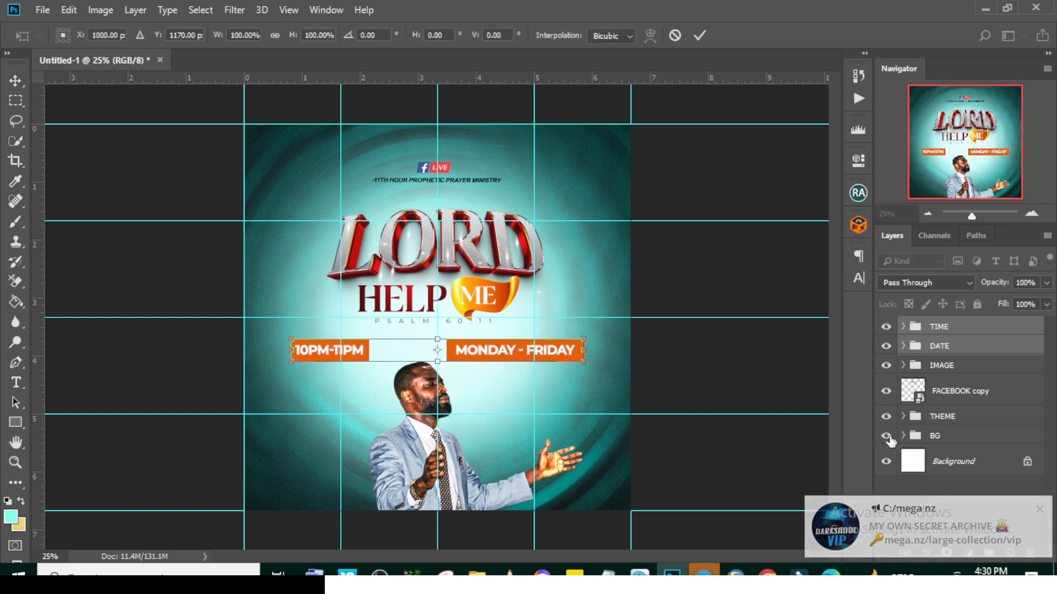
pyautogui.press('Return')
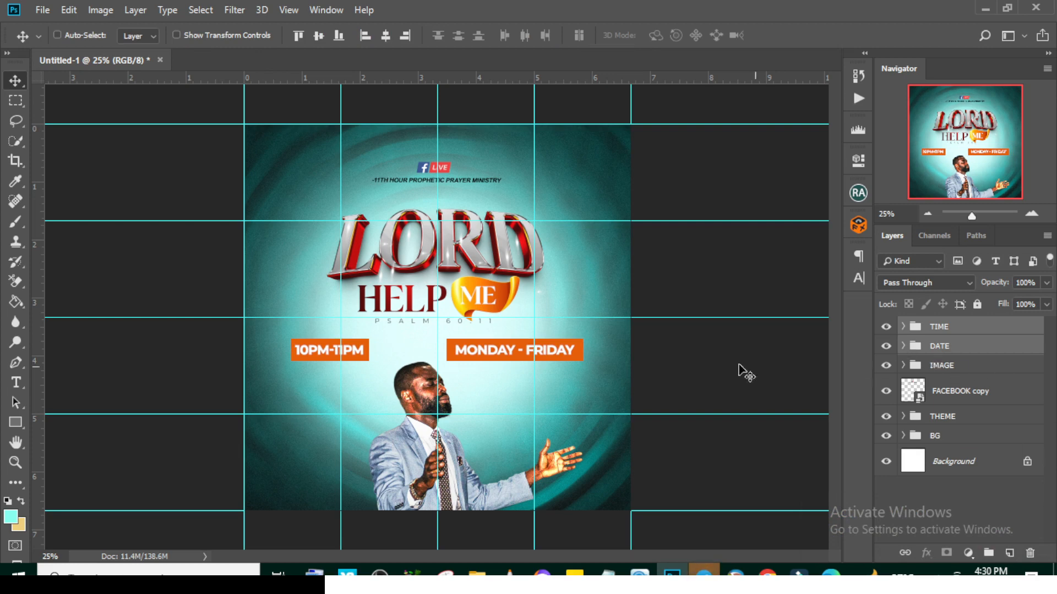
pyautogui.press('ctrl')
pyautogui.hotkey('ctrl', 't')
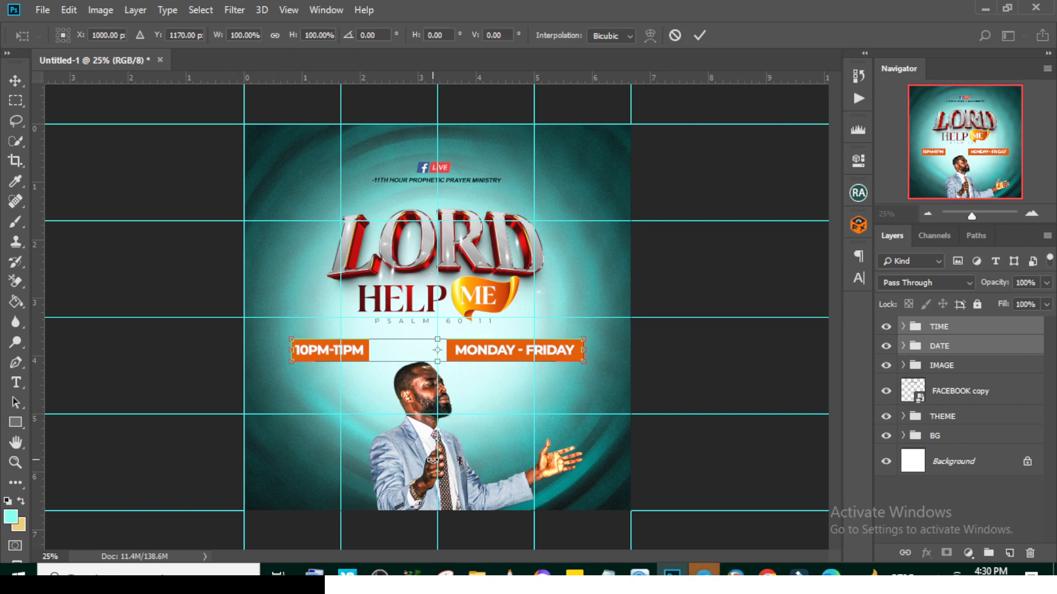
pyautogui.press('Return')
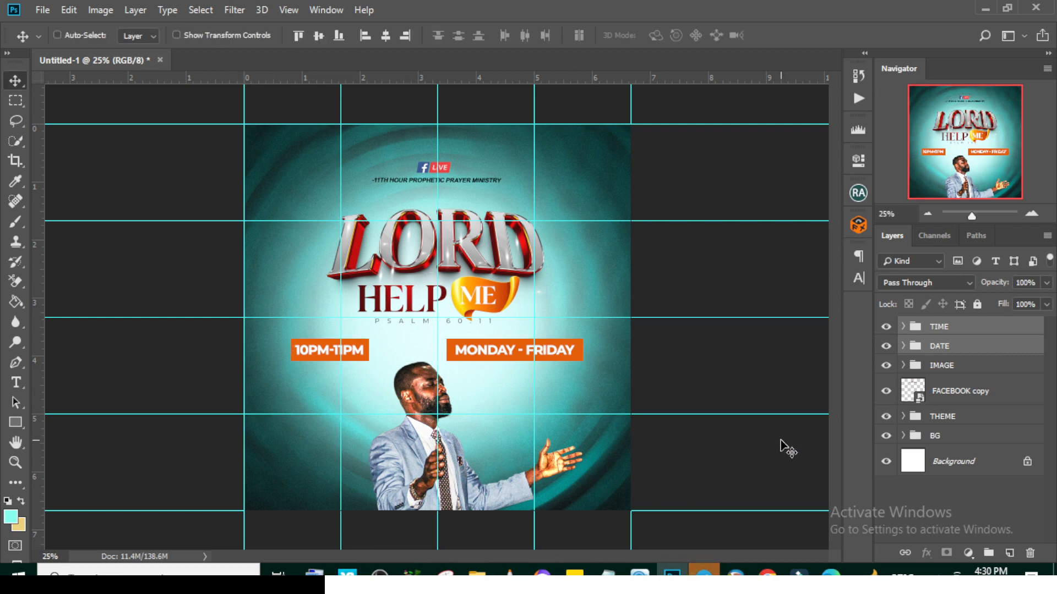
# Step: Recolour the rectangle behind 10PM-11PM in the TIME group to red, ee1313
pyautogui.click(903, 328)
pyautogui.doubleClick(925, 384)
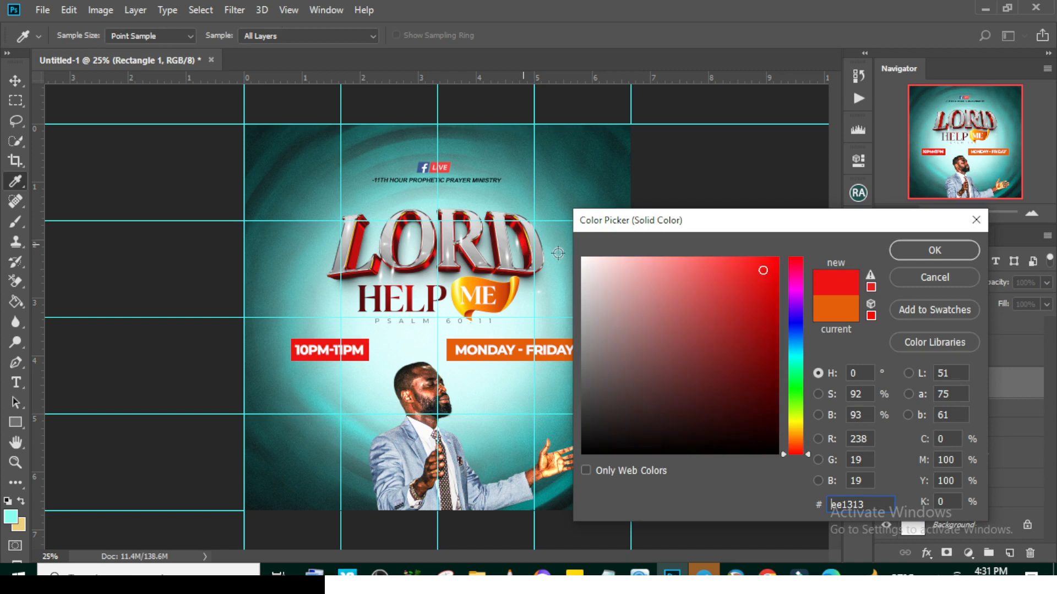
pyautogui.click(915, 249)
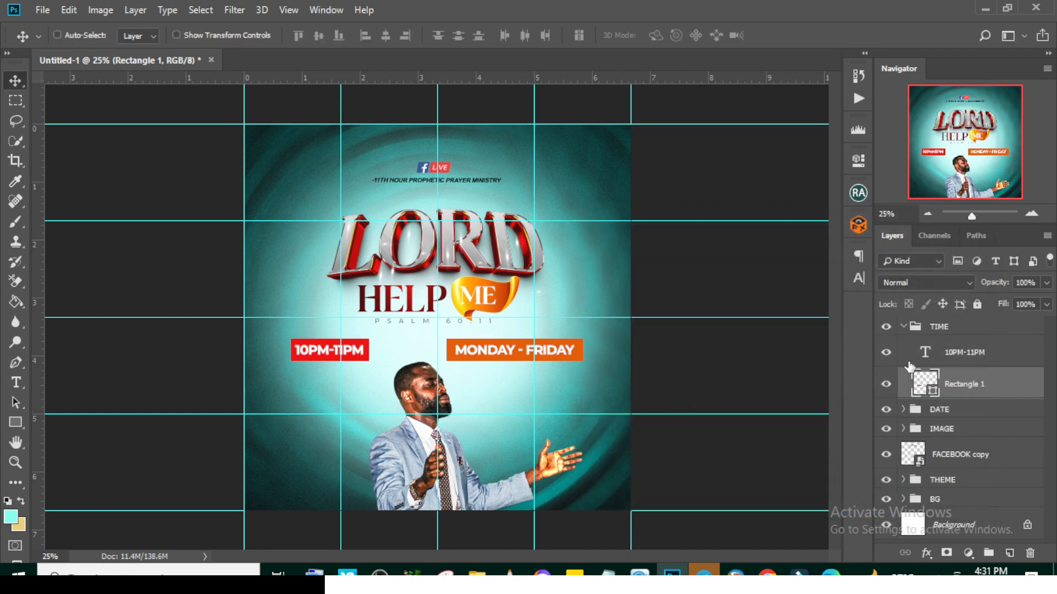
pyautogui.click(904, 326)
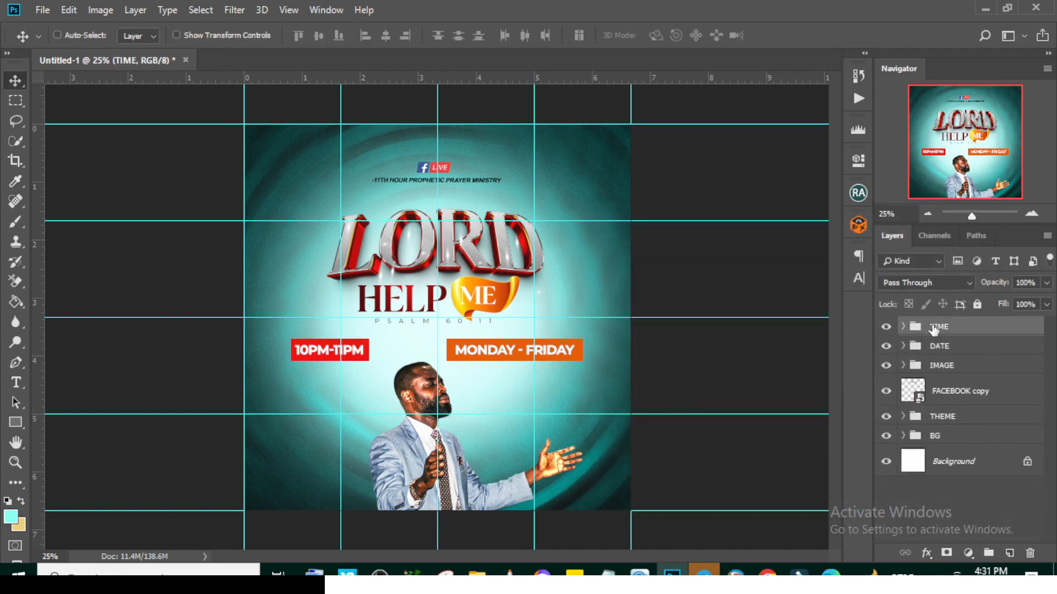
# Step: Add the phone number from the 33 text file as a new text layer and position it above the man's outstretched hand
pyautogui.press('t')
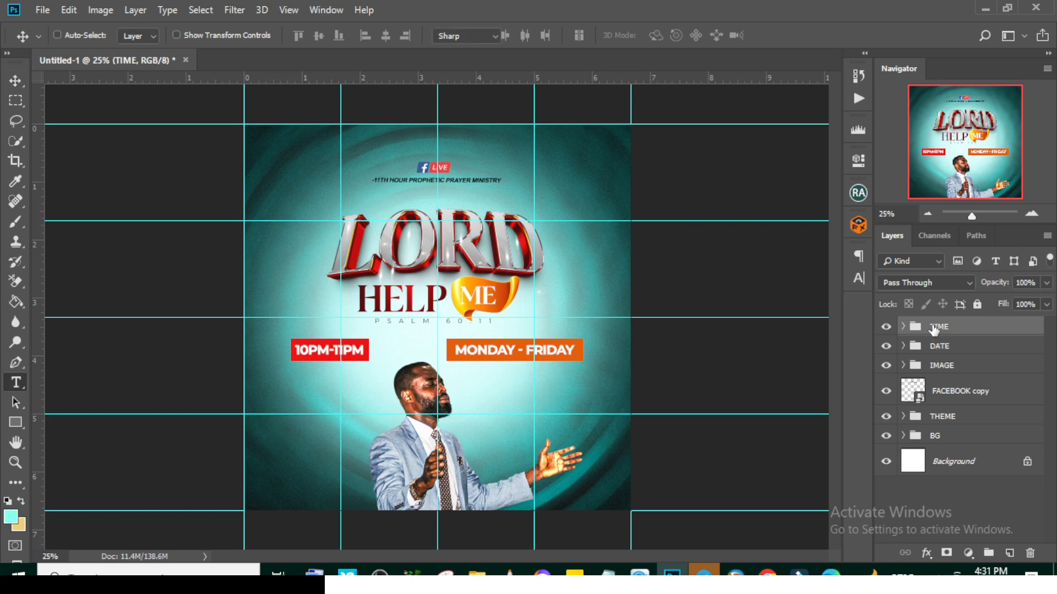
pyautogui.click(488, 434)
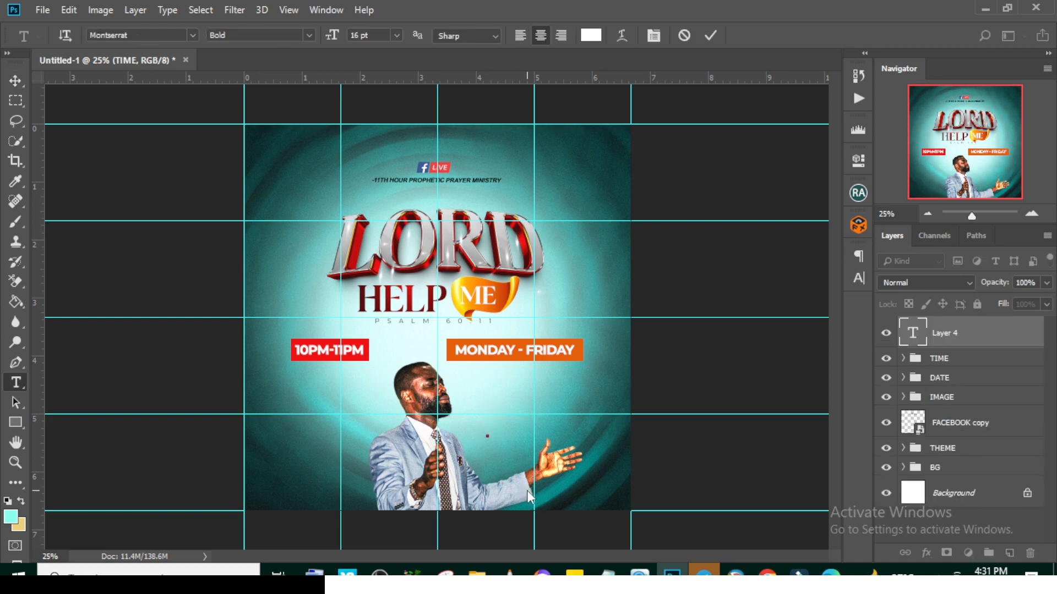
pyautogui.click(616, 572)
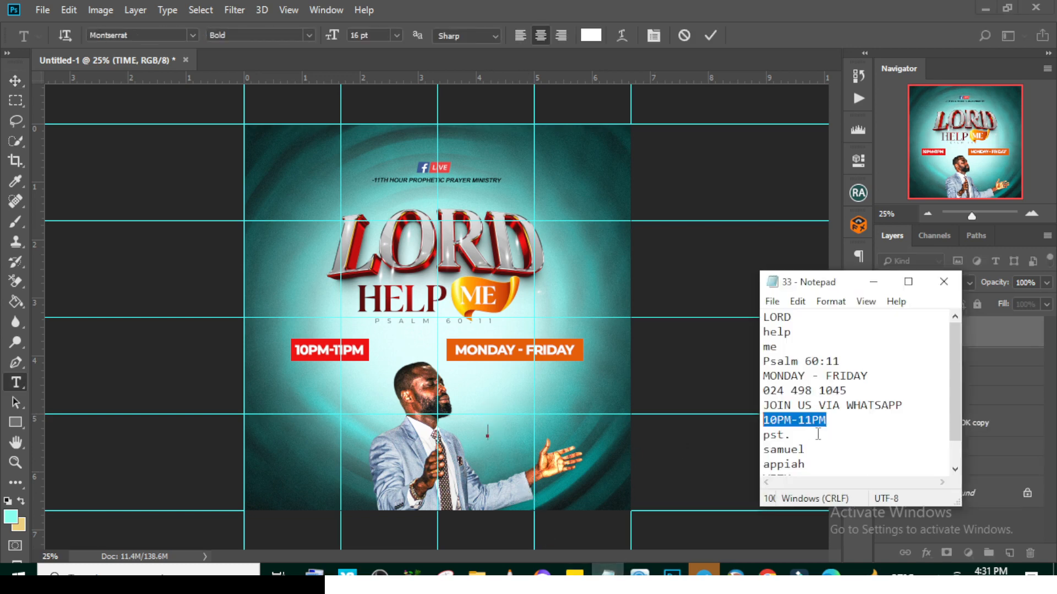
pyautogui.moveTo(844, 392); pyautogui.dragTo(745, 388)
pyautogui.hotkey('ctrl', 'c')
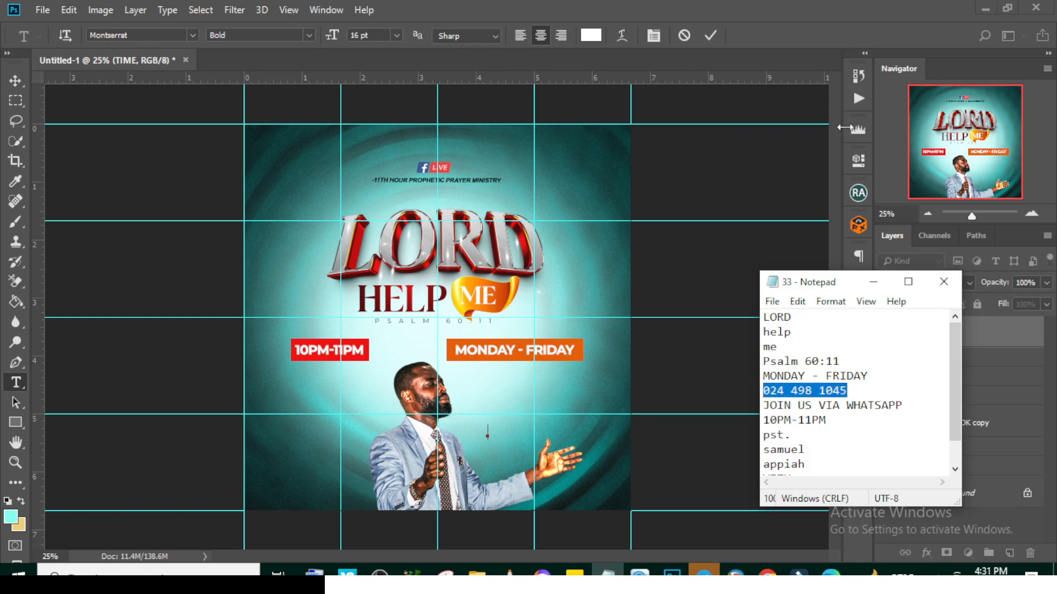
pyautogui.click(805, 6)
pyautogui.hotkey('ctrl', 'v')
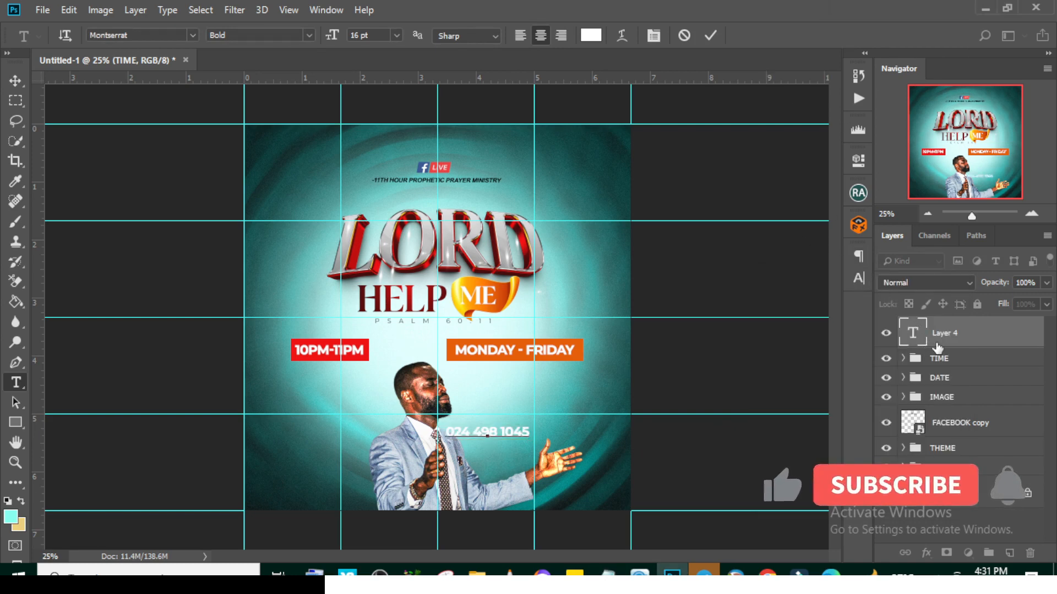
pyautogui.click(16, 80)
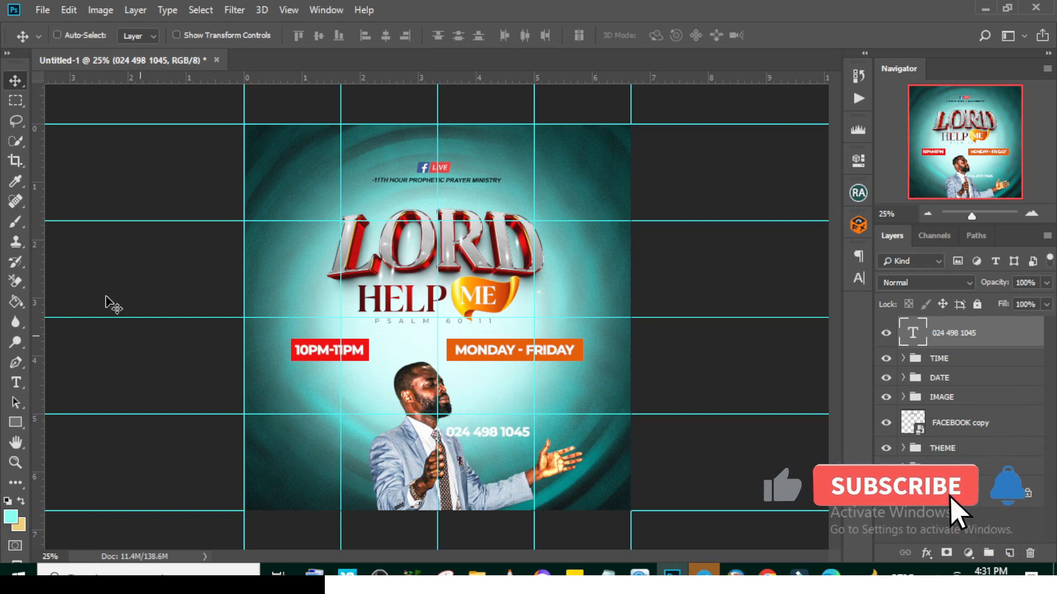
pyautogui.moveTo(484, 433); pyautogui.dragTo(511, 428)
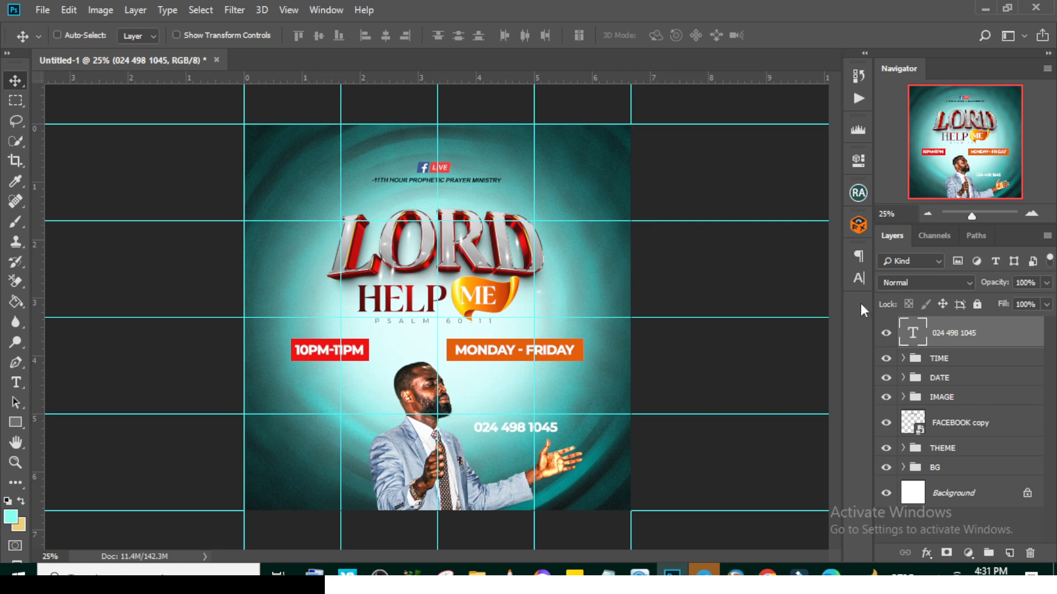
# Step: Duplicate the phone number text layer and move the copy upward, just above the original
pyautogui.click(858, 278)
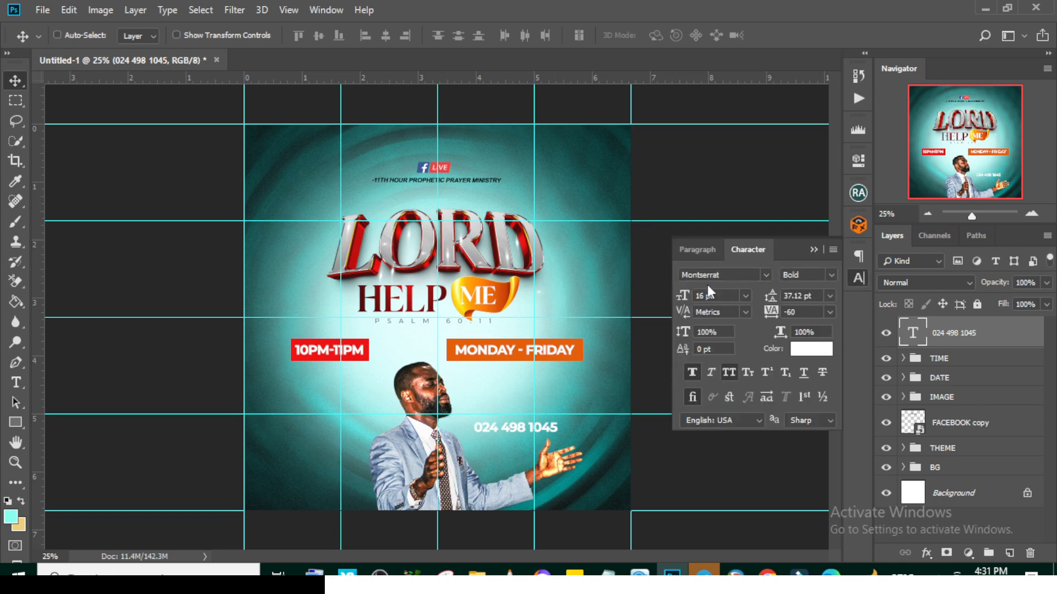
pyautogui.click(725, 371)
pyautogui.hotkey('ctrl', 'j')
pyautogui.hotkey('shift', 'Up')
pyautogui.hotkey('shift', 'Up')
pyautogui.hotkey('shift', 'Up')
pyautogui.hotkey('shift', 'Up')
pyautogui.hotkey('shift', 'Up')
pyautogui.hotkey('shift', 'Up')
pyautogui.hotkey('shift', 'Up')
pyautogui.hotkey('shift', 'Up')
pyautogui.hotkey('shift', 'Up')
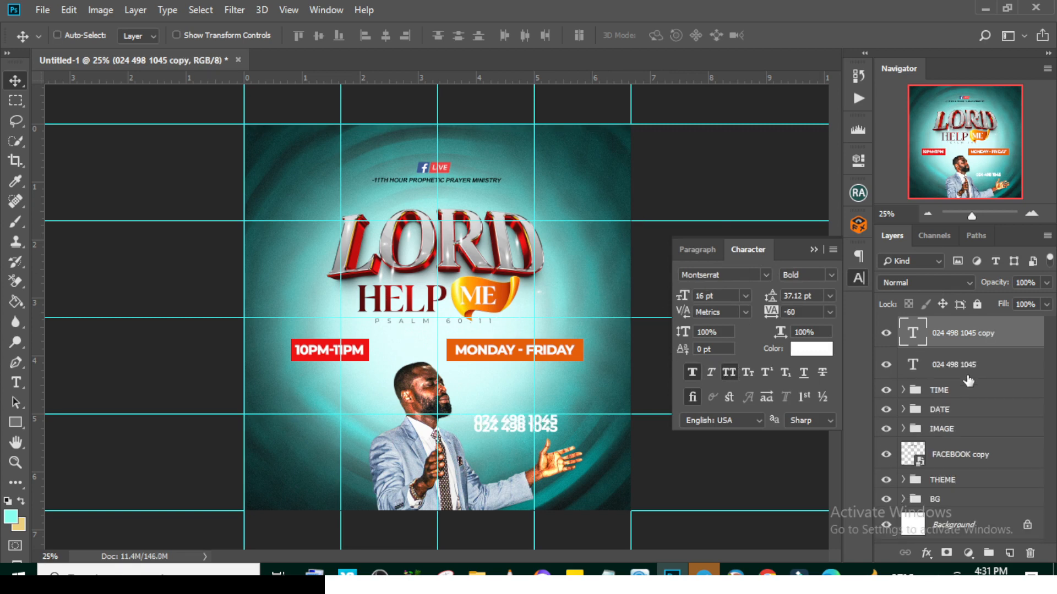
# Step: Replace the duplicated text with JOIN US VIA WHATSAPP copied from the 33 text file
pyautogui.hotkey('alt', 'Tab')
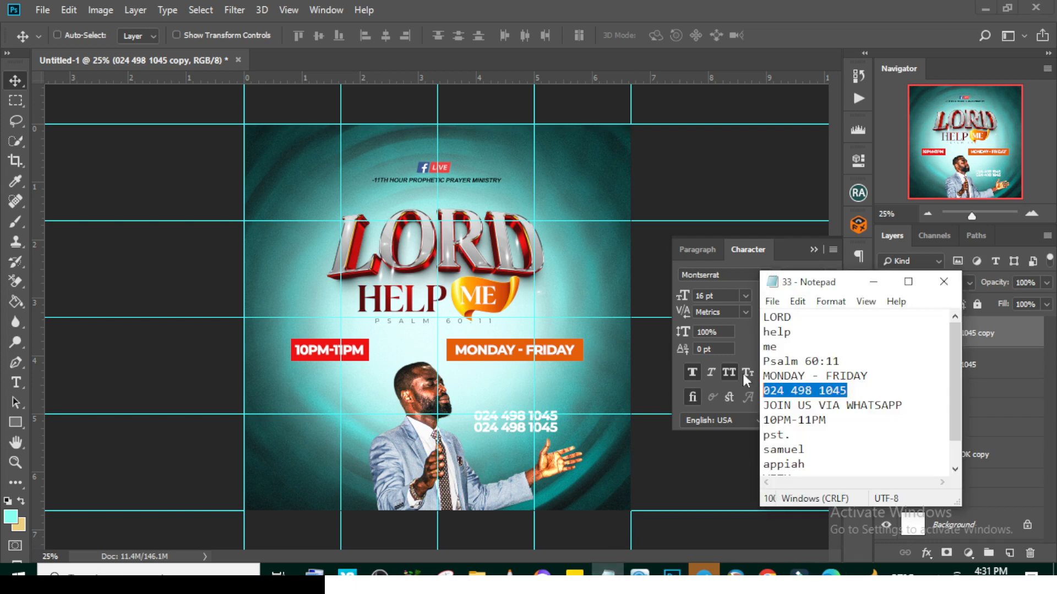
pyautogui.moveTo(914, 405); pyautogui.dragTo(762, 408)
pyautogui.hotkey('ctrl', 'c')
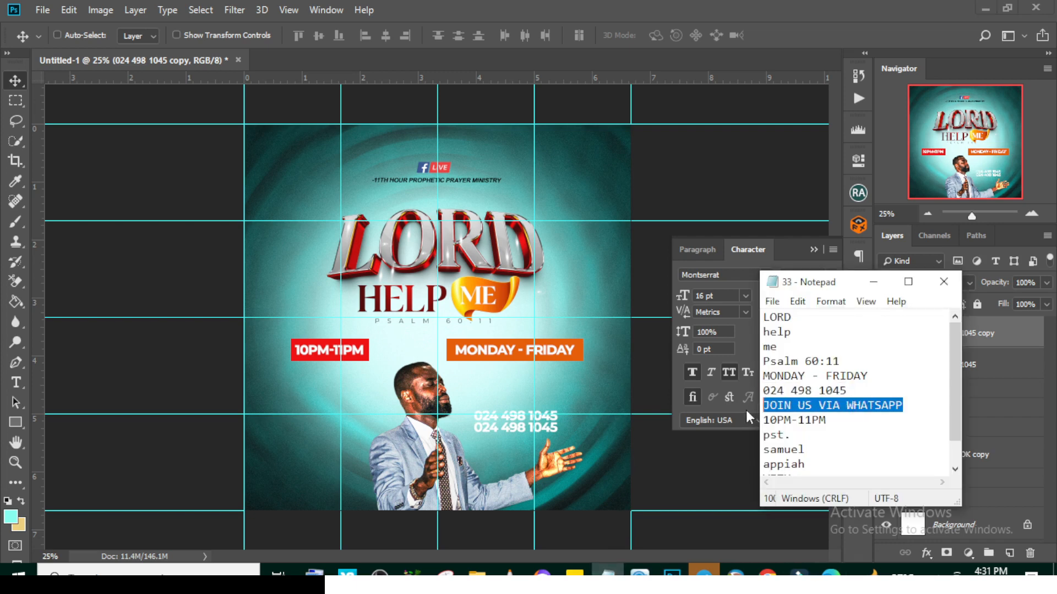
pyautogui.hotkey('alt', 'Tab')
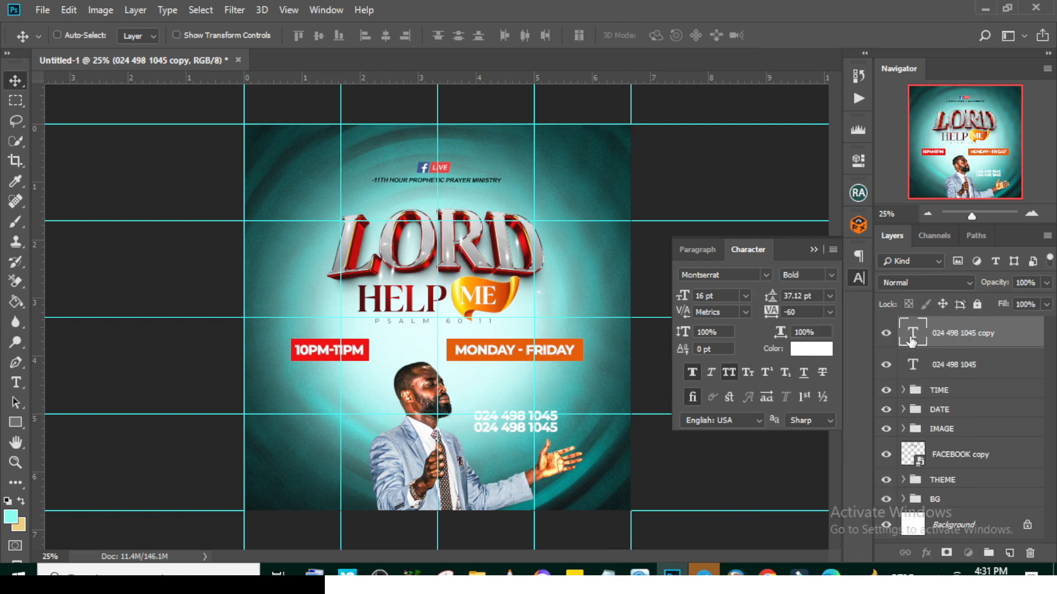
pyautogui.doubleClick(912, 337)
pyautogui.hotkey('ctrl', 'v')
pyautogui.hotkey('ctrl', 'Return')
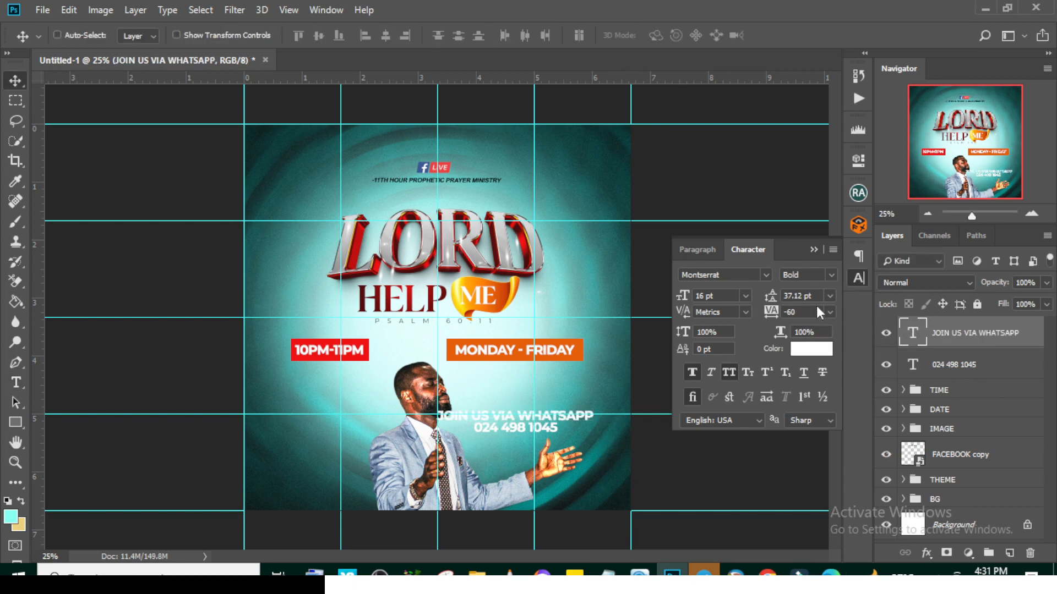
# Step: Format the JOIN US VIA WHATSAPP text as 7 pt, Medium weight, with tracking 100
pyautogui.click(727, 291)
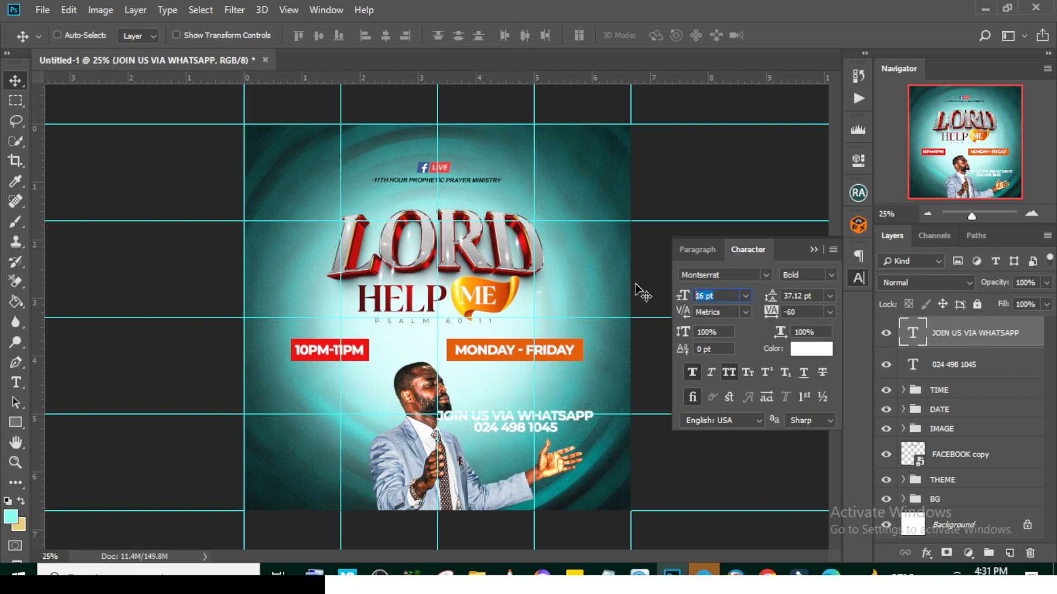
pyautogui.write('7')
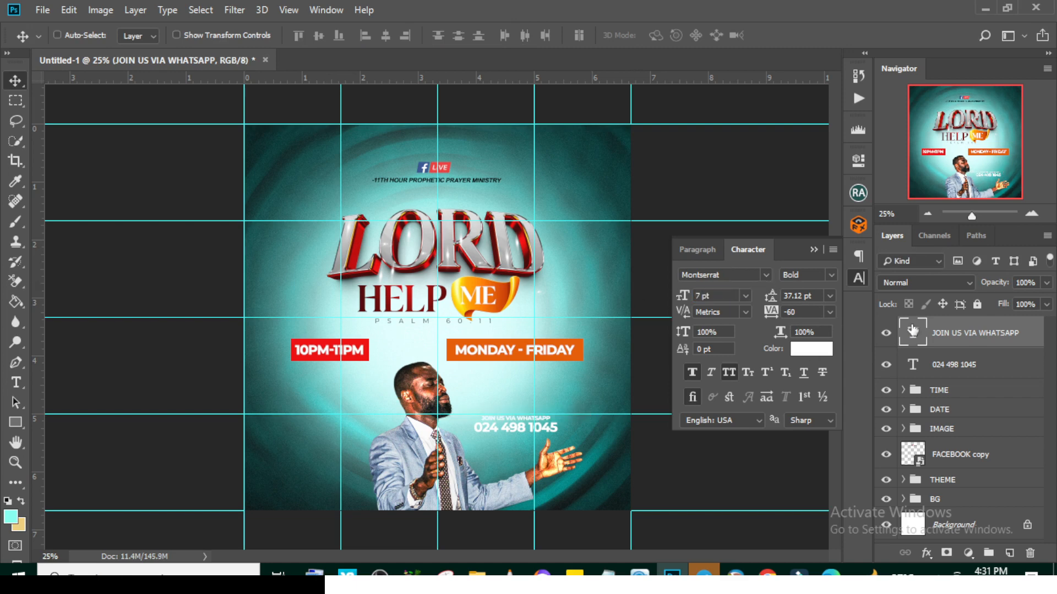
pyautogui.click(831, 274)
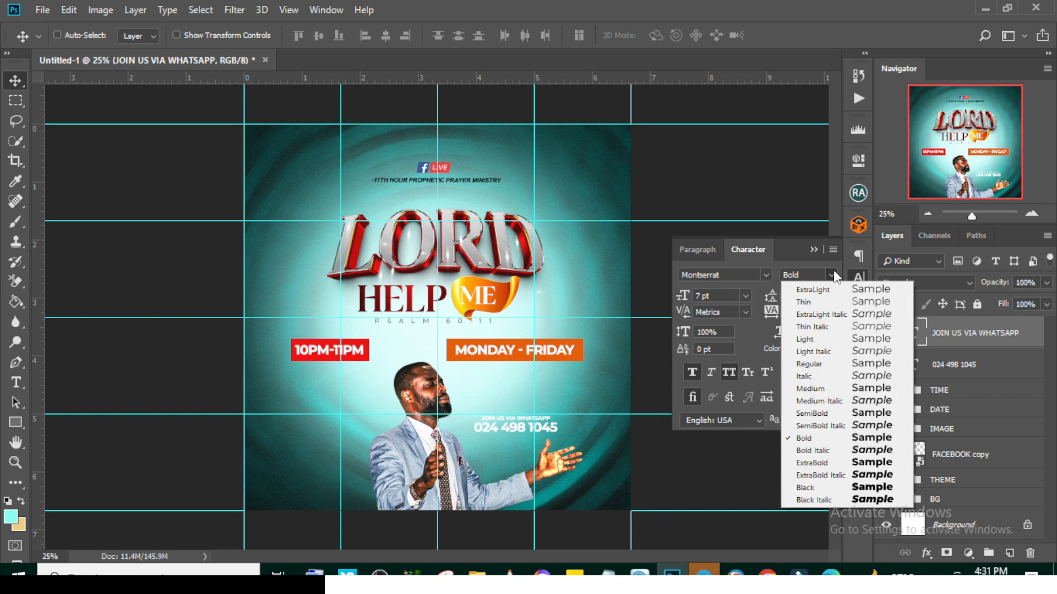
pyautogui.click(812, 388)
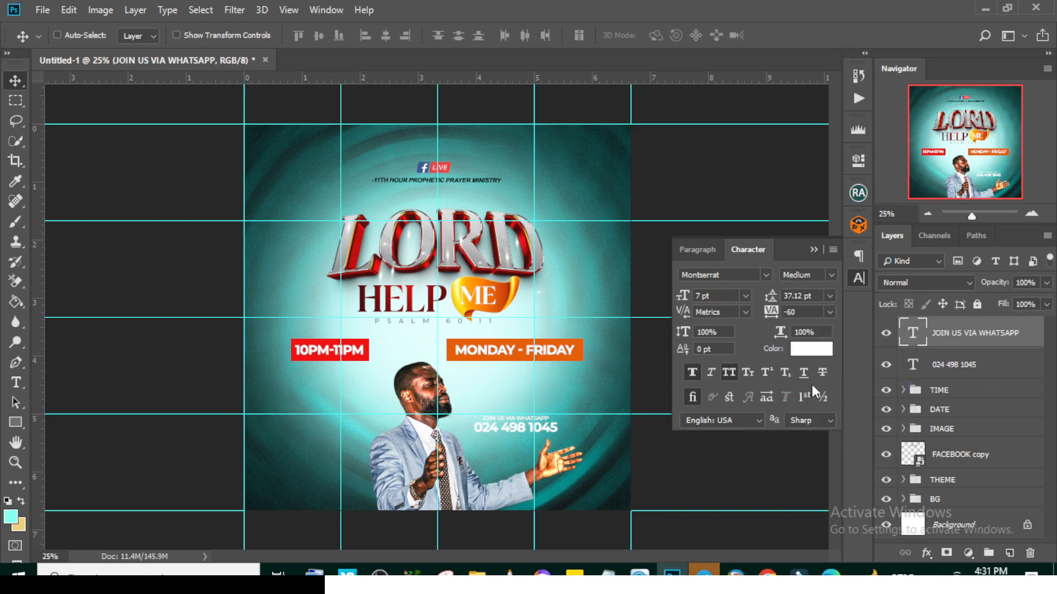
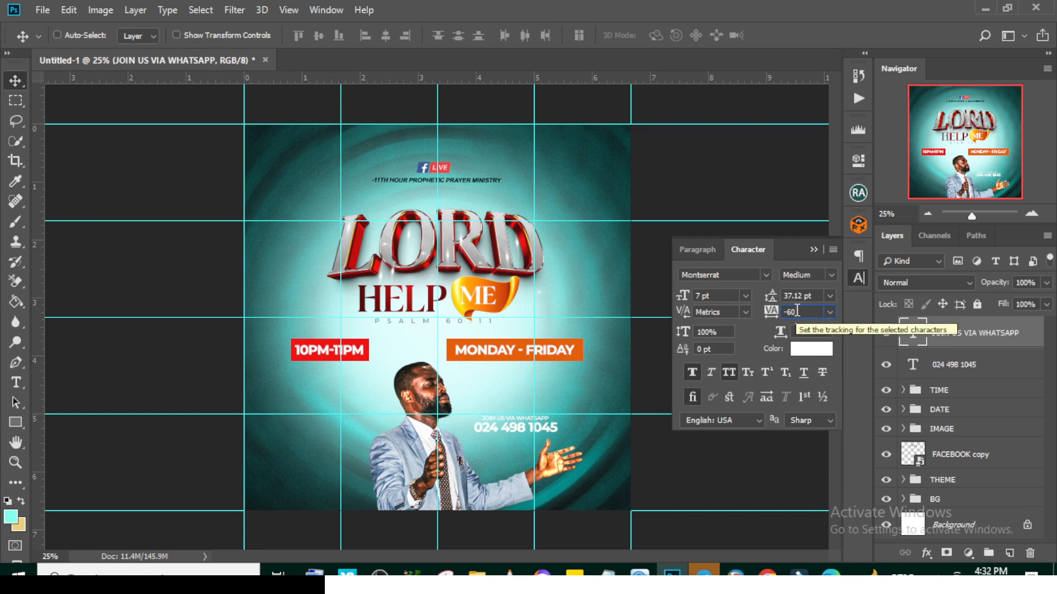
pyautogui.press('BackSpace')
pyautogui.press('BackSpace')
pyautogui.press('BackSpace')
pyautogui.write('100')
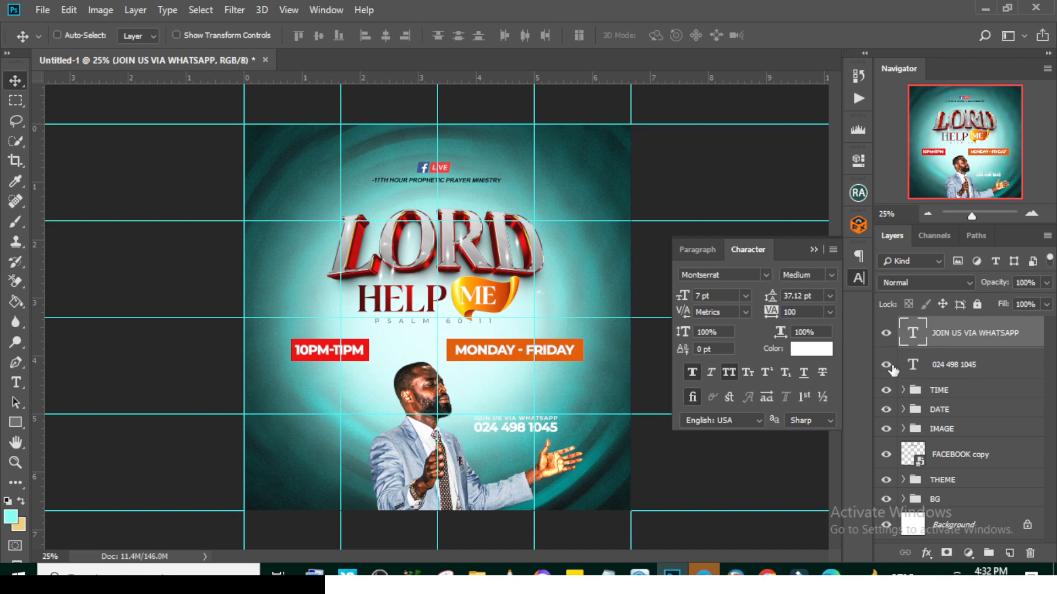
# Step: Draw a rectangle about 528 by 120 px behind the WhatsApp line and phone number, and fill it with dark teal 0b3031
pyautogui.click(15, 422)
pyautogui.moveTo(468, 412); pyautogui.dragTo(570, 438)
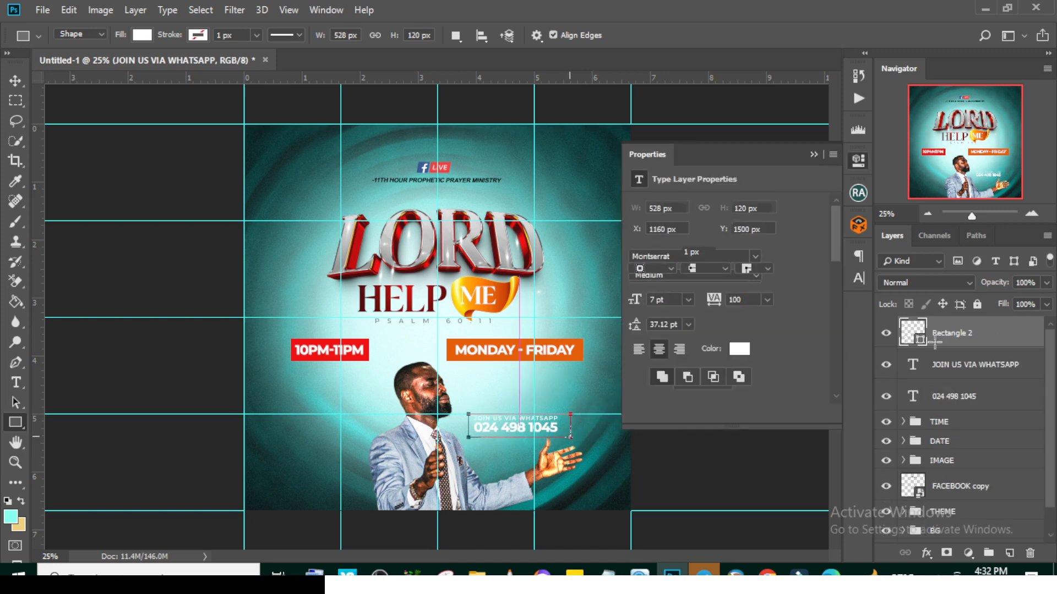
pyautogui.press('v')
pyautogui.moveTo(954, 342); pyautogui.dragTo(921, 404)
pyautogui.doubleClick(921, 404)
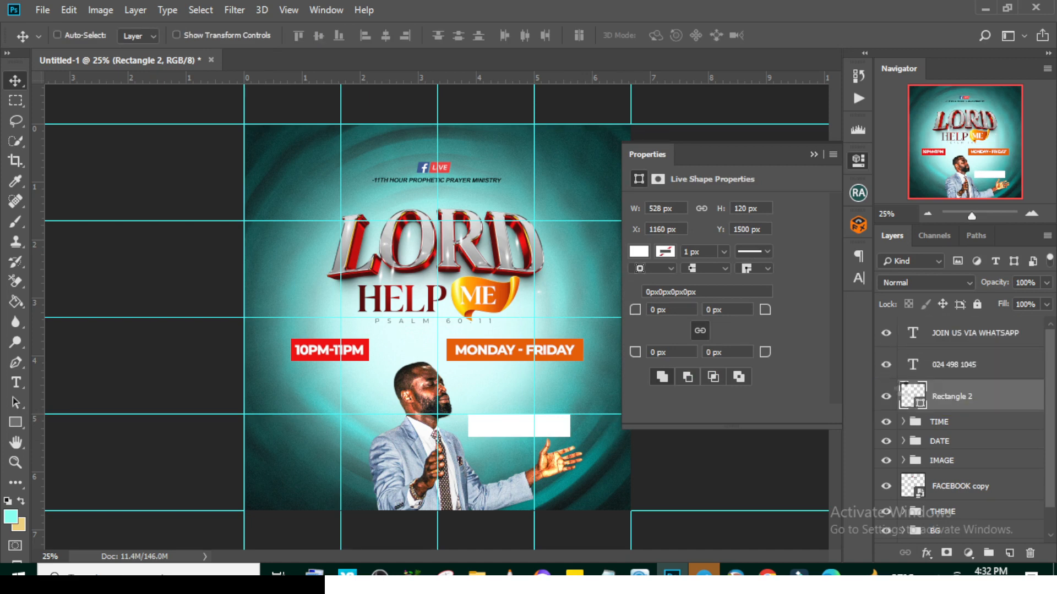
pyautogui.click(587, 166)
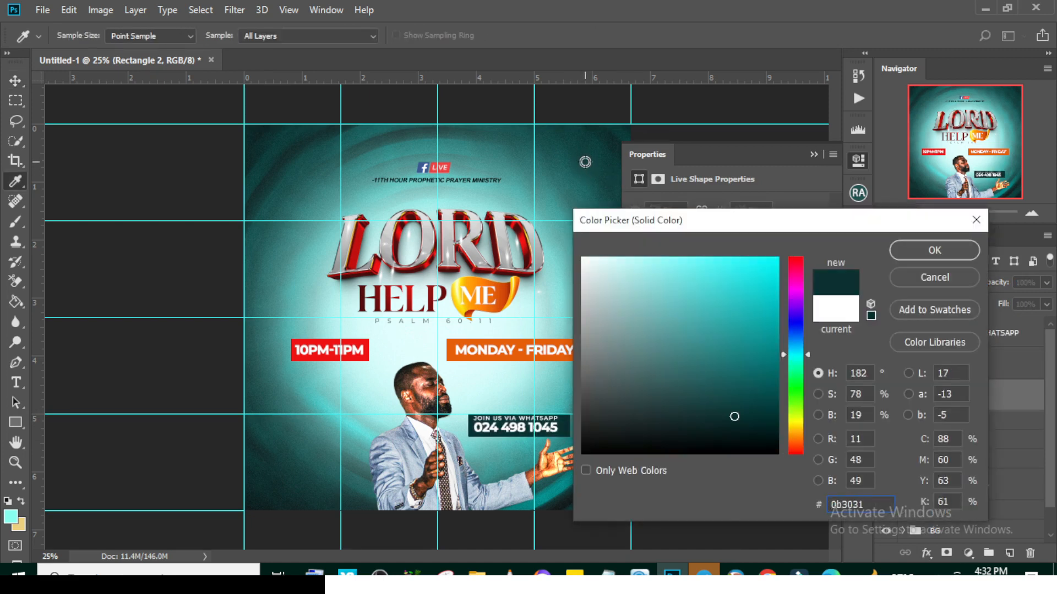
pyautogui.click(923, 252)
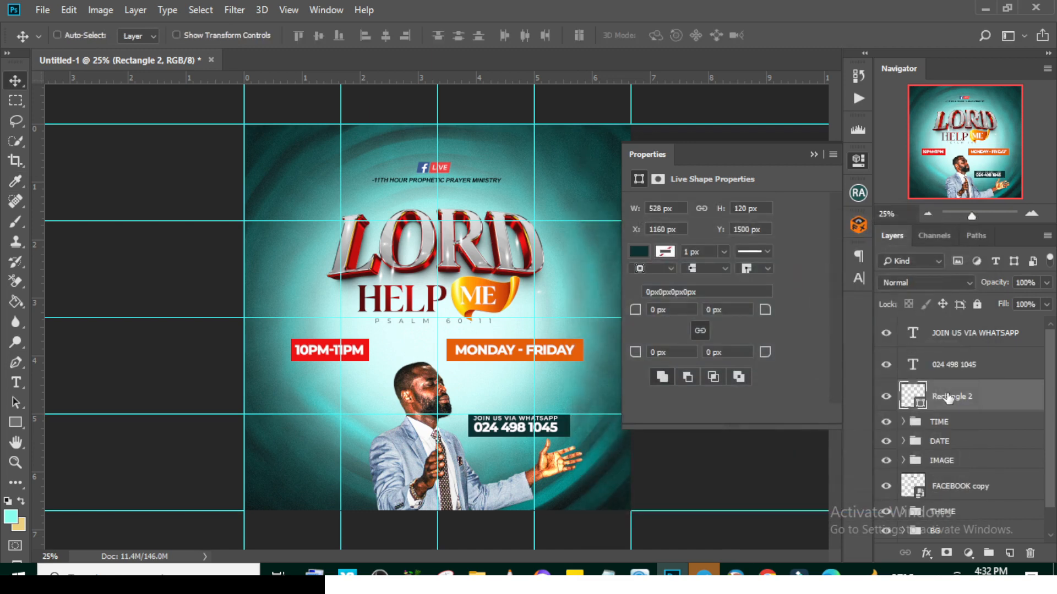
# Step: Centre the JOIN US VIA WHATSAPP line and the phone number inside the dark teal rectangle
pyautogui.hotkey('alt', ']')
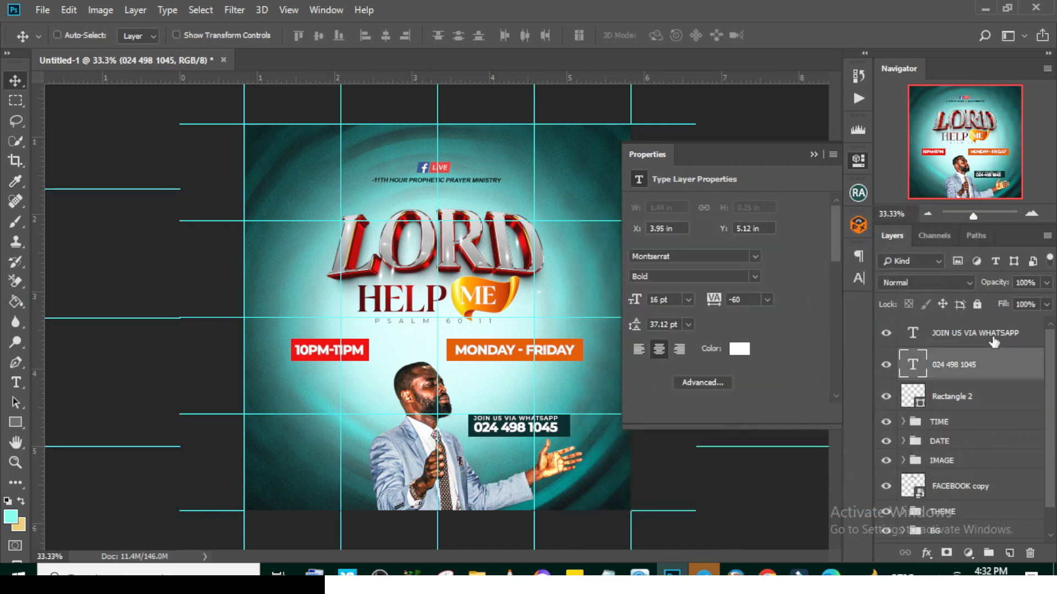
pyautogui.hotkey('ctrl', '+')
pyautogui.click(814, 156)
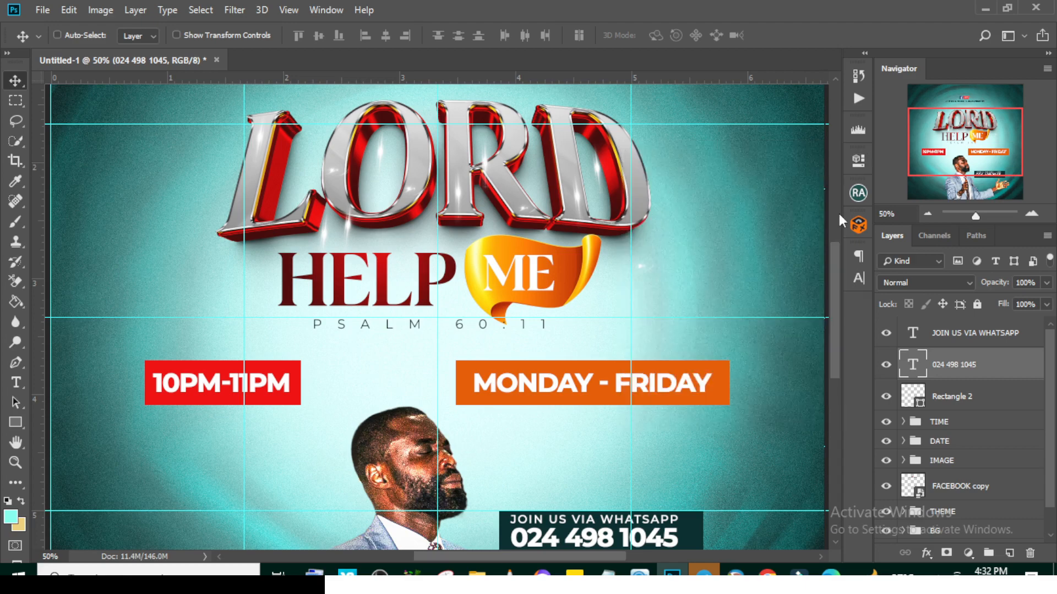
pyautogui.moveTo(835, 257); pyautogui.dragTo(833, 318)
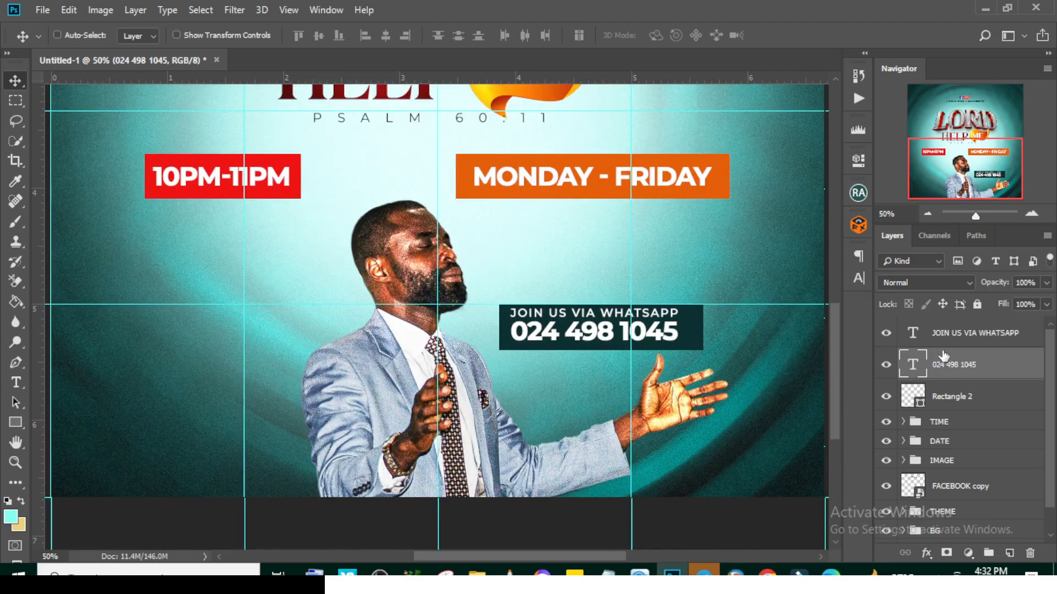
pyautogui.hotkey('alt', ']')
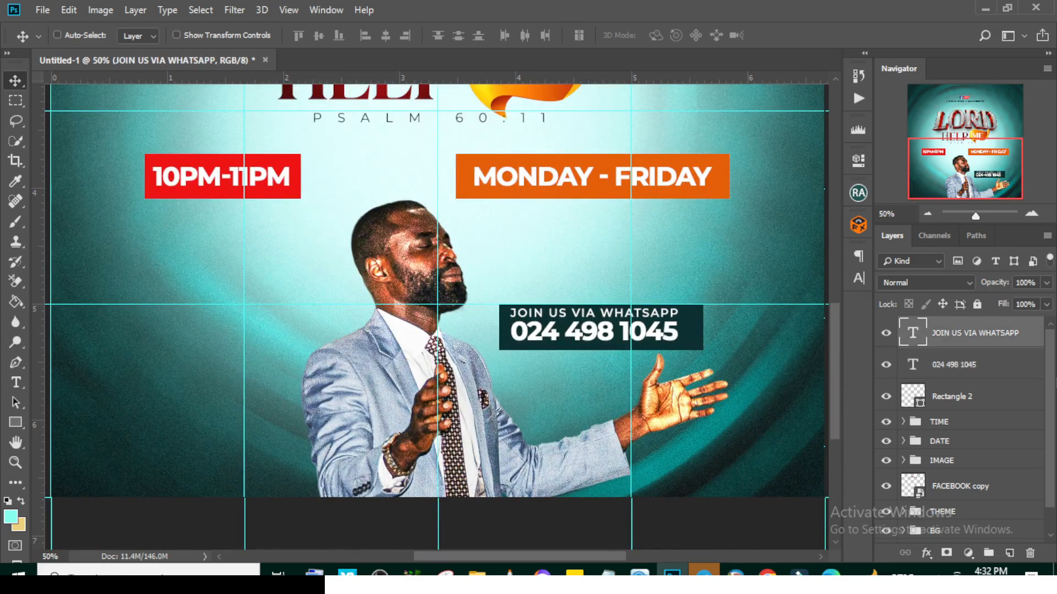
pyautogui.click(982, 372)
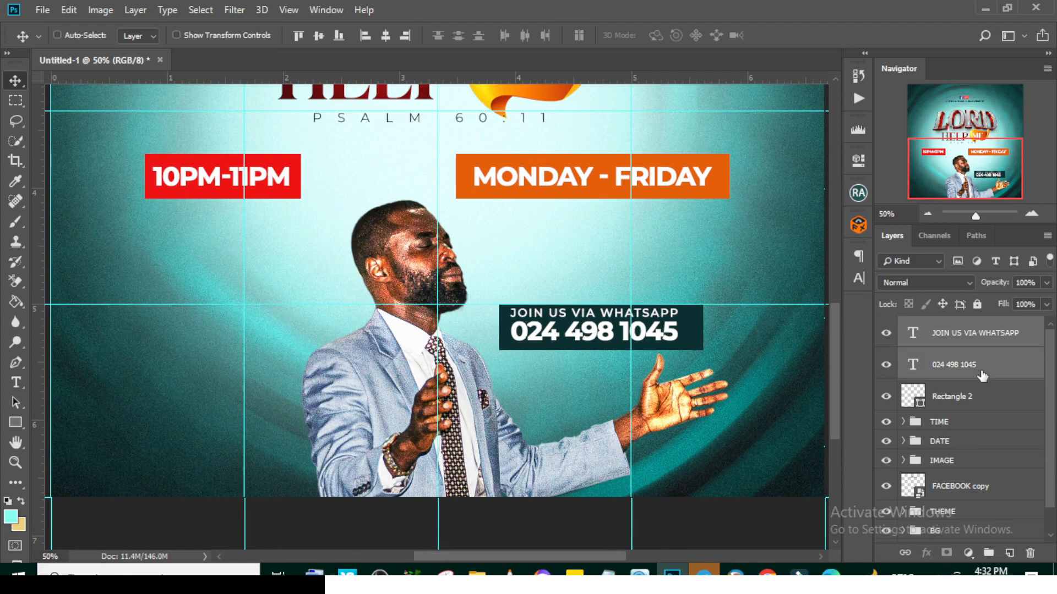
pyautogui.click(961, 333)
pyautogui.keyDown('shift'); pyautogui.click(958, 366); pyautogui.keyUp('shift')
pyautogui.hotkey('ctrl', '0')
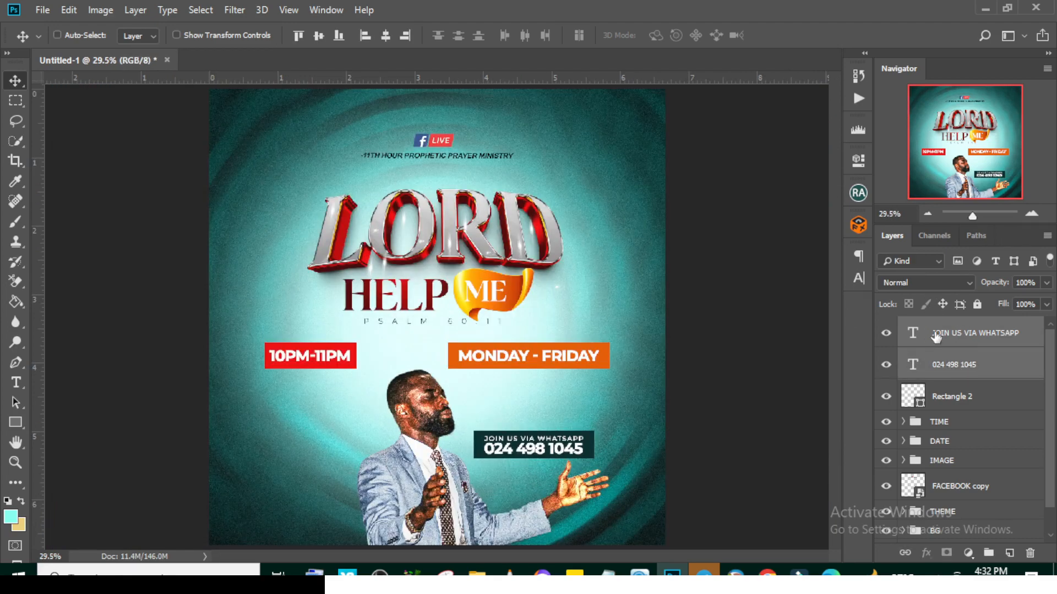
# Step: Group the WhatsApp line, the phone number and their rectangle, and name the group WHATAPP
pyautogui.keyDown('shift'); pyautogui.click(952, 398); pyautogui.keyUp('shift')
pyautogui.hotkey('ctrl', 'g')
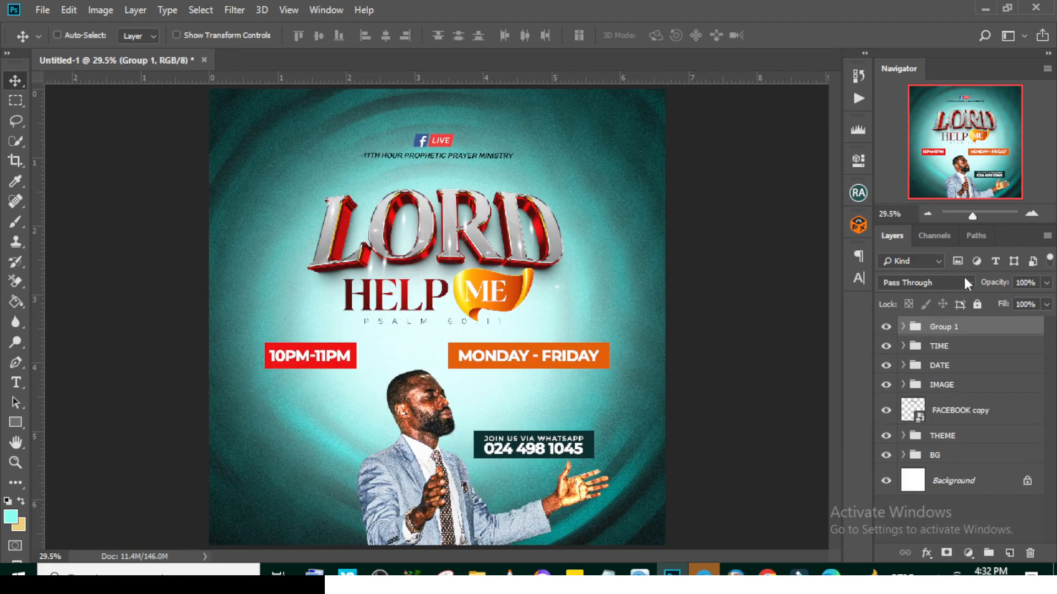
pyautogui.doubleClick(941, 330)
pyautogui.write('WHATAPP')
pyautogui.press('Return')
# Step: Move the WHATAPP group up and to the right, between the MONDAY - FRIDAY banner and the man's outstretched hand
pyautogui.press('c')
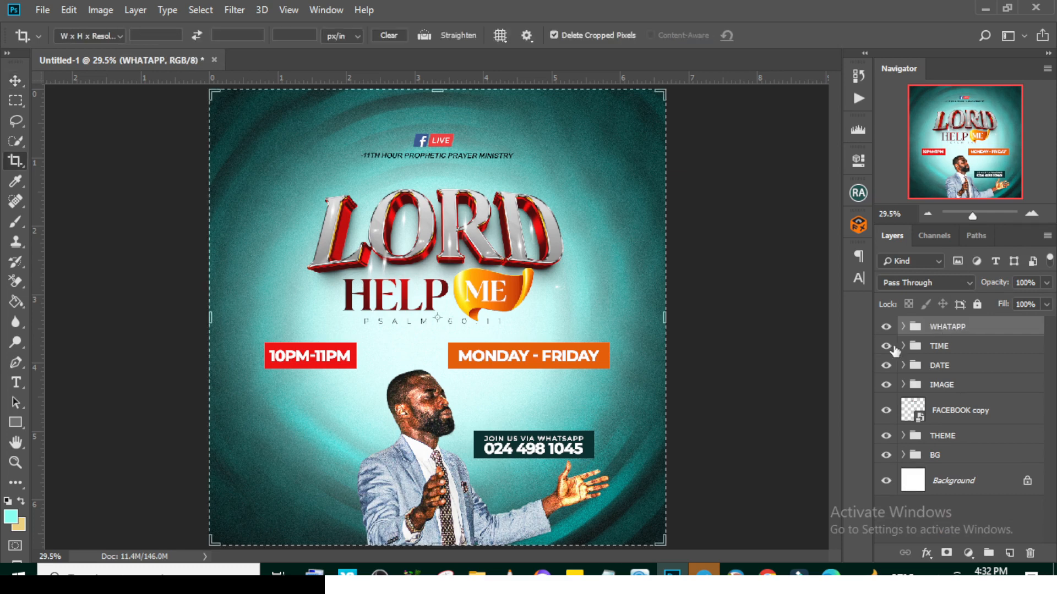
pyautogui.press('v')
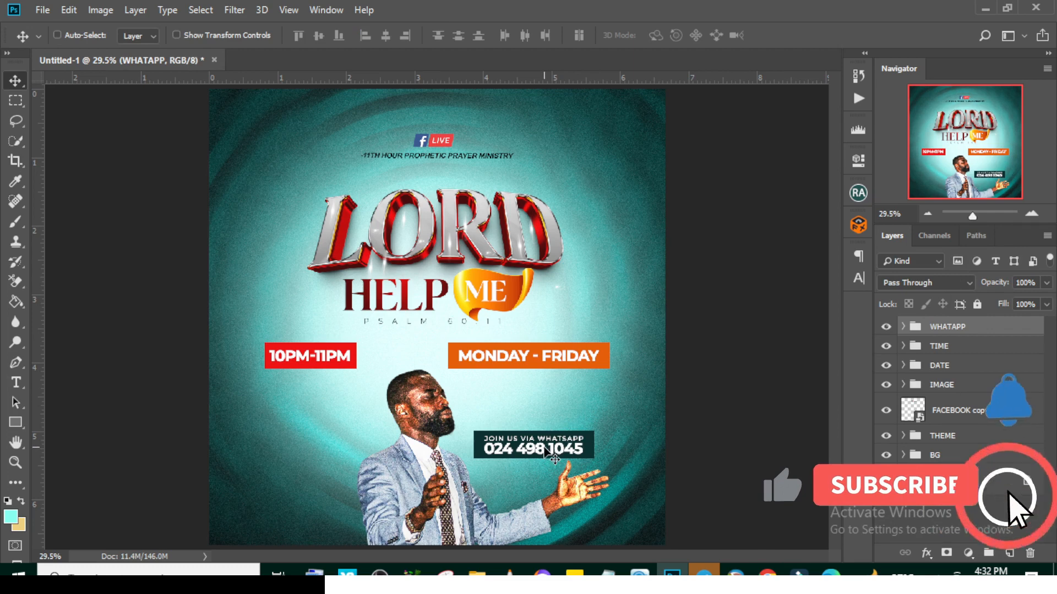
pyautogui.moveTo(553, 432); pyautogui.dragTo(552, 420)
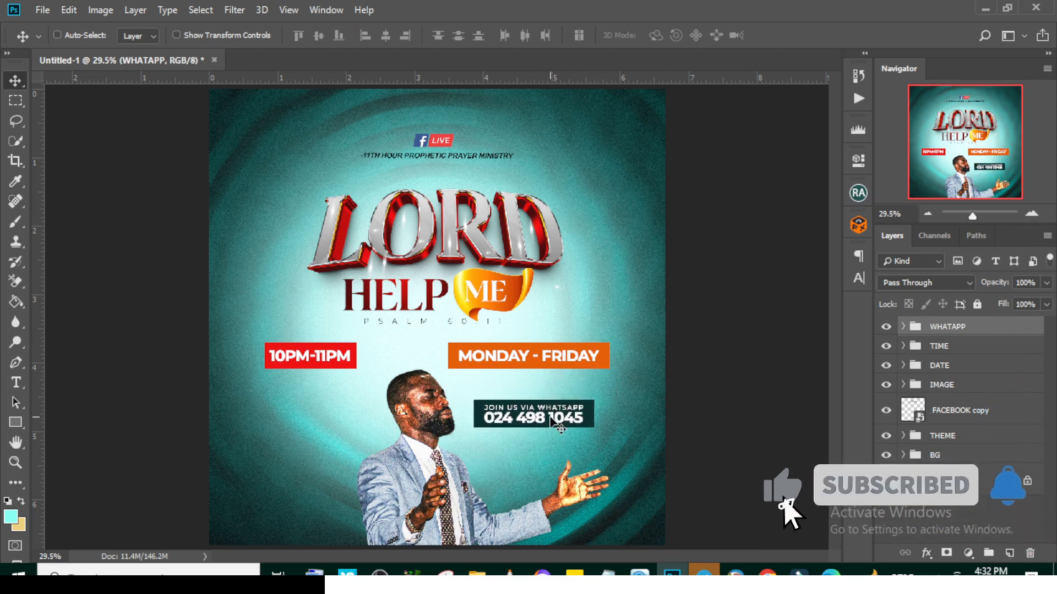
pyautogui.hotkey('shift', 'Up')
pyautogui.hotkey('shift', 'Up')
pyautogui.hotkey('shift', 'Up')
pyautogui.hotkey('shift', 'Up')
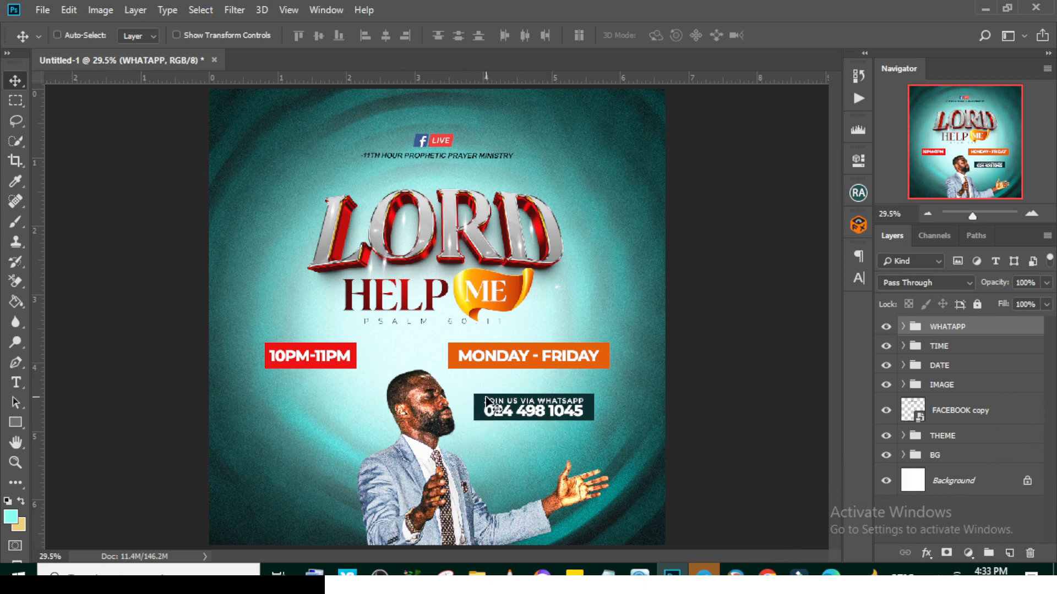
pyautogui.moveTo(486, 400); pyautogui.dragTo(515, 401)
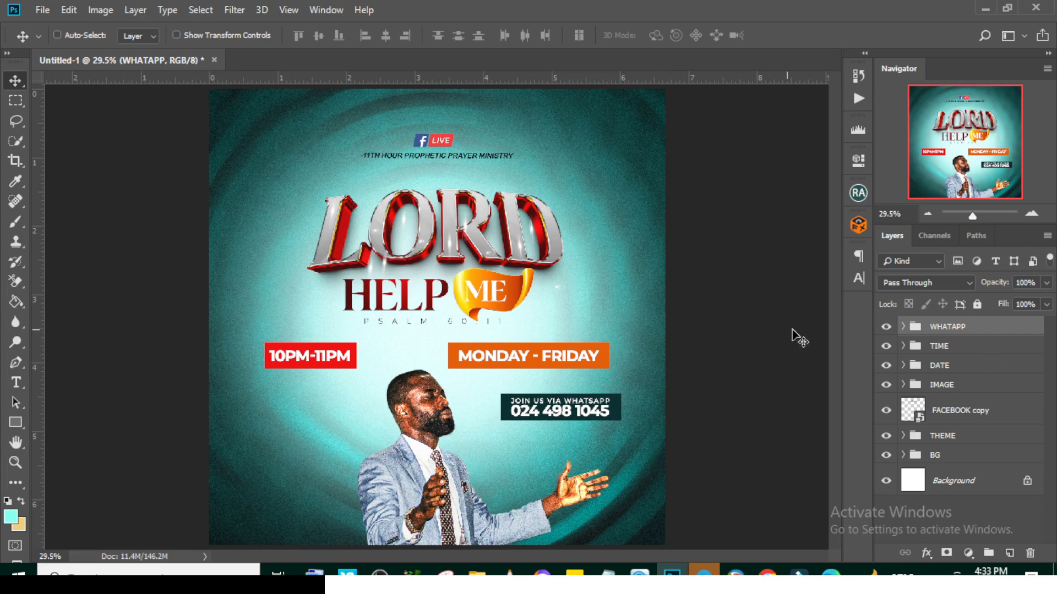
# Step: Add the pastor's title and name from the 33 text file as a new text layer beside the man's shoulder
pyautogui.press('t')
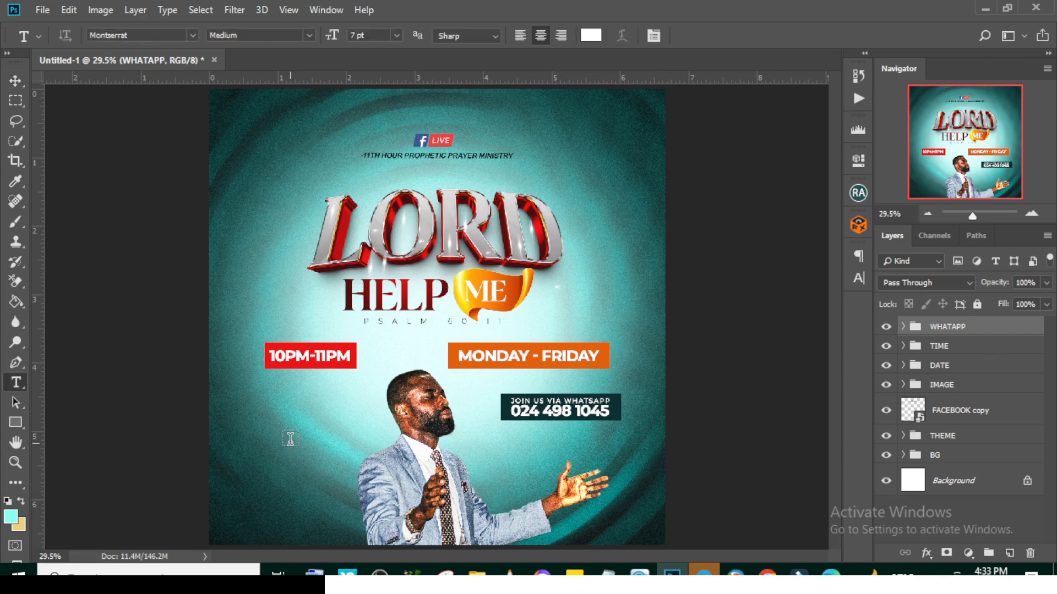
pyautogui.click(290, 437)
pyautogui.hotkey('alt', 'Tab')
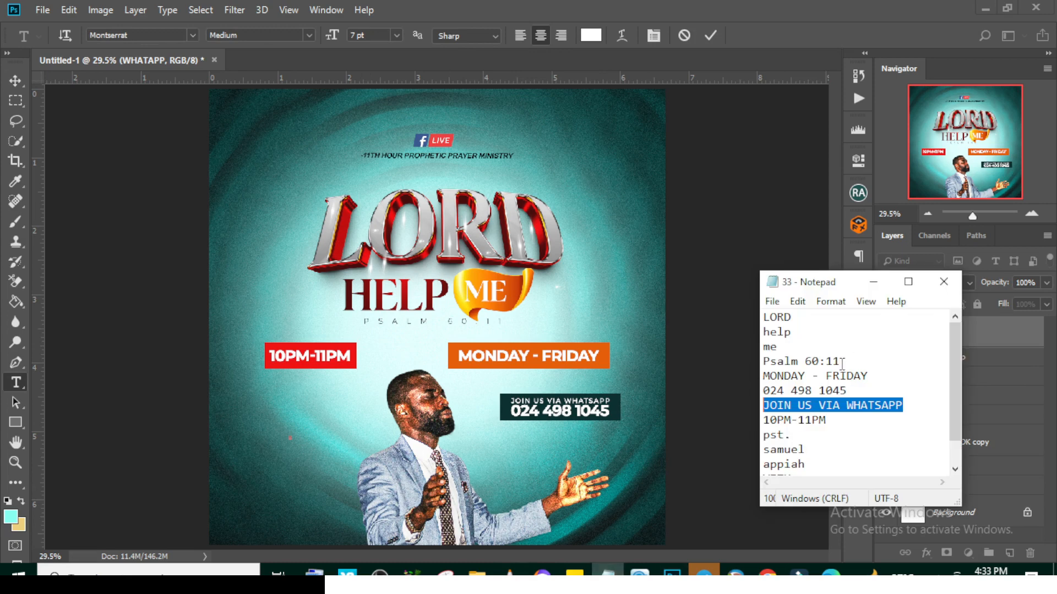
pyautogui.scroll(-1, 817, 387)
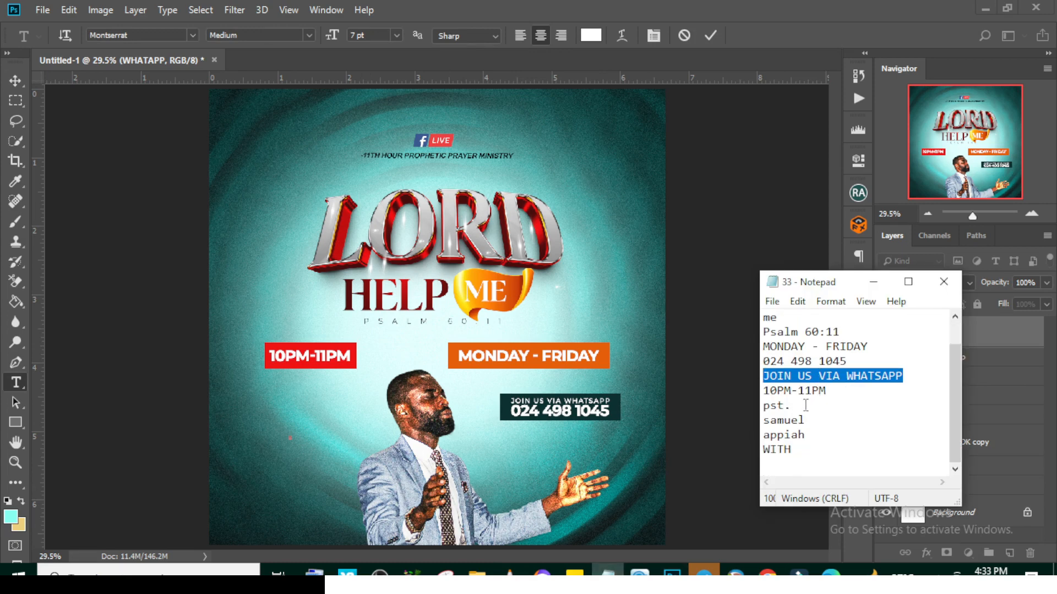
pyautogui.moveTo(805, 441); pyautogui.dragTo(759, 407)
pyautogui.hotkey('ctrl', 'c')
pyautogui.click(586, 6)
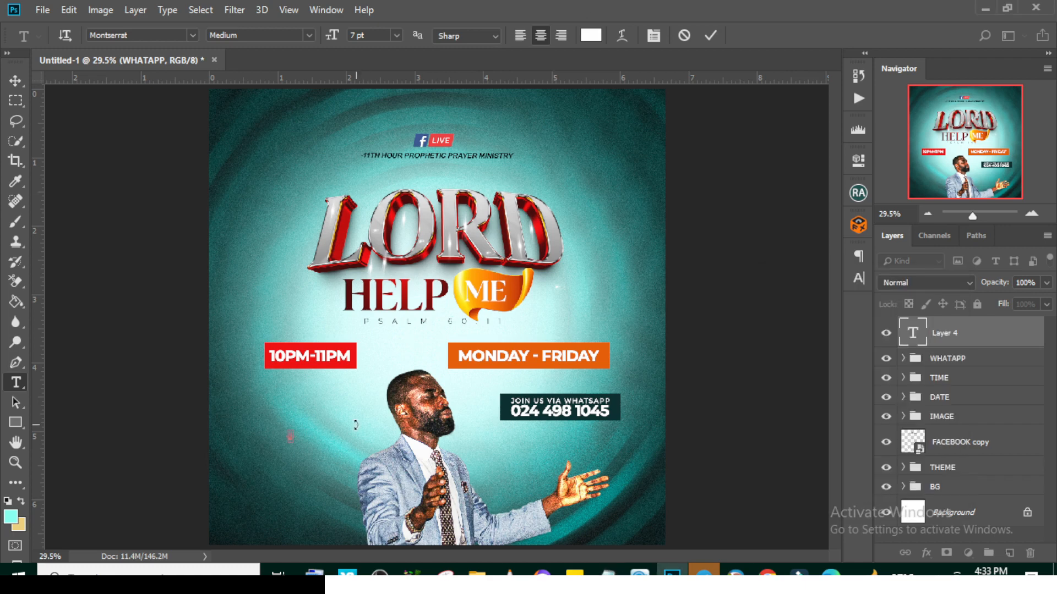
pyautogui.hotkey('ctrl', 'v')
pyautogui.hotkey('ctrl', 'Return')
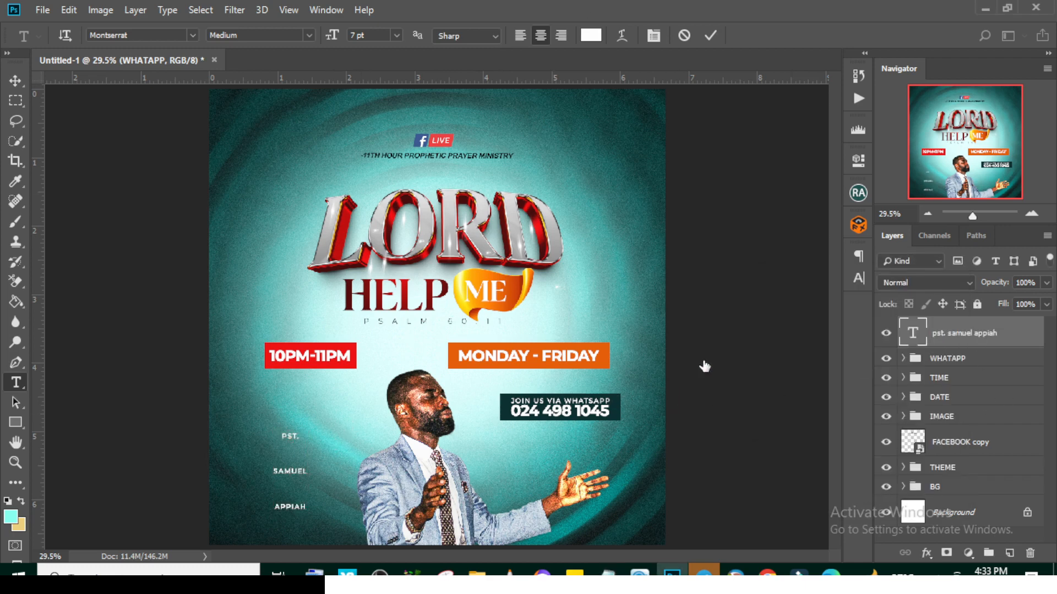
# Step: Set the pastor's name text to 9 pt with 9.8 pt leading
pyautogui.press('v')
pyautogui.click(860, 277)
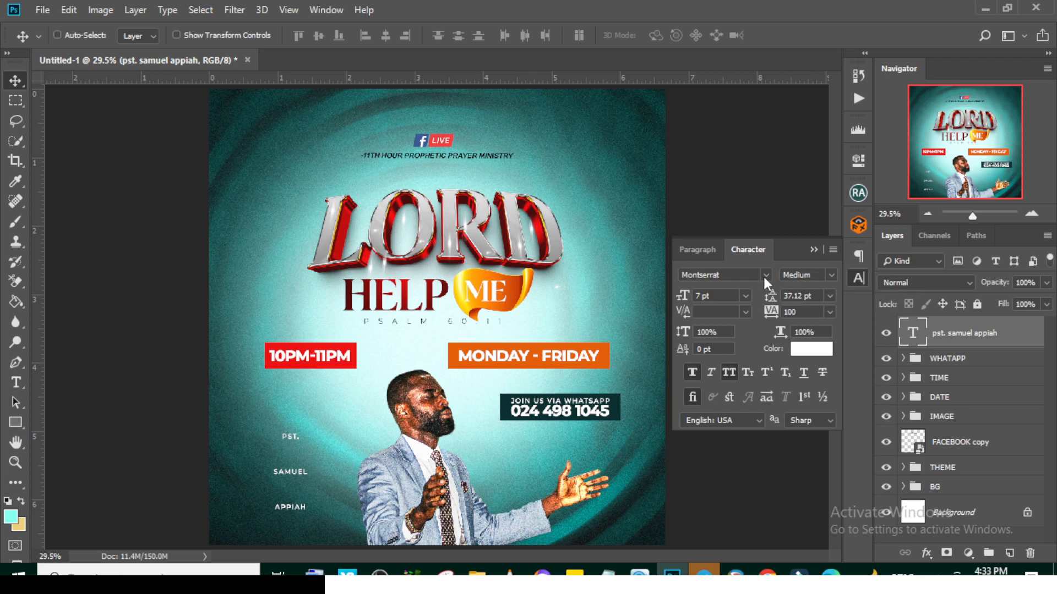
pyautogui.press('Return')
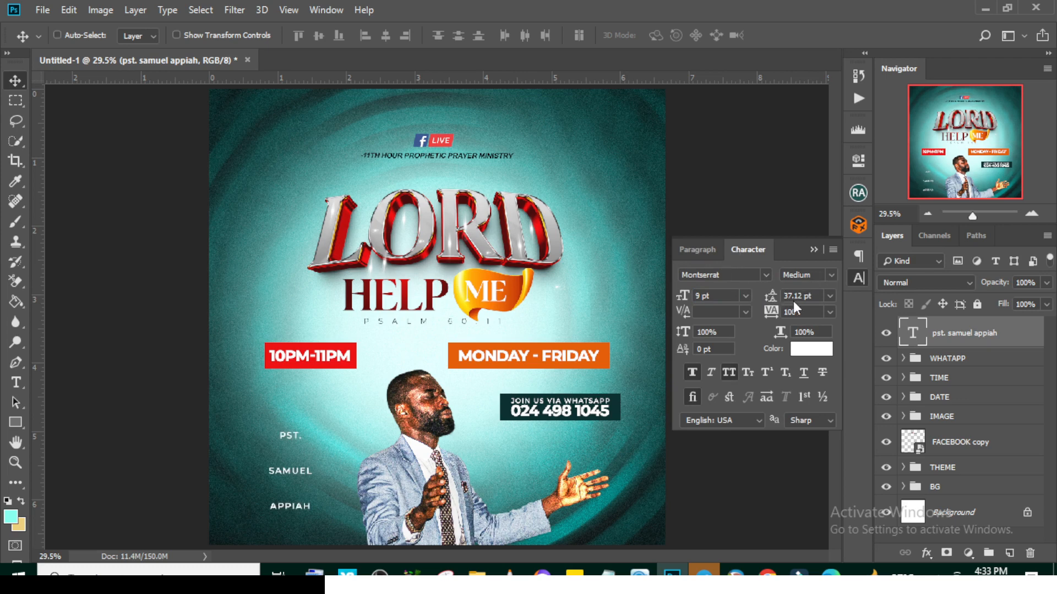
pyautogui.click(818, 297)
pyautogui.write('9')
pyautogui.press('Return')
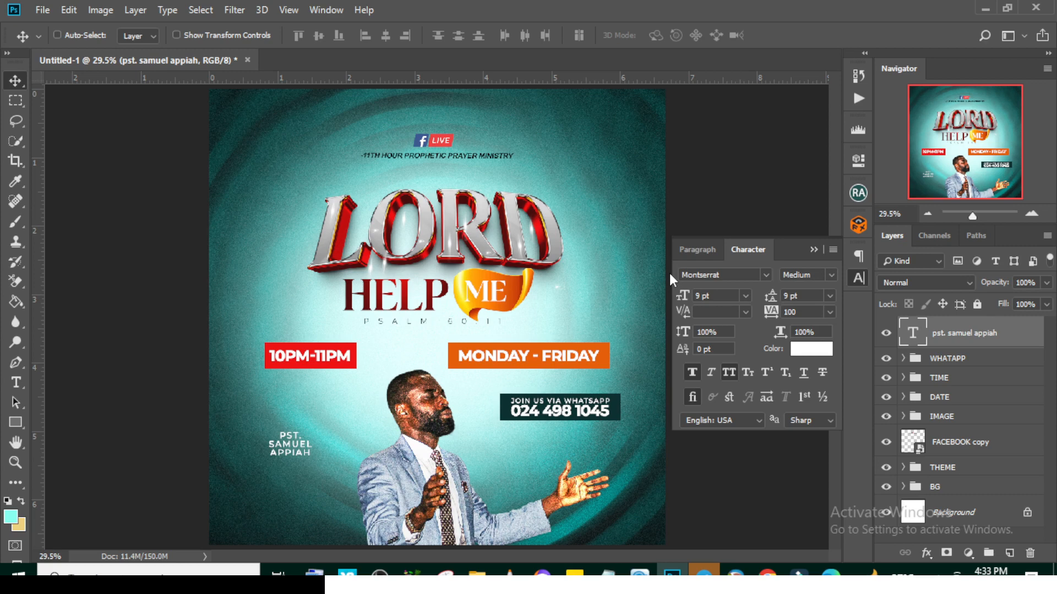
pyautogui.click(803, 298)
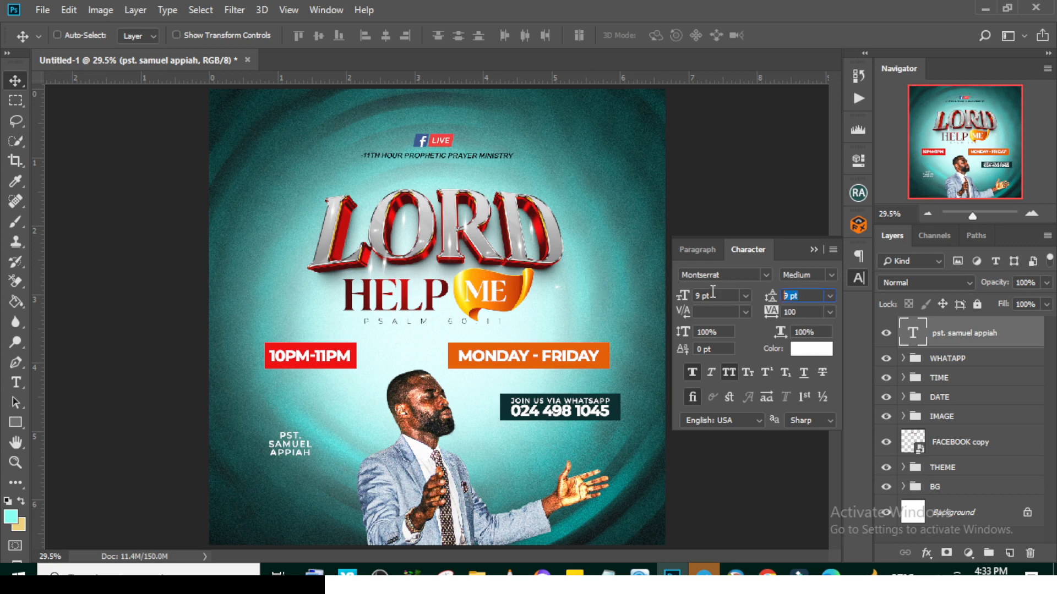
pyautogui.write('9.8')
pyautogui.press('Return')
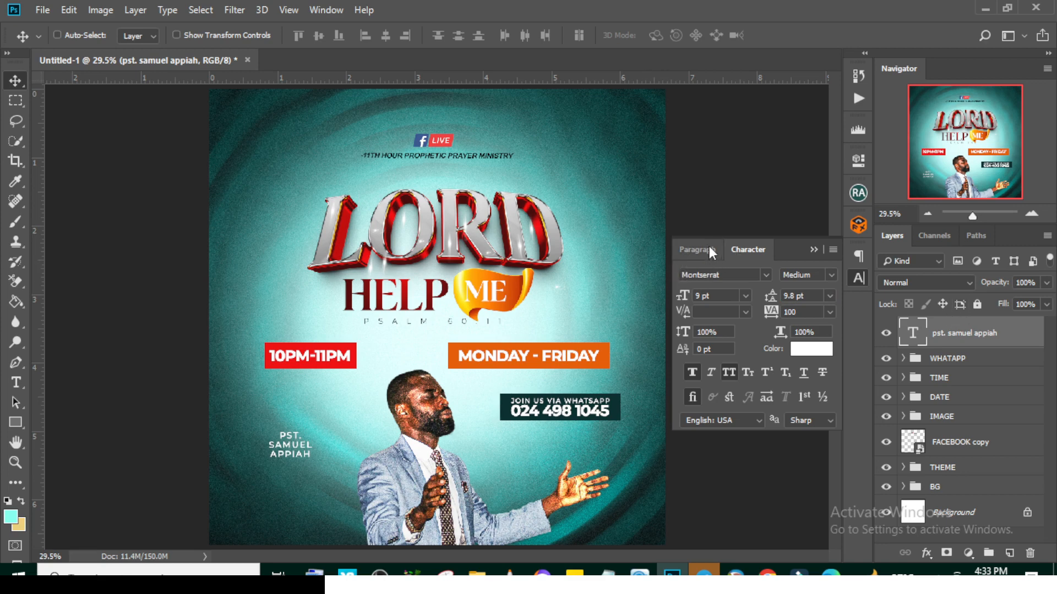
# Step: Right-align the pastor's name text and move it down and to the right, close to the man's sleeve
pyautogui.click(709, 246)
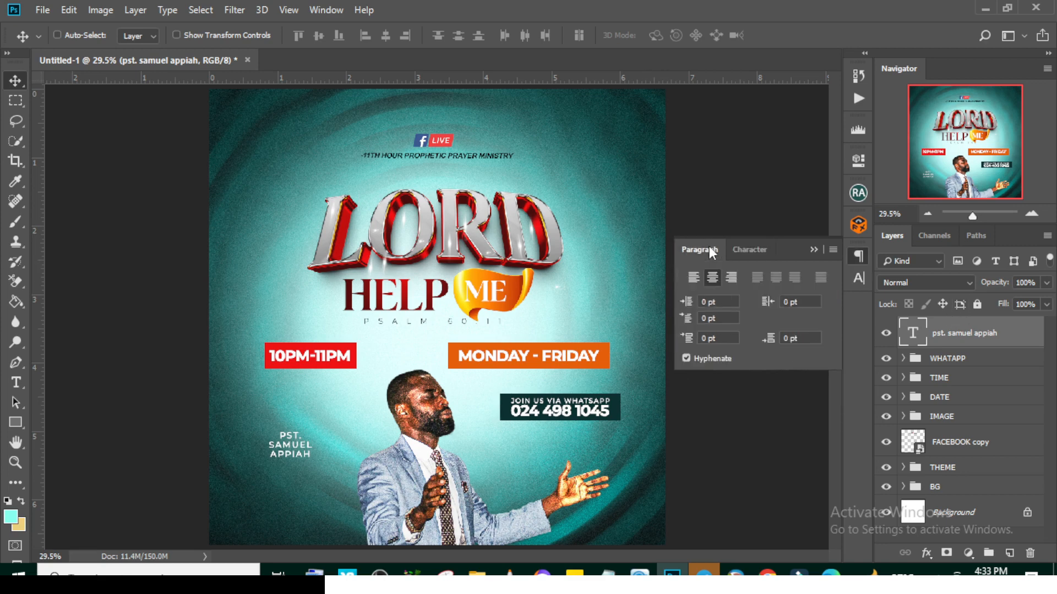
pyautogui.click(731, 279)
pyautogui.moveTo(292, 452); pyautogui.dragTo(339, 518)
# Step: Draw a thin white vertical bar, 4 px wide and 126 px high, beside the pastor's name and nudge it up and left close to the text
pyautogui.click(15, 422)
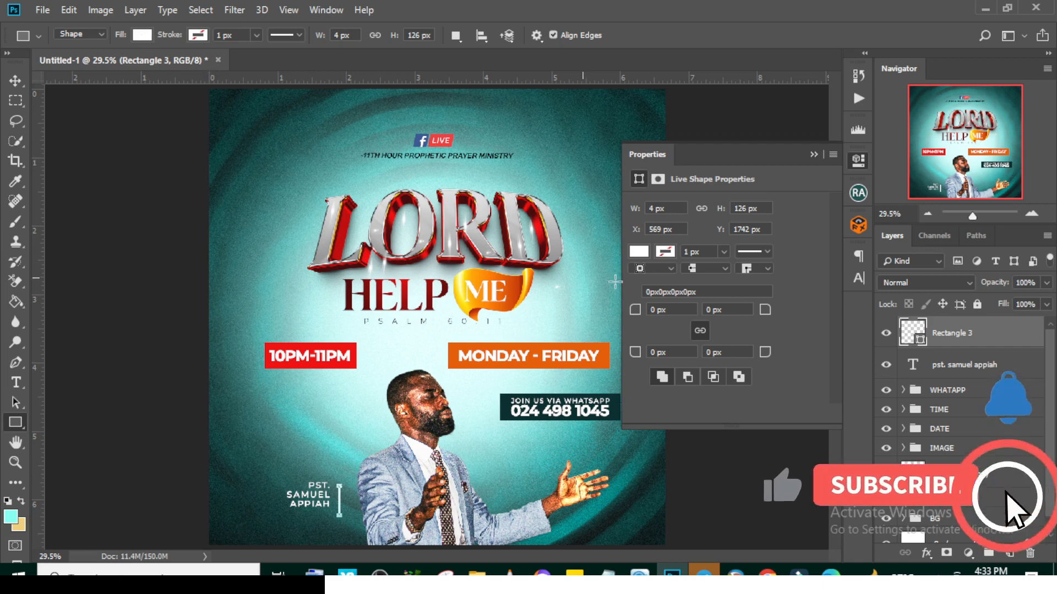
pyautogui.press('v')
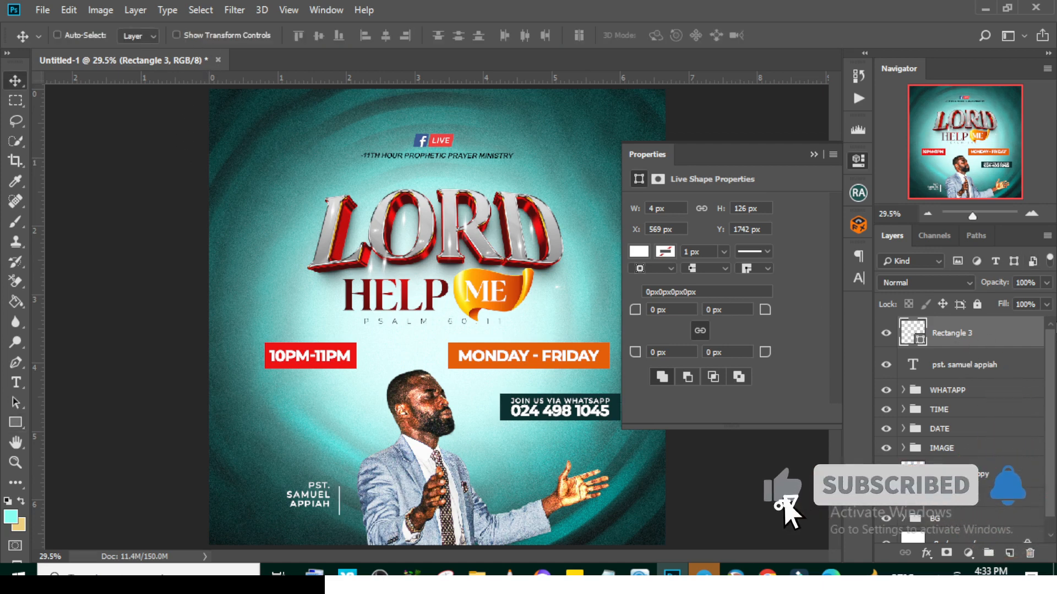
pyautogui.press('Up')
pyautogui.press('Up')
pyautogui.press('Up')
pyautogui.press('Up')
pyautogui.press('Up')
pyautogui.press('Up')
pyautogui.press('Up')
pyautogui.press('Up')
pyautogui.press('Up')
pyautogui.press('Up')
pyautogui.press('Up')
pyautogui.press('Up')
pyautogui.press('Up')
pyautogui.press('Up')
pyautogui.press('Up')
pyautogui.press('Up')
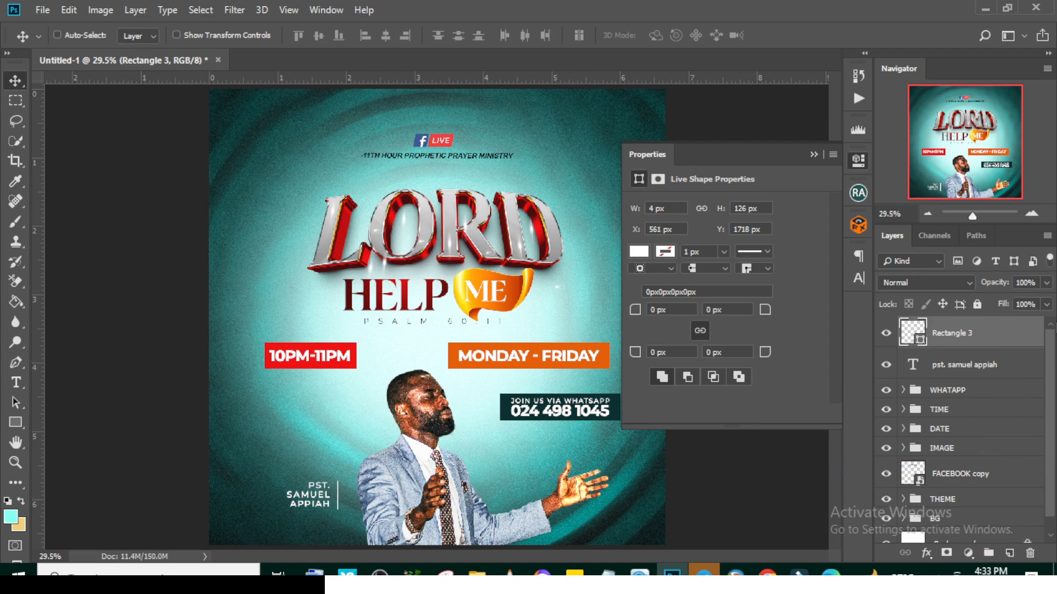
pyautogui.press('Left')
pyautogui.press('Left')
pyautogui.press('Left')
pyautogui.press('Left')
pyautogui.press('Left')
pyautogui.press('Left')
pyautogui.press('Left')
pyautogui.press('Left')
pyautogui.press('Left')
pyautogui.press('Left')
pyautogui.press('Left')
pyautogui.press('Left')
# Step: Make the PST. line of the name text Bold and colour it the time banner's red, ee1313
pyautogui.click(945, 370)
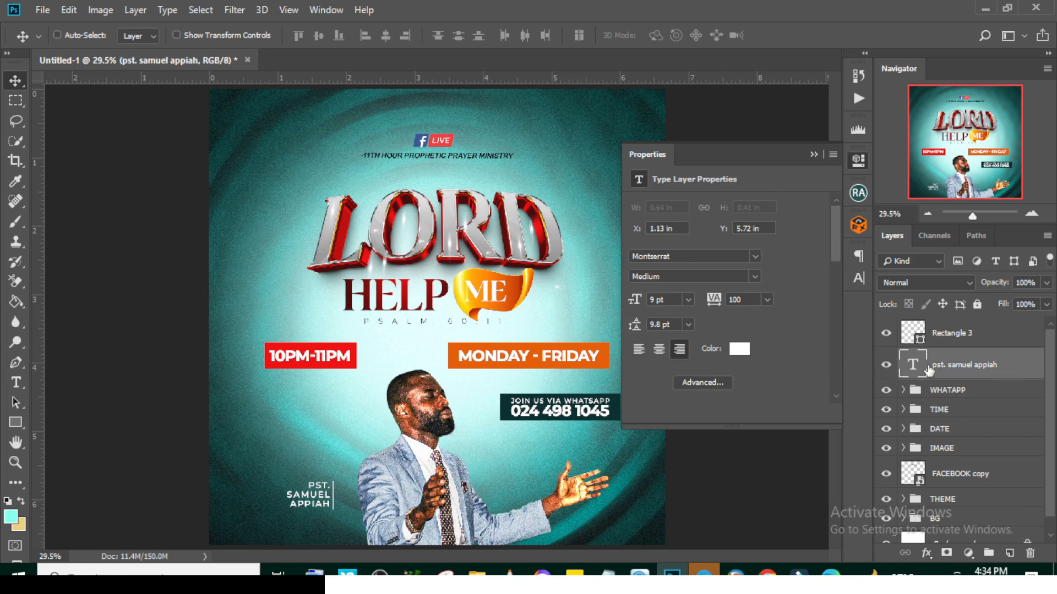
pyautogui.click(857, 279)
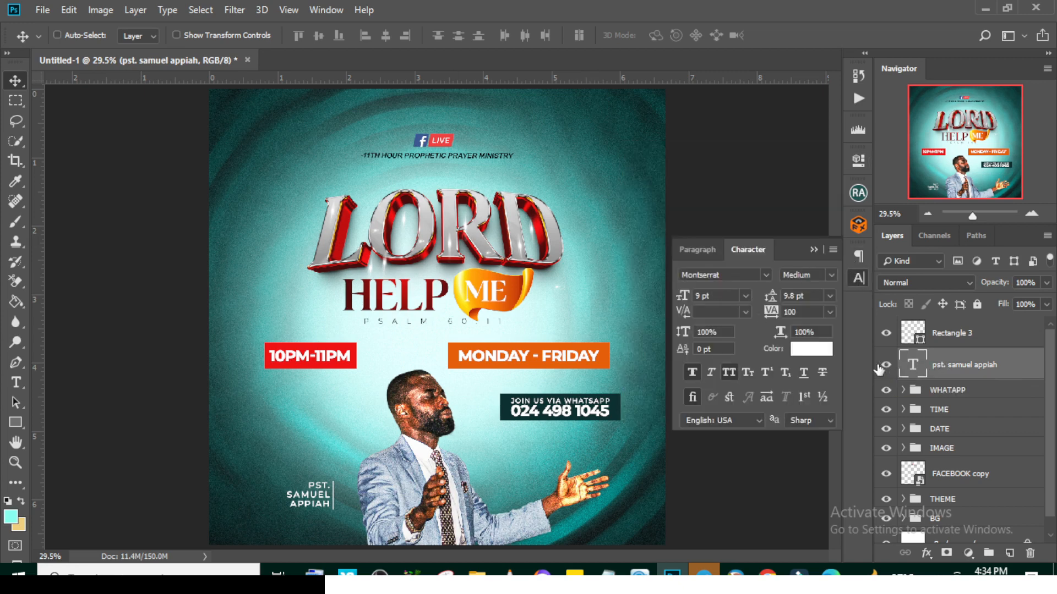
pyautogui.doubleClick(911, 365)
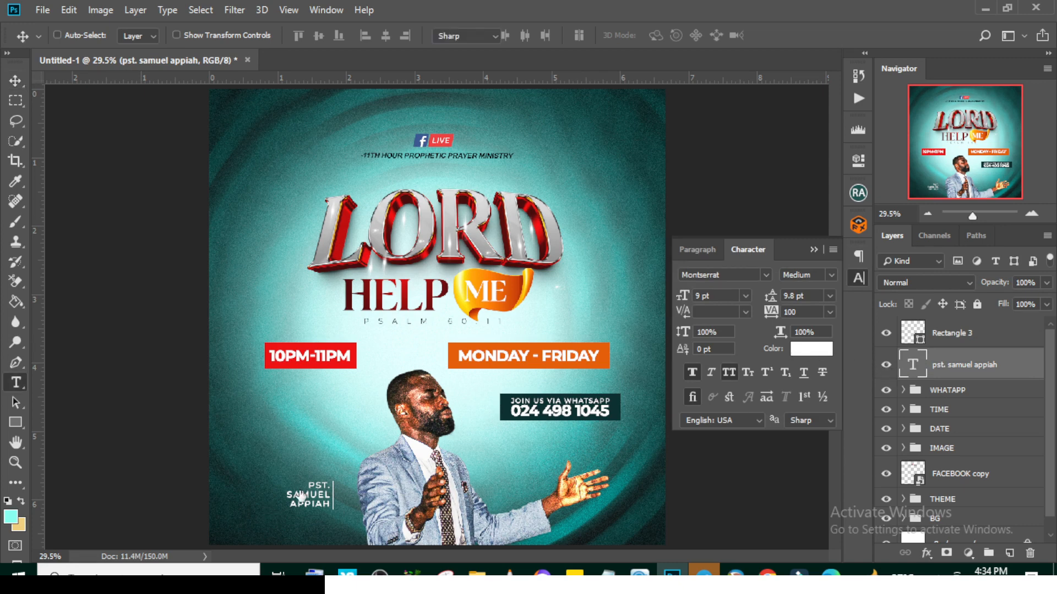
pyautogui.moveTo(308, 477); pyautogui.dragTo(333, 477)
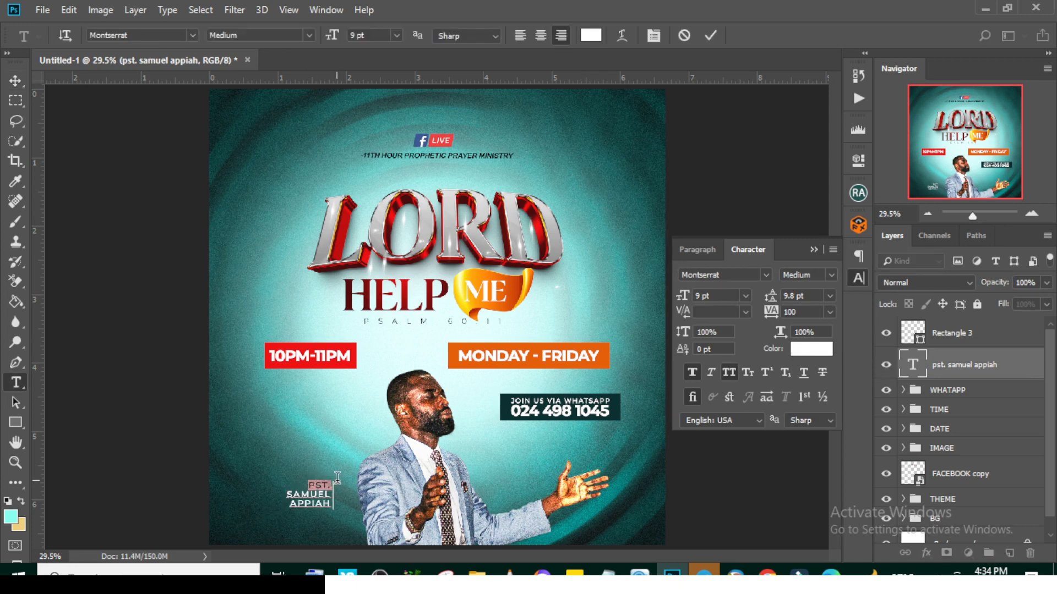
pyautogui.click(831, 273)
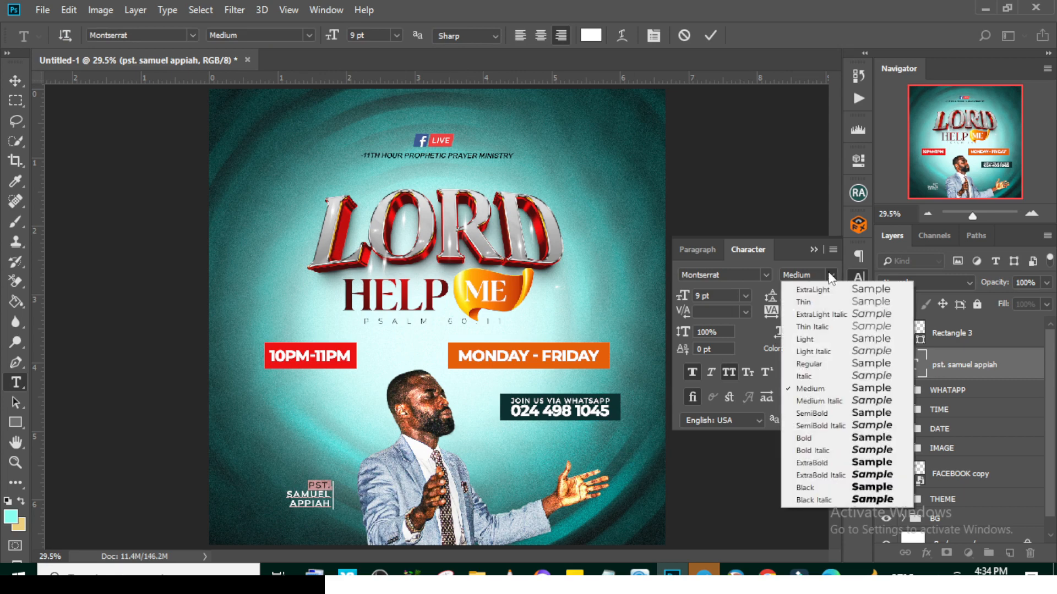
pyautogui.click(808, 438)
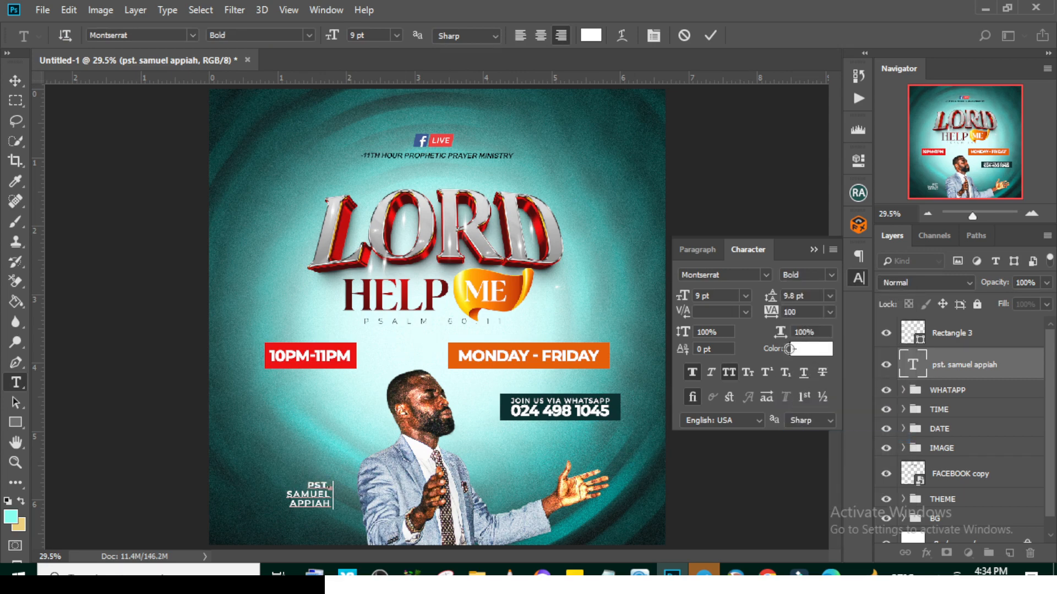
pyautogui.click(790, 349)
pyautogui.click(333, 368)
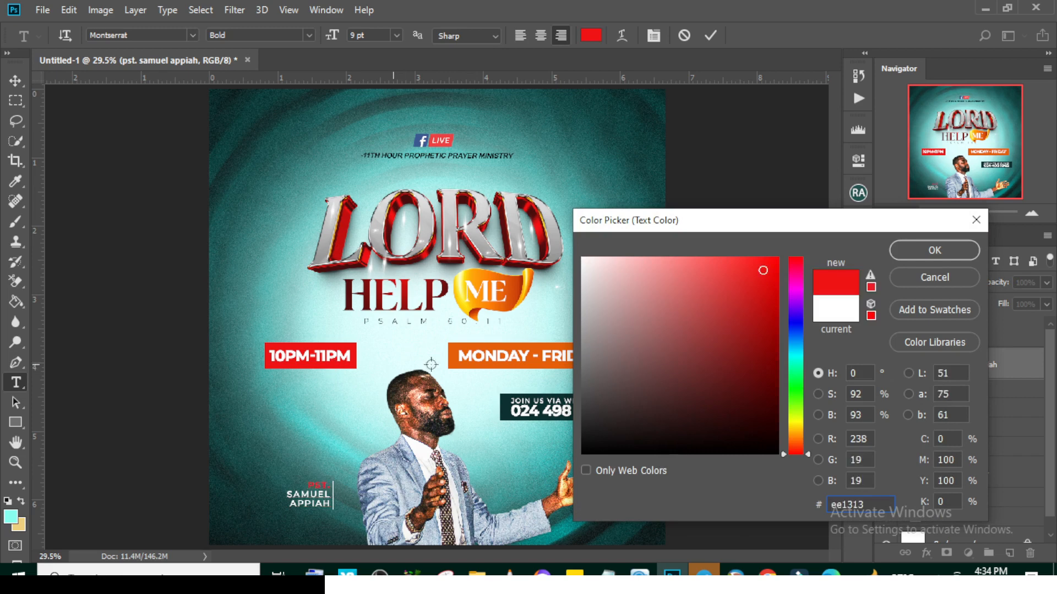
pyautogui.click(914, 248)
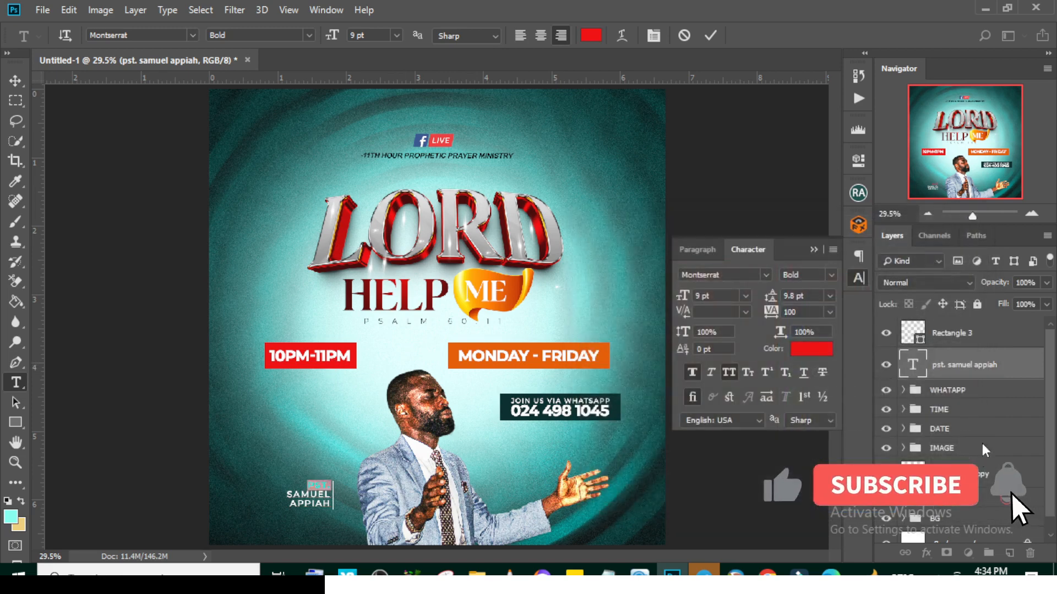
pyautogui.hotkey('ctrl', 'Return')
pyautogui.press('v')
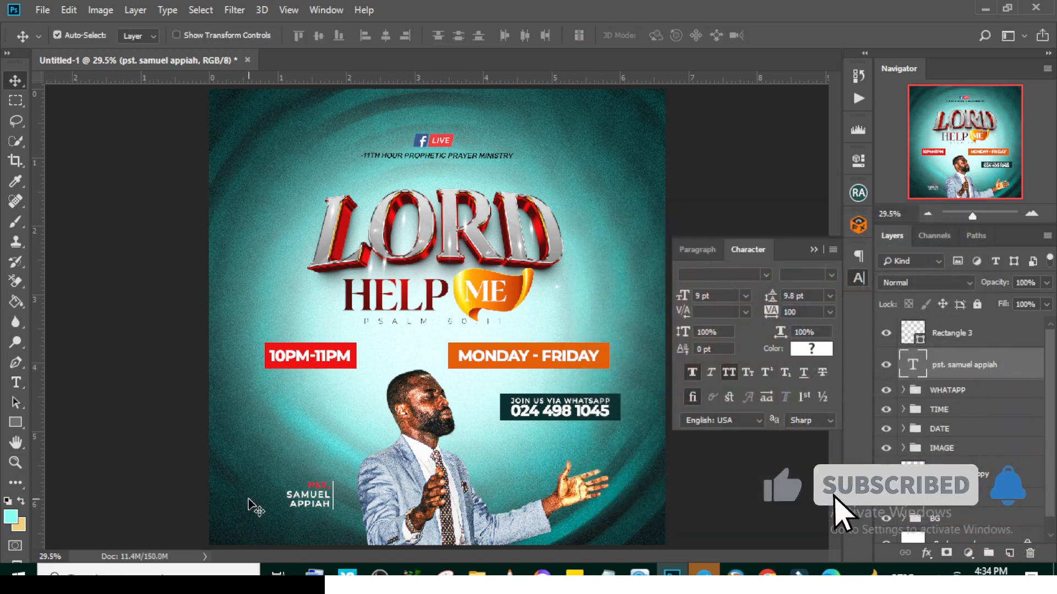
# Step: Duplicate the pastor's name layer, replace the copy's text with WITH and move it above the PST. line
pyautogui.hotkey('ctrl', 'j')
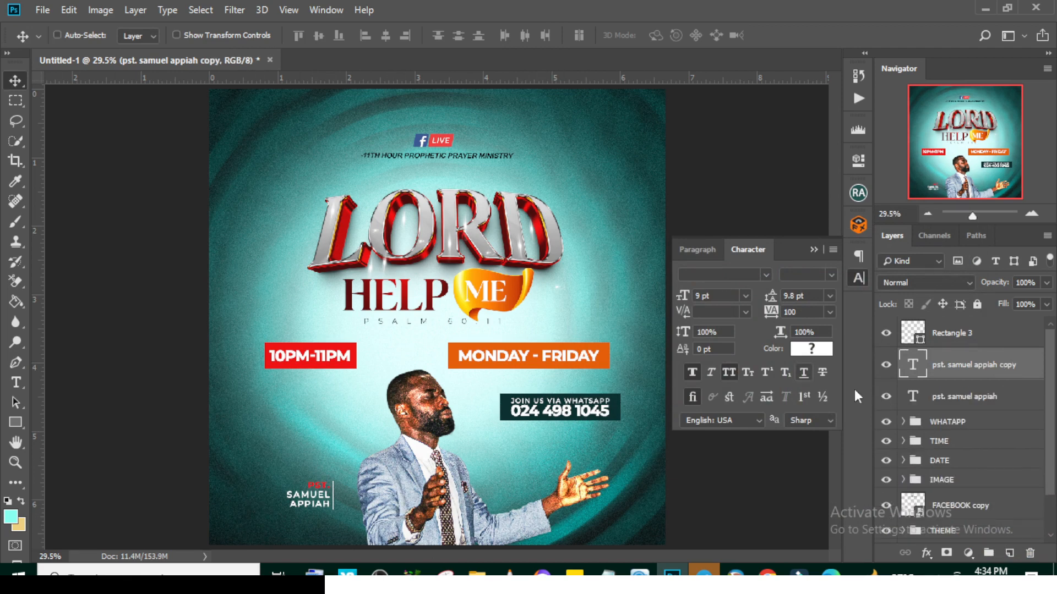
pyautogui.doubleClick(915, 365)
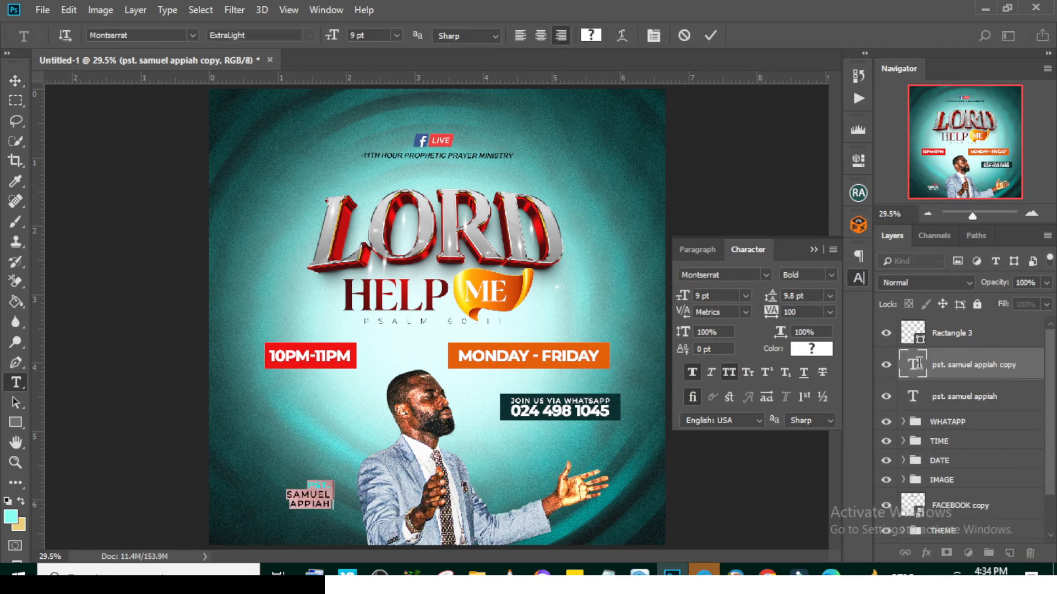
pyautogui.write('with')
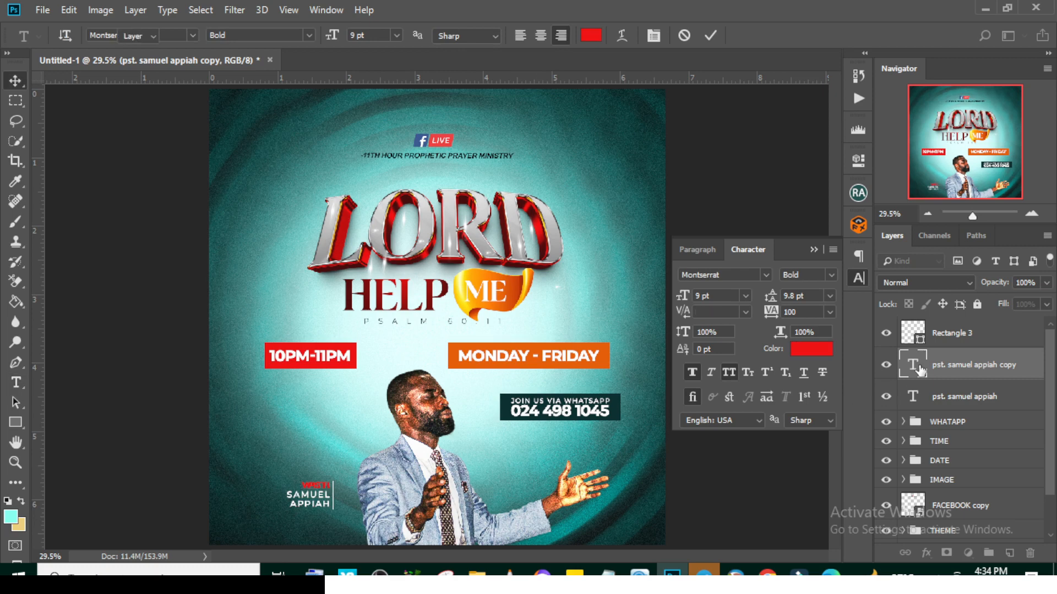
pyautogui.hotkey('ctrl', 'Return')
pyautogui.moveTo(309, 489); pyautogui.dragTo(311, 473)
# Step: Show the guides and add a vertical guide along the right edge of the pastor's name text
pyautogui.hotkey('ctrl', ';')
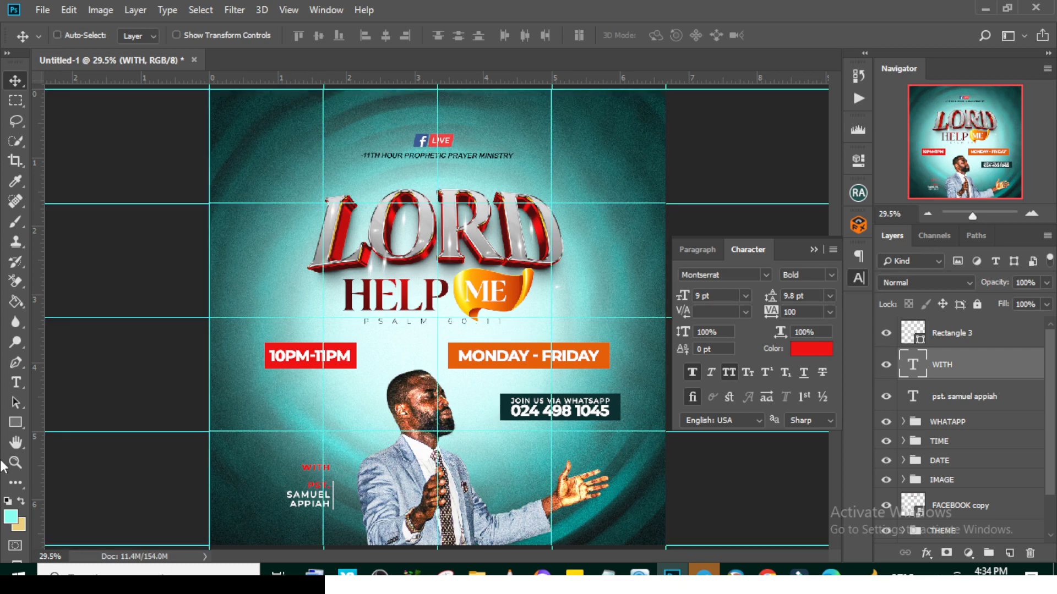
pyautogui.moveTo(44, 462); pyautogui.dragTo(218, 457)
pyautogui.moveTo(323, 458); pyautogui.dragTo(329, 485)
# Step: Scale the WITH text down to about 78% and place its right edge against the new guide
pyautogui.hotkey('ctrl', 't')
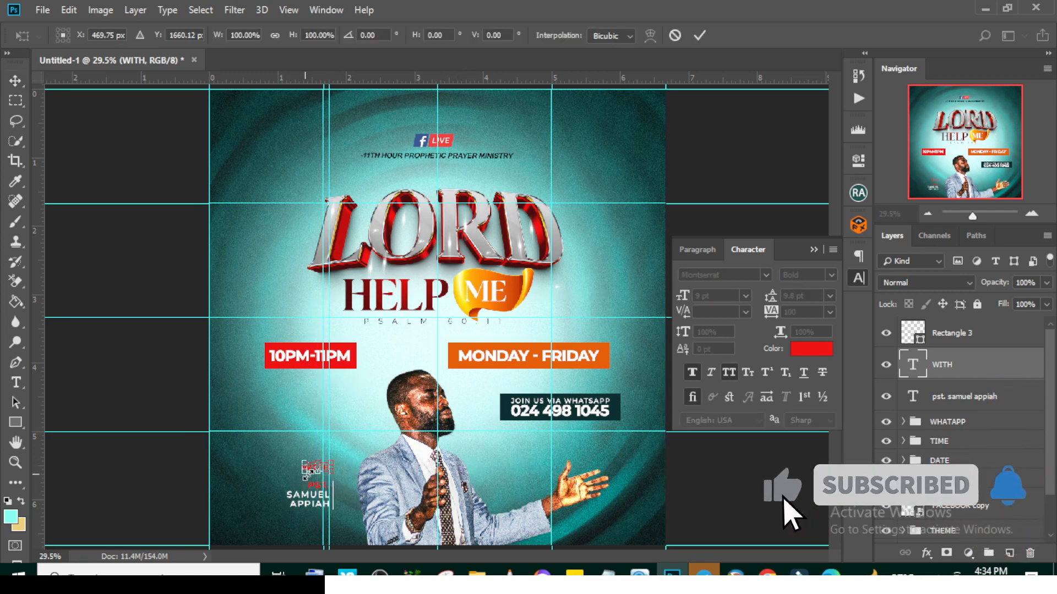
pyautogui.moveTo(302, 474); pyautogui.dragTo(310, 471)
pyautogui.press('Return')
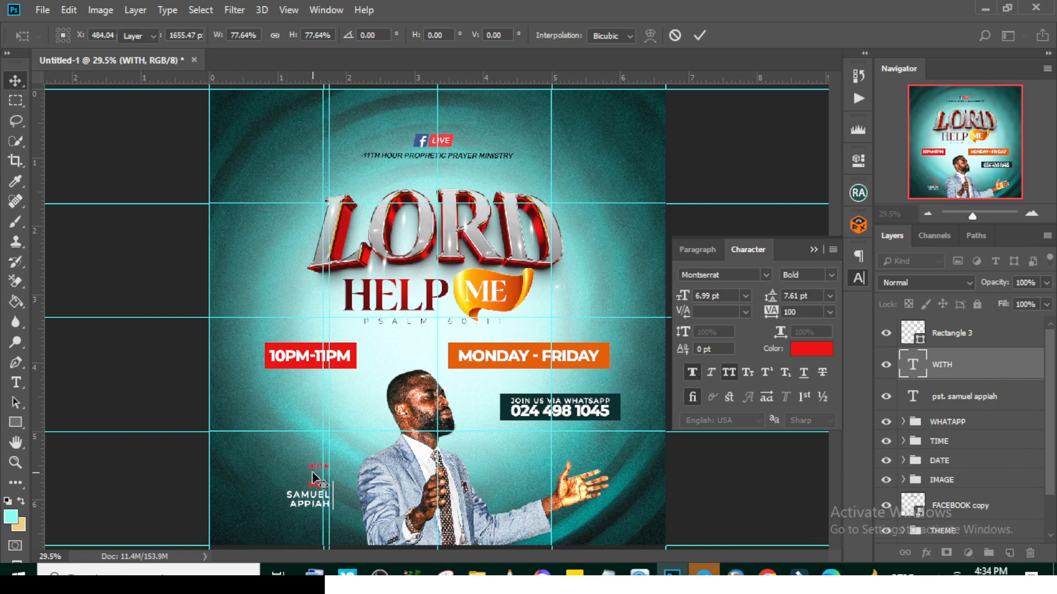
# Step: Draw a 123 by 51 px rectangle over the WITH text and fill it with the time banner's red, ee1313
pyautogui.click(11, 423)
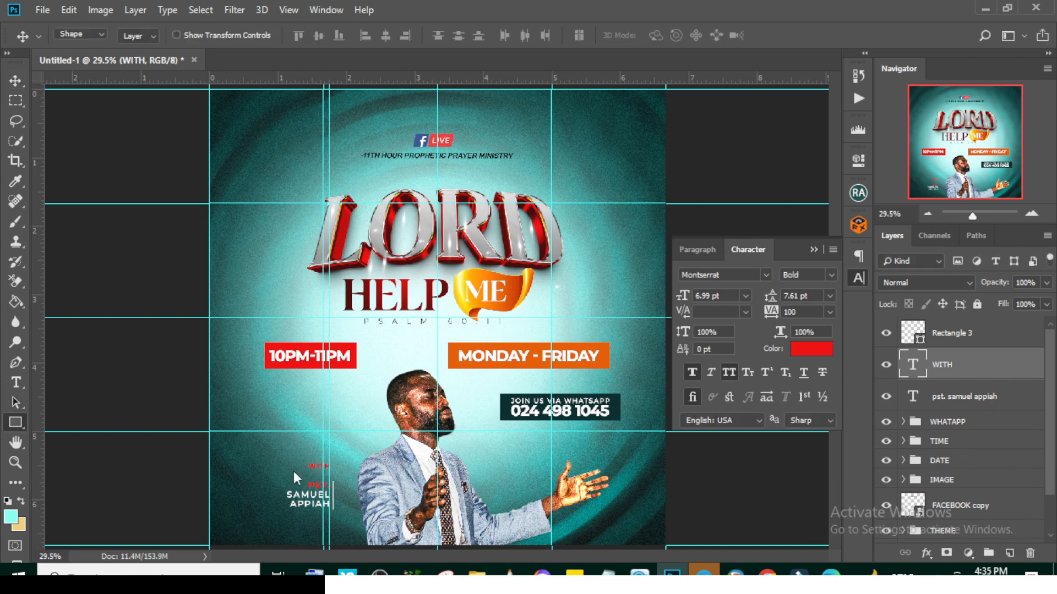
pyautogui.moveTo(327, 459); pyautogui.dragTo(301, 470)
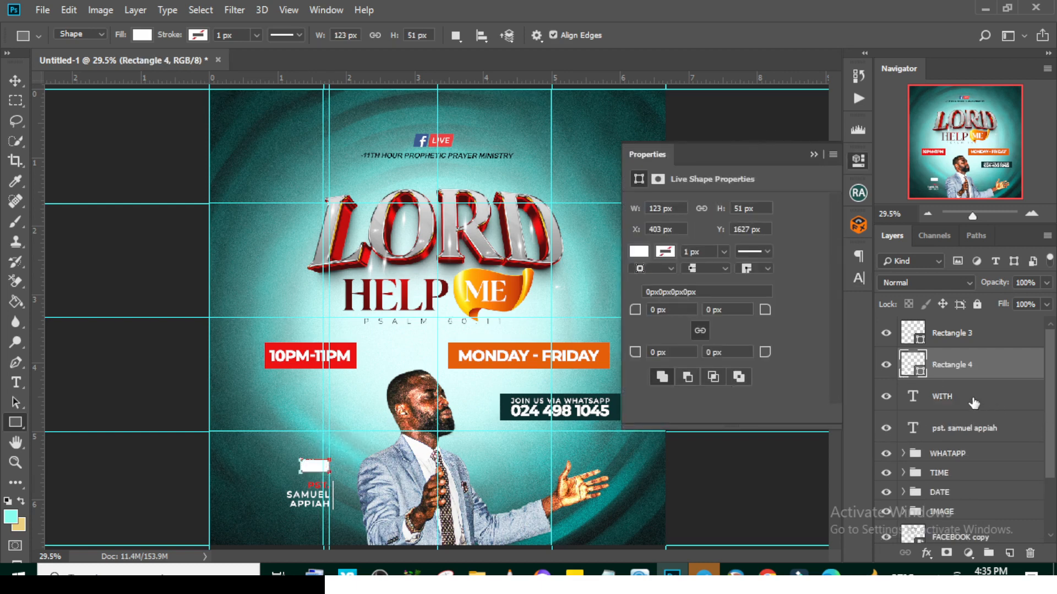
pyautogui.click(973, 402)
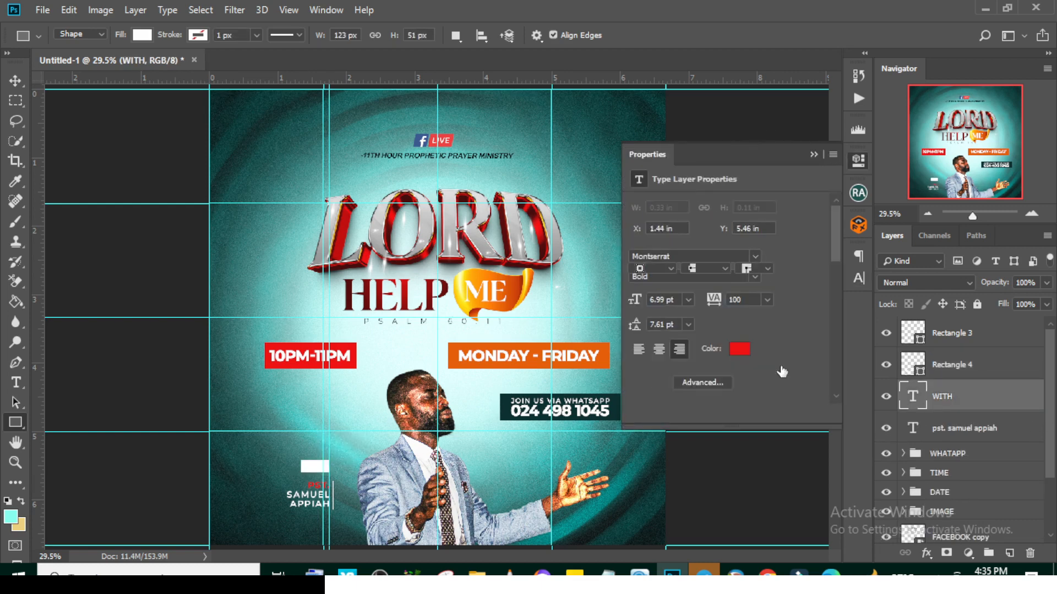
pyautogui.doubleClick(923, 372)
pyautogui.click(300, 348)
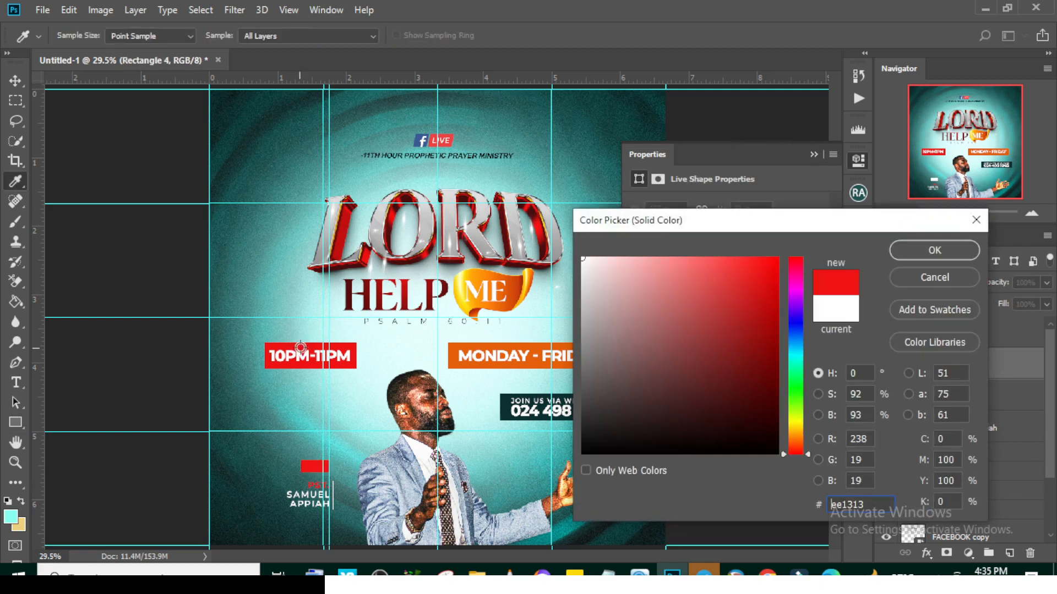
pyautogui.press('Return')
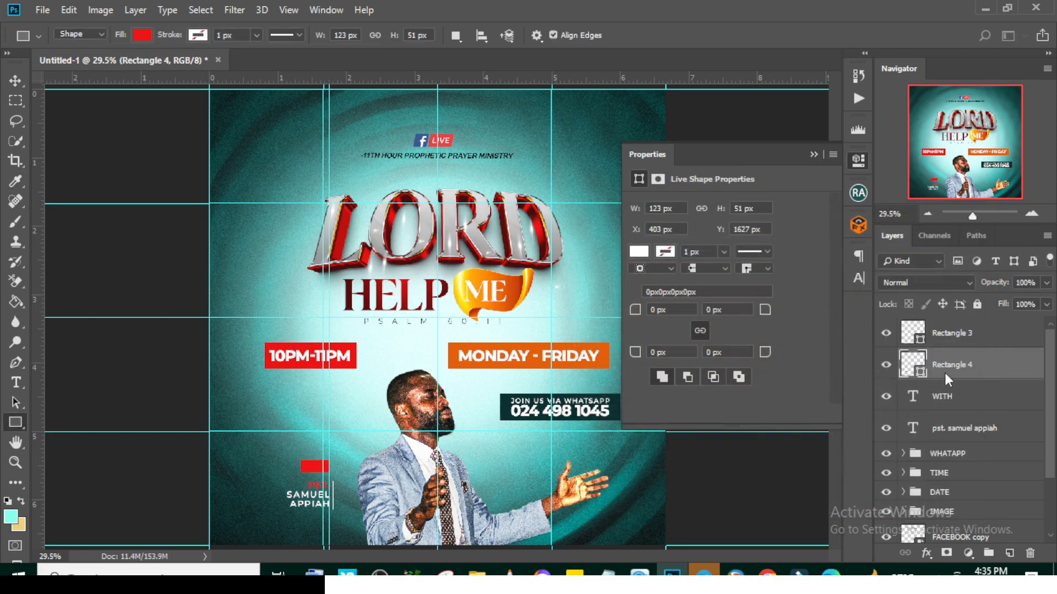
# Step: Bring the WITH text in front of the red rectangle and centre it on that rectangle
pyautogui.moveTo(944, 397); pyautogui.dragTo(941, 352)
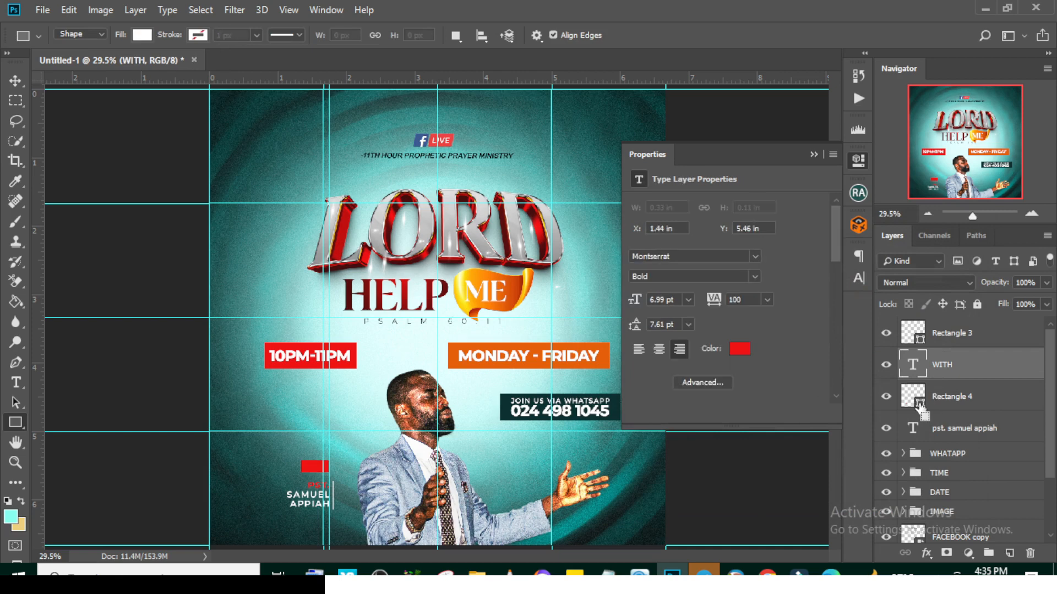
pyautogui.keyDown('ctrl'); pyautogui.click(920, 407); pyautogui.keyUp('ctrl')
pyautogui.click(15, 80)
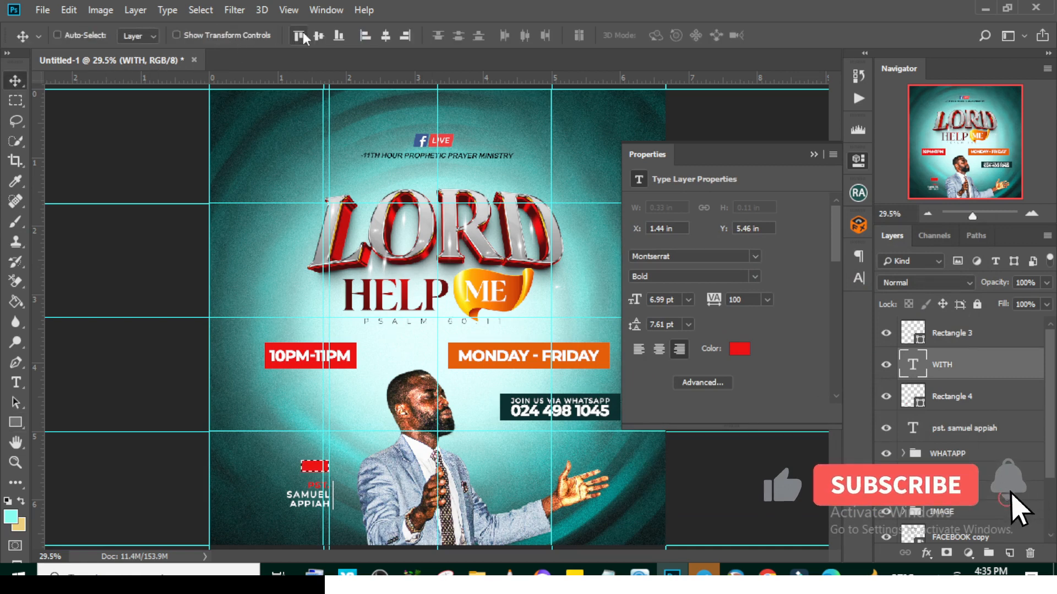
pyautogui.click(385, 36)
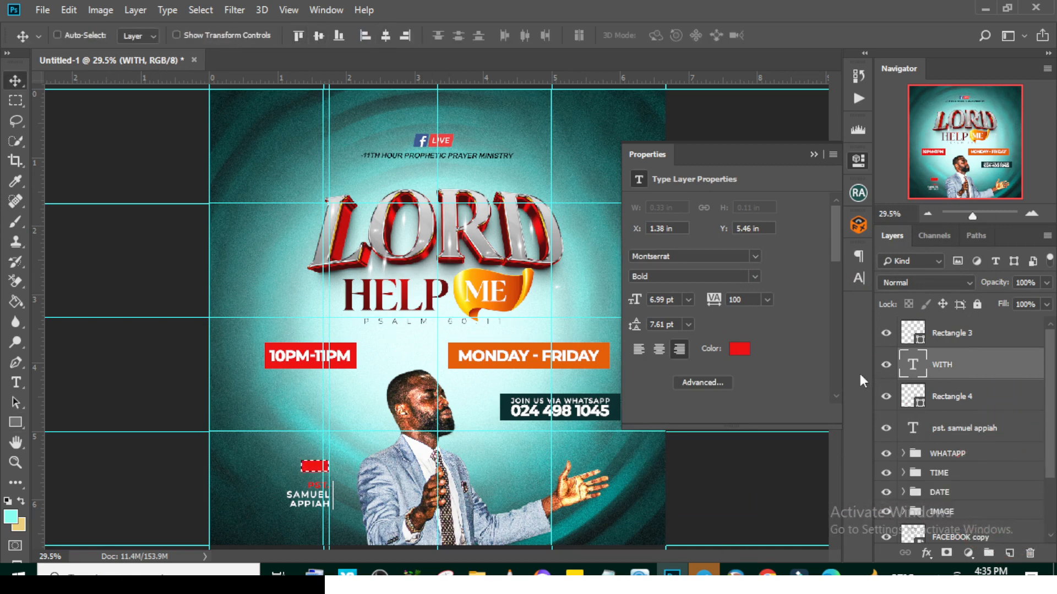
# Step: Change the WITH text colour to white, ffffff
pyautogui.click(738, 350)
pyautogui.write('ffffff')
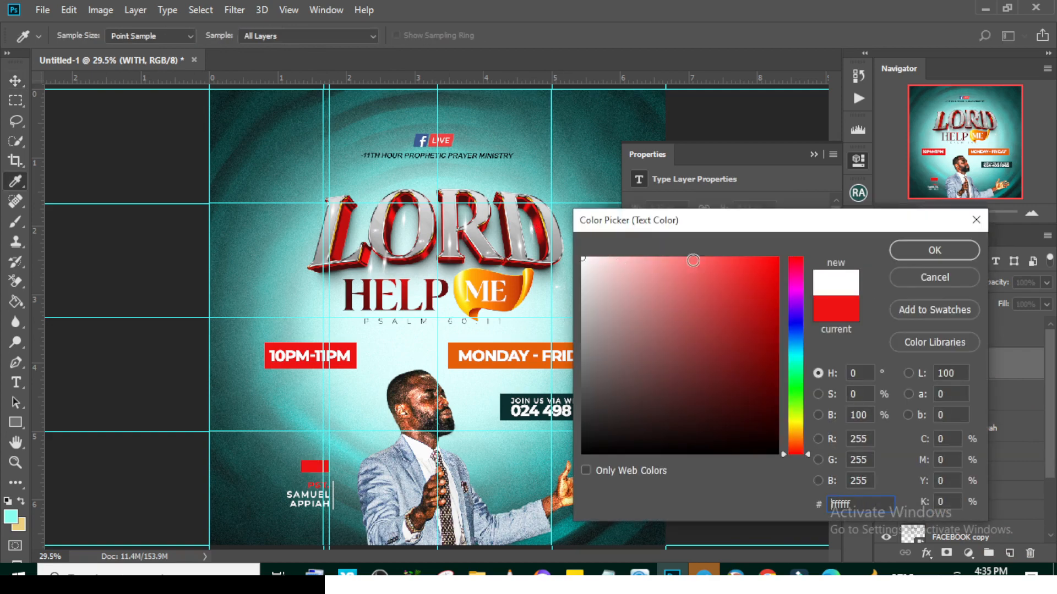
pyautogui.click(923, 251)
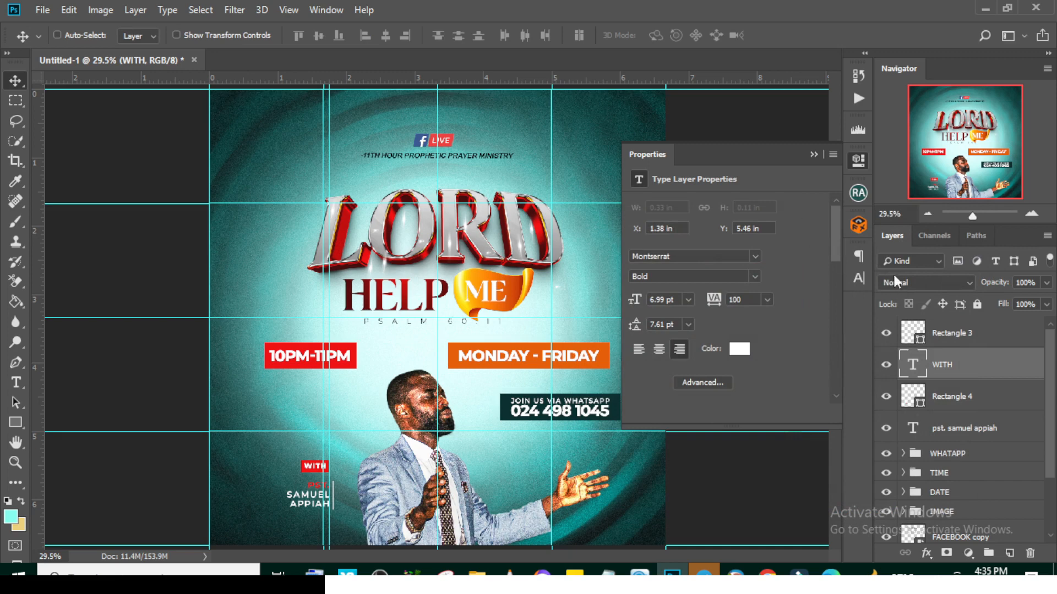
# Step: Set the WITH text's font style to Montserrat Medium
pyautogui.click(859, 279)
pyautogui.click(828, 279)
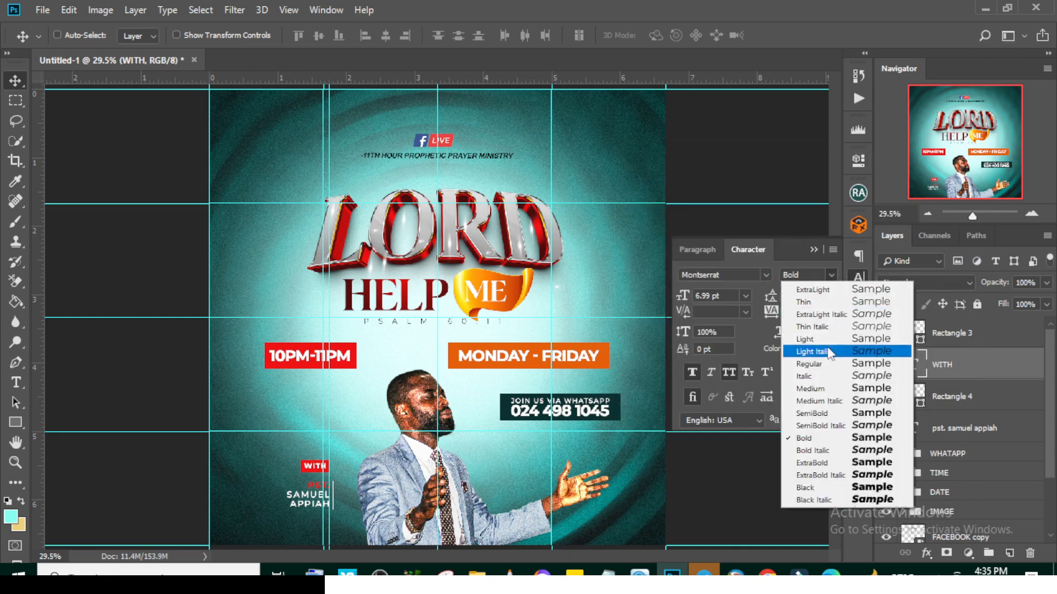
pyautogui.click(822, 392)
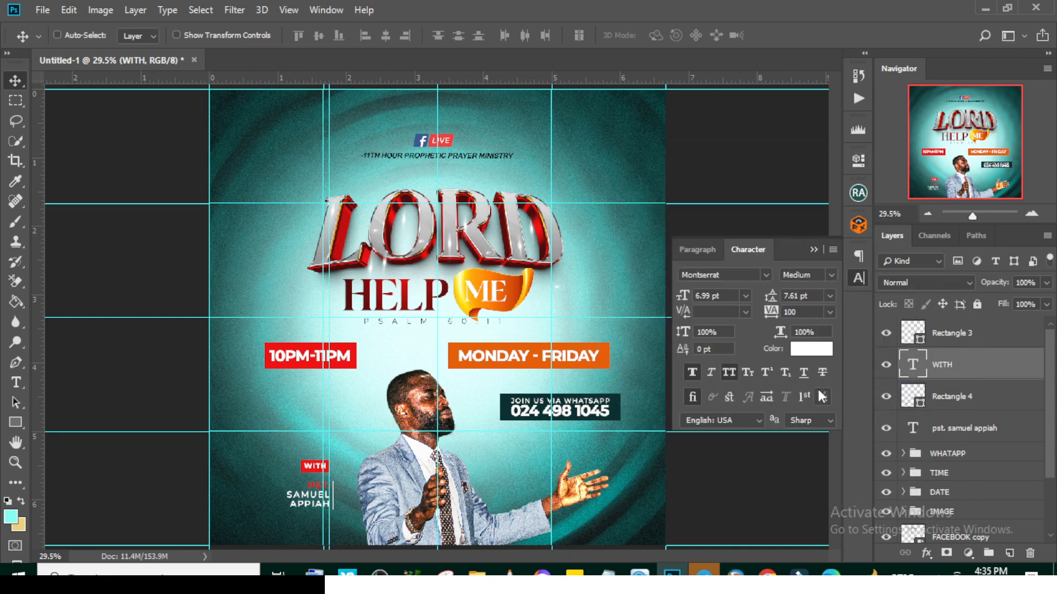
# Step: Place the red LIVE STREAMING picture from the project folder above the Rectangle 3 layer, scaled down to a small badge over the WITH tag
pyautogui.click(950, 338)
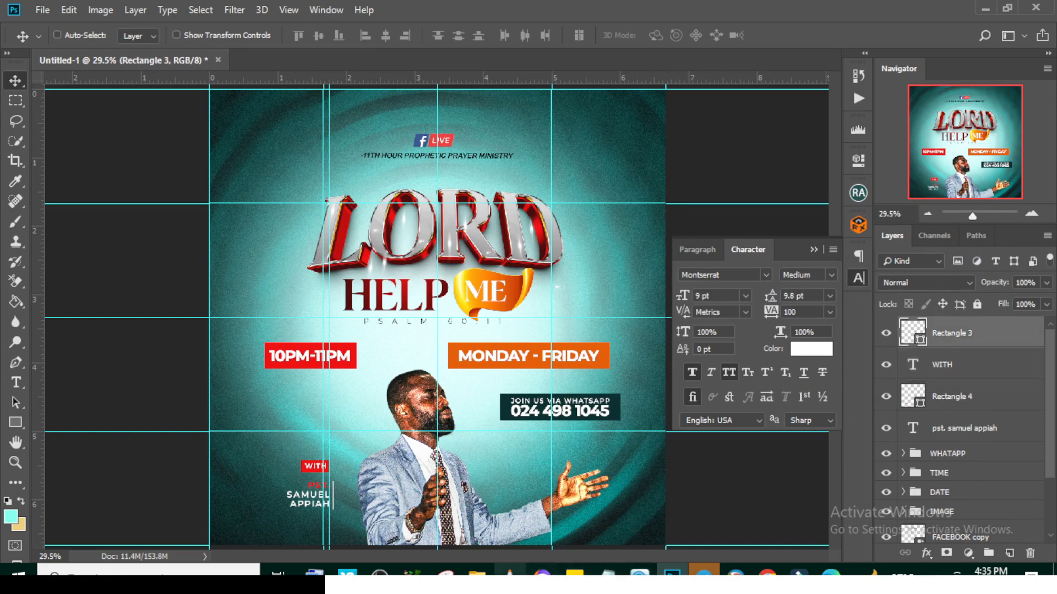
pyautogui.moveTo(477, 572)
pyautogui.click(422, 514)
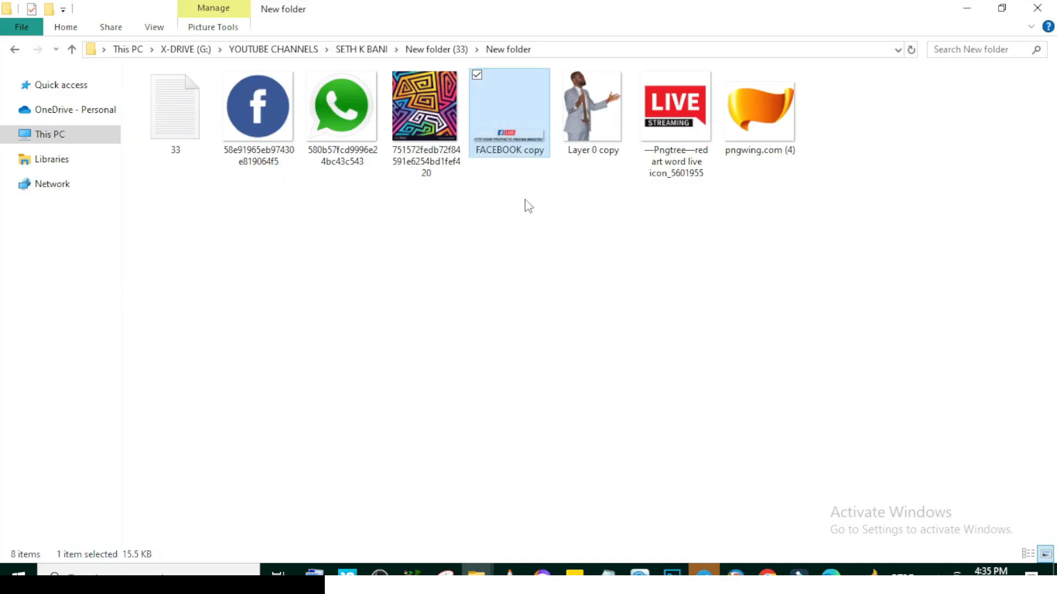
pyautogui.moveTo(676, 110); pyautogui.dragTo(438, 317)
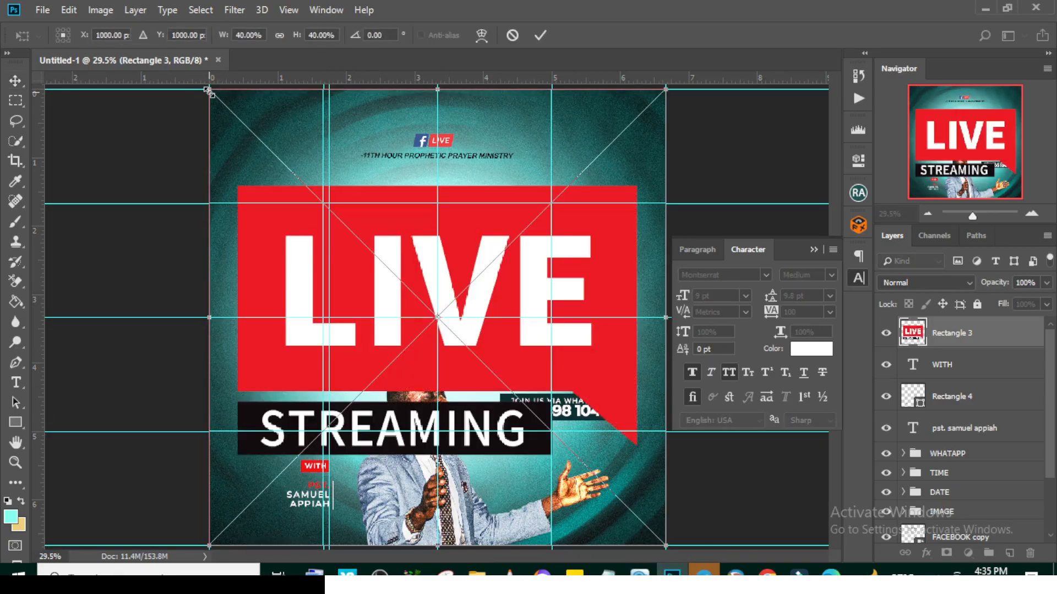
pyautogui.moveTo(206, 91); pyautogui.dragTo(304, 434)
pyautogui.press('Return')
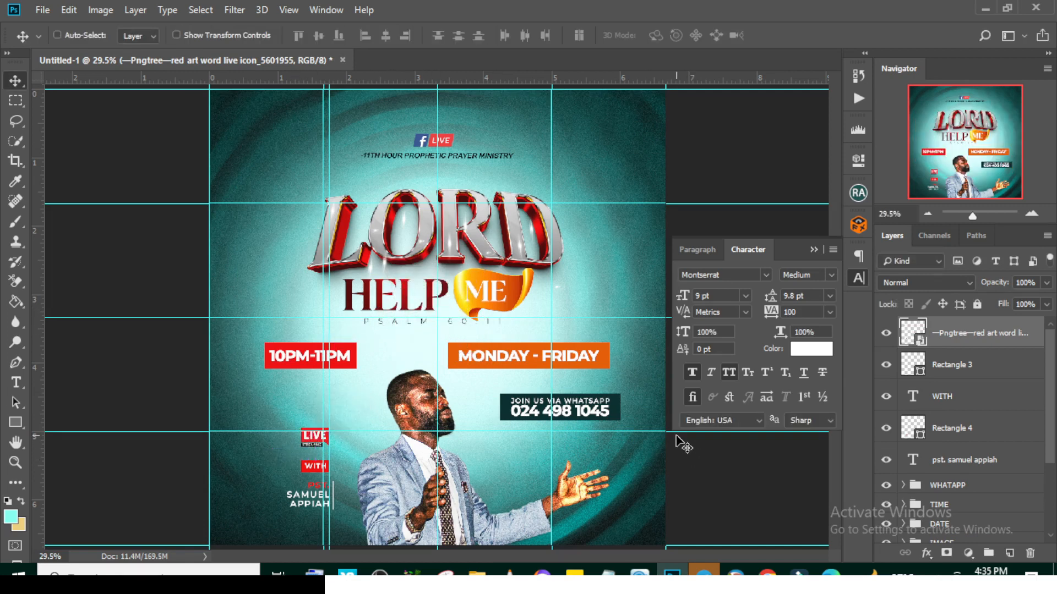
# Step: Hide the guides and group the LIVE badge, WITH tag and pastor's name layers into a group named NAME
pyautogui.hotkey('ctrl', ';')
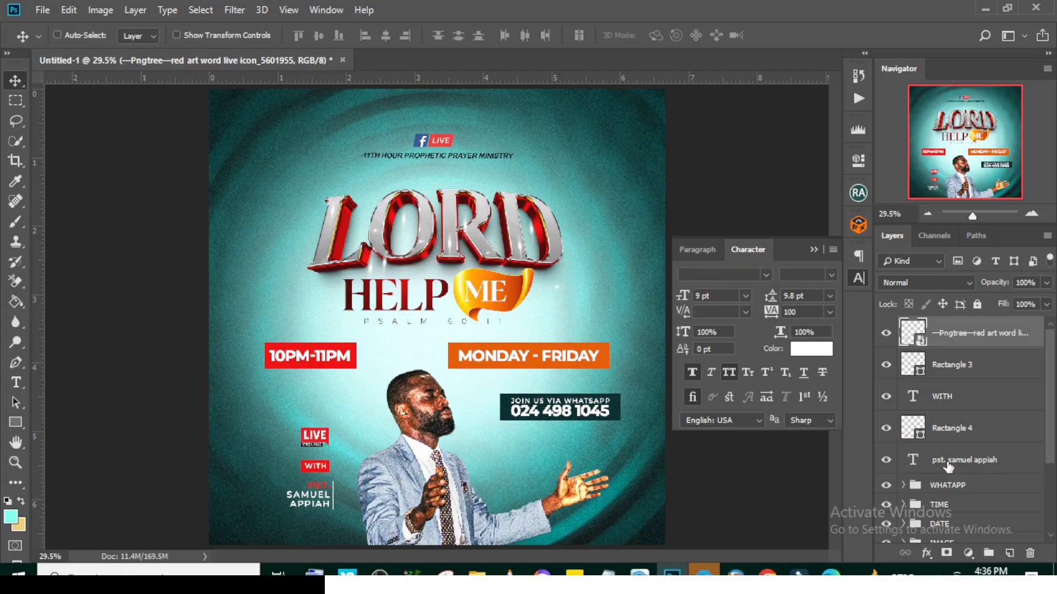
pyautogui.hotkey('ctrl', 'g')
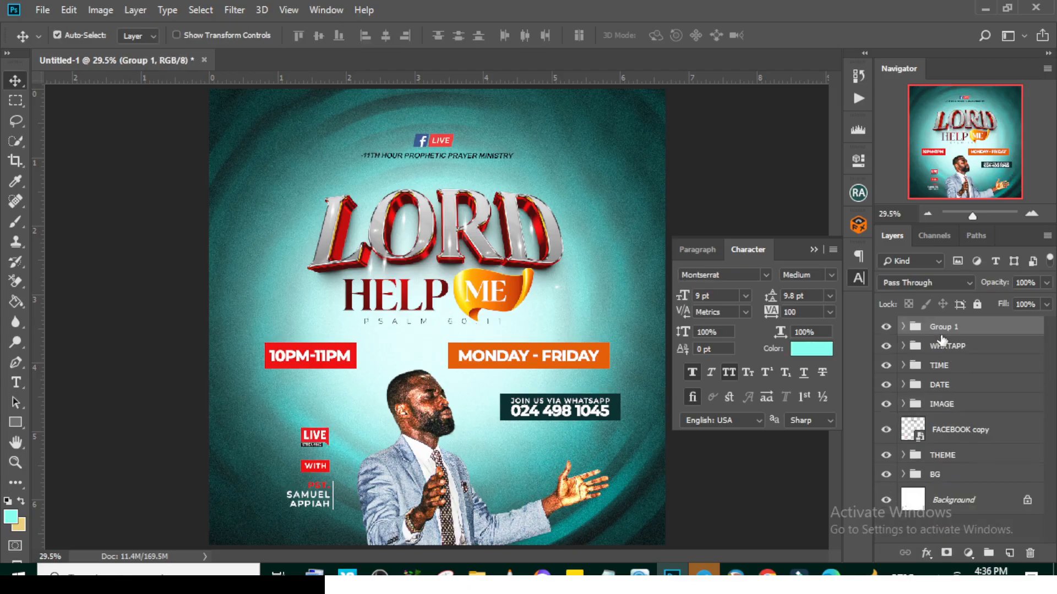
pyautogui.doubleClick(943, 326)
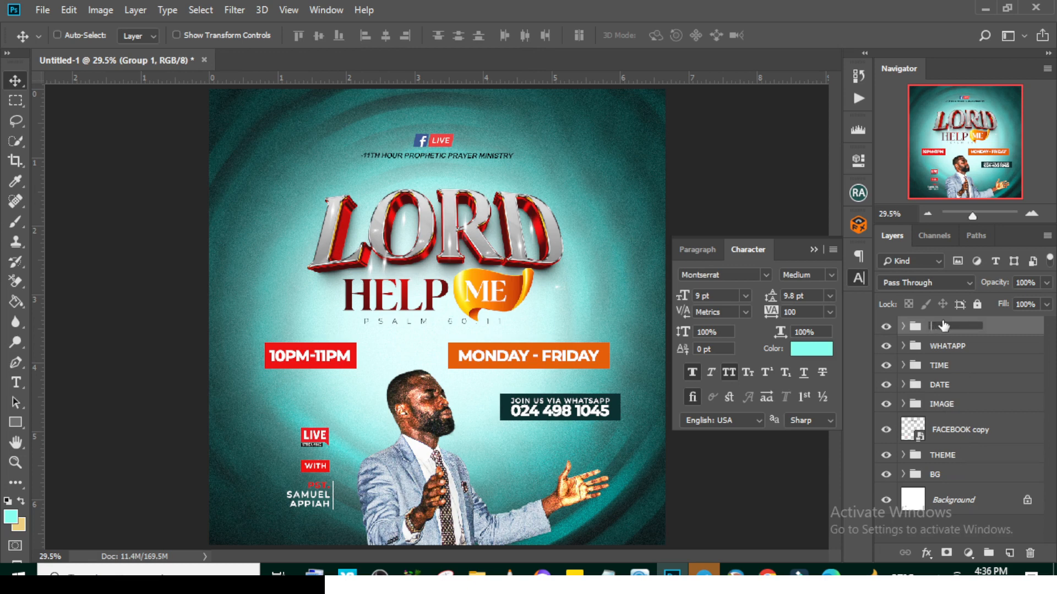
pyautogui.write('NAME')
pyautogui.press('Return')
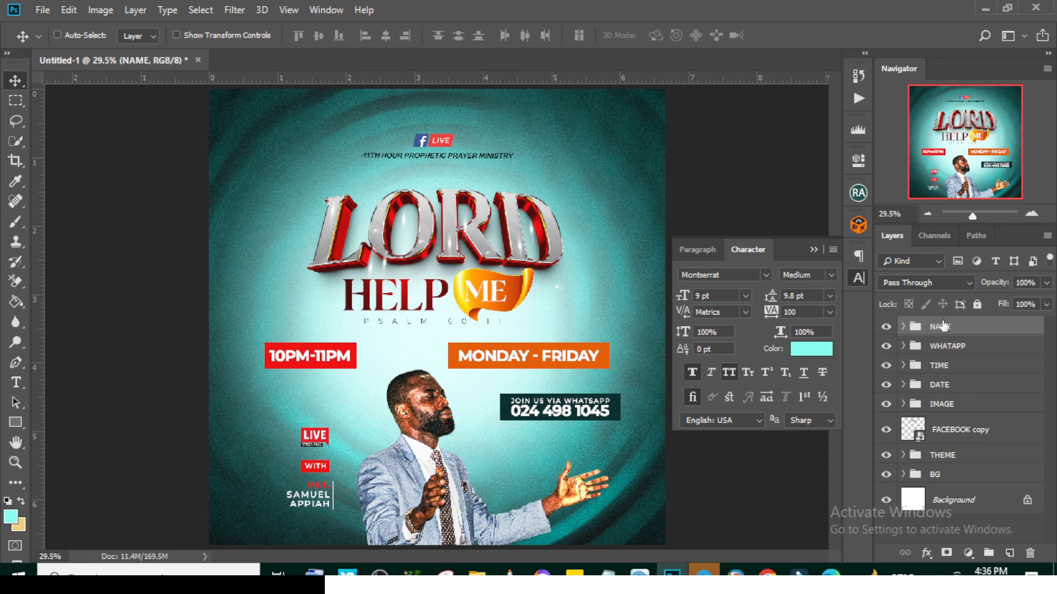
# Step: Nudge the NAME group upward so the LIVE badge sits just below the 10PM-11PM banner, beside the preacher's head
pyautogui.hotkey('shift', 'Up')
pyautogui.hotkey('shift', 'Up')
pyautogui.hotkey('shift', 'Up')
pyautogui.hotkey('shift', 'Up')
pyautogui.hotkey('shift', 'Up')
pyautogui.hotkey('shift', 'Up')
pyautogui.hotkey('shift', 'Up')
pyautogui.hotkey('shift', 'Up')
pyautogui.hotkey('shift', 'Up')
pyautogui.hotkey('shift', 'Up')
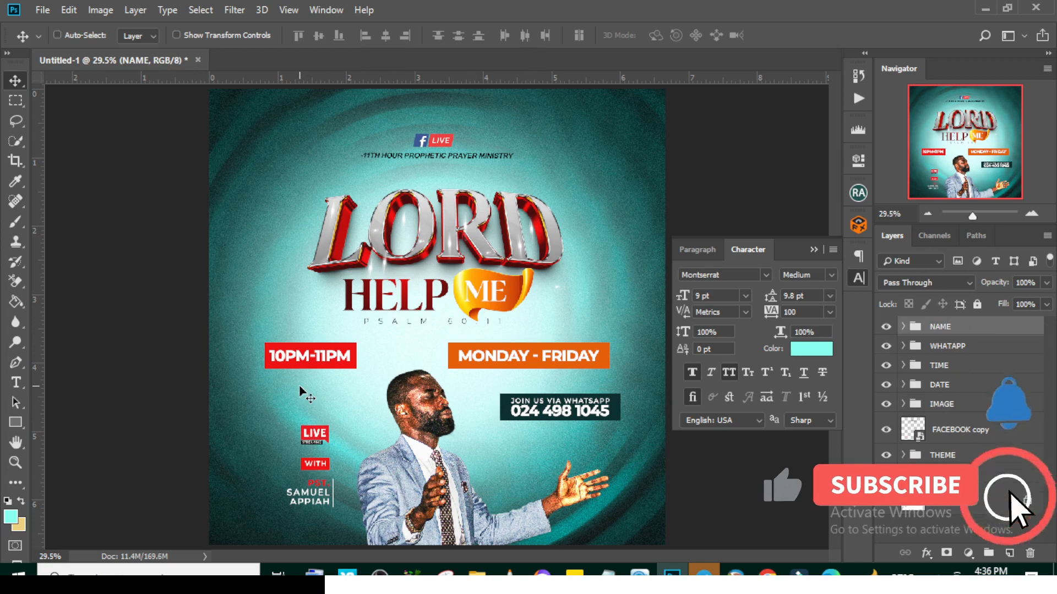
pyautogui.hotkey('shift', 'Up')
pyautogui.hotkey('shift', 'Up')
pyautogui.hotkey('shift', 'Up')
pyautogui.hotkey('shift', 'Up')
pyautogui.hotkey('shift', 'Up')
pyautogui.hotkey('shift', 'Up')
pyautogui.hotkey('shift', 'Up')
pyautogui.hotkey('shift', 'Up')
pyautogui.hotkey('shift', 'Up')
pyautogui.hotkey('shift', 'Up')
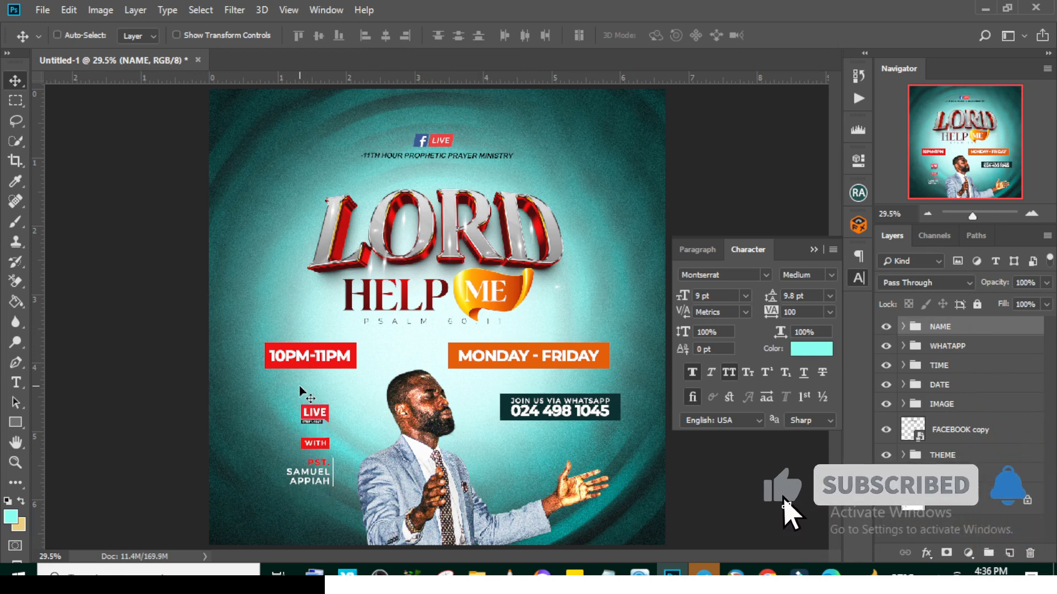
pyautogui.hotkey('shift', 'Down')
pyautogui.hotkey('shift', 'Down')
pyautogui.hotkey('shift', 'Down')
pyautogui.hotkey('shift', 'Down')
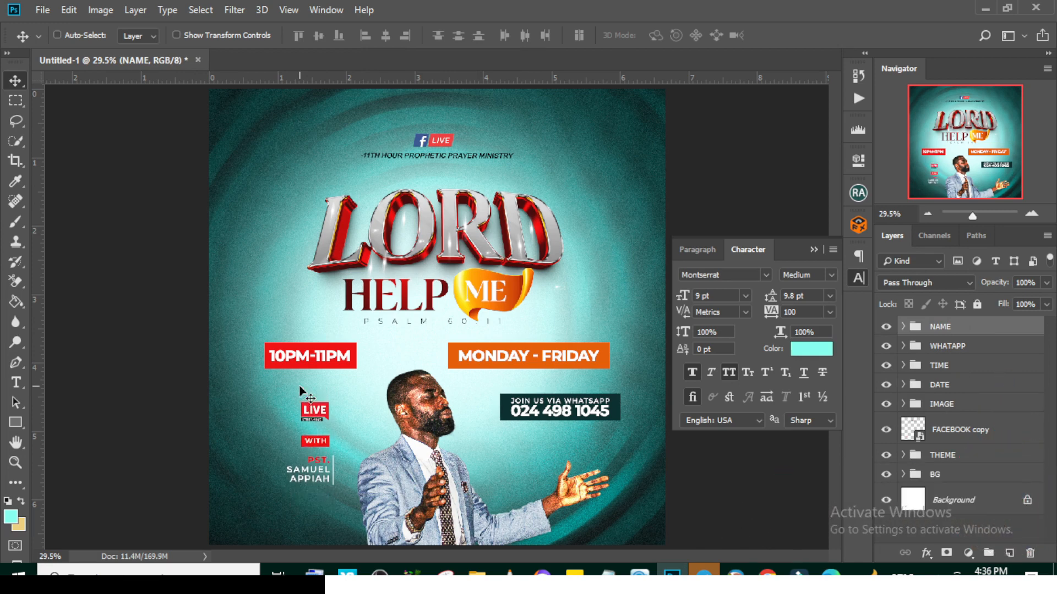
pyautogui.click(815, 250)
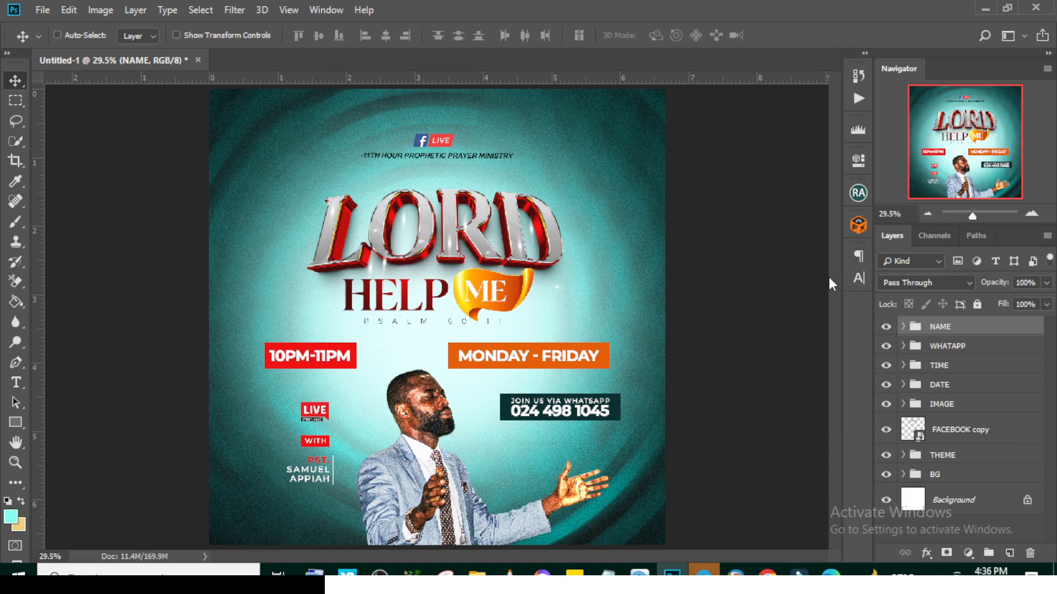
# Step: Add a new layer above the NAME group and choose a brighter pale gold as the brush's foreground colour
pyautogui.hotkey('ctrl', '-')
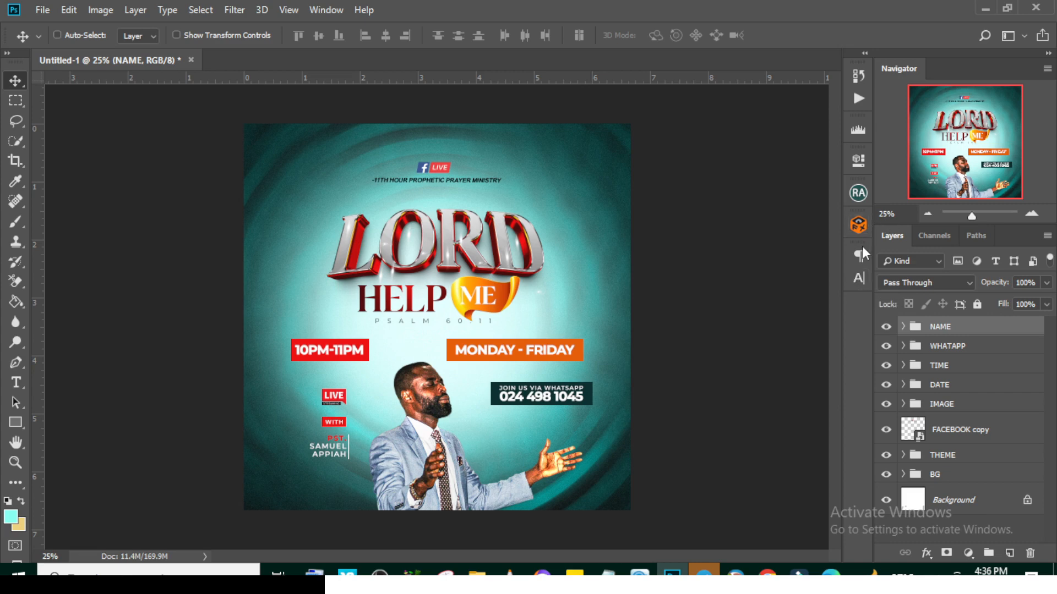
pyautogui.click(958, 453)
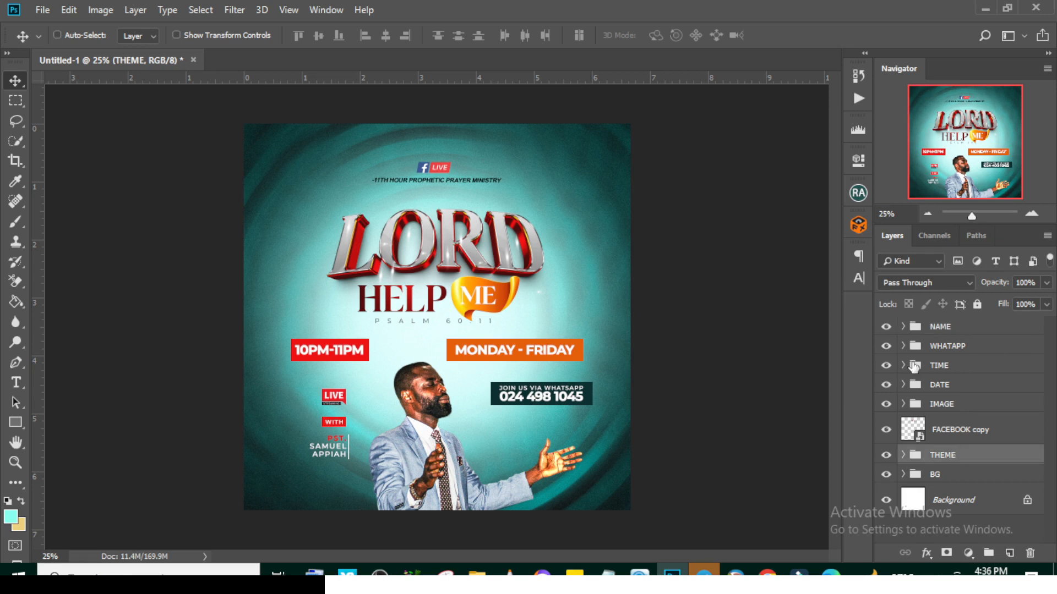
pyautogui.click(960, 332)
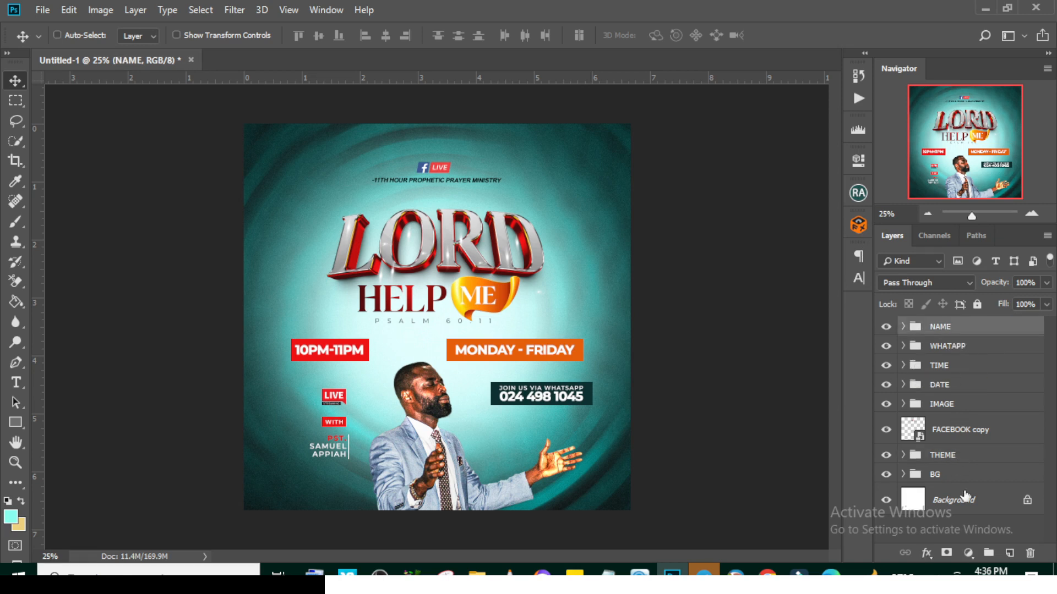
pyautogui.click(1009, 553)
pyautogui.press('b')
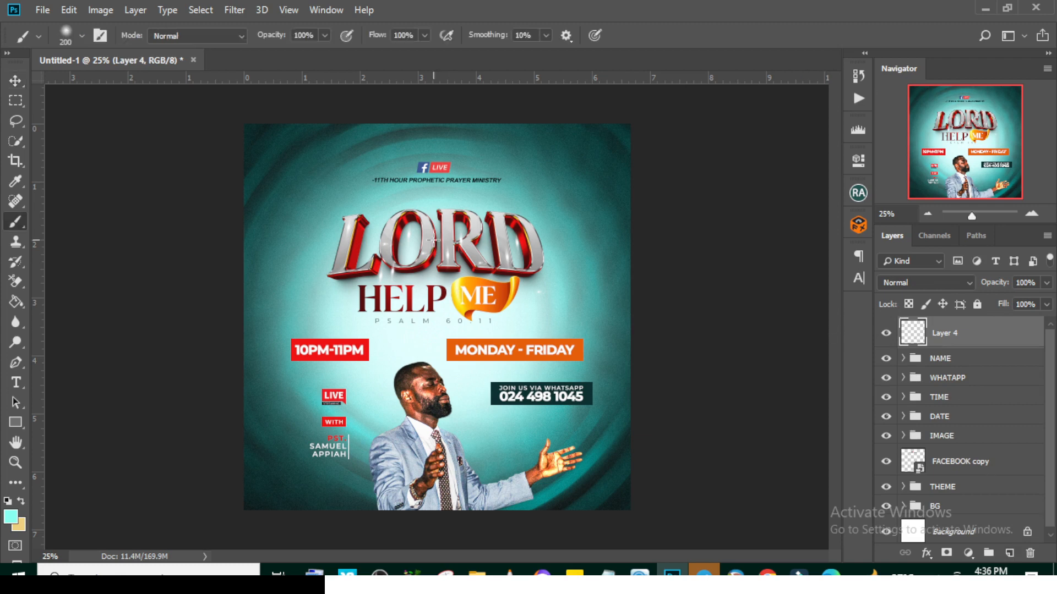
pyautogui.click(21, 501)
pyautogui.click(11, 517)
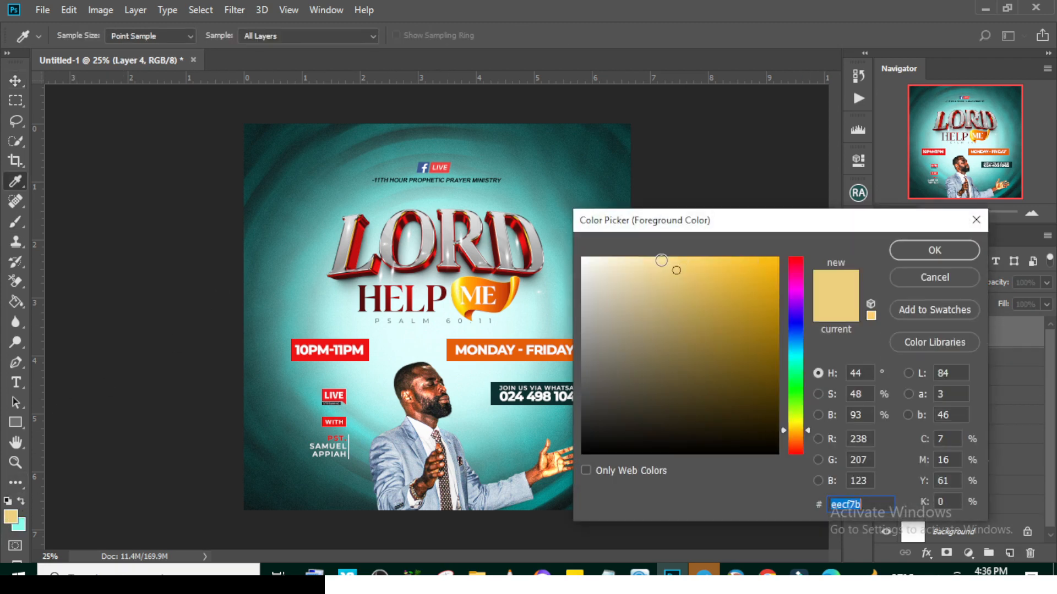
pyautogui.click(661, 255)
pyautogui.click(903, 251)
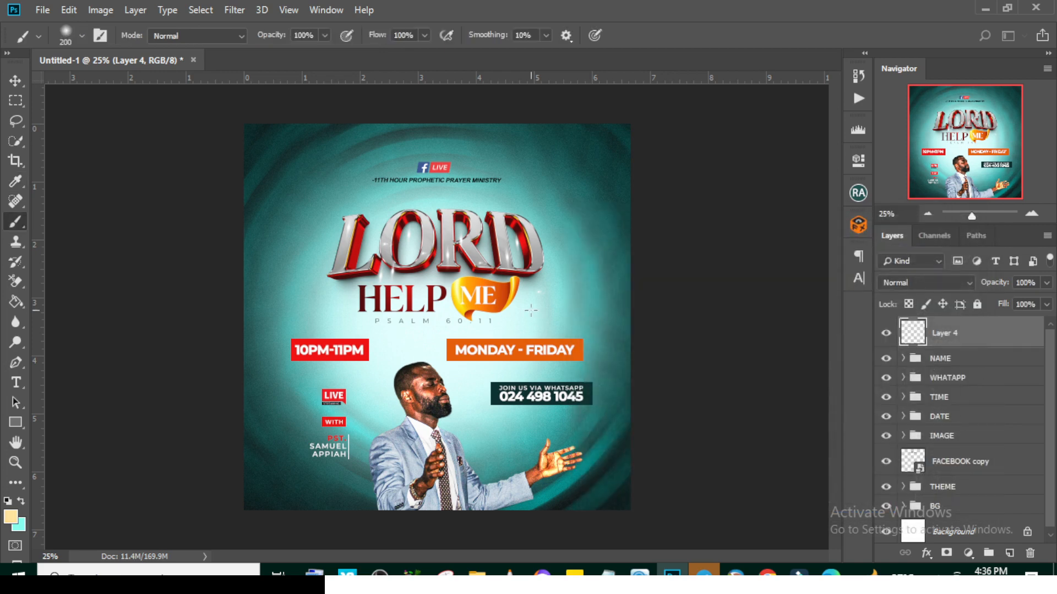
# Step: Paint one soft 600 px brush spot between LORD and HELP ME and set its layer to Linear Dodge (Add)
pyautogui.press(']')
pyautogui.press(']')
pyautogui.press(']')
pyautogui.press(']')
pyautogui.click(446, 281)
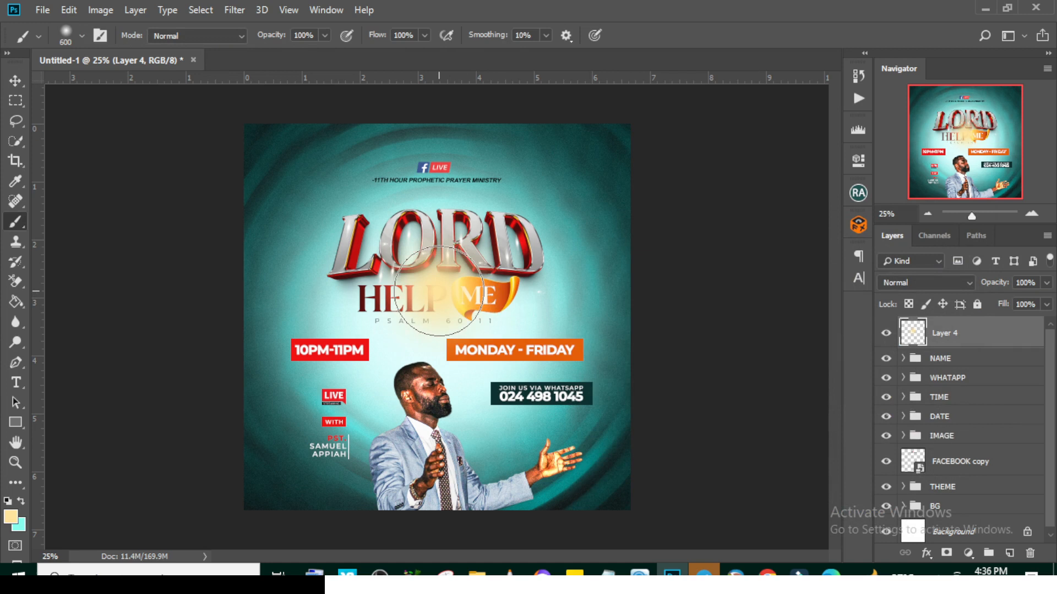
pyautogui.click(929, 283)
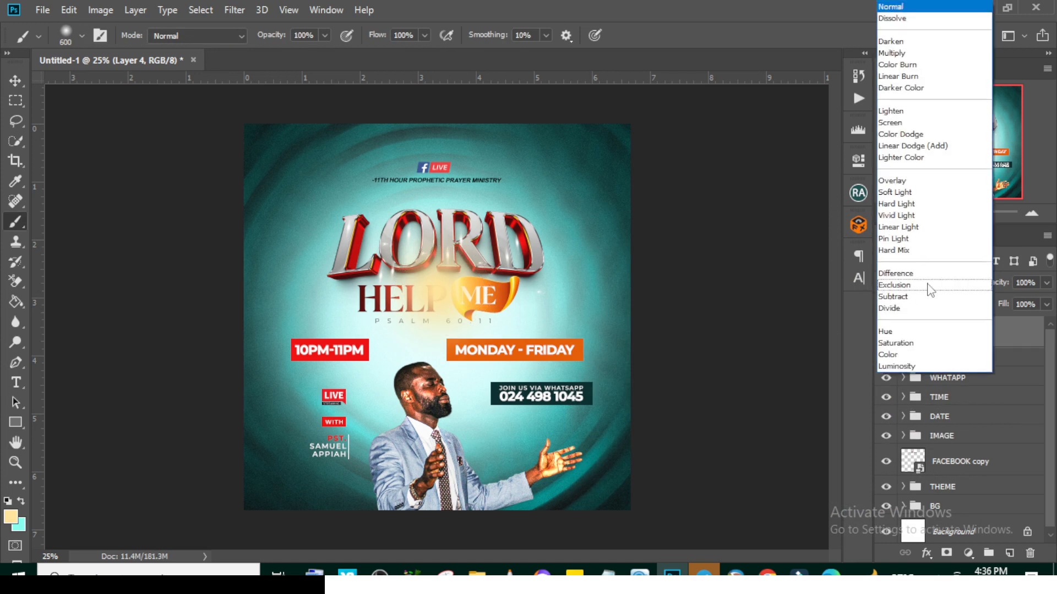
pyautogui.click(914, 146)
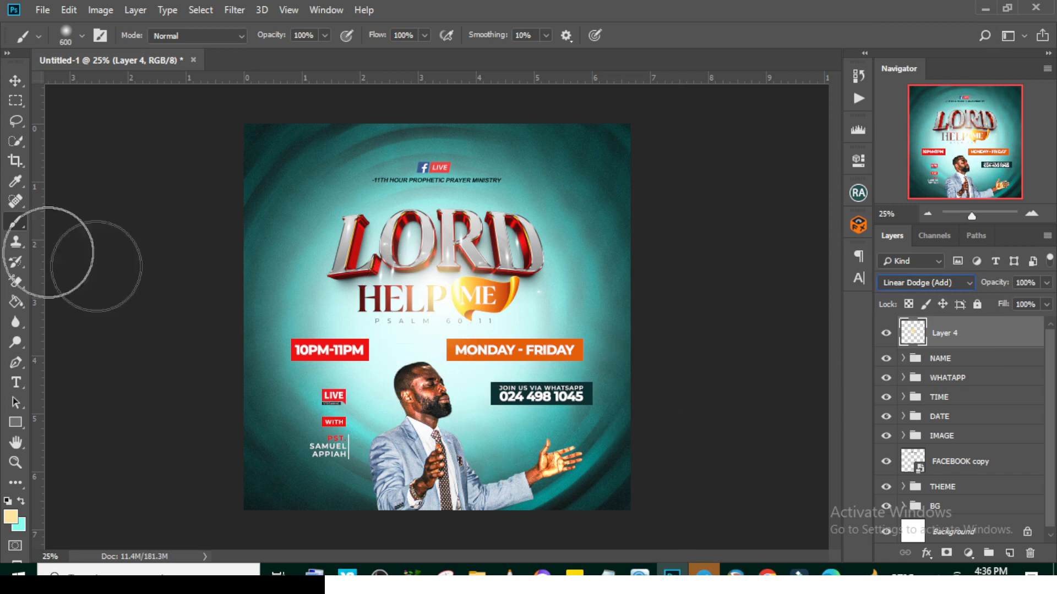
# Step: Scale the glow spot to about 118% and move it slightly up towards the LORD lettering, to X 1040, Y 786 px
pyautogui.click(15, 81)
pyautogui.hotkey('ctrl', 't')
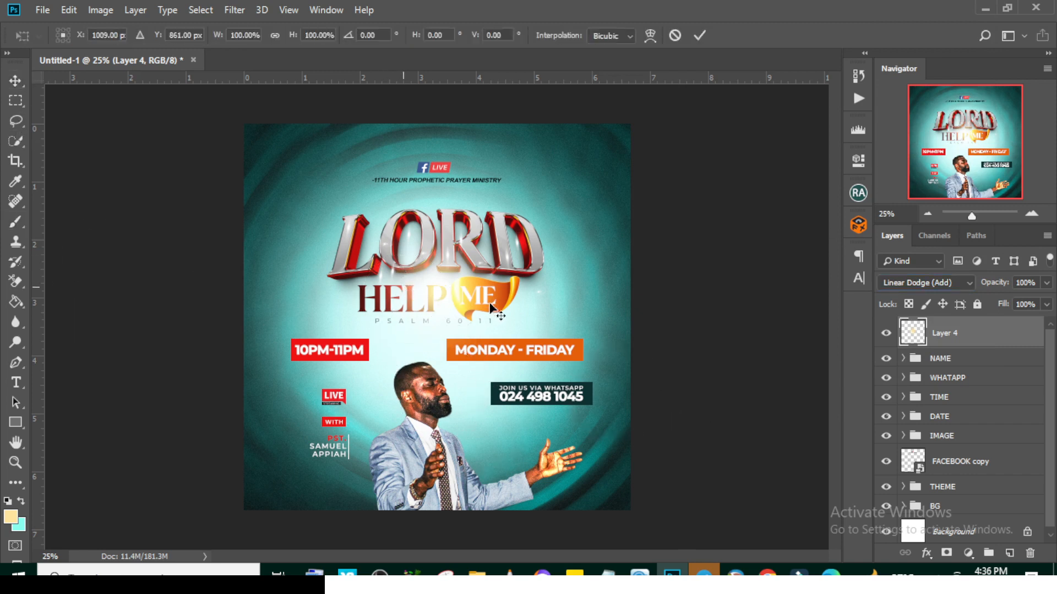
pyautogui.moveTo(533, 193); pyautogui.dragTo(551, 180)
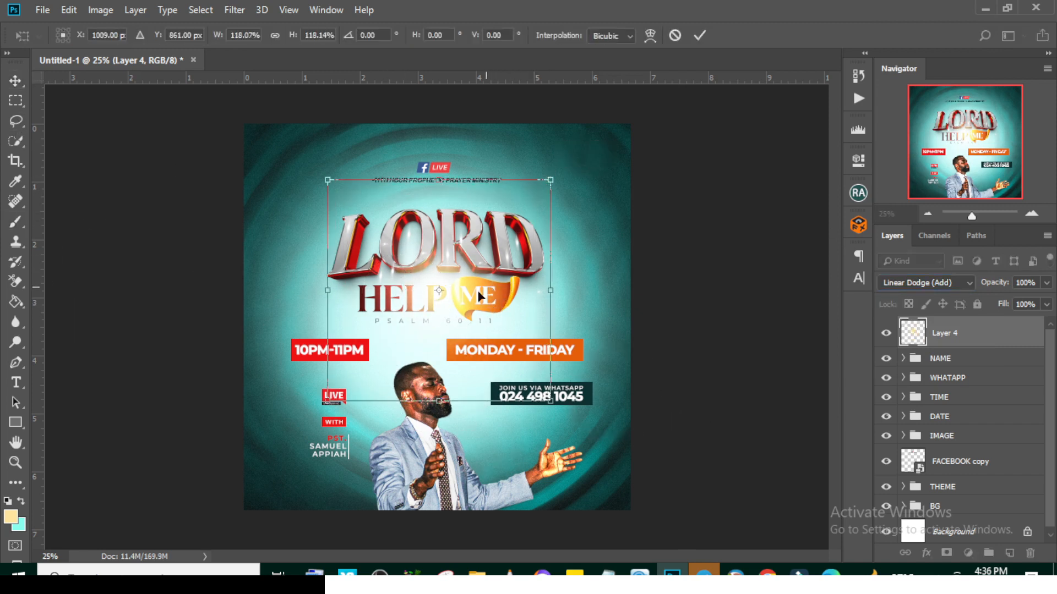
pyautogui.moveTo(459, 310); pyautogui.dragTo(468, 296)
pyautogui.press('Return')
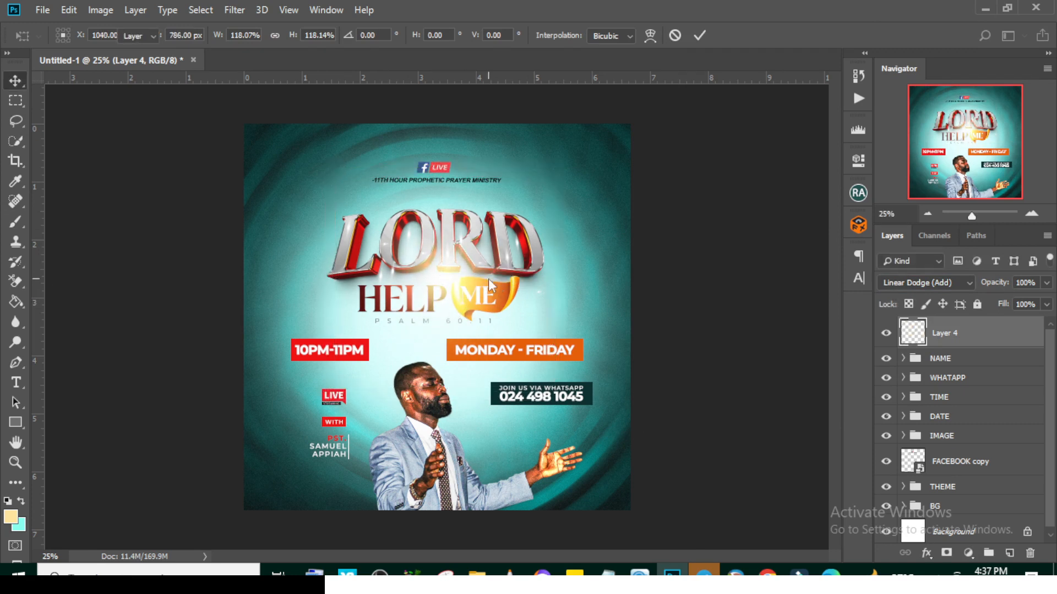
# Step: Duplicate the glow layer, shrink the copy and shift it slightly towards the ME ribbon
pyautogui.hotkey('ctrl', 'j')
pyautogui.hotkey('ctrl', 't')
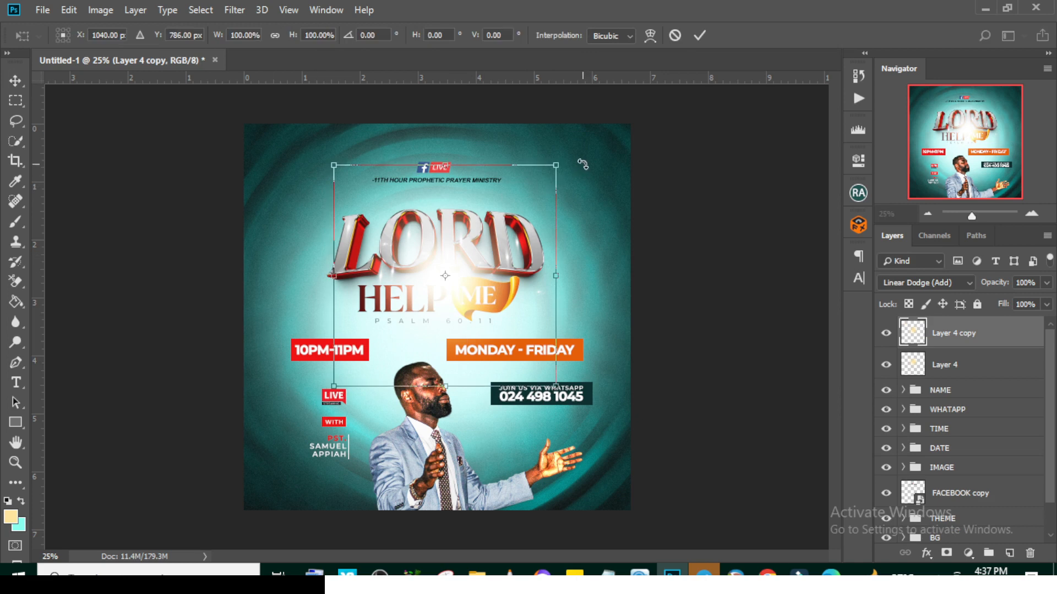
pyautogui.moveTo(560, 164); pyautogui.dragTo(482, 240)
pyautogui.press('Return')
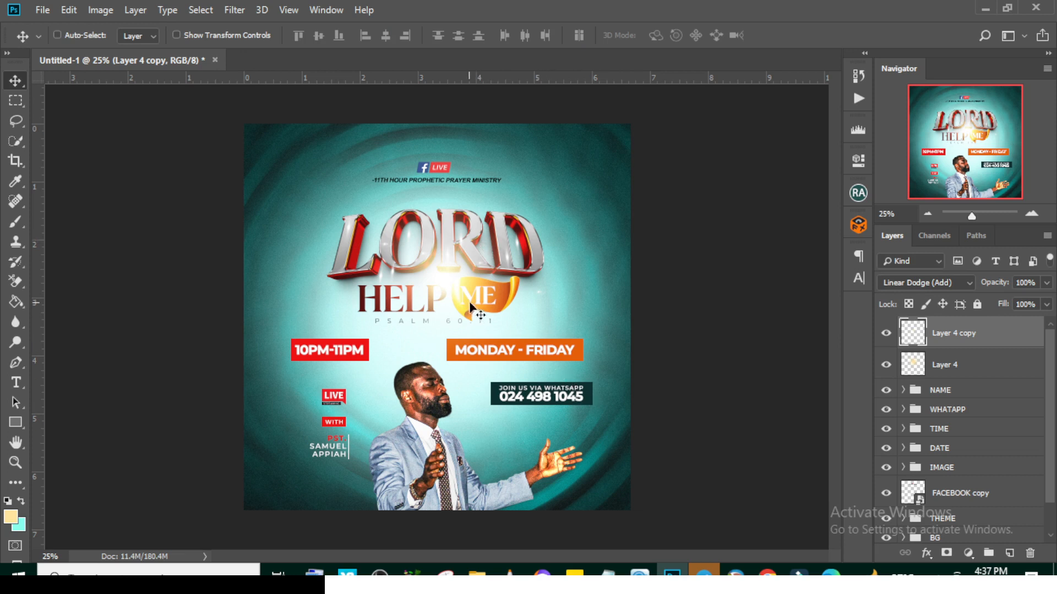
pyautogui.moveTo(469, 303); pyautogui.dragTo(482, 302)
# Step: Add an enlarged copy of the small glow behind the preacher's shoulder, next to the WITH tag
pyautogui.hotkey('ctrl', 'j')
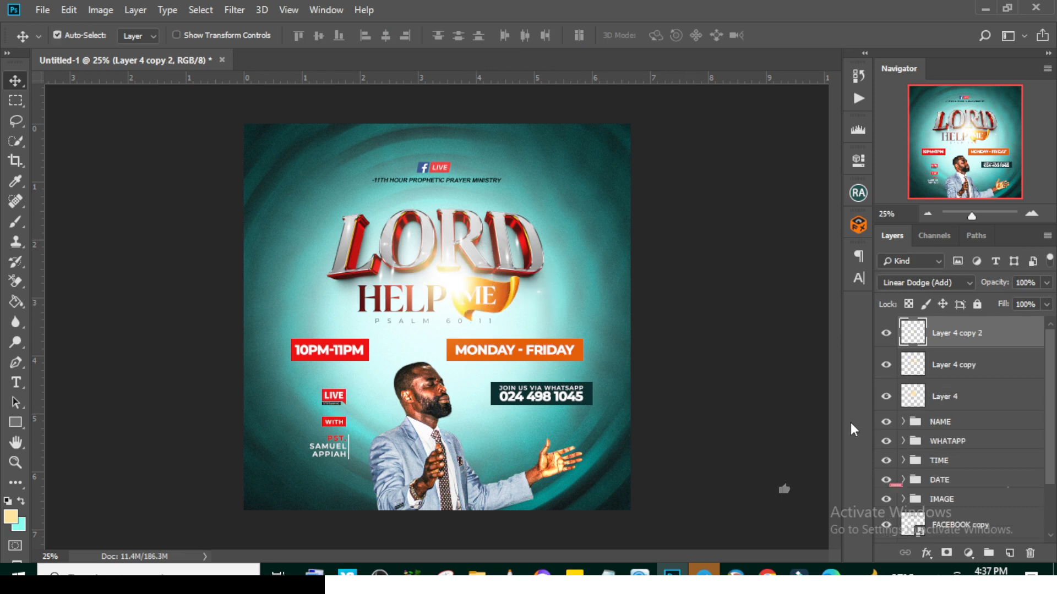
pyautogui.hotkey('ctrl', 't')
pyautogui.moveTo(498, 334); pyautogui.dragTo(538, 352)
pyautogui.press('Return')
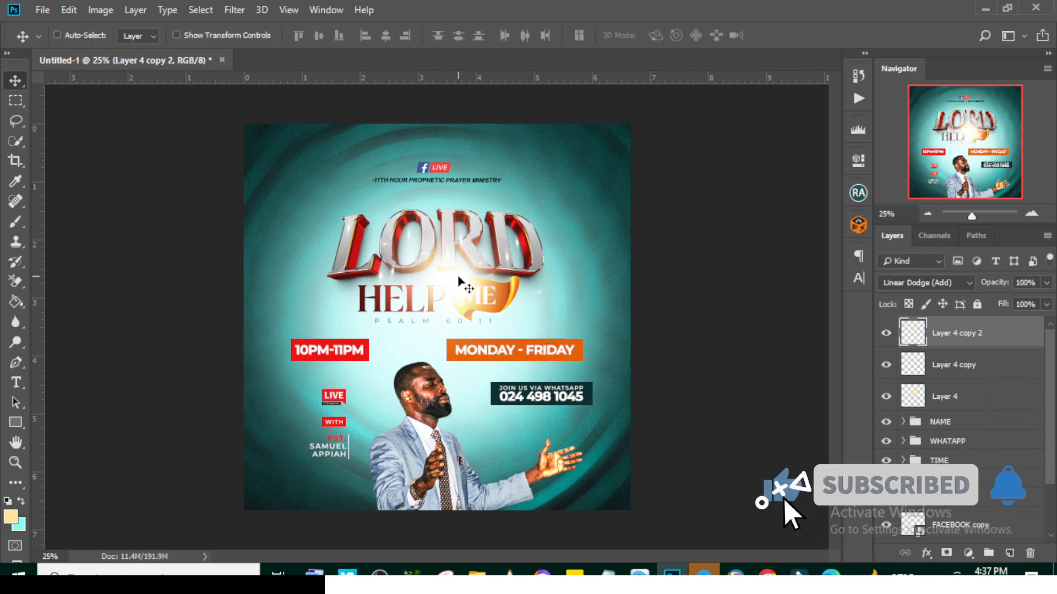
pyautogui.moveTo(461, 283); pyautogui.dragTo(386, 424)
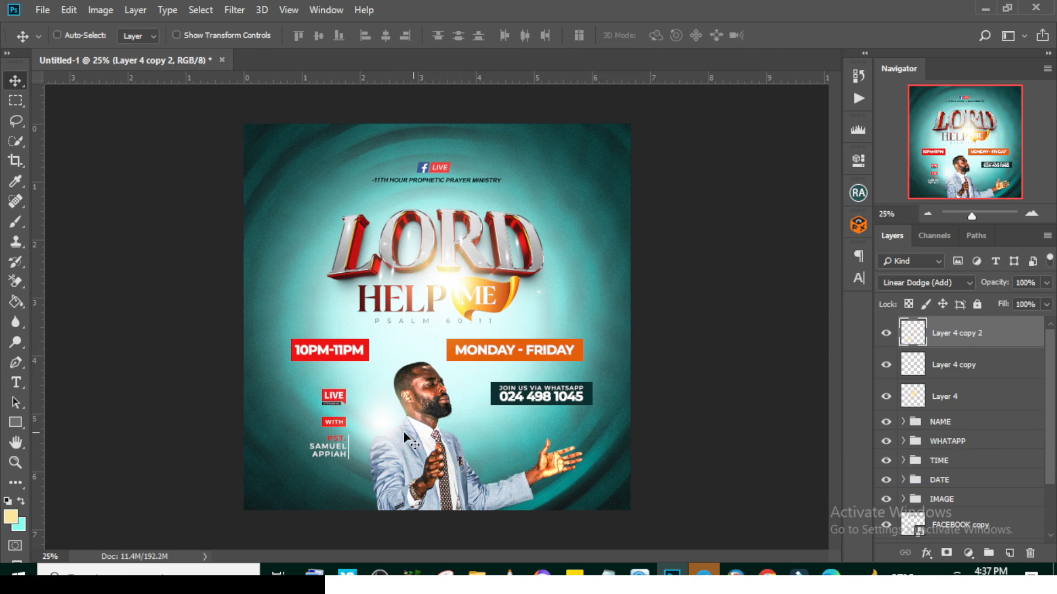
# Step: Add glow copies above the preacher's head and over the start of LORD, with the topmost copy at 46% opacity
pyautogui.hotkey('ctrl', 'j')
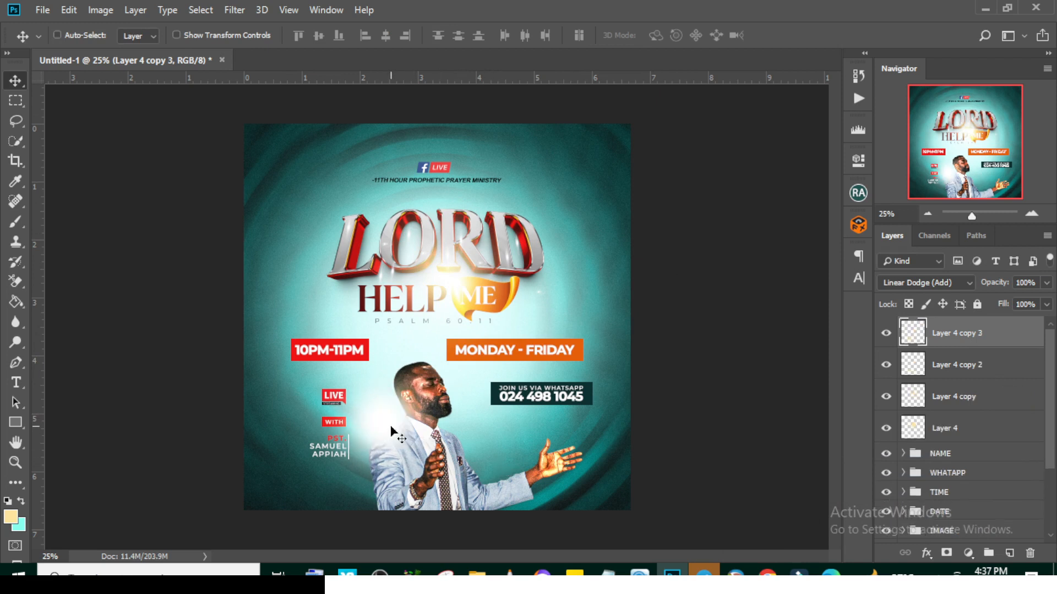
pyautogui.moveTo(387, 404); pyautogui.dragTo(403, 249)
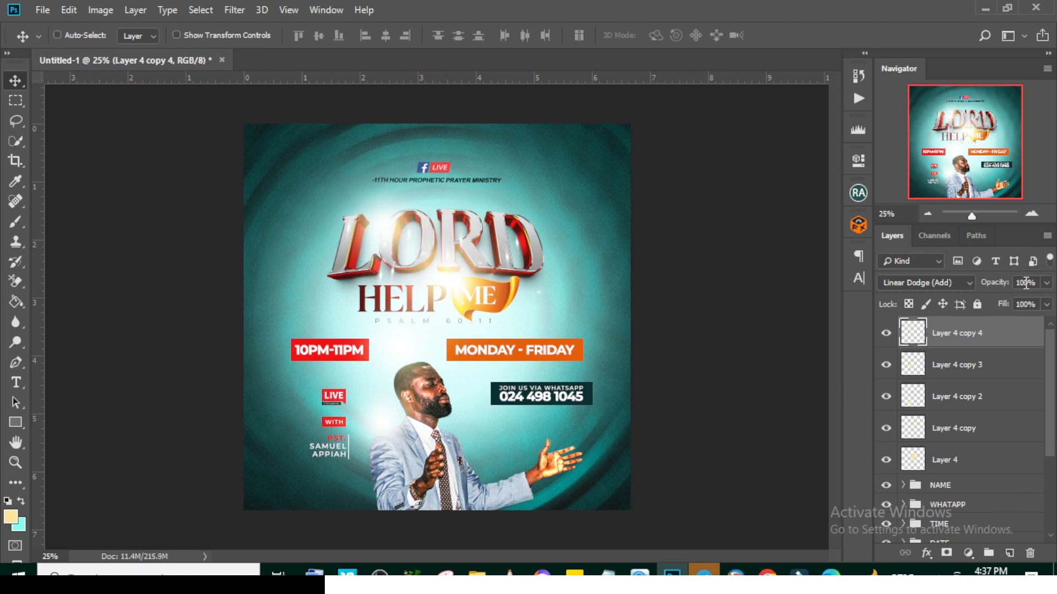
pyautogui.click(1047, 283)
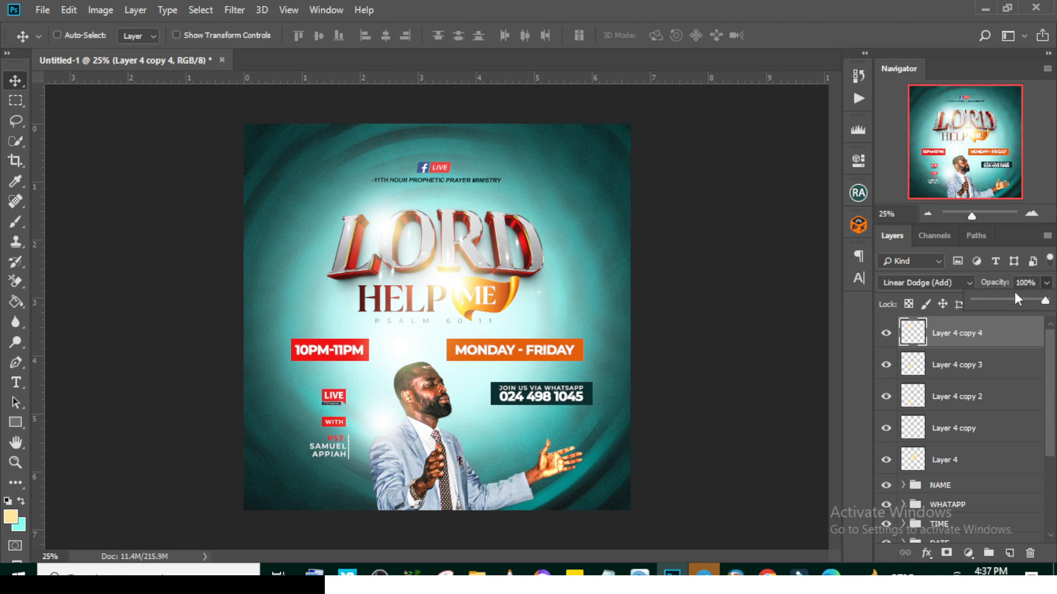
pyautogui.moveTo(1045, 300); pyautogui.dragTo(1007, 300)
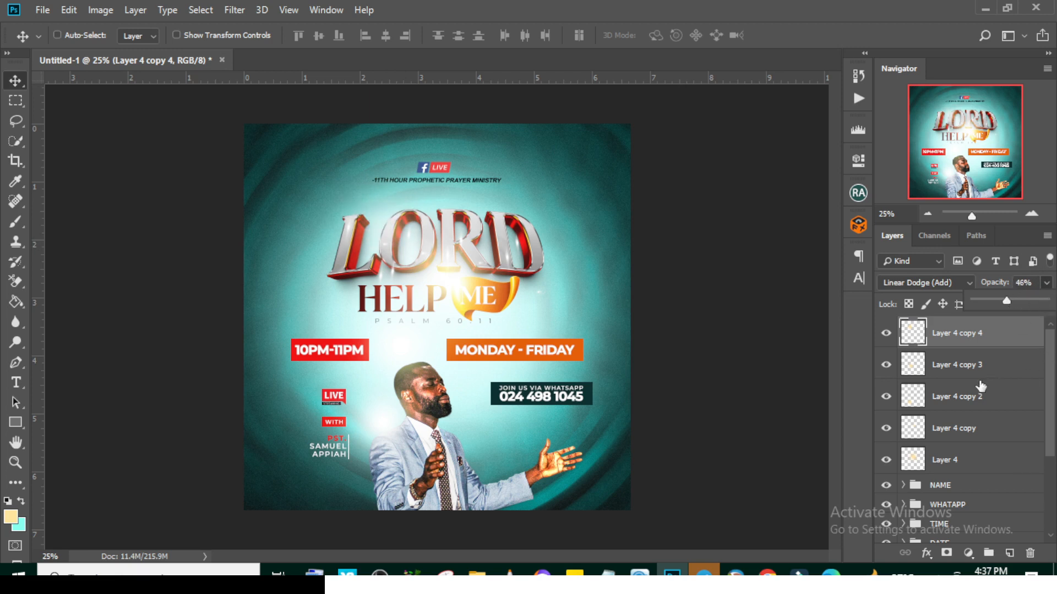
# Step: Group Layer 4 and its four glow copies and name the group GLOW
pyautogui.keyDown('shift'); pyautogui.click(983, 465); pyautogui.keyUp('shift')
pyautogui.hotkey('ctrl', 'g')
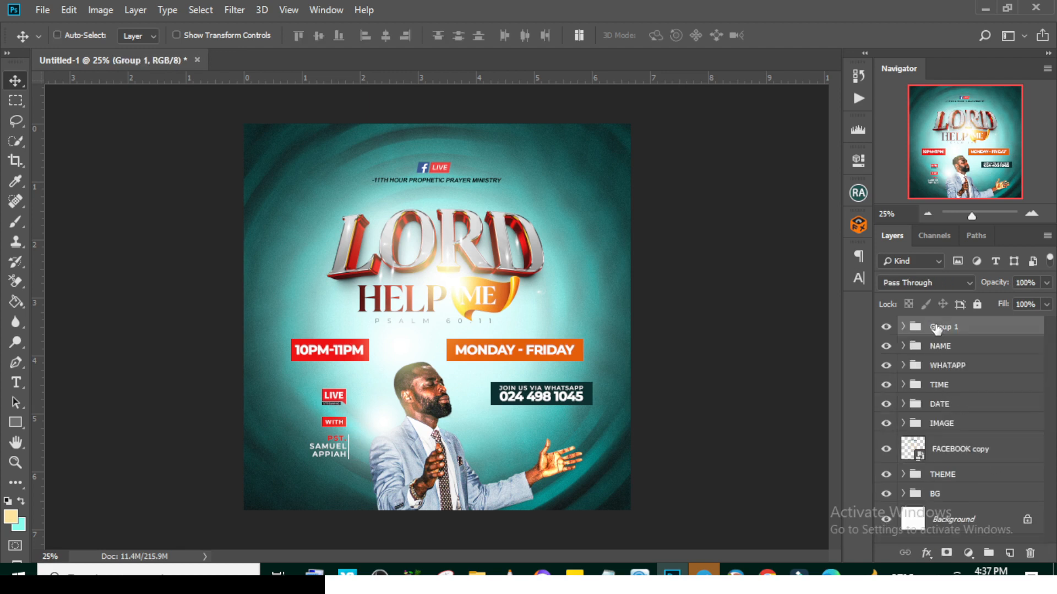
pyautogui.doubleClick(942, 326)
pyautogui.write('GLOW')
pyautogui.press('Return')
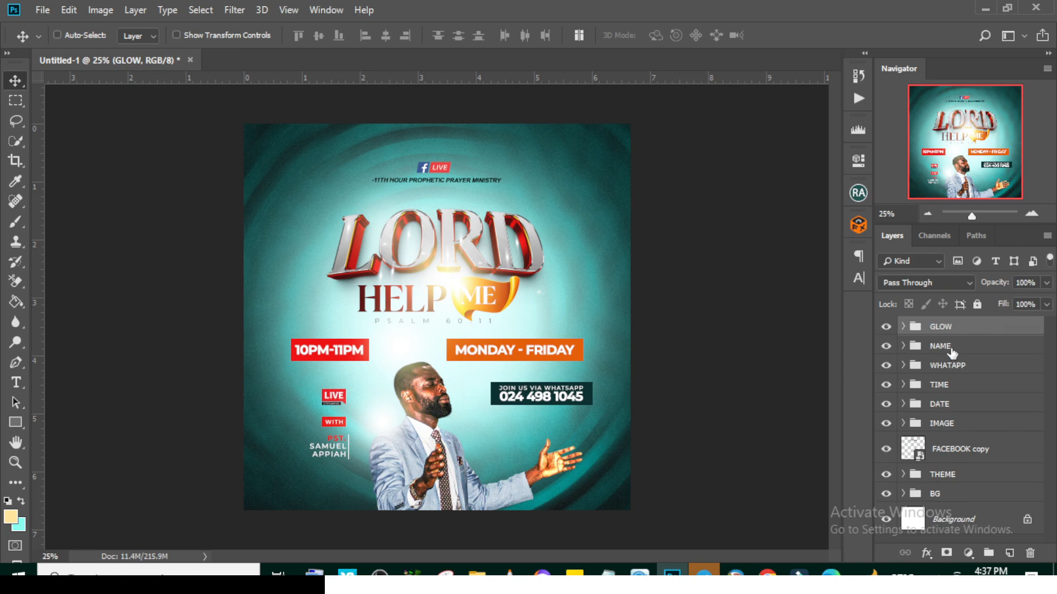
# Step: Place the WhatsApp logo from New folder, shrunk to about 3.5%, in the space before HELP, above the 10PM-11PM tag
pyautogui.moveTo(477, 572)
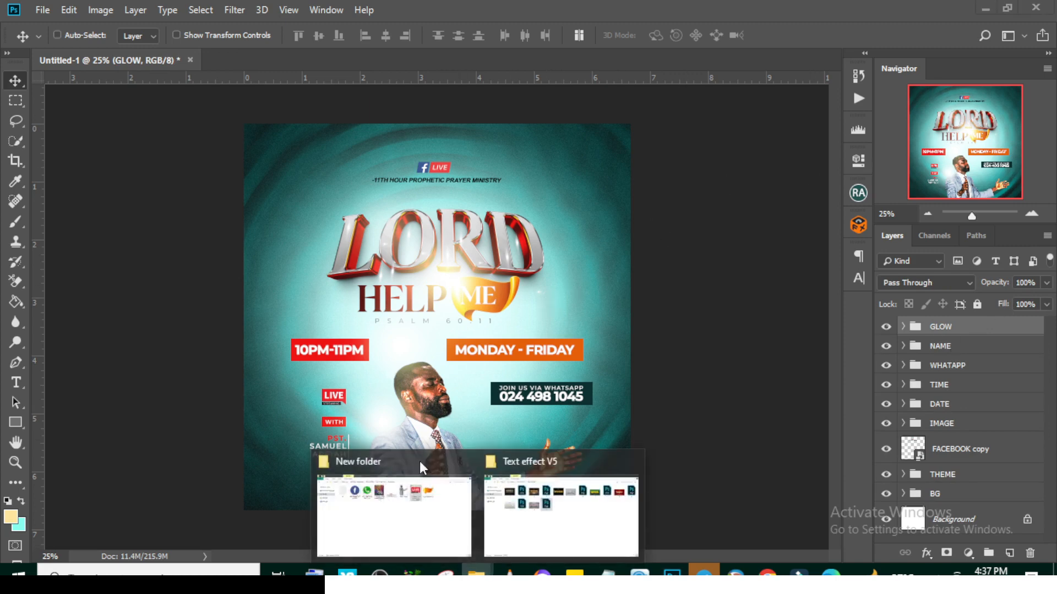
pyautogui.click(420, 462)
pyautogui.moveTo(330, 137); pyautogui.dragTo(516, 305)
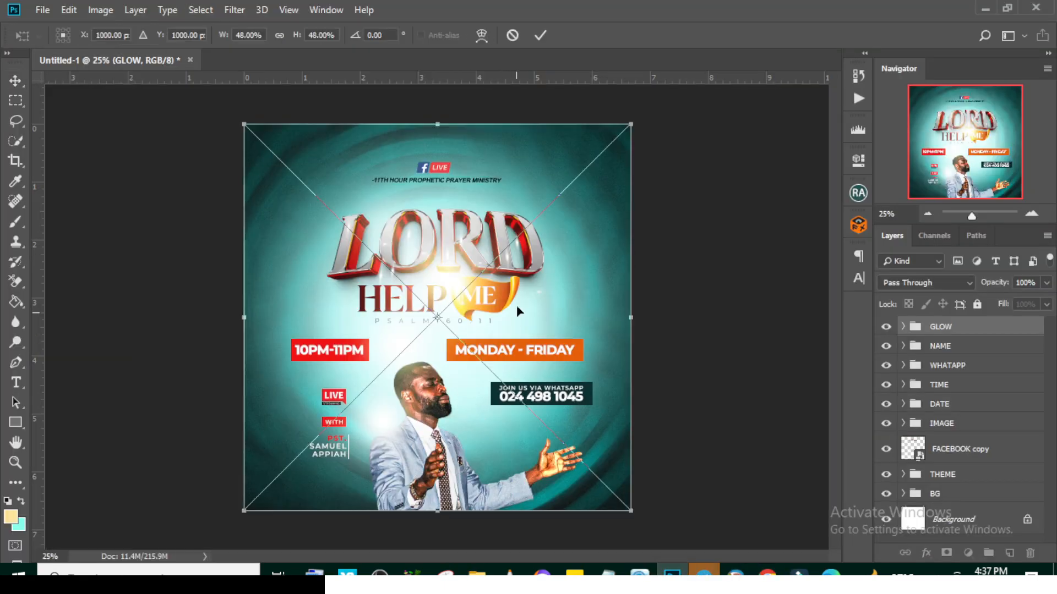
pyautogui.moveTo(632, 123); pyautogui.dragTo(306, 287)
pyautogui.press('Return')
pyautogui.hotkey('ctrl', 't')
pyautogui.press('Return')
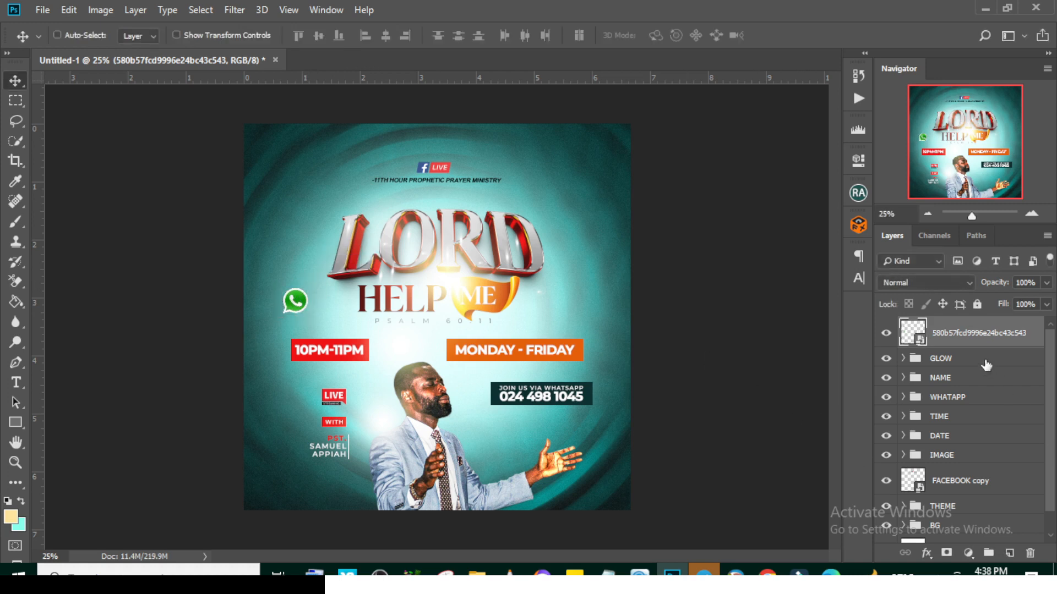
# Step: Apply a Motion Blur to the WhatsApp logo with an angle of 31° and a distance of 67 pixels
pyautogui.click(220, 11)
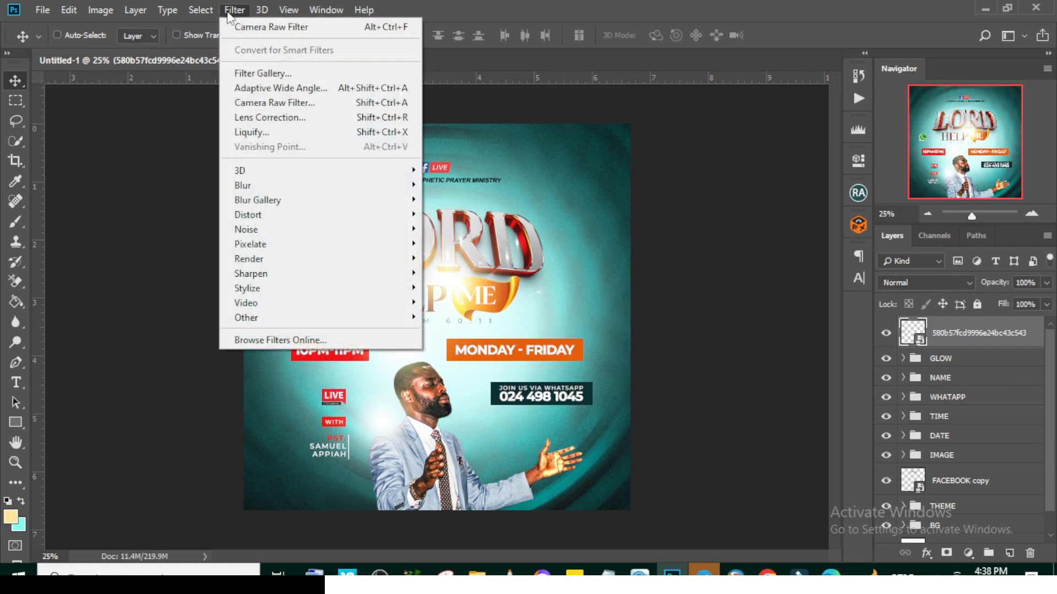
pyautogui.moveTo(264, 185)
pyautogui.click(463, 271)
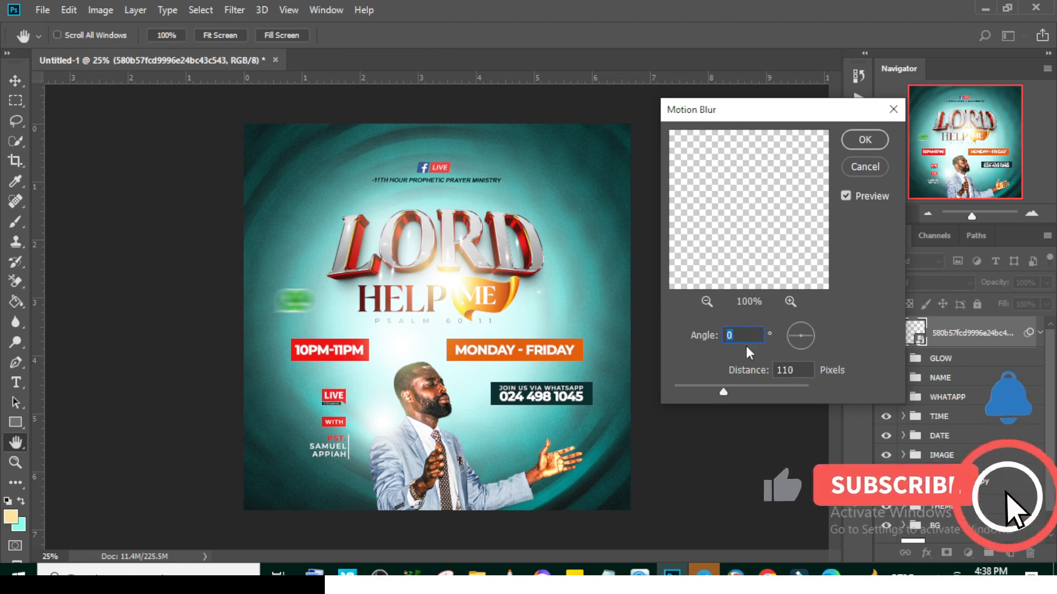
pyautogui.write('3')
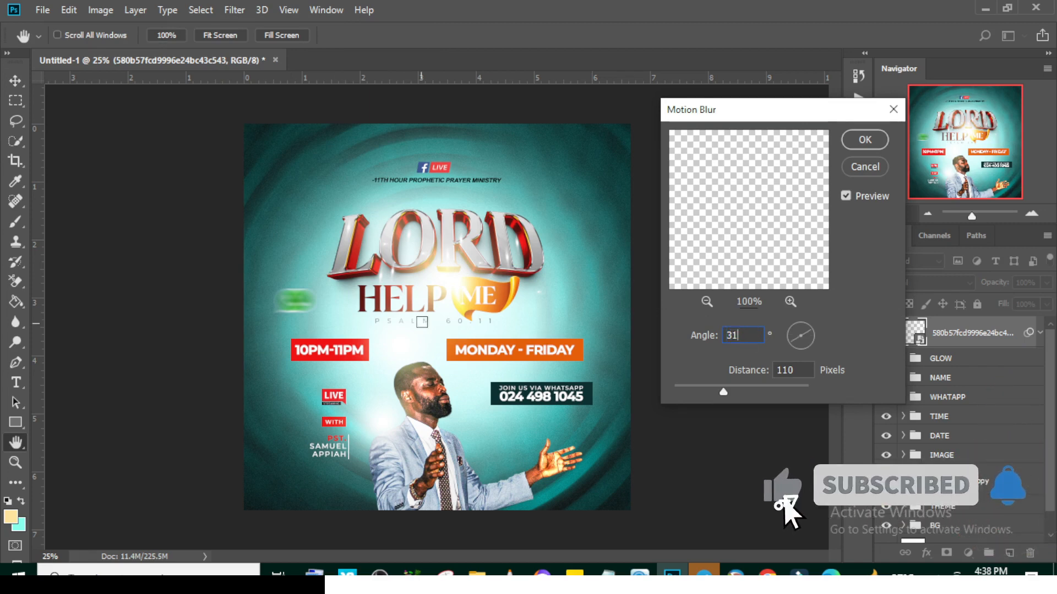
pyautogui.write('1')
pyautogui.press('Tab')
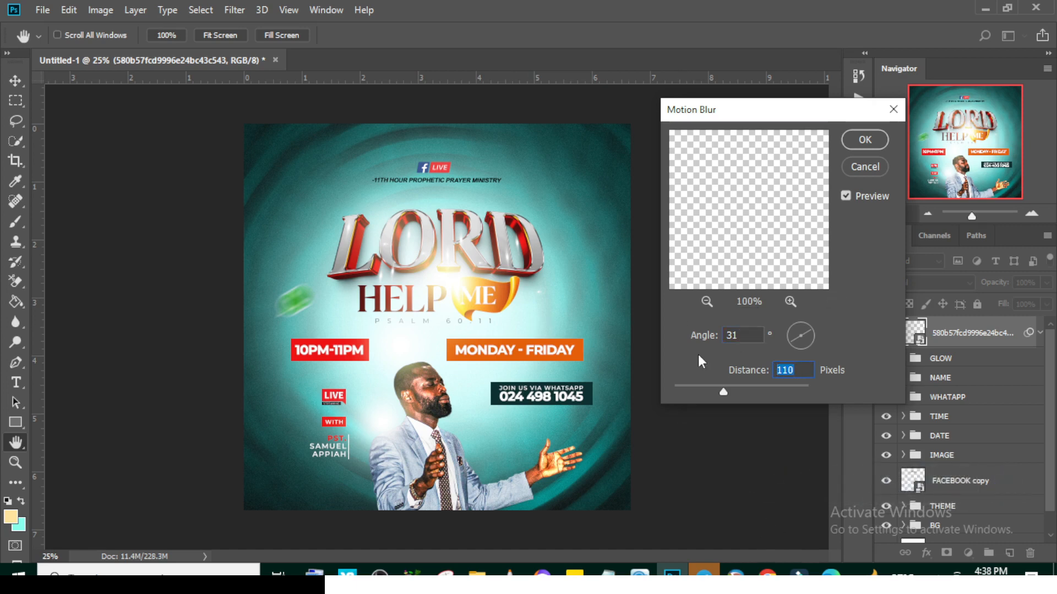
pyautogui.write('67')
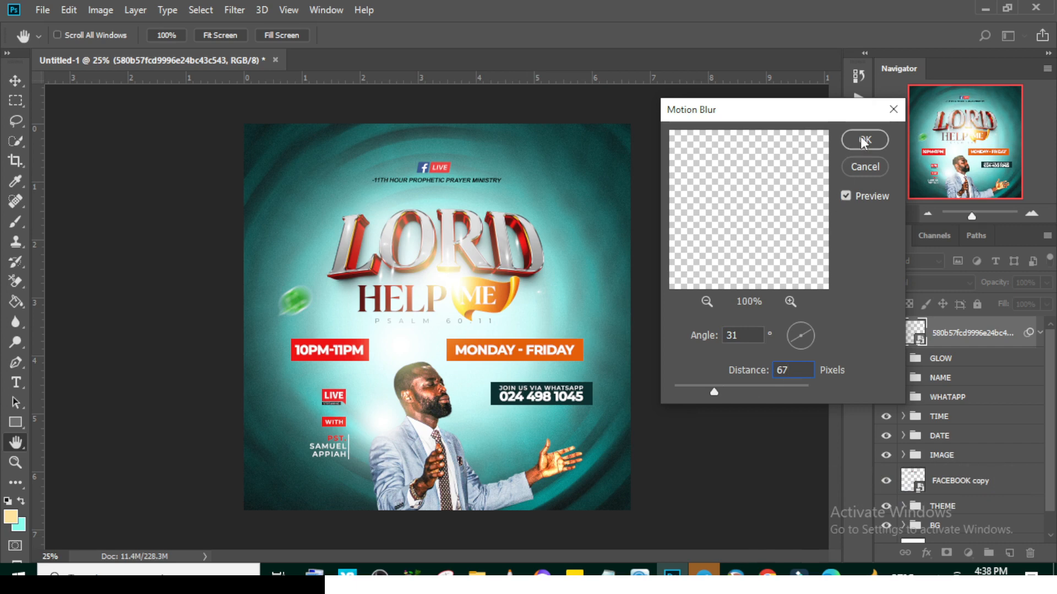
pyautogui.click(863, 141)
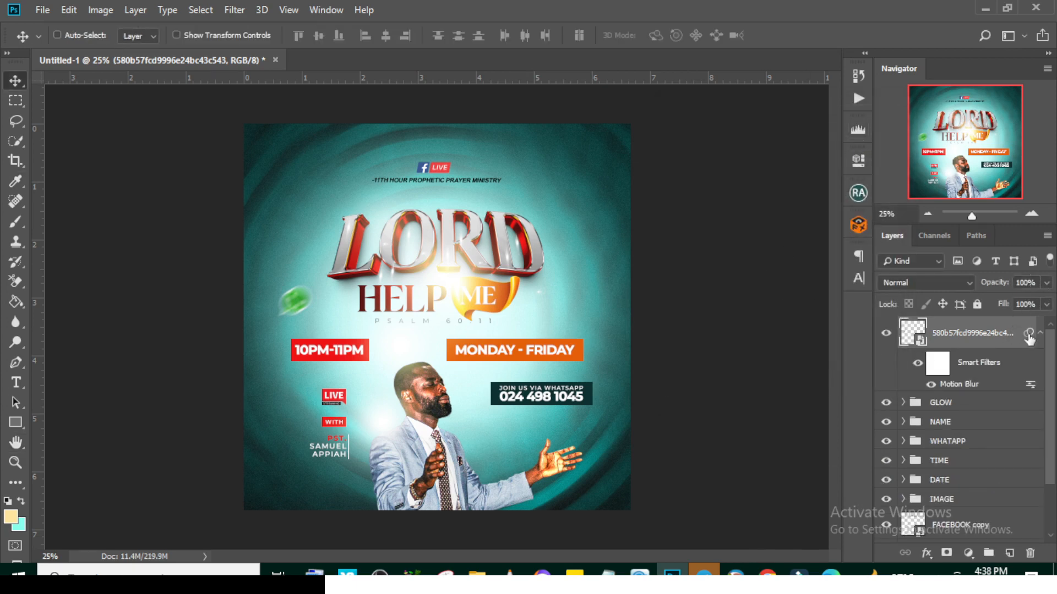
# Step: Set the blurred WhatsApp logo's opacity to 69%
pyautogui.moveTo(1035, 283); pyautogui.dragTo(994, 276)
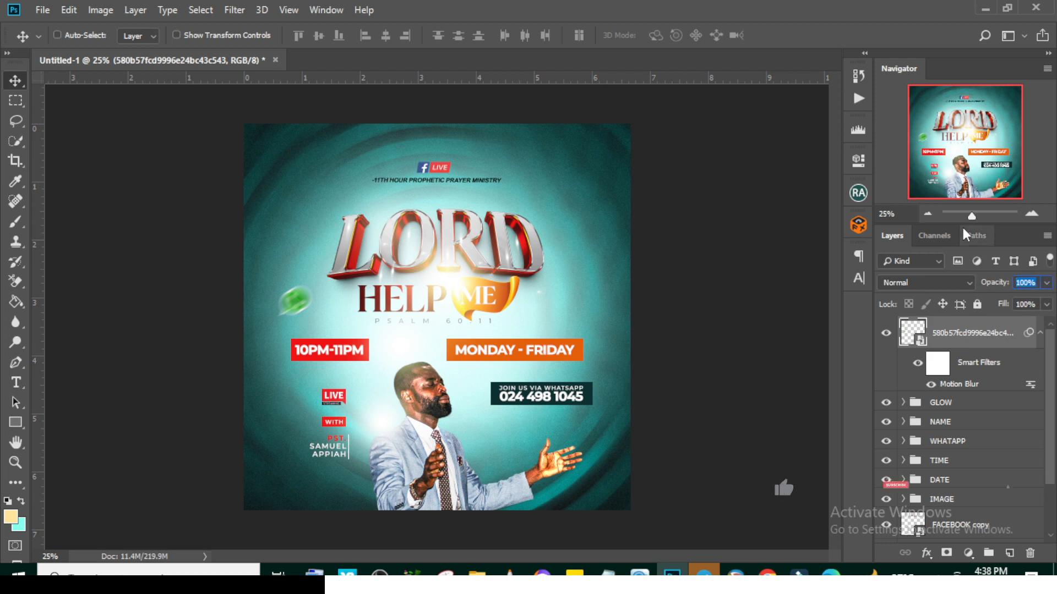
pyautogui.write('69')
pyautogui.press('Return')
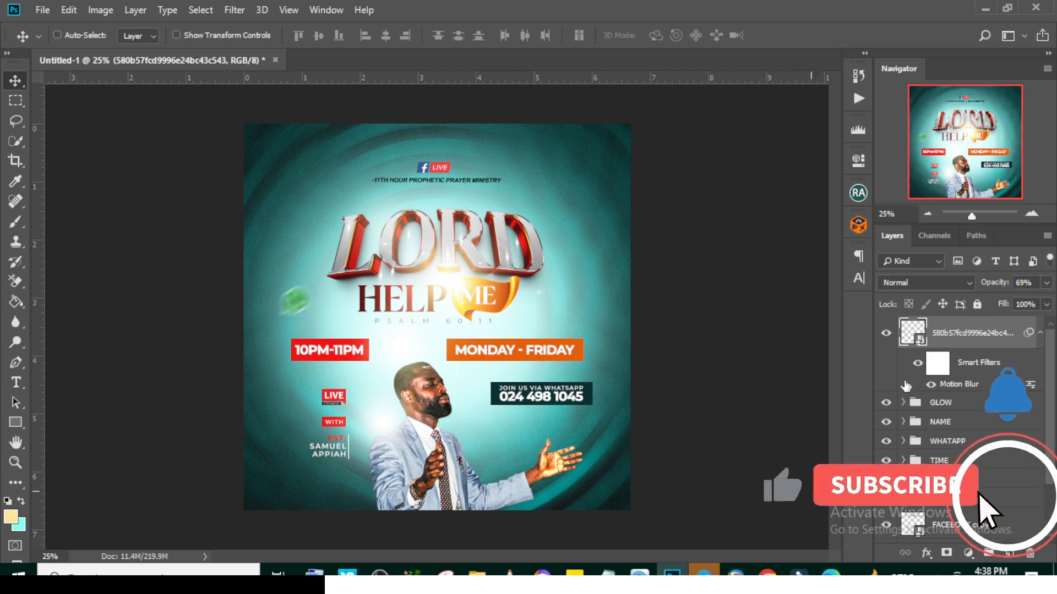
# Step: Duplicate the blurred WhatsApp logo, flip the copy horizontally and enlarge it to about 23%
pyautogui.press('ctrl')
pyautogui.hotkey('ctrl', 'j')
pyautogui.hotkey('ctrl', 't')
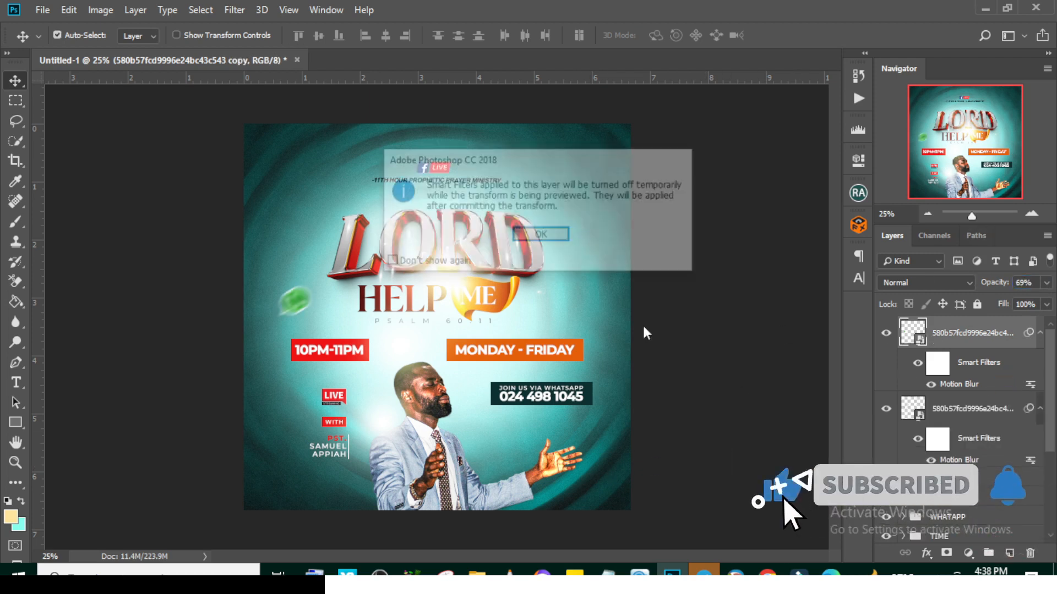
pyautogui.click(528, 233)
pyautogui.rightClick(300, 258)
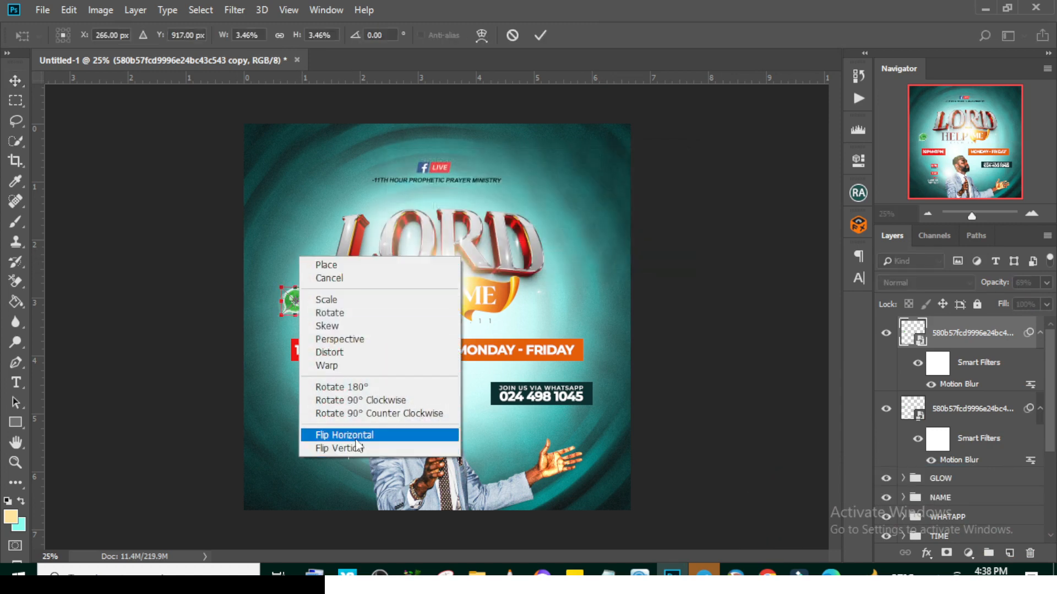
pyautogui.click(354, 435)
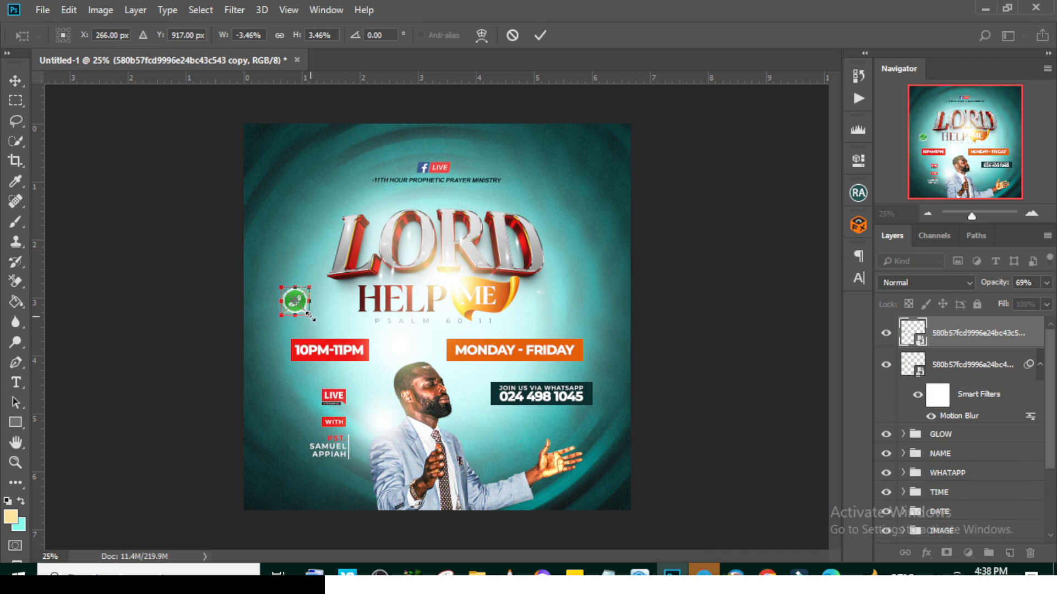
pyautogui.moveTo(310, 317); pyautogui.dragTo(389, 394)
# Step: Flip the enlarged WhatsApp logo vertically, rotate it 180° and place it partly outside the flyer's upper-right corner
pyautogui.rightClick(345, 318)
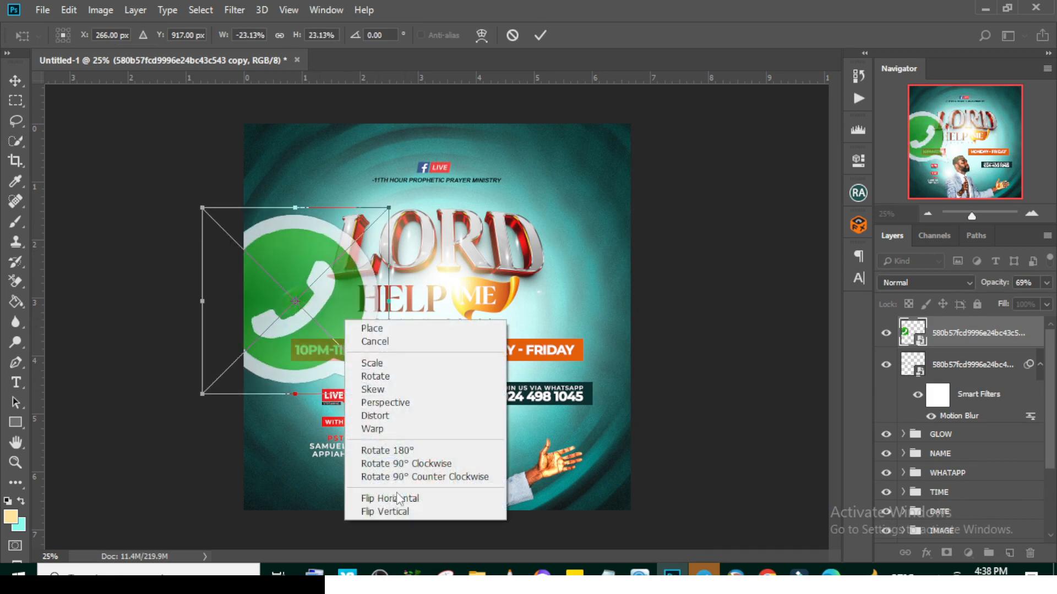
pyautogui.click(397, 511)
pyautogui.rightClick(351, 311)
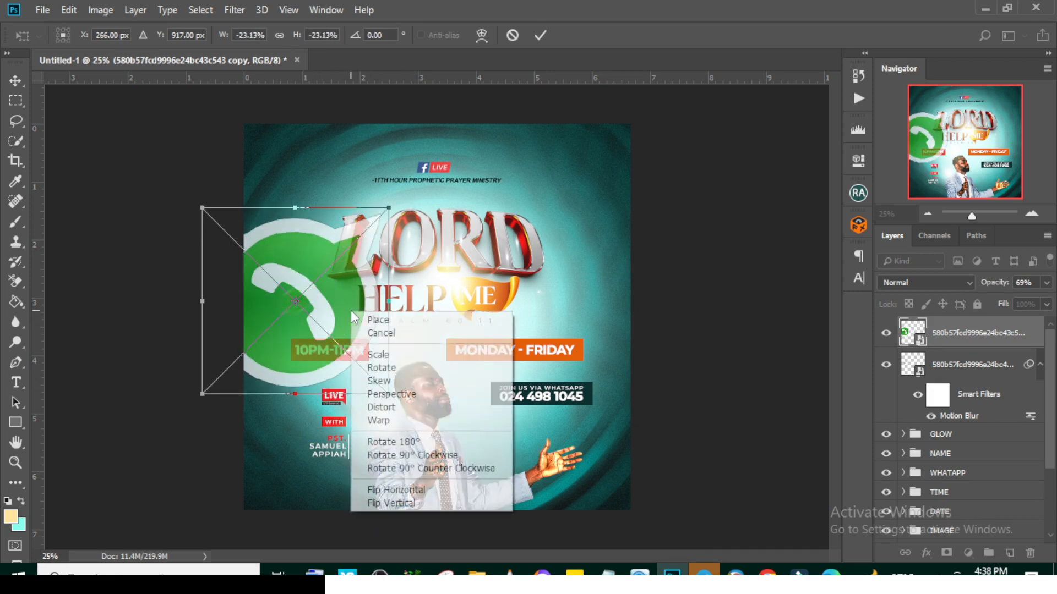
pyautogui.click(413, 442)
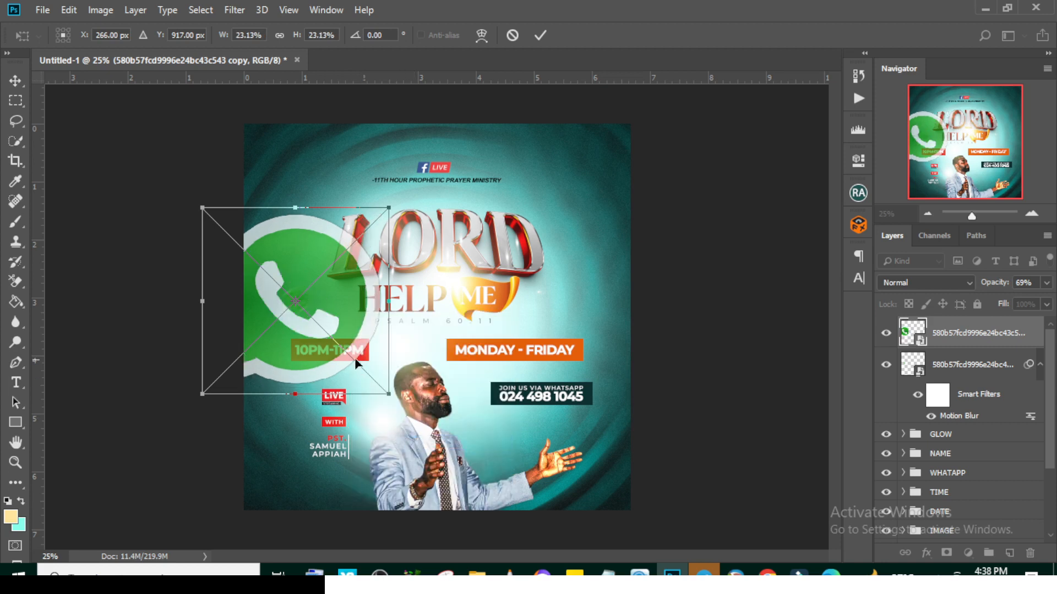
pyautogui.moveTo(358, 327); pyautogui.dragTo(662, 169)
pyautogui.press('Return')
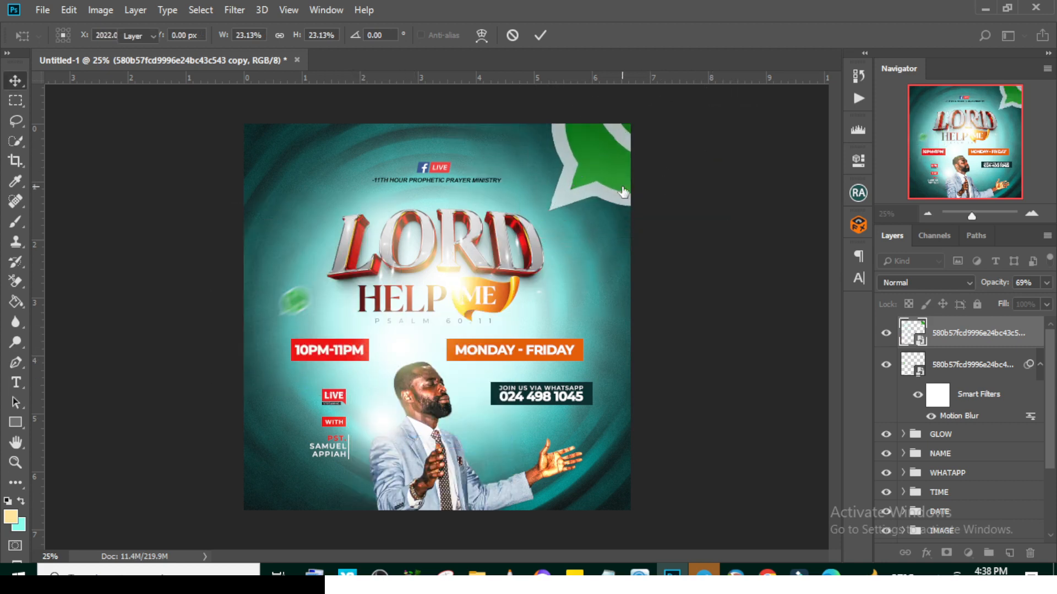
# Step: Raise the large WhatsApp logo's opacity to 100% and shift it farther out into the flyer's upper-right corner
pyautogui.click(1048, 282)
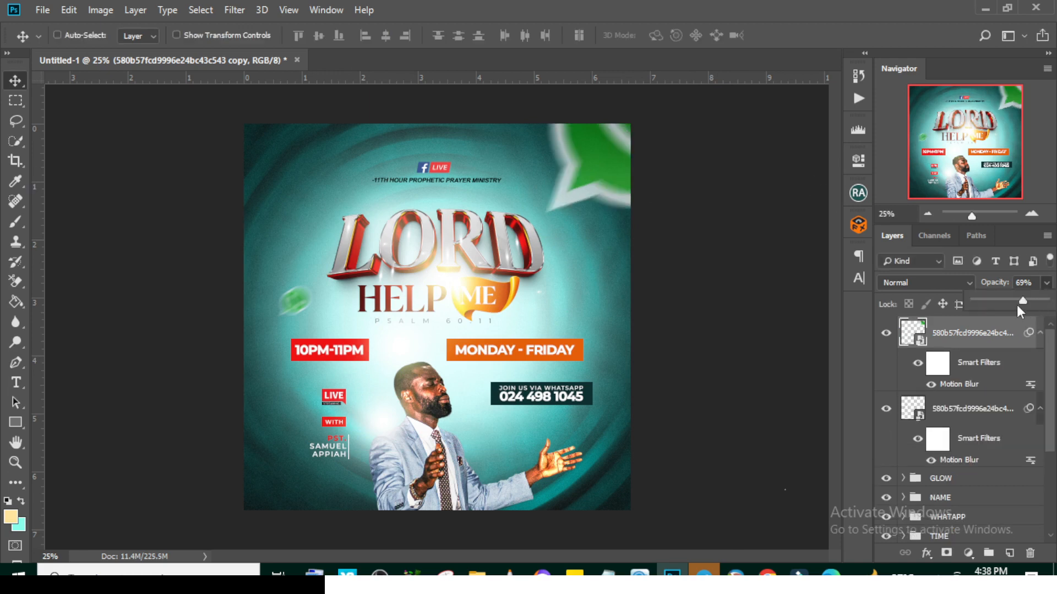
pyautogui.moveTo(1016, 305); pyautogui.dragTo(1054, 305)
pyautogui.click(600, 163)
pyautogui.moveTo(600, 163); pyautogui.dragTo(606, 160)
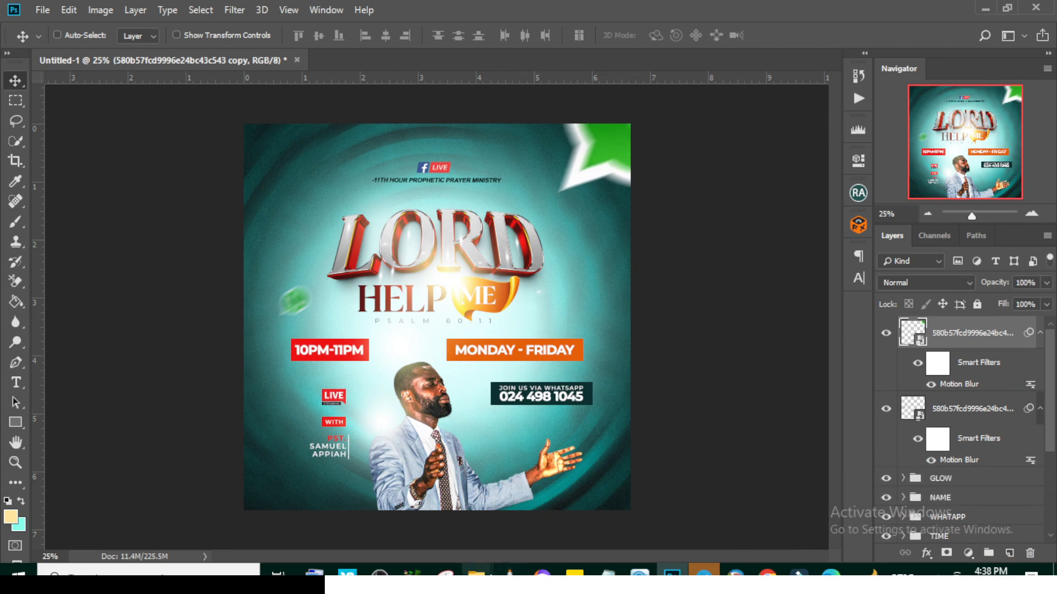
# Step: Place the Facebook logo from New folder, shrunk to about 13.4%, over the preacher's shoulder beside the pastor's name
pyautogui.moveTo(477, 572)
pyautogui.click(410, 505)
pyautogui.moveTo(258, 110); pyautogui.dragTo(457, 484)
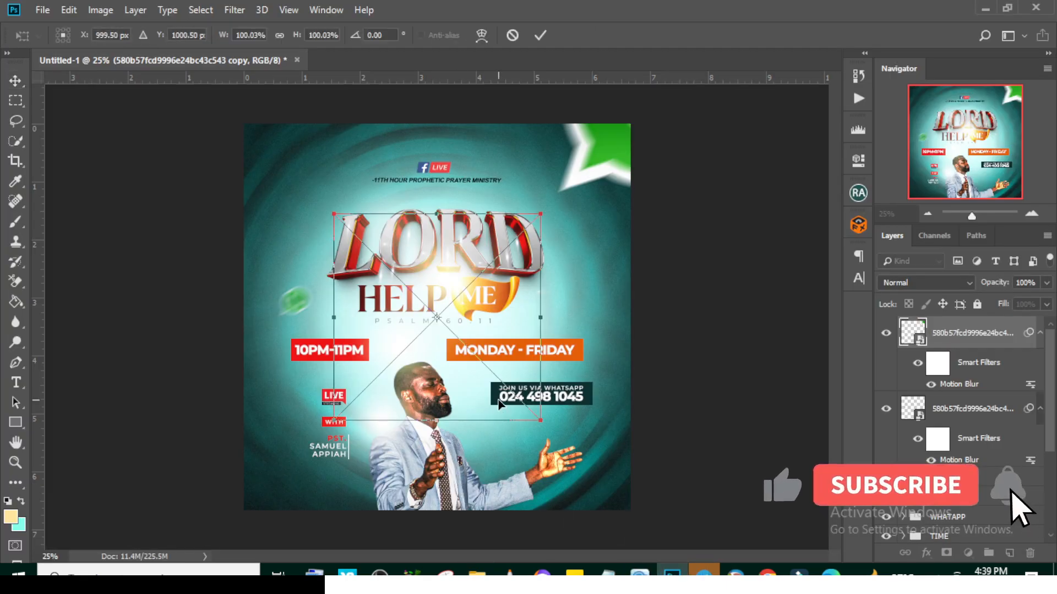
pyautogui.moveTo(532, 226); pyautogui.dragTo(432, 300)
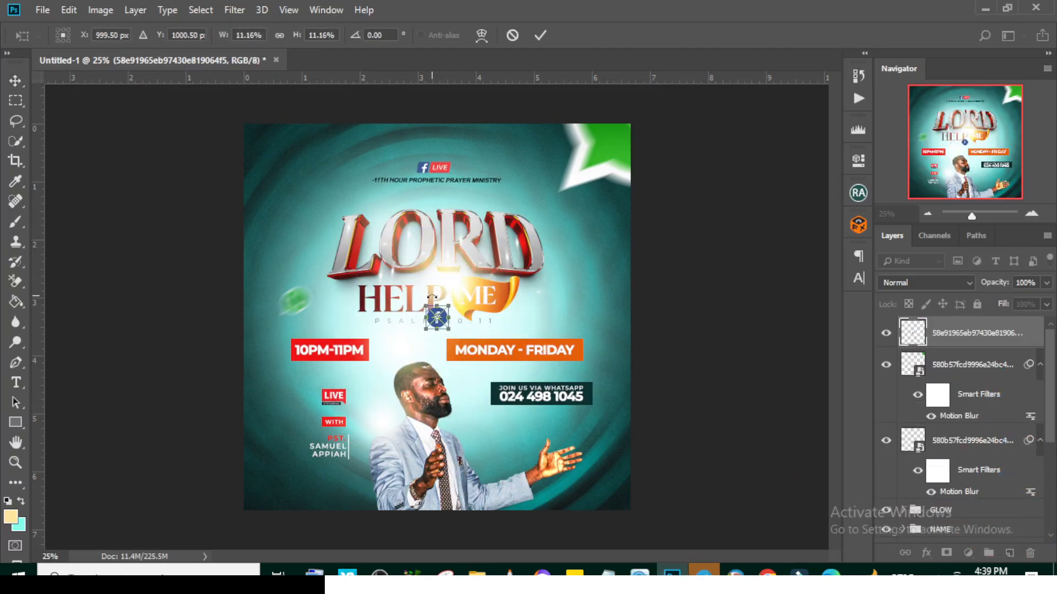
pyautogui.press('Return')
pyautogui.moveTo(437, 317); pyautogui.dragTo(403, 455)
pyautogui.hotkey('ctrl', 't')
pyautogui.press('Return')
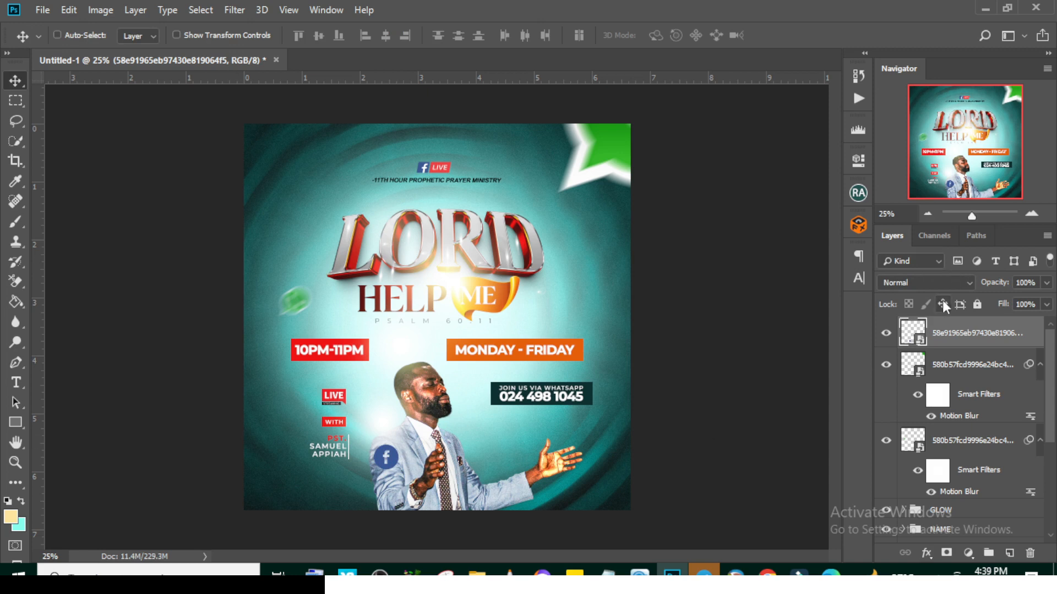
# Step: Copy the Motion Blur smart filter from the large WhatsApp logo layer onto the Facebook logo layer
pyautogui.click(957, 422)
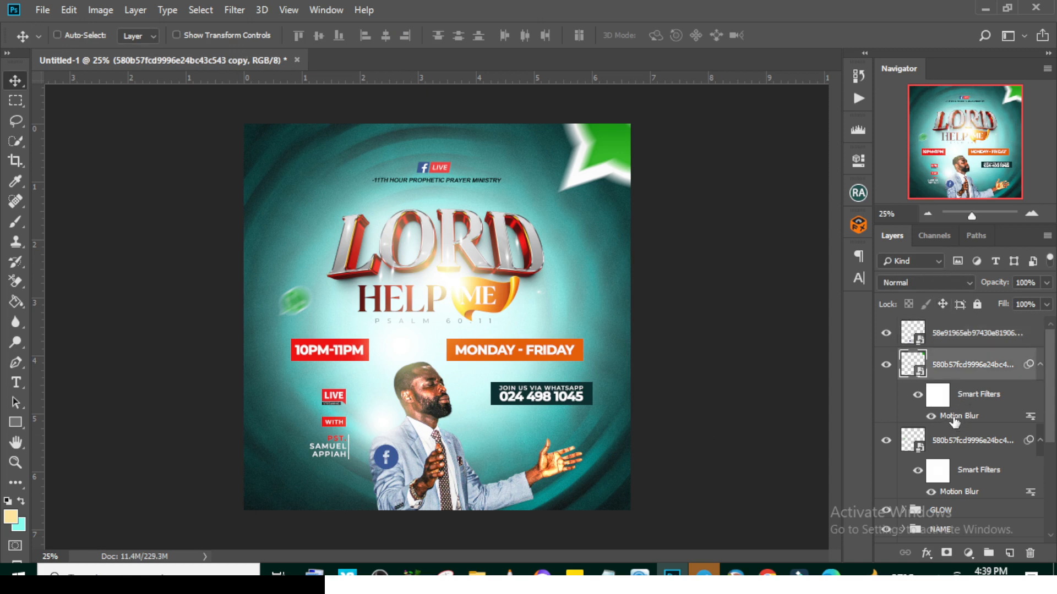
pyautogui.moveTo(955, 421); pyautogui.dragTo(958, 333)
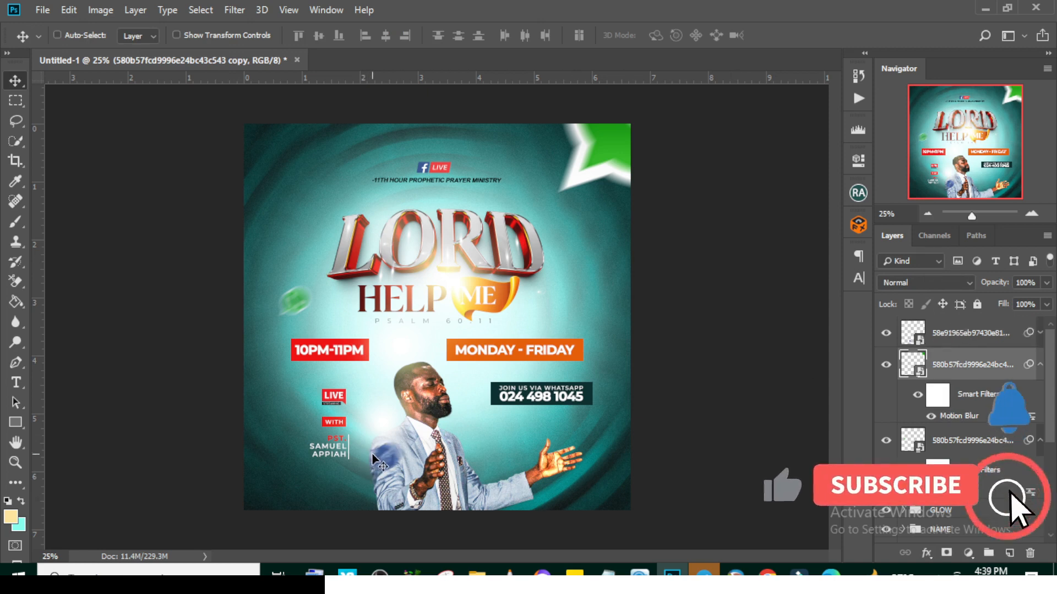
pyautogui.press('ctrl')
pyautogui.hotkey('ctrl', 't')
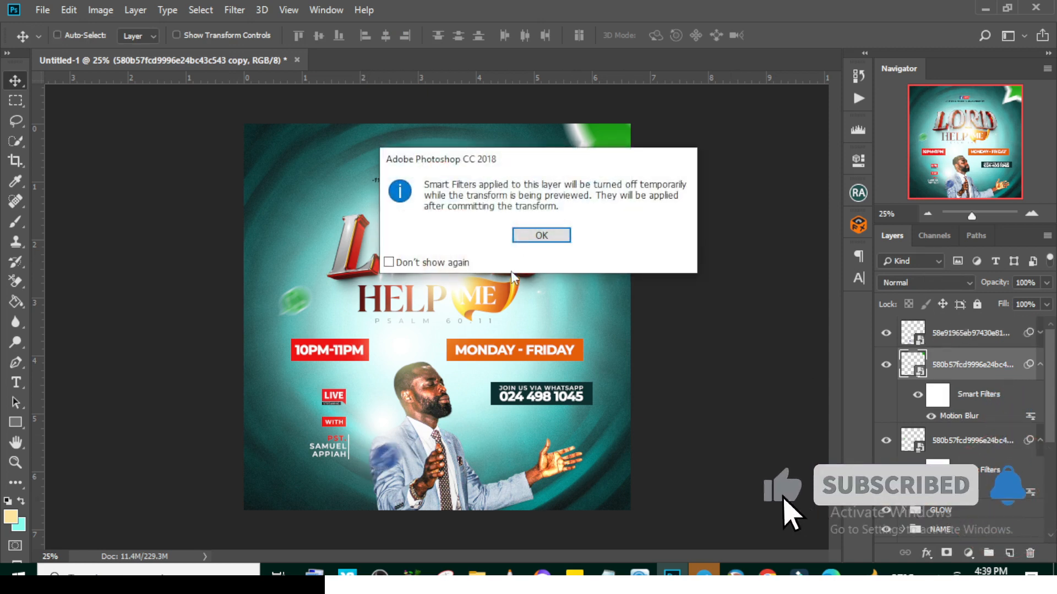
pyautogui.press('Return')
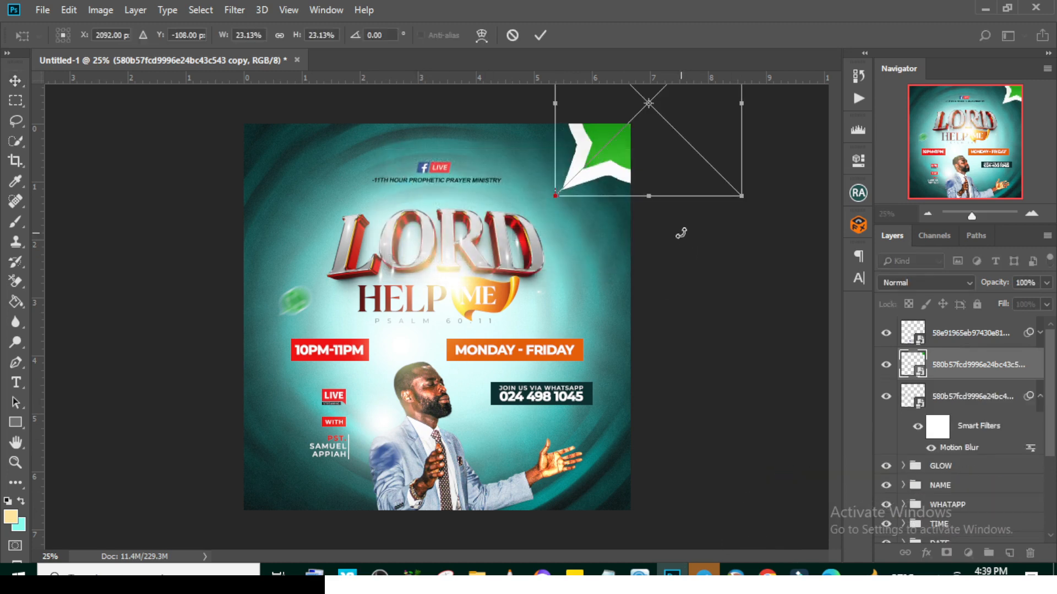
pyautogui.press('Return')
# Step: Enlarge the Facebook logo on the preacher's shoulder to about 17.5% and rotate it about 50.65°
pyautogui.click(956, 341)
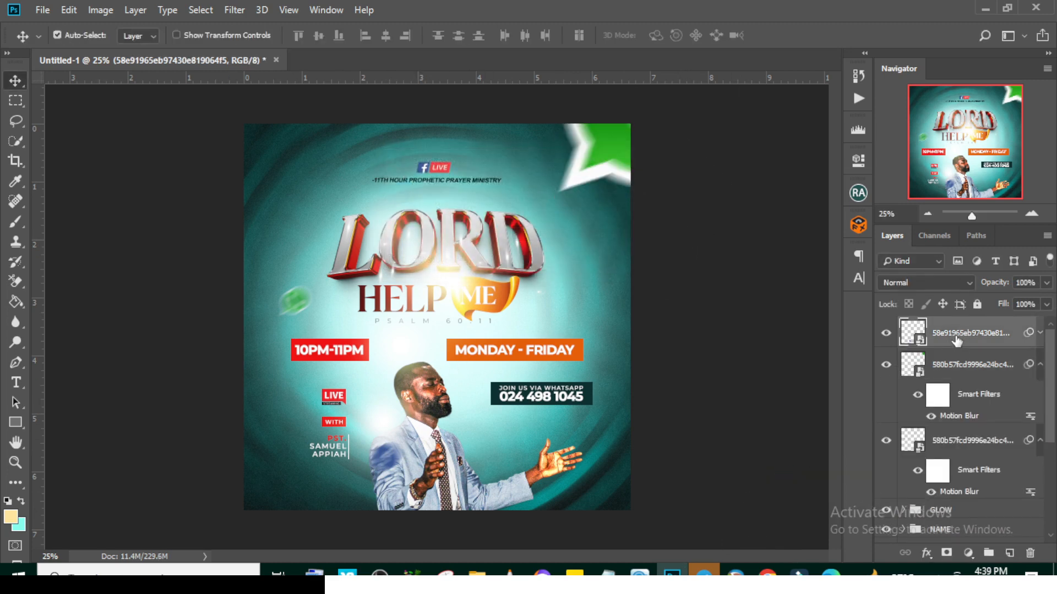
pyautogui.hotkey('ctrl', 't')
pyautogui.click(541, 236)
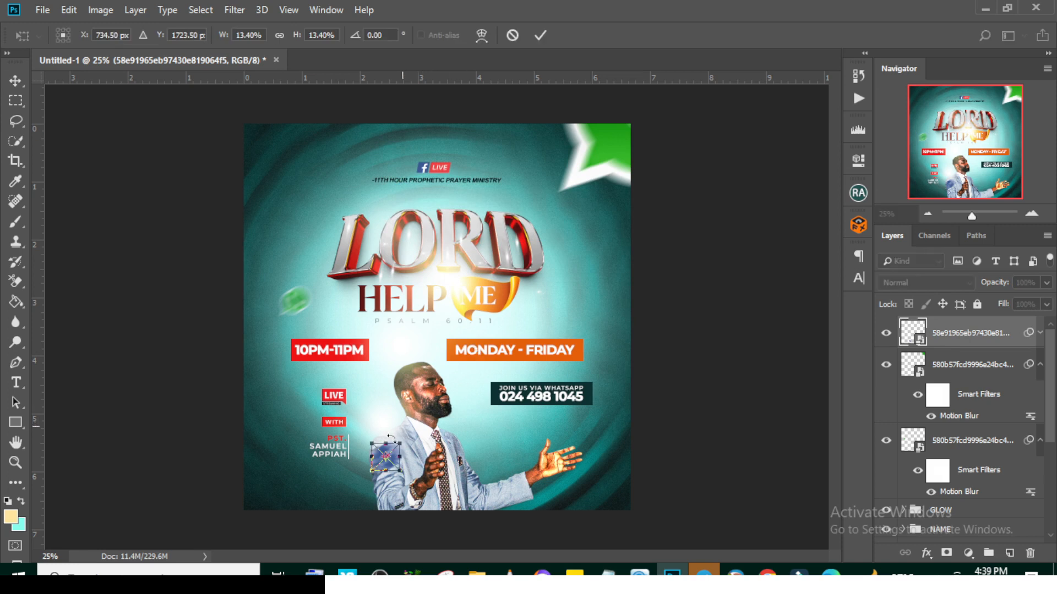
pyautogui.moveTo(406, 438); pyautogui.dragTo(454, 452)
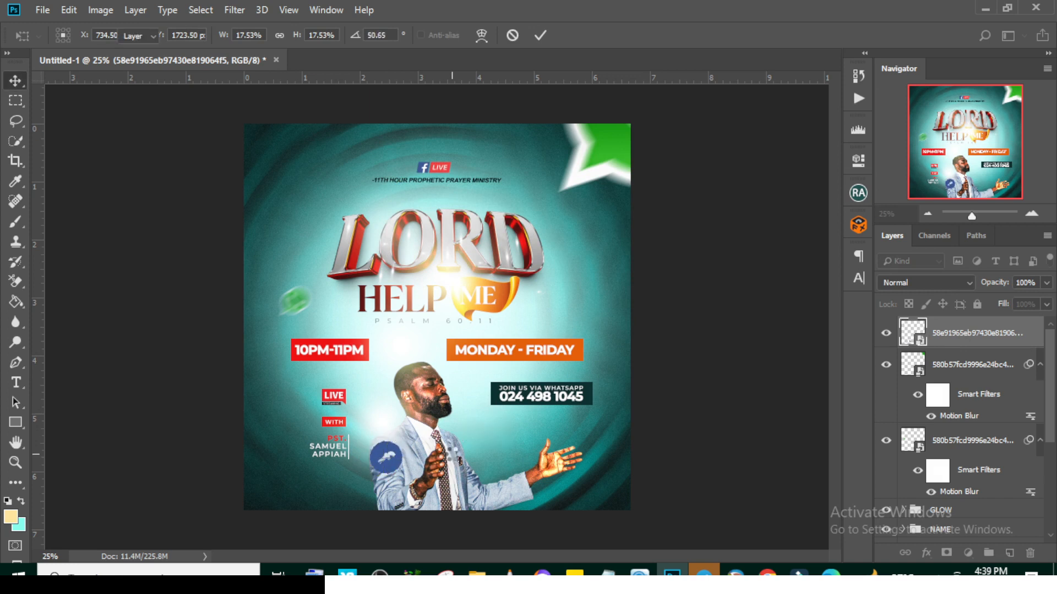
pyautogui.press('Return')
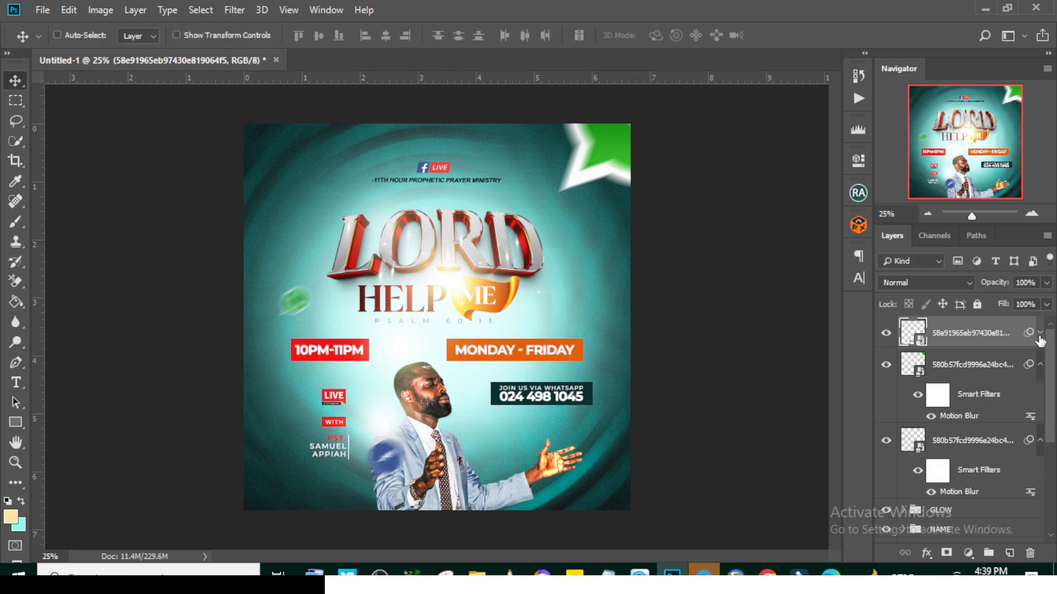
# Step: Paint black with a 125 px brush on the Facebook logo's smart filter mask to clear the motion blur from the logo's centre
pyautogui.click(1039, 333)
pyautogui.click(939, 370)
pyautogui.press('b')
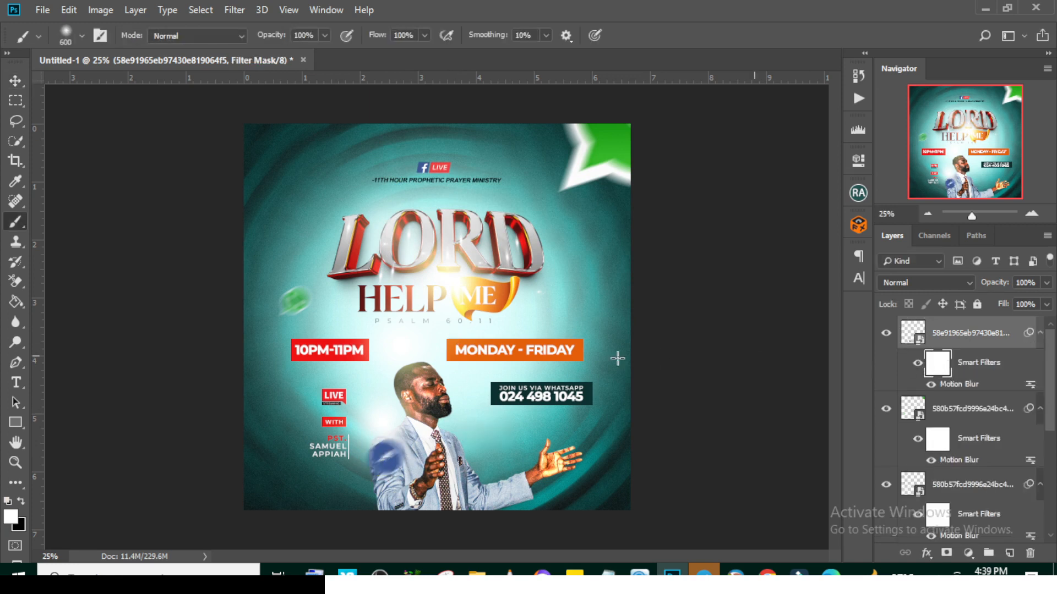
pyautogui.press('[')
pyautogui.press('[')
pyautogui.press('[')
pyautogui.press('[')
pyautogui.press('[')
pyautogui.press('[')
pyautogui.press('[')
pyautogui.press('[')
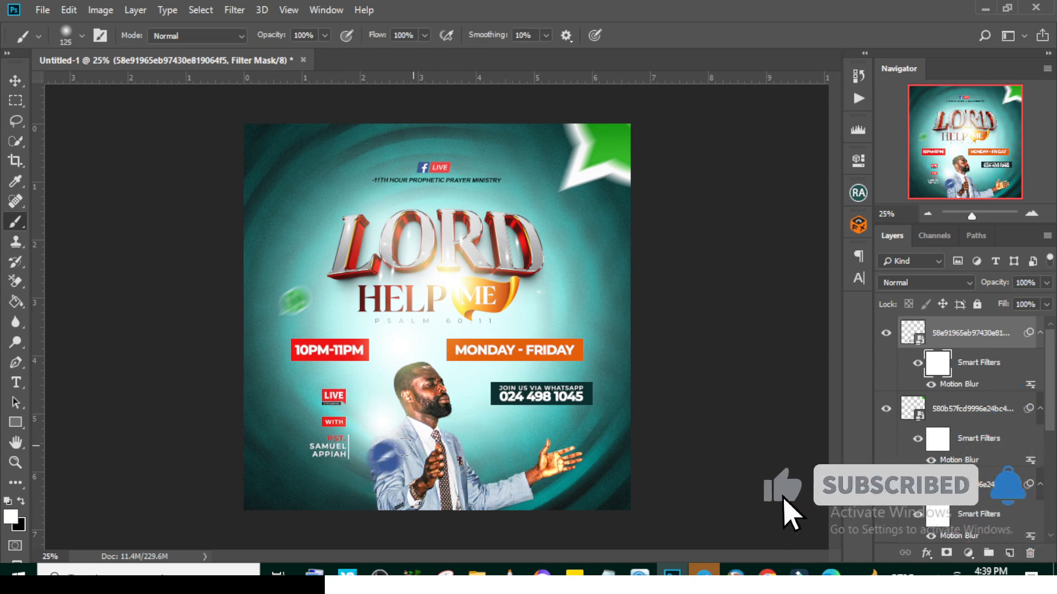
pyautogui.click(22, 501)
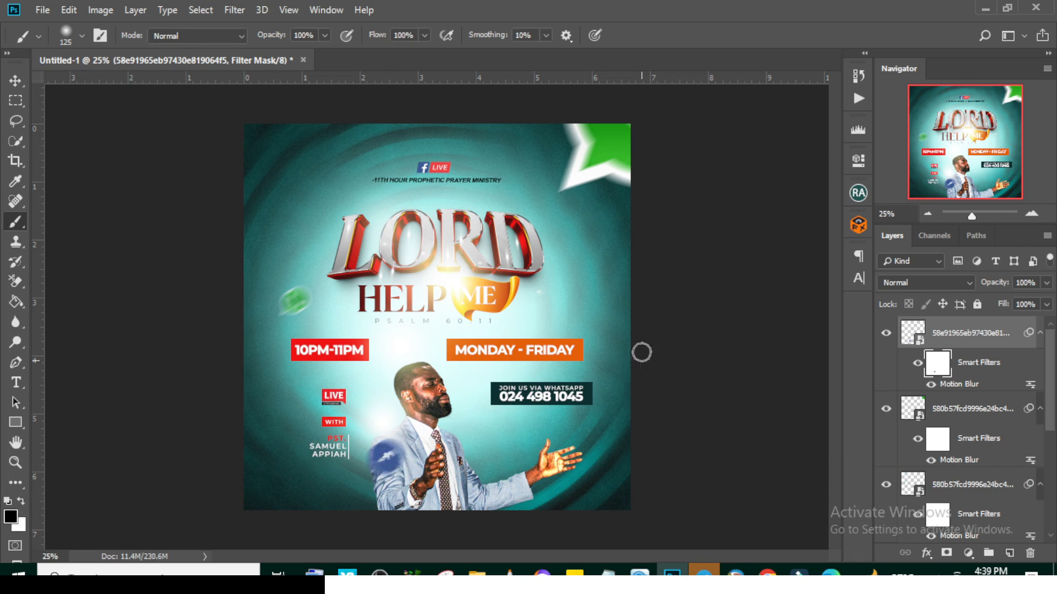
# Step: Group the Facebook logo layer and both WhatsApp logo layers and name the group "MOTION NLURS"
pyautogui.click(951, 330)
pyautogui.scroll(-5, 967, 432)
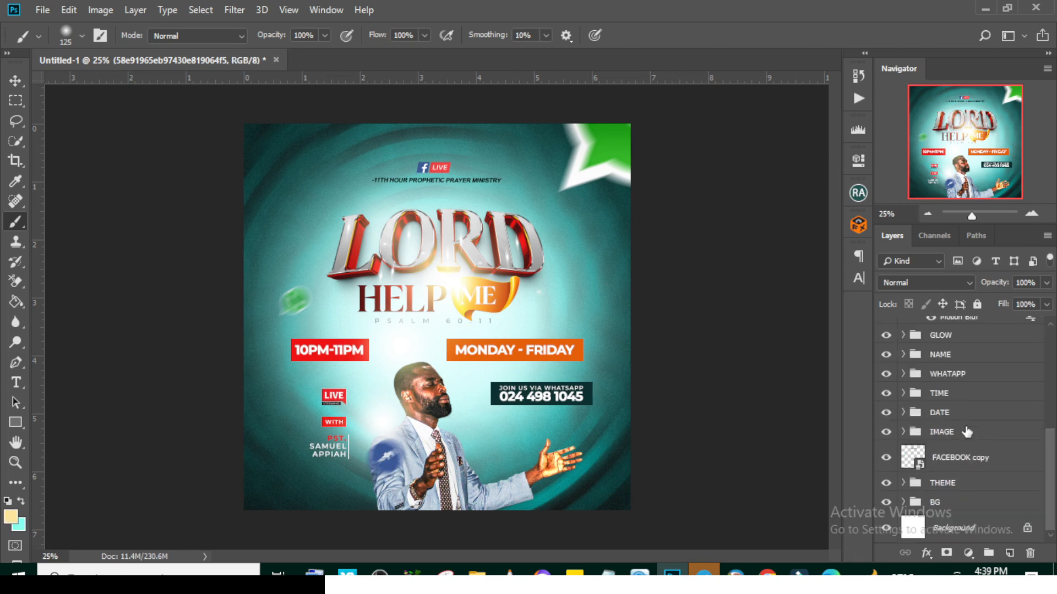
pyautogui.scroll(5, 982, 336)
pyautogui.keyDown('shift'); pyautogui.click(978, 486); pyautogui.keyUp('shift')
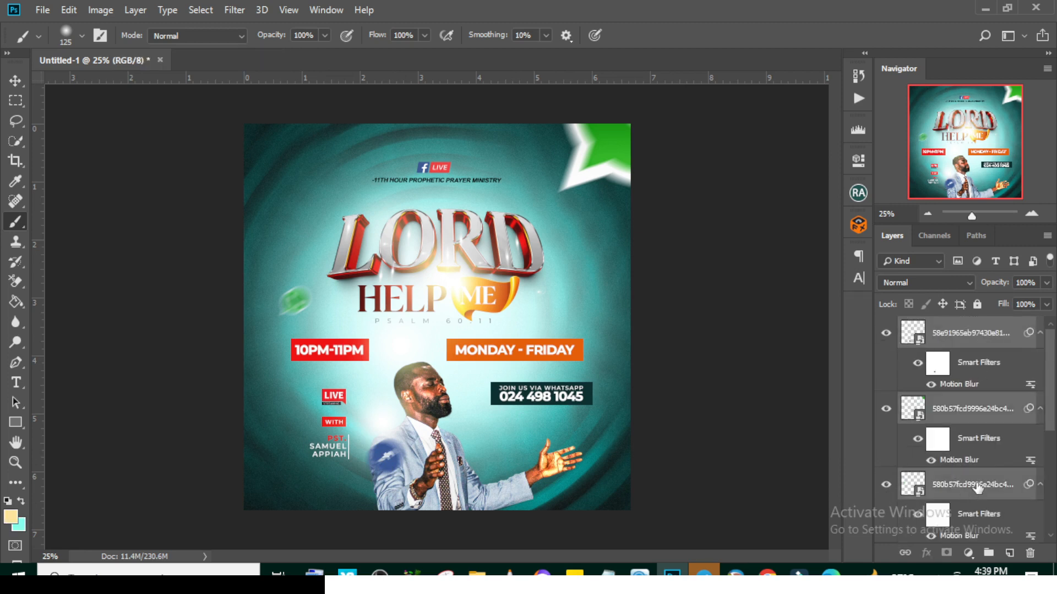
pyautogui.hotkey('ctrl', 'g')
pyautogui.doubleClick(937, 329)
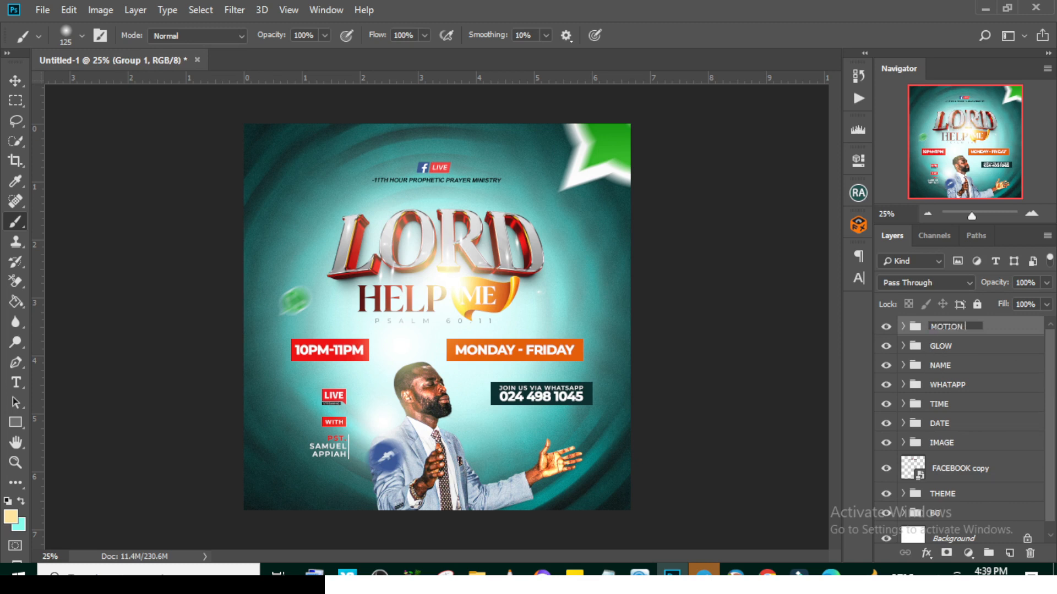
pyautogui.press('Return')
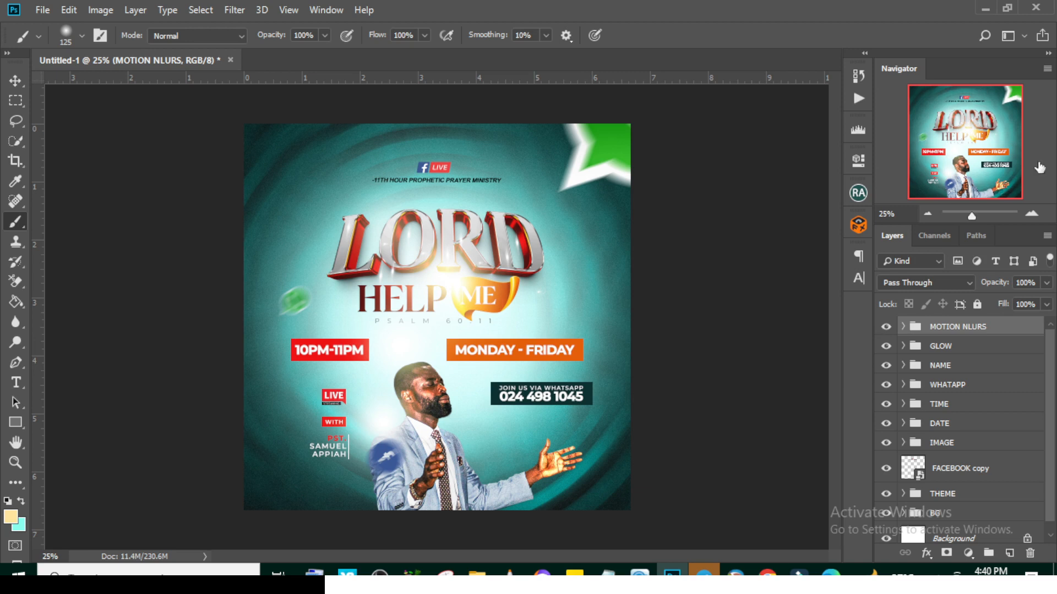
# Step: Nudge the TIME group horizontally to the right, closer to the MONDAY - FRIDAY label
pyautogui.click(936, 407)
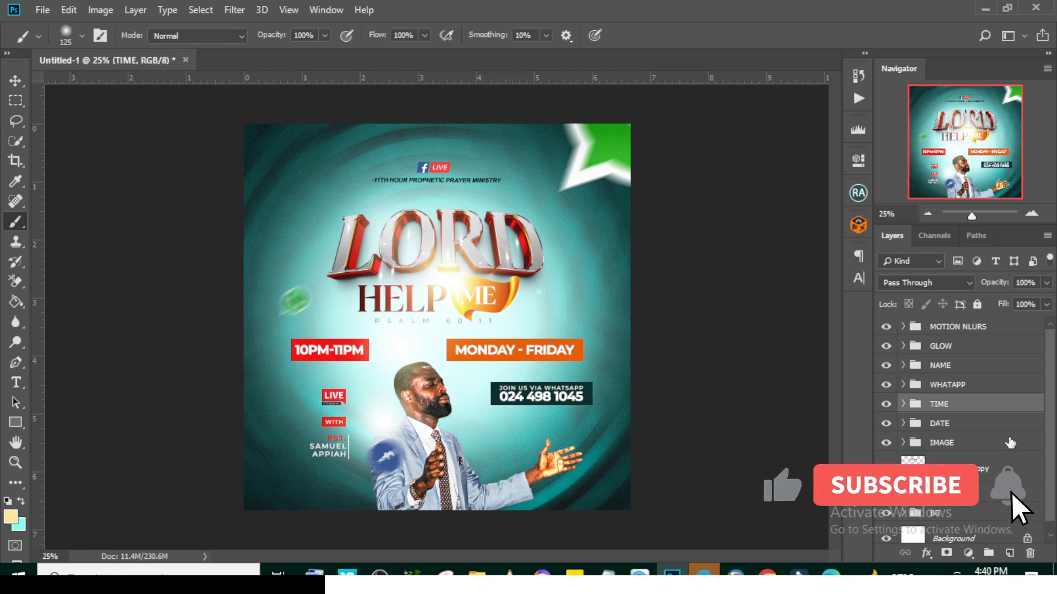
pyautogui.press('v')
pyautogui.hotkey('shift', 'Right')
pyautogui.hotkey('shift', 'Right')
pyautogui.hotkey('shift', 'Right')
pyautogui.hotkey('shift', 'Right')
pyautogui.hotkey('shift', 'Right')
pyautogui.hotkey('shift', 'Right')
pyautogui.hotkey('shift', 'Right')
pyautogui.hotkey('shift', 'Right')
pyautogui.hotkey('shift', 'Right')
pyautogui.hotkey('shift', 'Right')
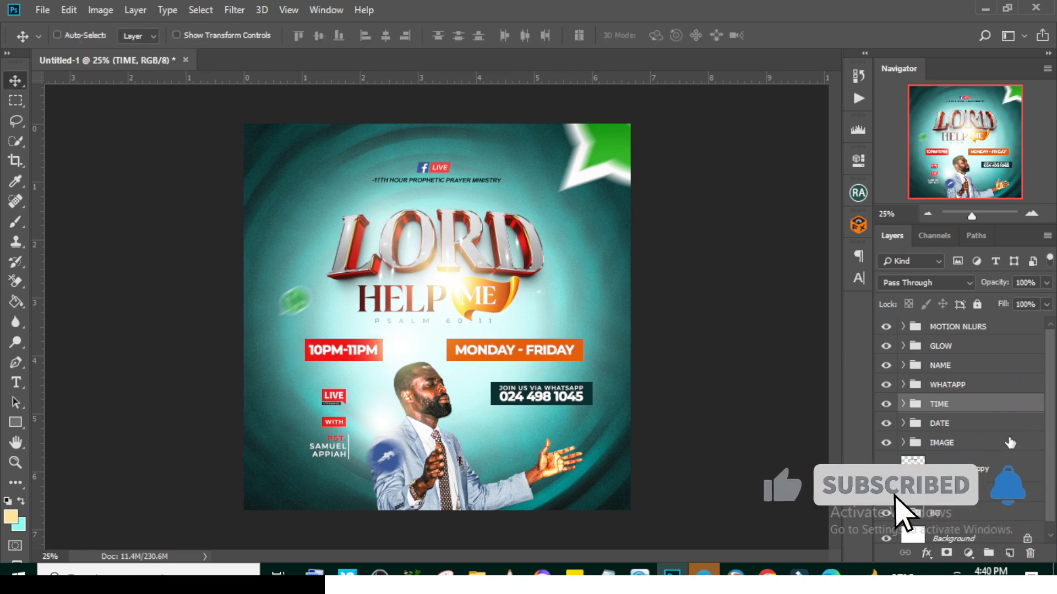
pyautogui.hotkey('shift', 'Right')
pyautogui.hotkey('shift', 'Right')
pyautogui.hotkey('shift', 'Right')
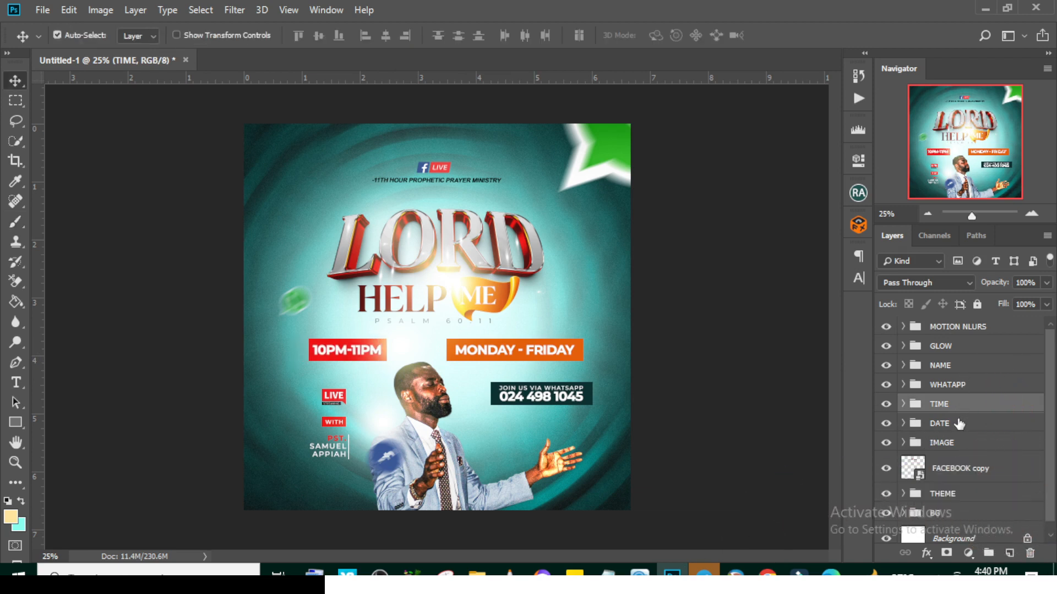
# Step: Show the guides, shift the TIME and DATE groups together to X 1005 px, Y 1166 px near the vertical centre guide, and hide the guides
pyautogui.hotkey('ctrl', 't')
pyautogui.hotkey('ctrl', ';')
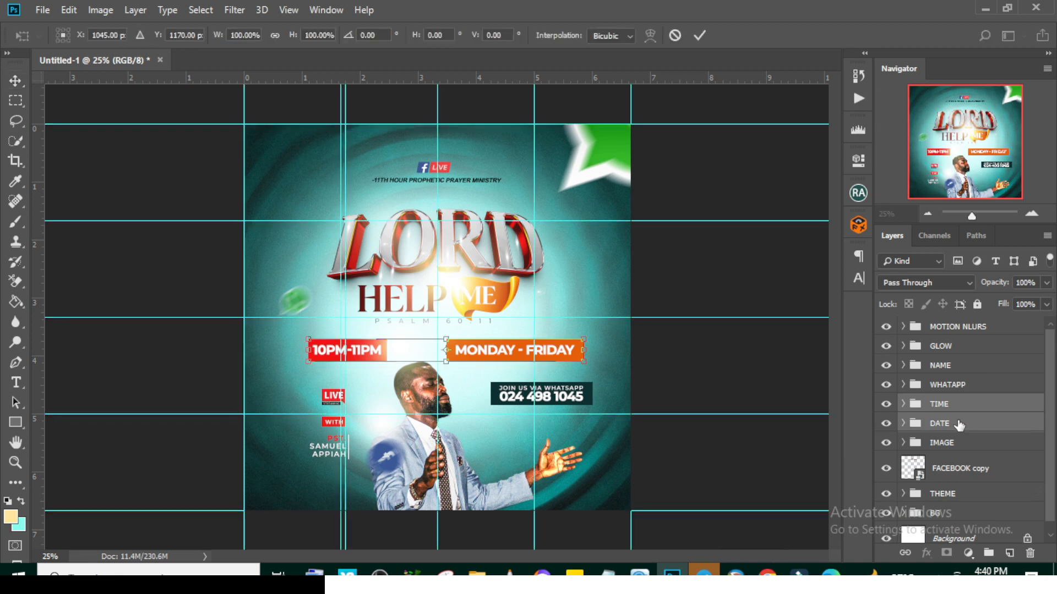
pyautogui.hotkey('shift', 'Left')
pyautogui.hotkey('shift', 'Left')
pyautogui.hotkey('shift', 'Left')
pyautogui.hotkey('shift', 'Left')
pyautogui.hotkey('shift', 'Left')
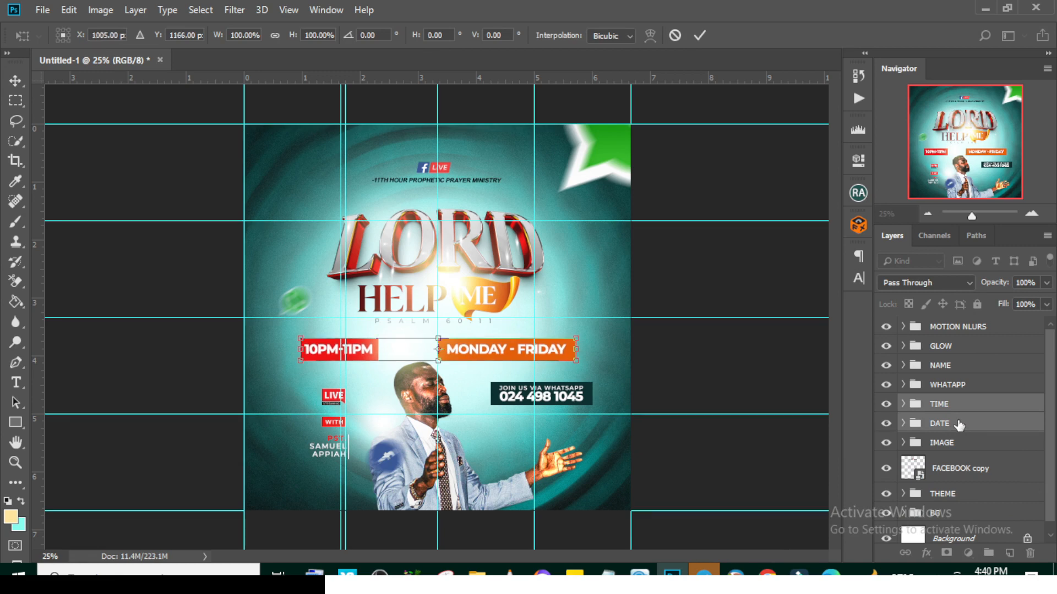
pyautogui.press('Return')
pyautogui.hotkey('ctrl', ';')
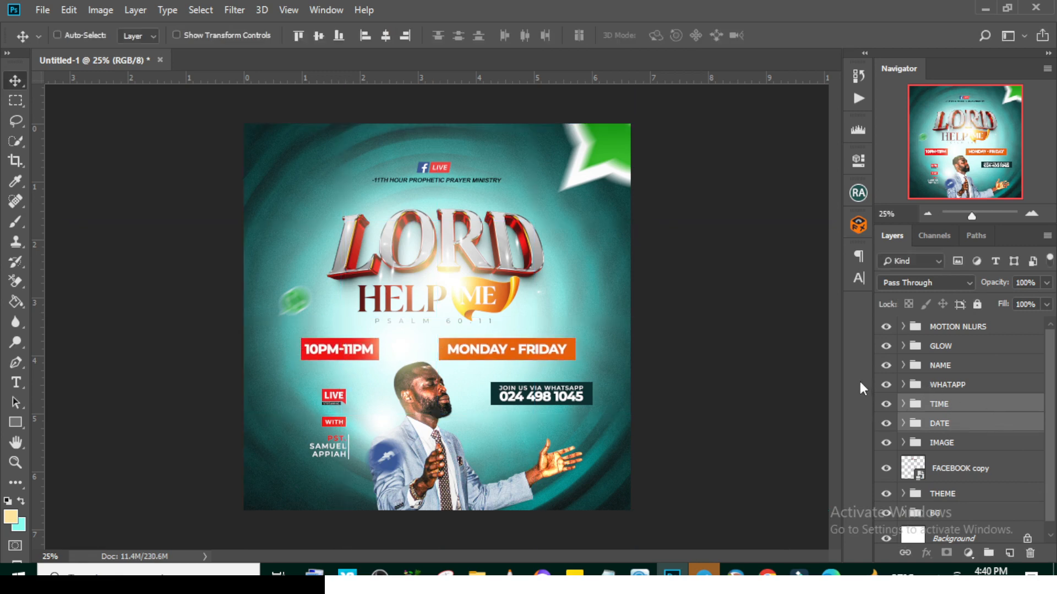
# Step: Stamp all visible layers into a new layer above the MOTION NLURS group and convert it to a smart object
pyautogui.click(955, 328)
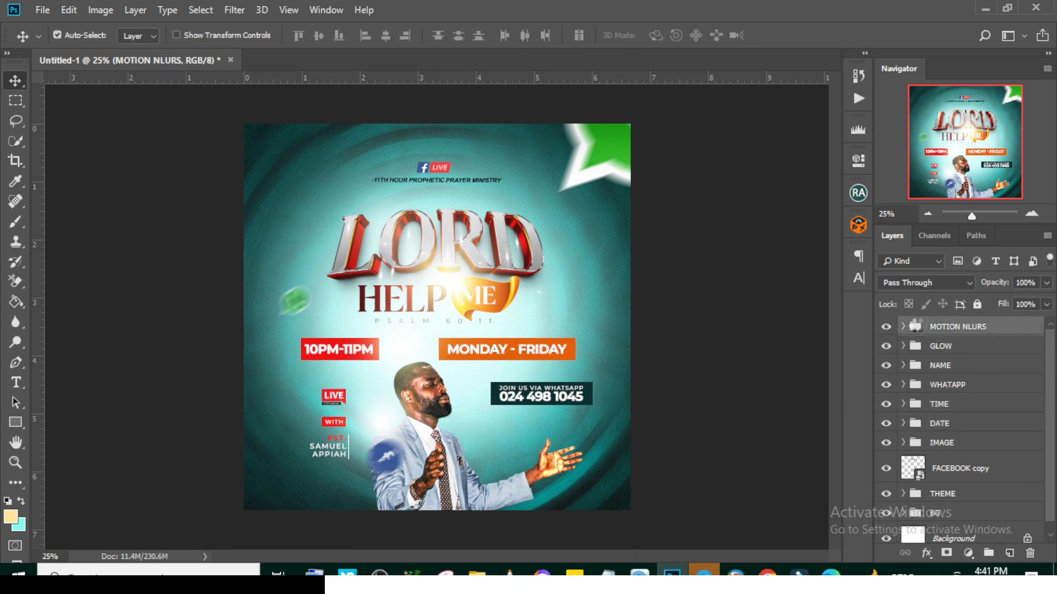
pyautogui.hotkey('ctrl', 'alt', 'shift', 'e')
pyautogui.rightClick(976, 334)
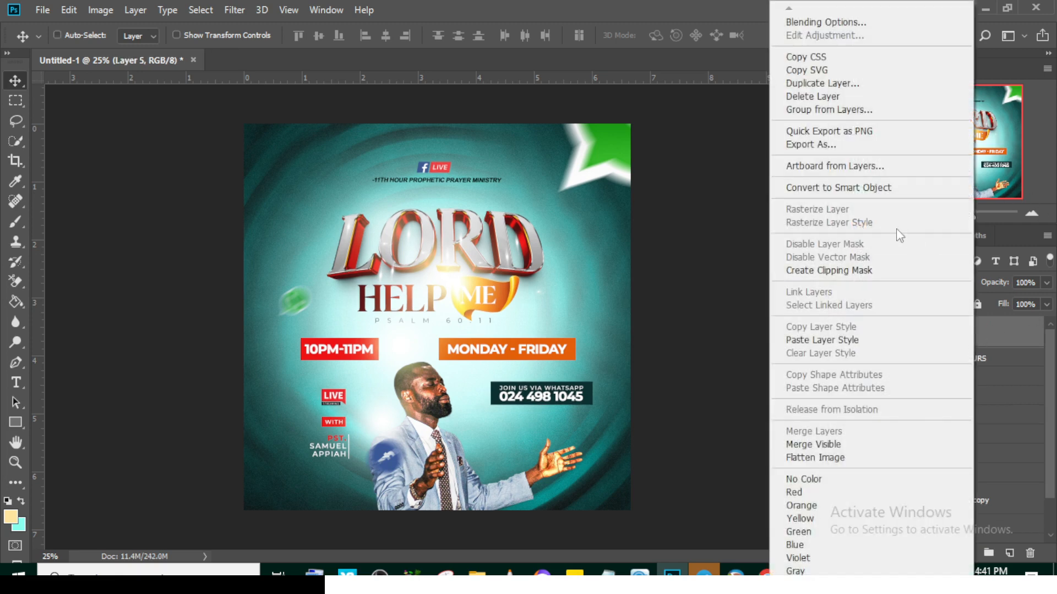
pyautogui.click(862, 189)
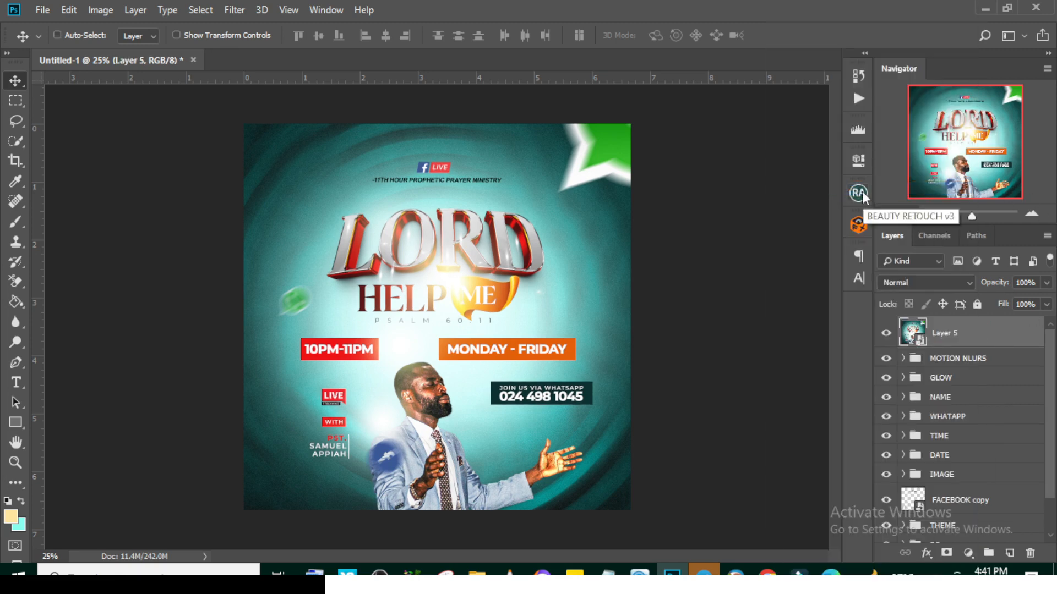
# Step: In the Camera Raw Filter, set Temperature +7, Contrast +34, Highlights +23, Shadows -9, Whites +16 and Blacks +12
pyautogui.click(234, 10)
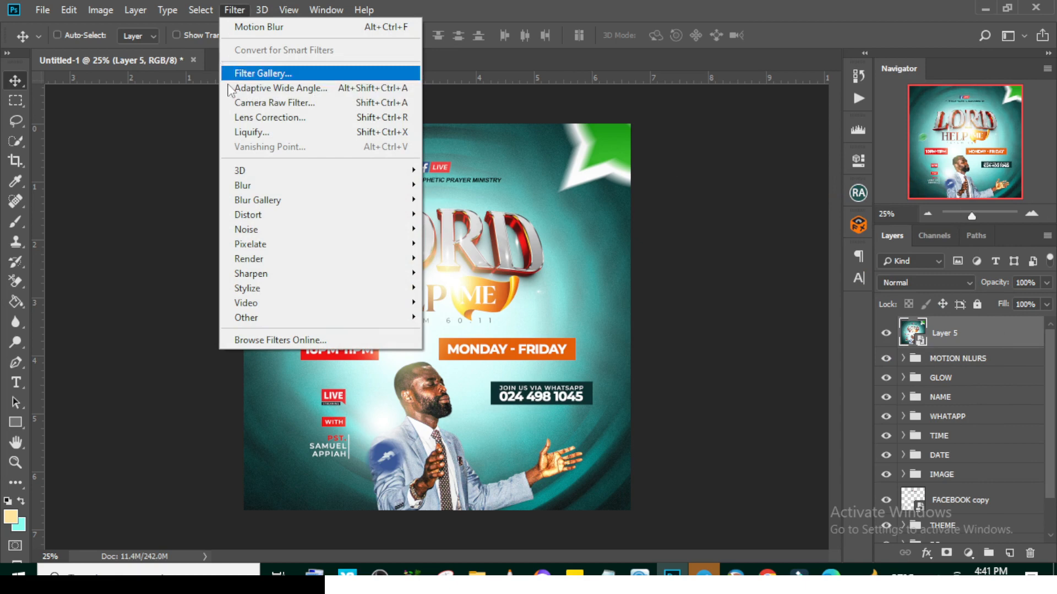
pyautogui.click(267, 103)
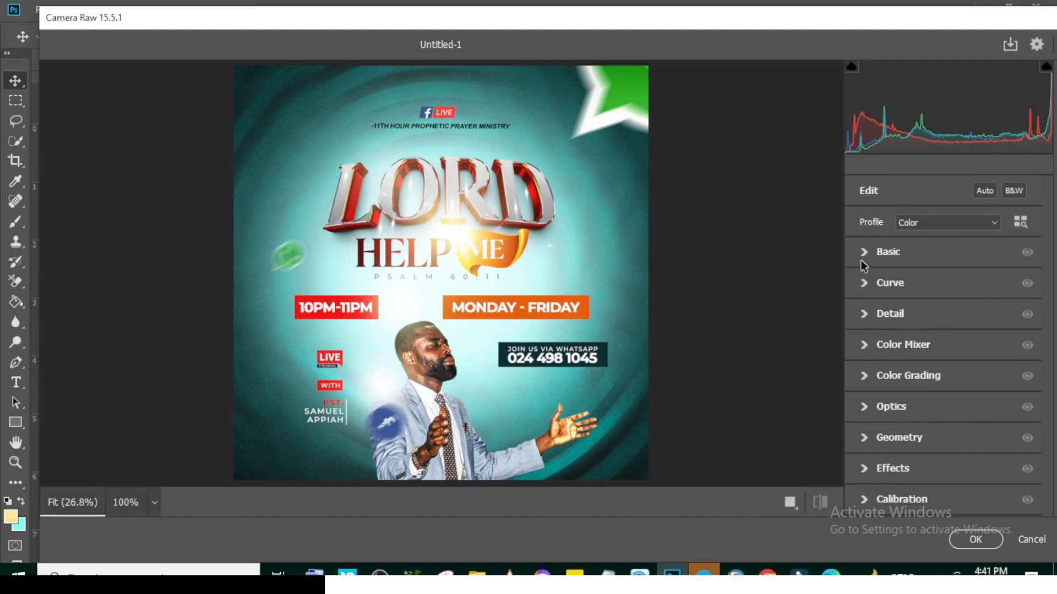
pyautogui.click(867, 252)
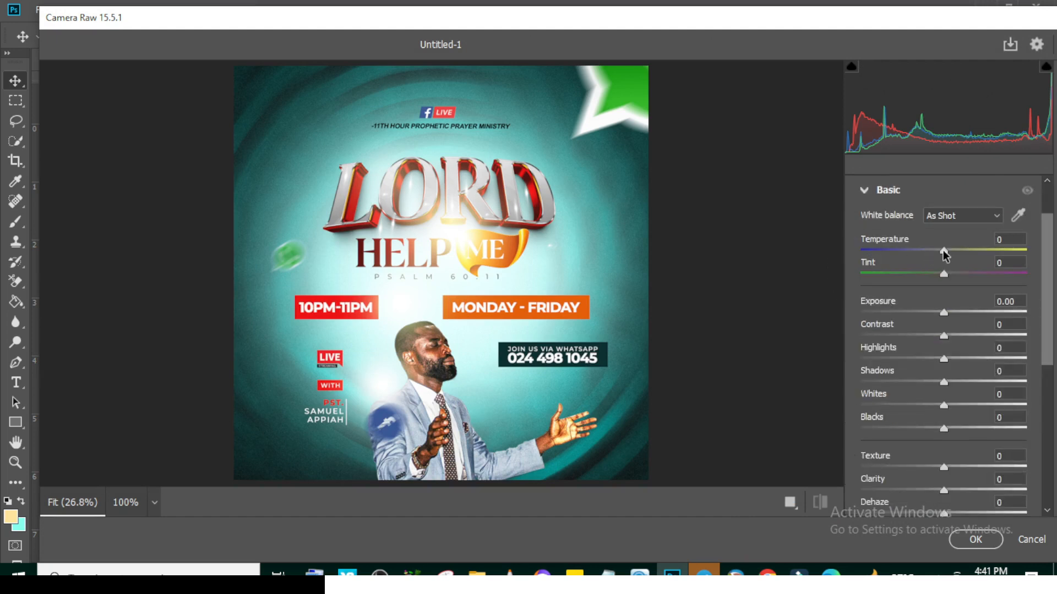
pyautogui.moveTo(943, 250); pyautogui.dragTo(948, 250)
pyautogui.moveTo(946, 335); pyautogui.dragTo(954, 427)
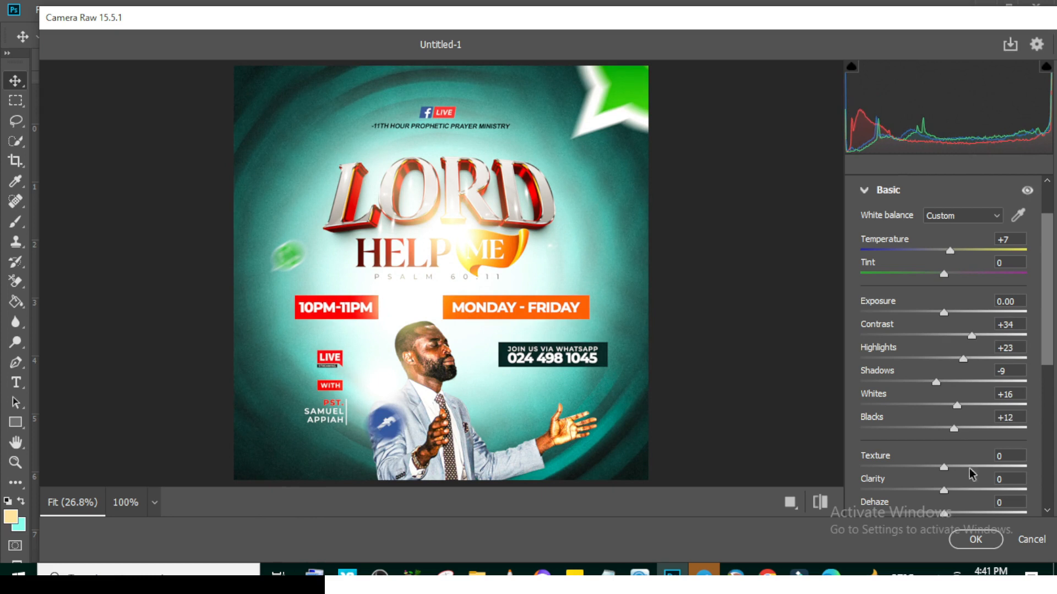
# Step: Set Texture to +19, Clarity to +15 and Vibrance to +55 in the Camera Raw basic adjustments
pyautogui.moveTo(968, 468); pyautogui.dragTo(956, 489)
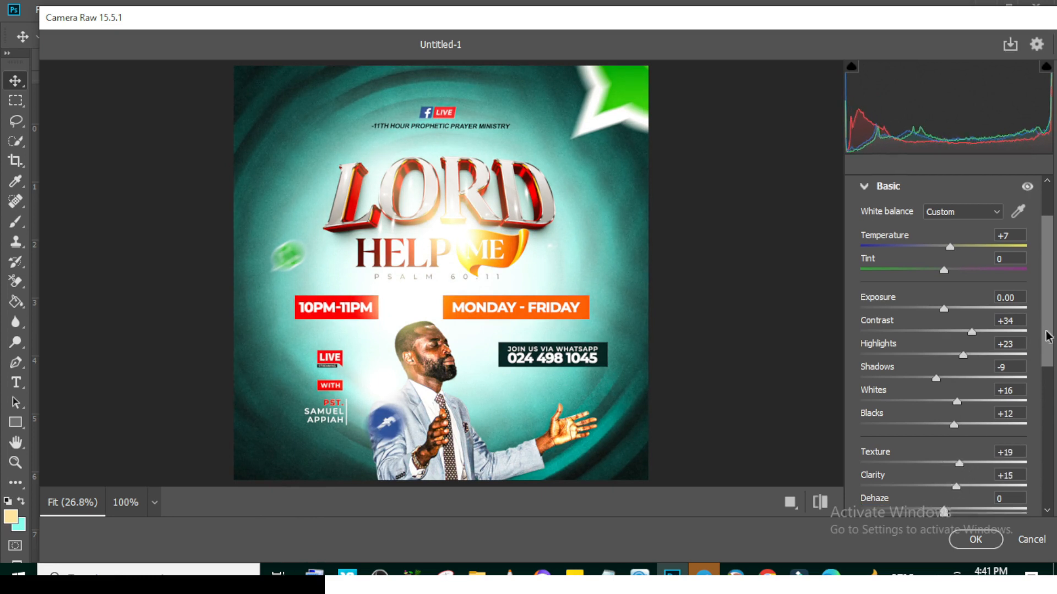
pyautogui.scroll(-3, 953, 385)
pyautogui.moveTo(944, 380); pyautogui.dragTo(984, 381)
pyautogui.scroll(3, 986, 380)
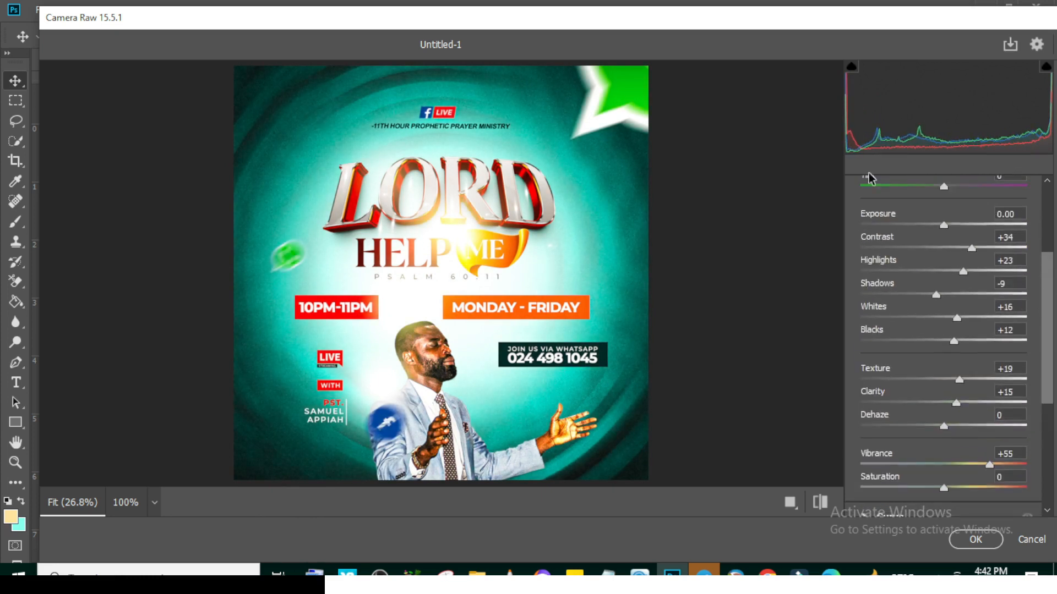
pyautogui.click(865, 252)
# Step: Add slight sharpening, set optics Distortion to -4 and Vignette to -8, and apply the Camera Raw filter
pyautogui.click(862, 316)
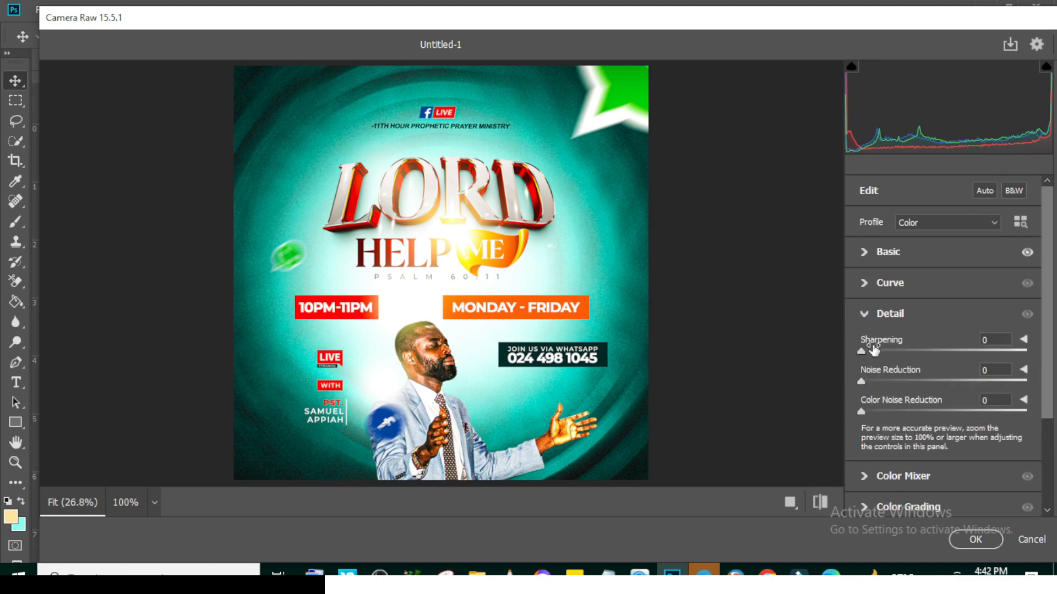
pyautogui.moveTo(874, 351); pyautogui.dragTo(871, 351)
pyautogui.click(864, 315)
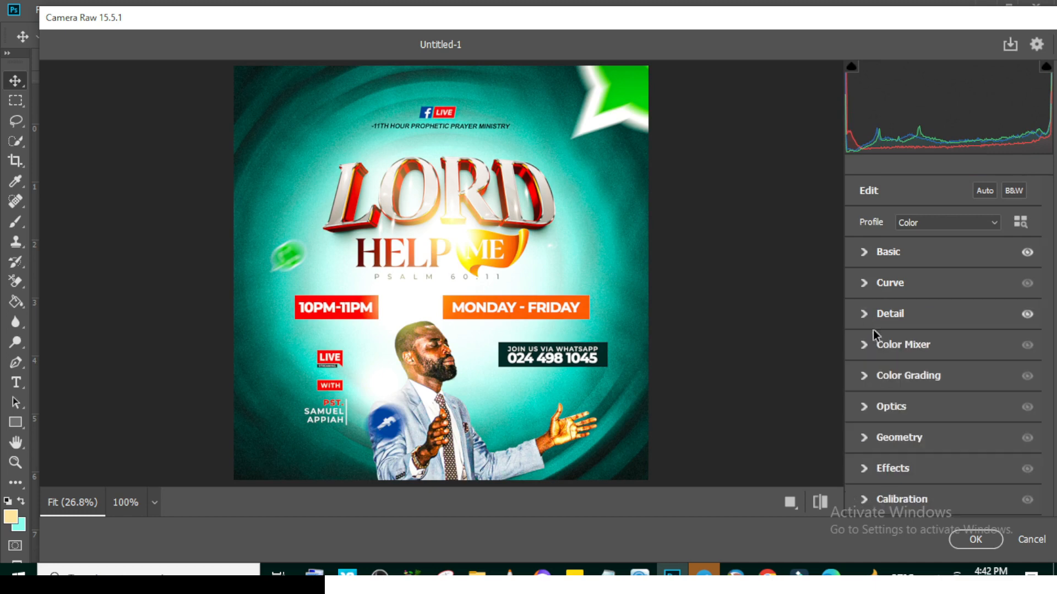
pyautogui.click(863, 405)
pyautogui.moveTo(941, 340); pyautogui.dragTo(938, 339)
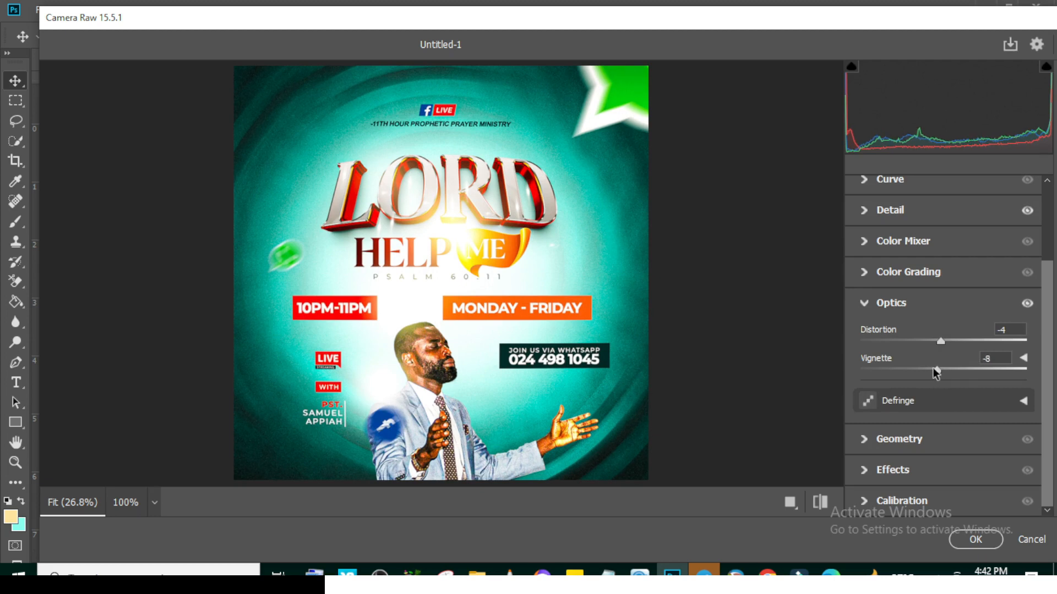
pyautogui.click(903, 304)
pyautogui.click(976, 540)
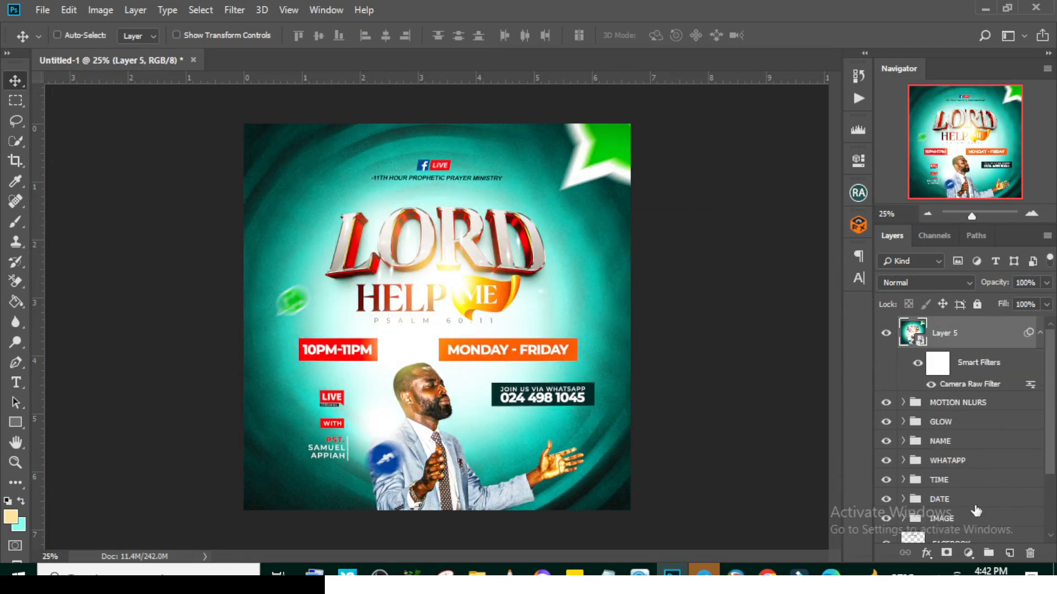
# Step: Draw a small black square about 16 px wide near the flyer's left edge, just below the 10PM-11PM label
pyautogui.click(1039, 334)
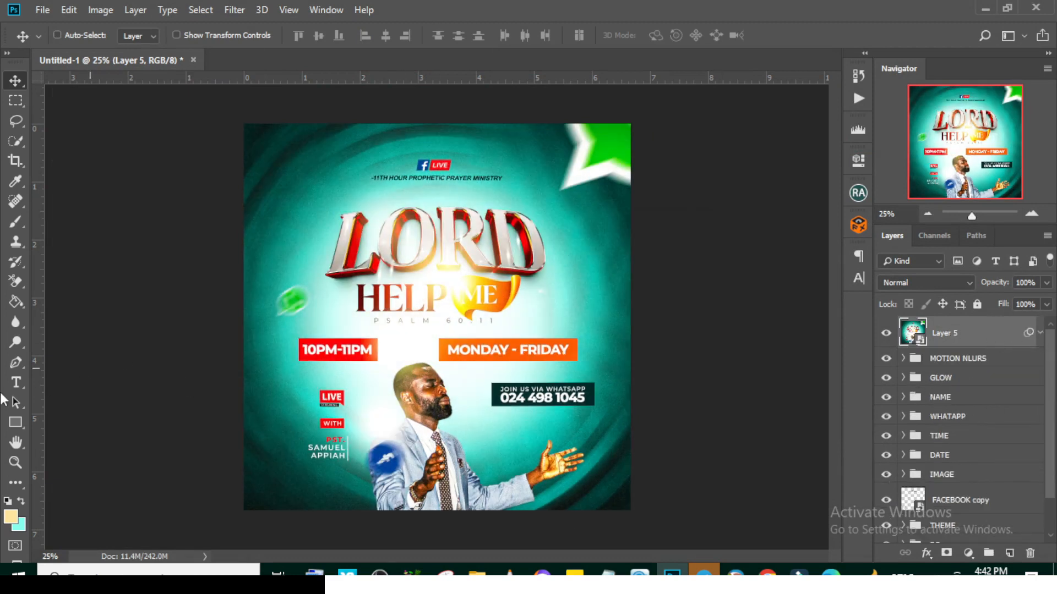
pyautogui.click(18, 421)
pyautogui.click(61, 427)
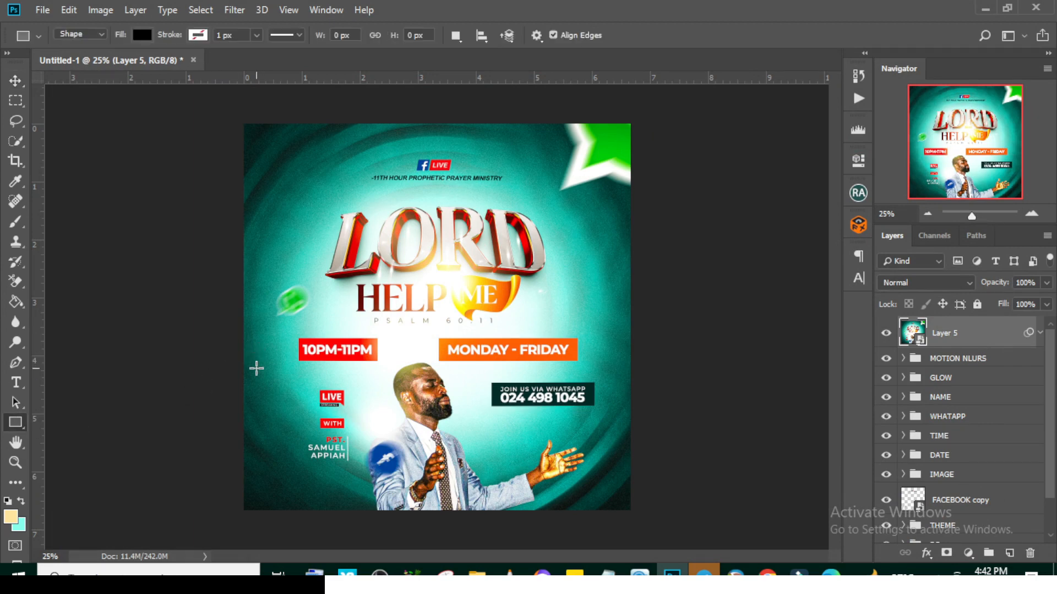
pyautogui.moveTo(256, 368); pyautogui.dragTo(256, 380)
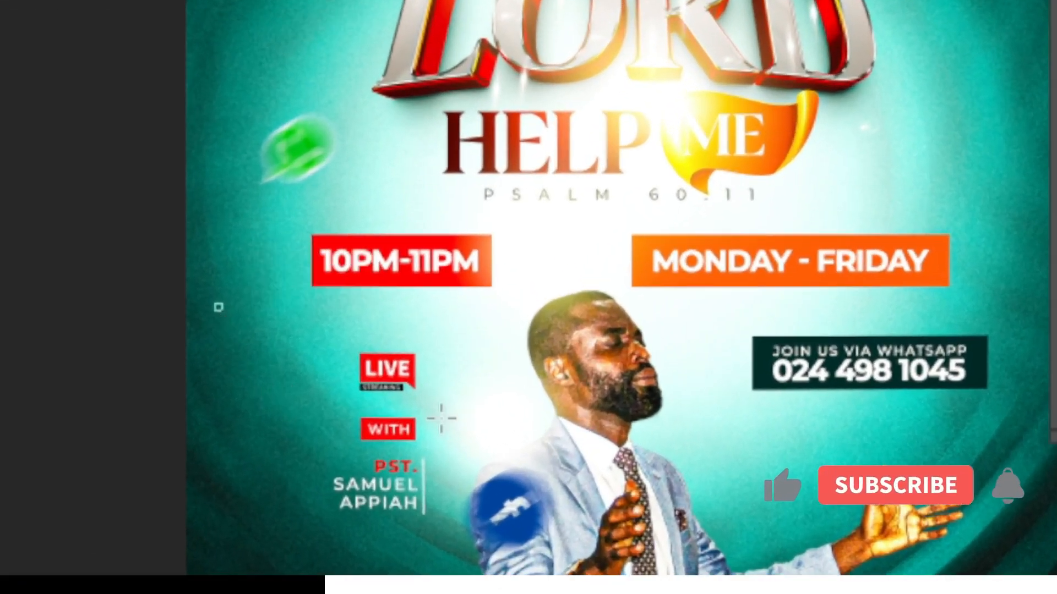
# Step: Duplicate the small square four times and shift the topmost copy horizontally to X 294 px as the row's right end
pyautogui.hotkey('ctrl', 'j')
pyautogui.hotkey('ctrl', 'j')
pyautogui.hotkey('ctrl', 'j')
pyautogui.hotkey('ctrl', 'j')
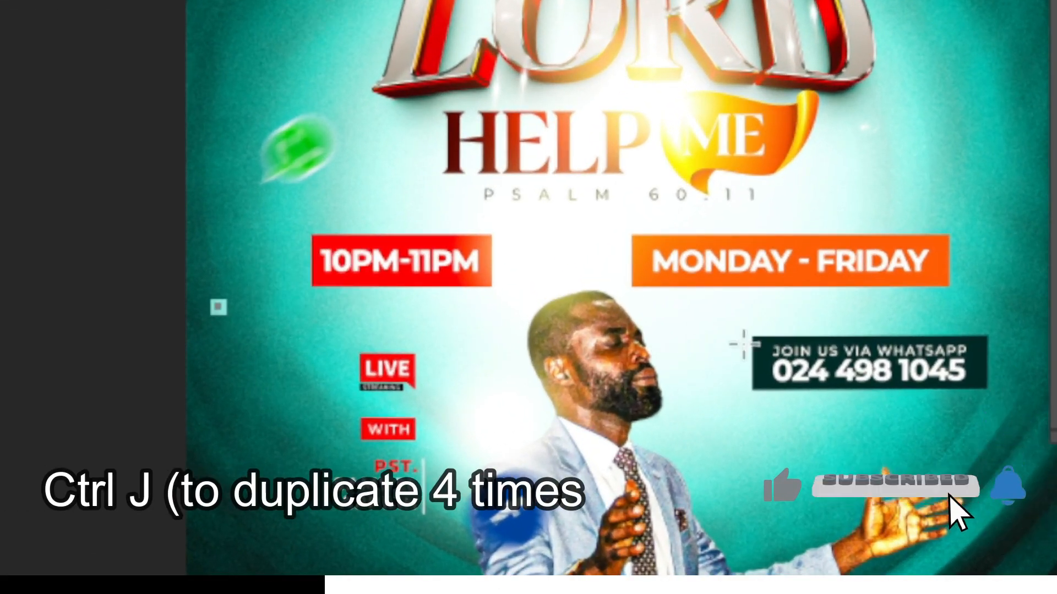
pyautogui.moveTo(218, 308); pyautogui.dragTo(320, 308)
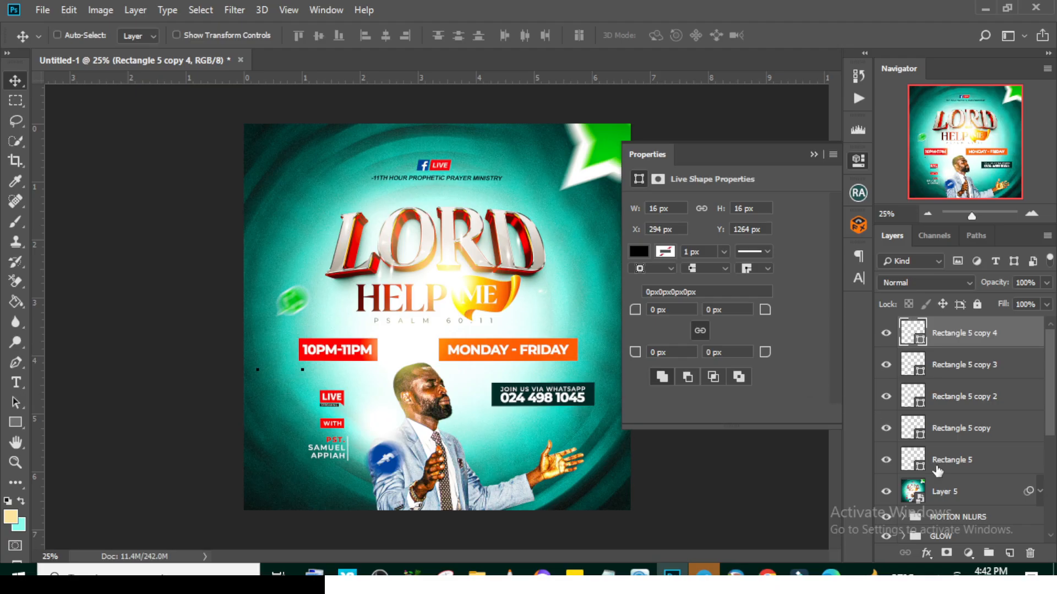
# Step: Distribute the five squares evenly in a horizontal row and group them under the name "BOXES"
pyautogui.keyDown('shift'); pyautogui.click(934, 457); pyautogui.keyUp('shift')
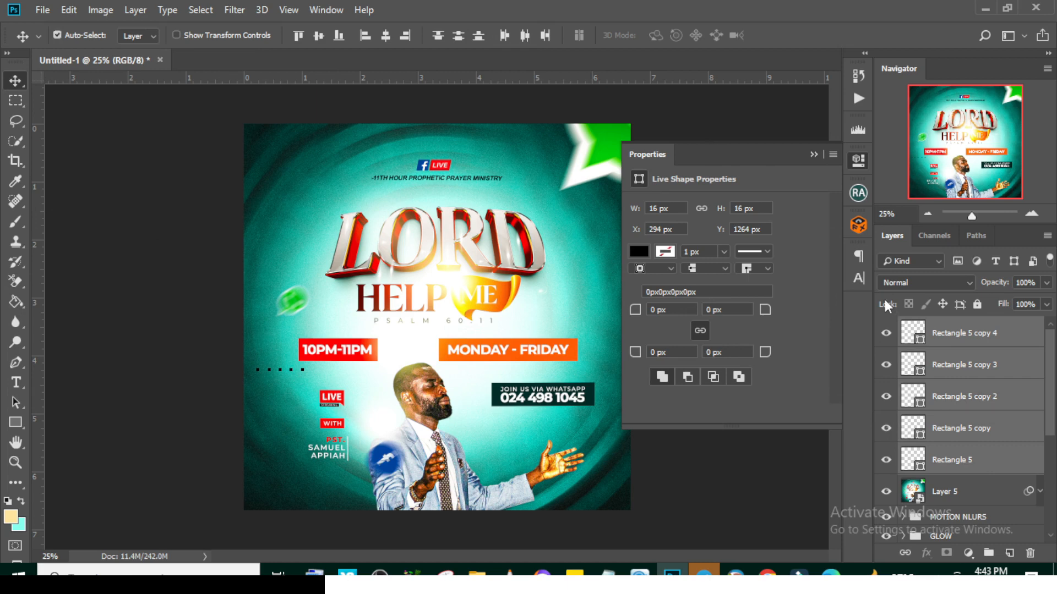
pyautogui.hotkey('ctrl', 'g')
pyautogui.doubleClick(947, 329)
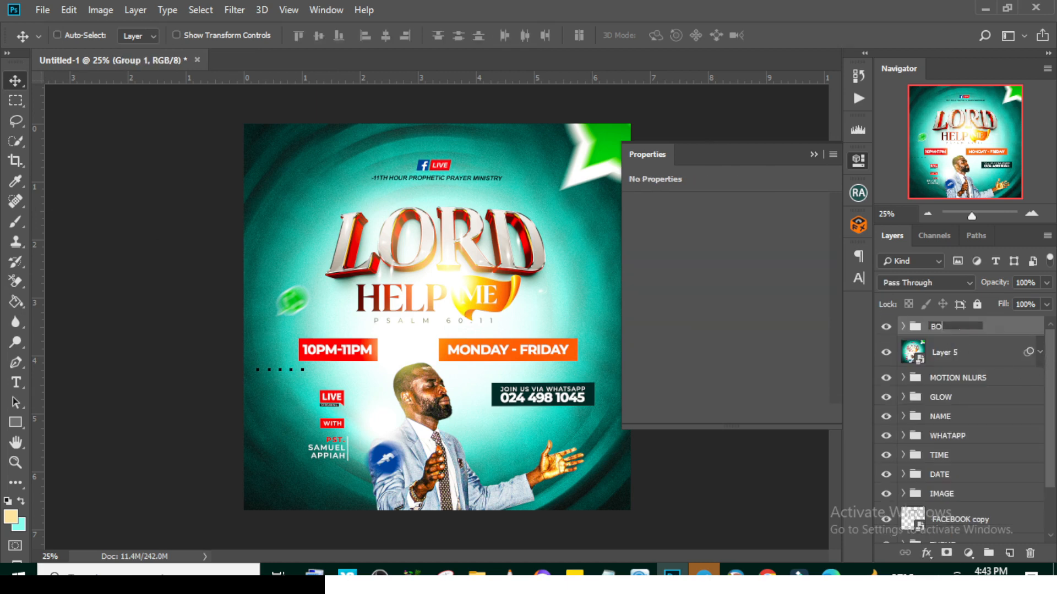
pyautogui.write('BOXES')
pyautogui.press('Return')
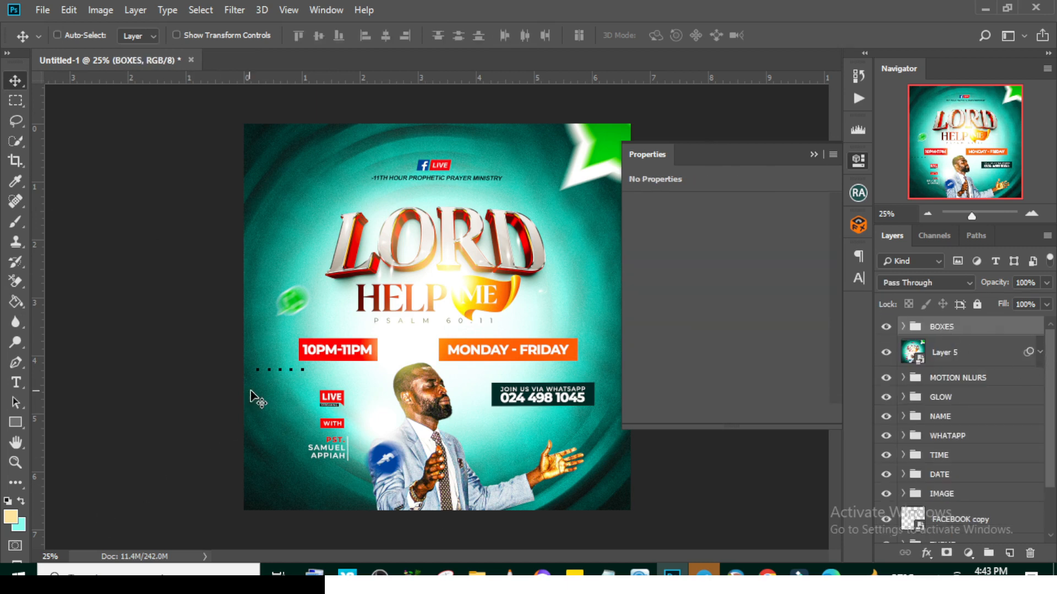
# Step: Move the BOXES row to the flyer's bottom edge over the preacher's jacket and expand the group's layers
pyautogui.moveTo(273, 378); pyautogui.dragTo(495, 469)
pyautogui.moveTo(491, 465); pyautogui.dragTo(382, 499)
pyautogui.click(814, 155)
pyautogui.click(901, 327)
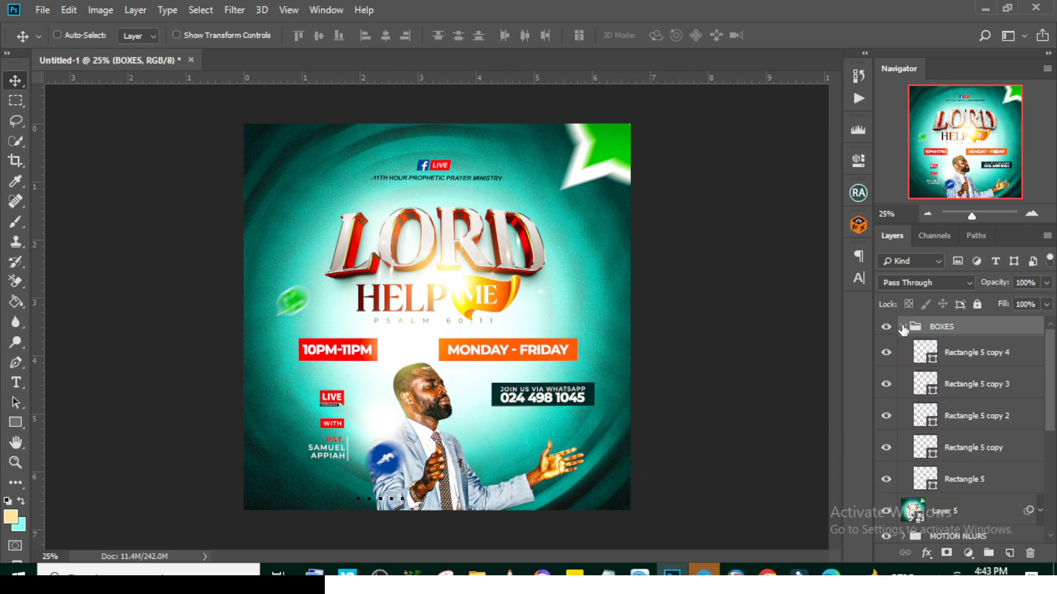
# Step: Fill the first square of the BOXES row with red #ff0000 from the 10PM-11PM label and the second with bright green #20ff20
pyautogui.doubleClick(923, 484)
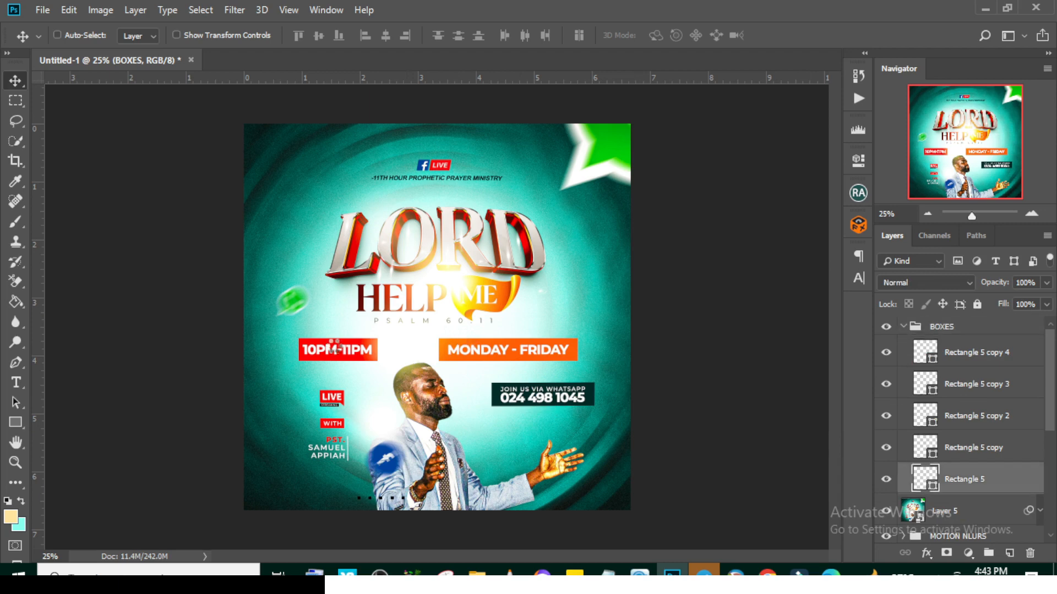
pyautogui.click(327, 343)
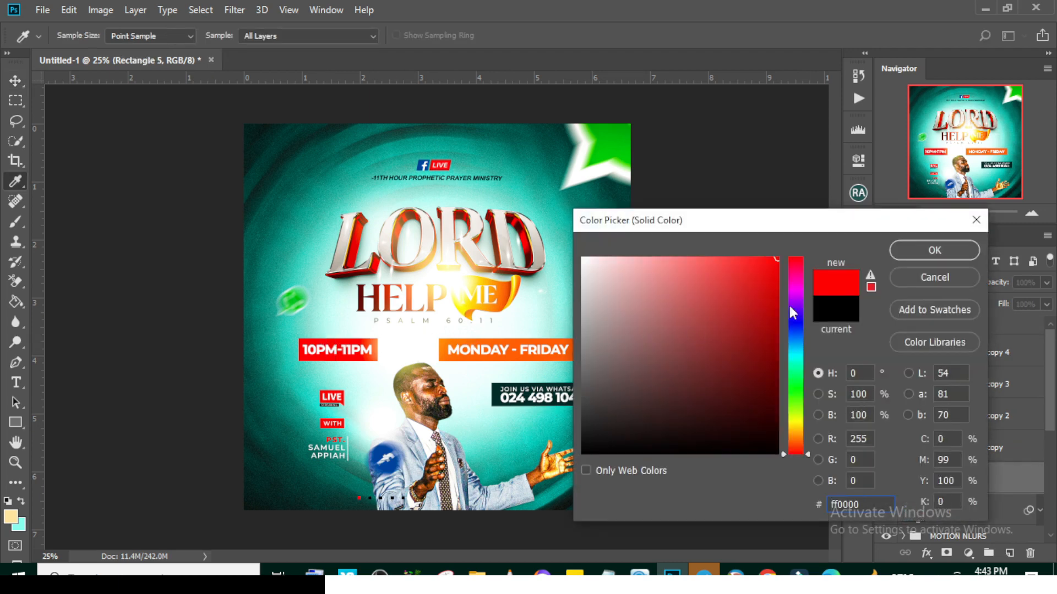
pyautogui.click(920, 246)
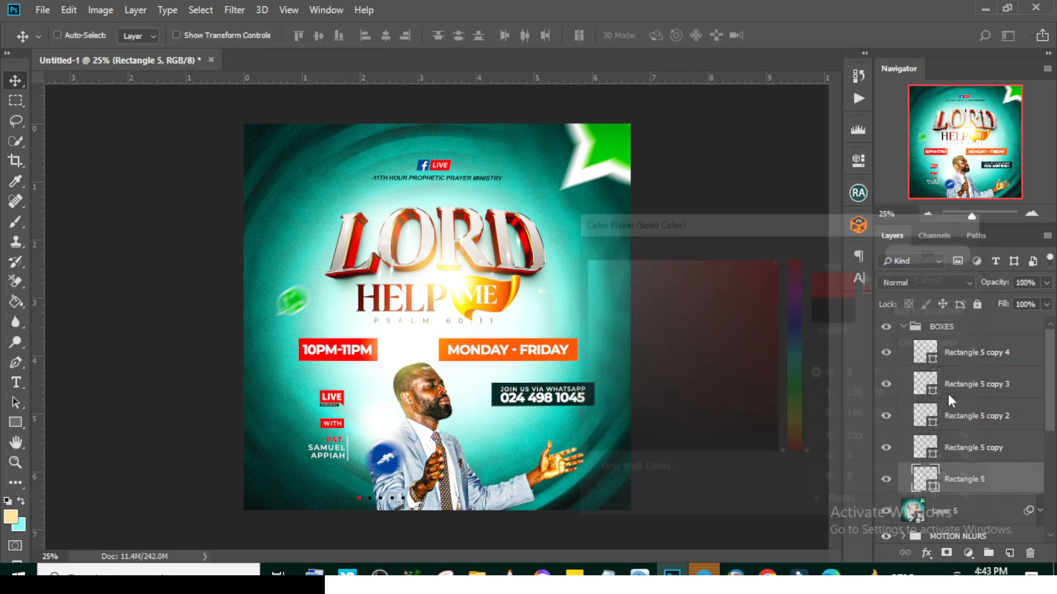
pyautogui.doubleClick(925, 452)
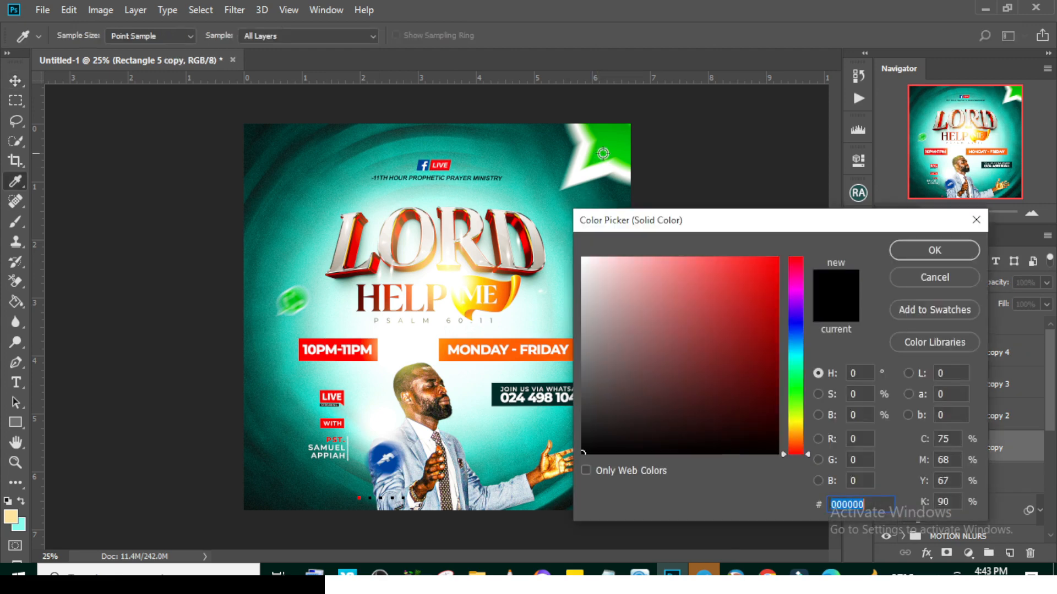
pyautogui.click(603, 154)
pyautogui.click(757, 258)
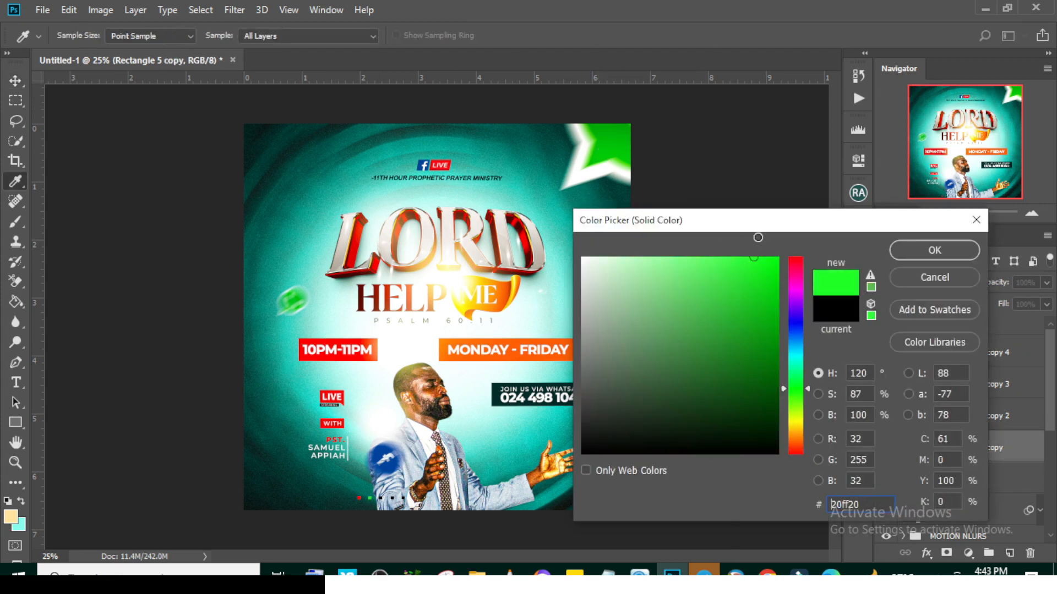
pyautogui.click(942, 275)
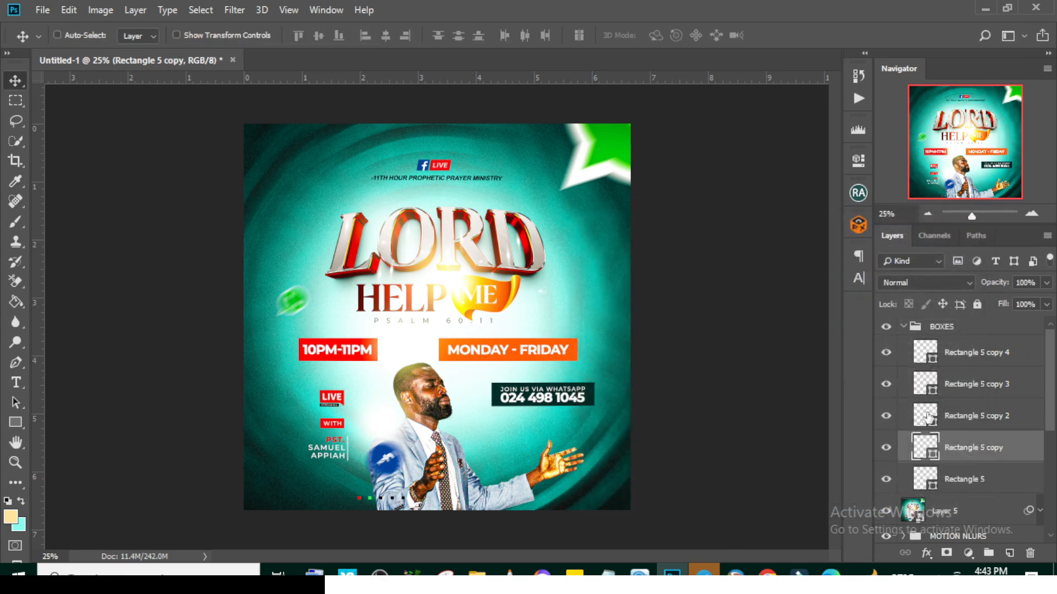
# Step: Try blue #1777ff and cyan #11dbff on the third square, settling on bright green #0fff03
pyautogui.doubleClick(926, 416)
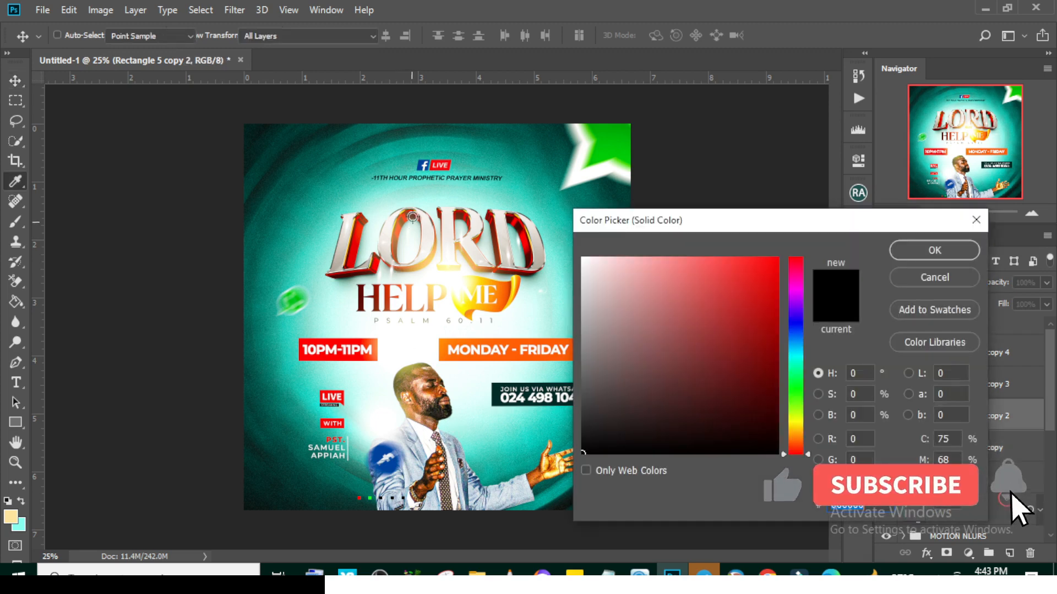
pyautogui.click(796, 337)
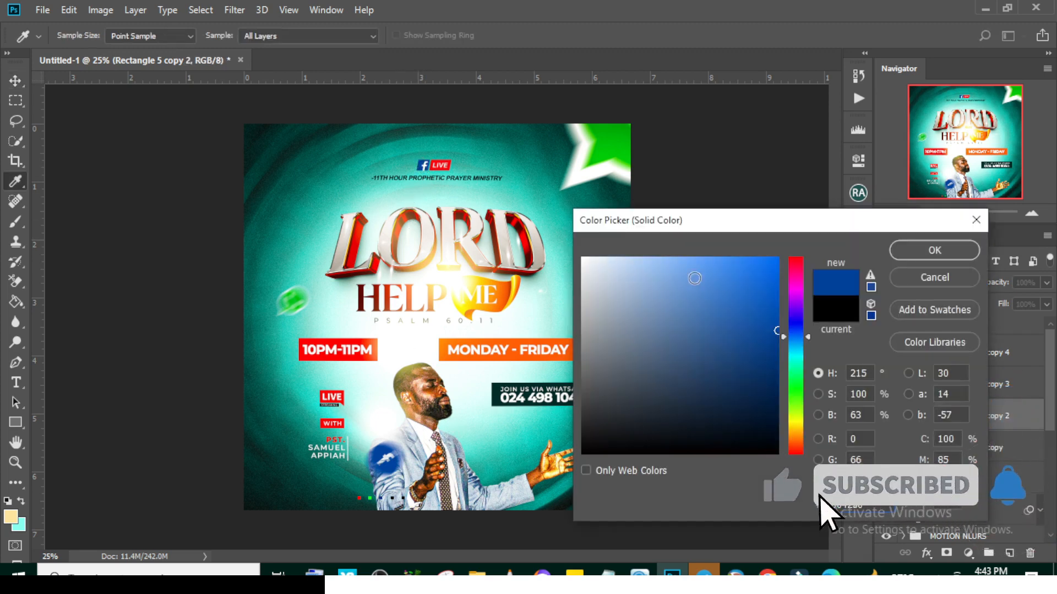
pyautogui.moveTo(696, 276); pyautogui.dragTo(764, 245)
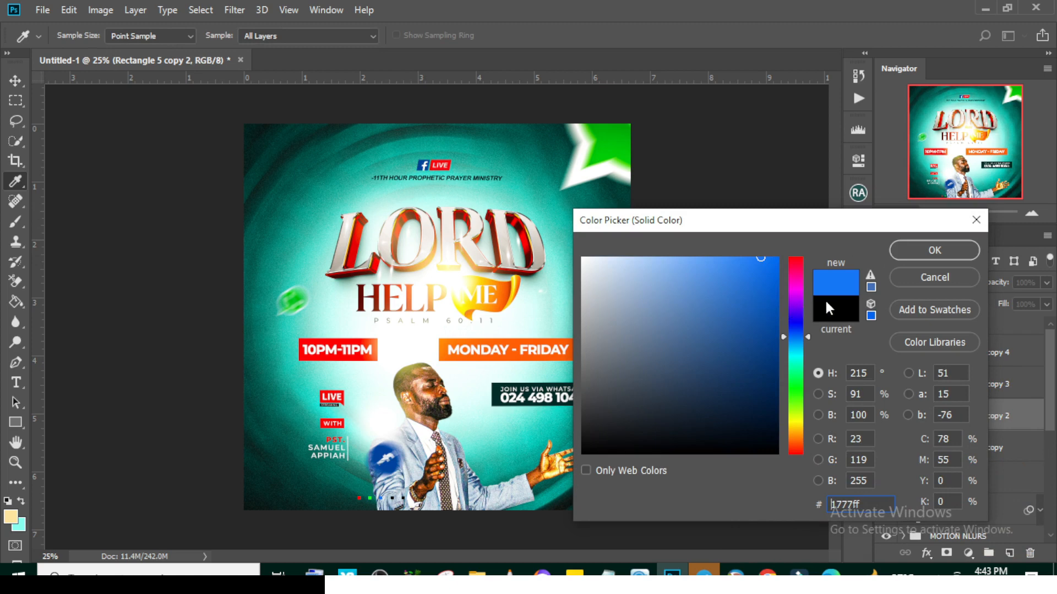
pyautogui.click(795, 350)
pyautogui.moveTo(770, 296); pyautogui.dragTo(765, 245)
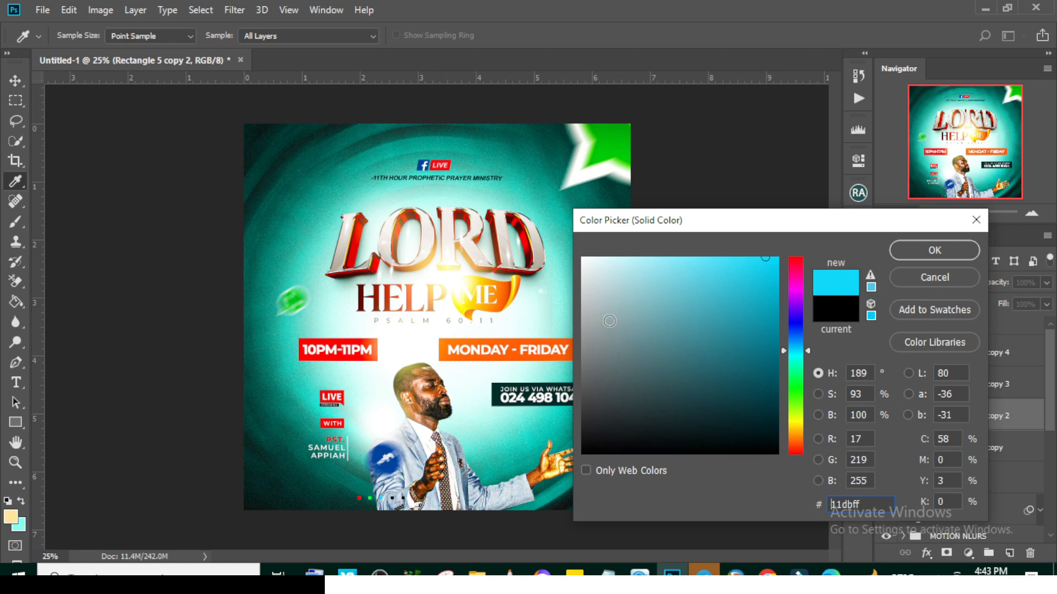
pyautogui.click(795, 391)
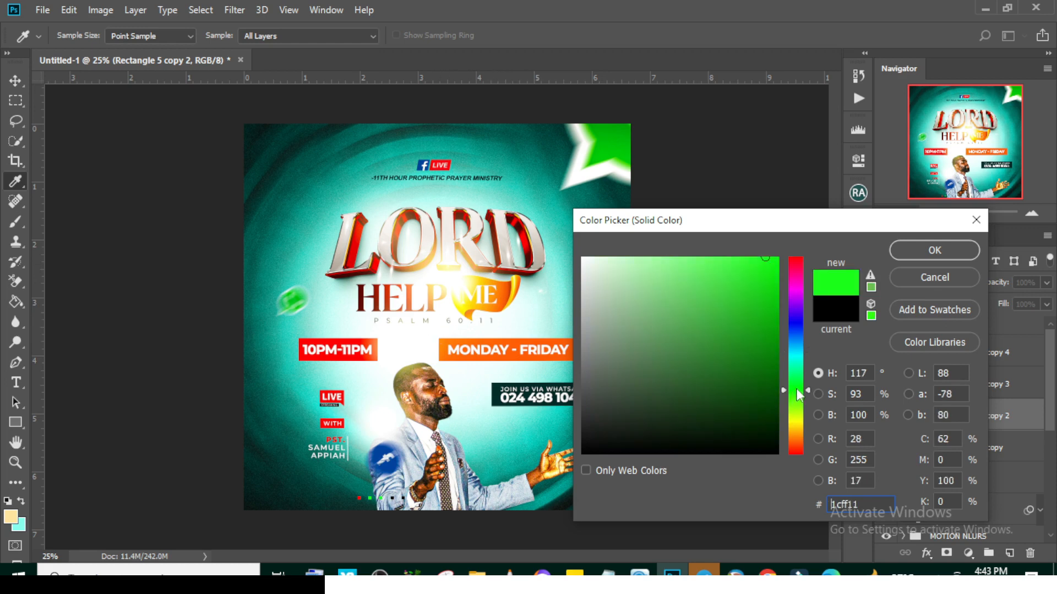
pyautogui.moveTo(747, 286); pyautogui.dragTo(777, 252)
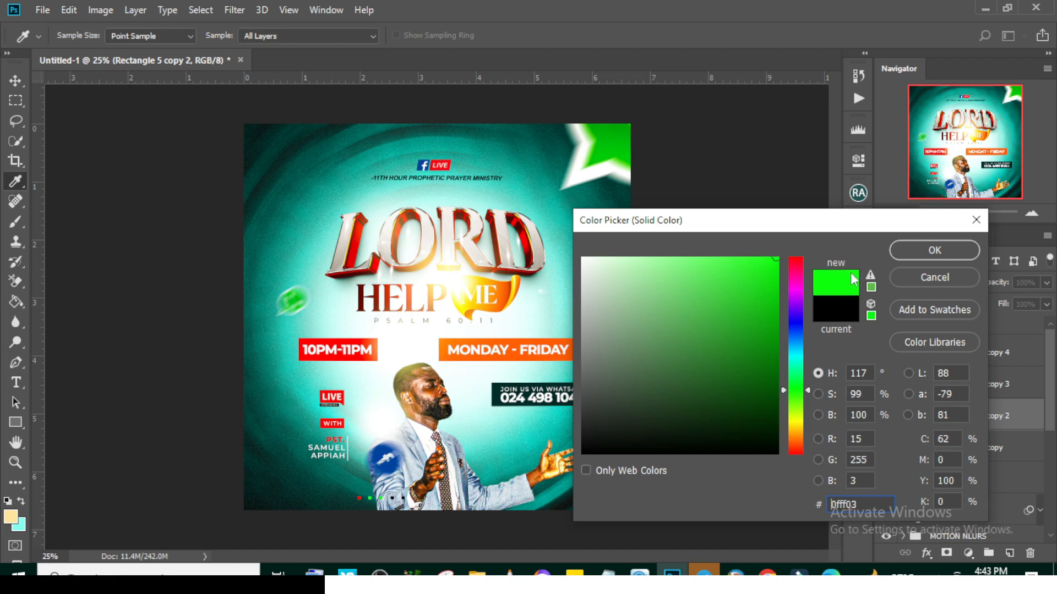
pyautogui.click(920, 255)
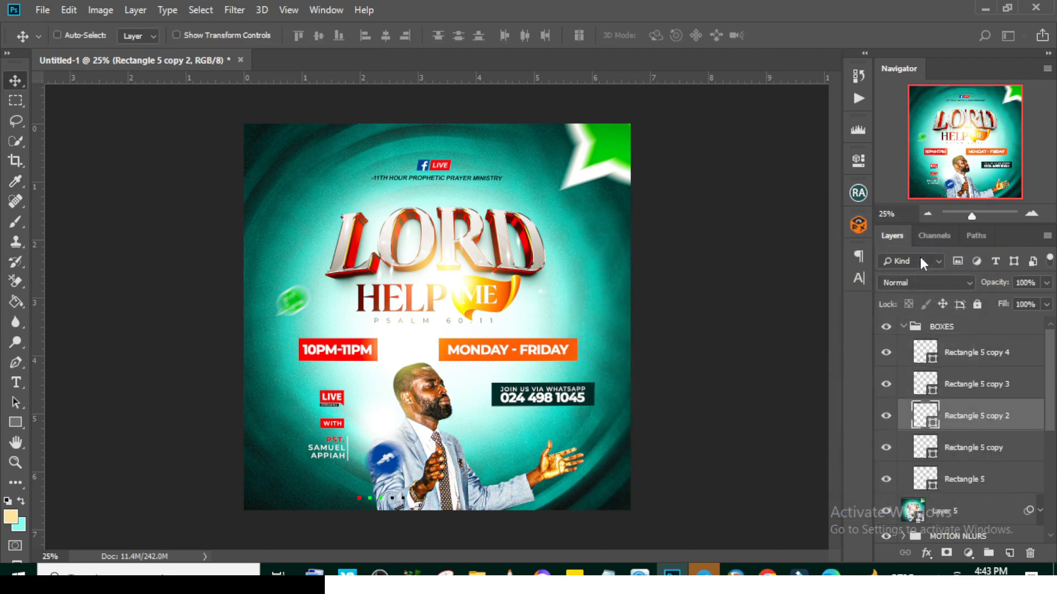
# Step: Fill the third square with orange #ff8700 sampled from the MONDAY - FRIDAY label and the fourth square with blue #0068ff
pyautogui.doubleClick(918, 422)
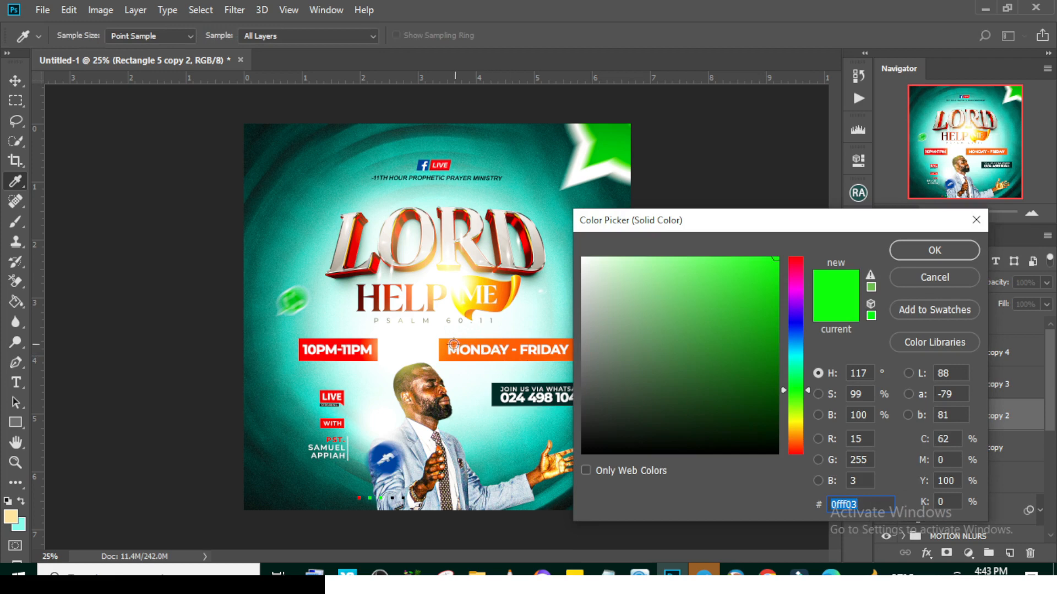
pyautogui.click(443, 343)
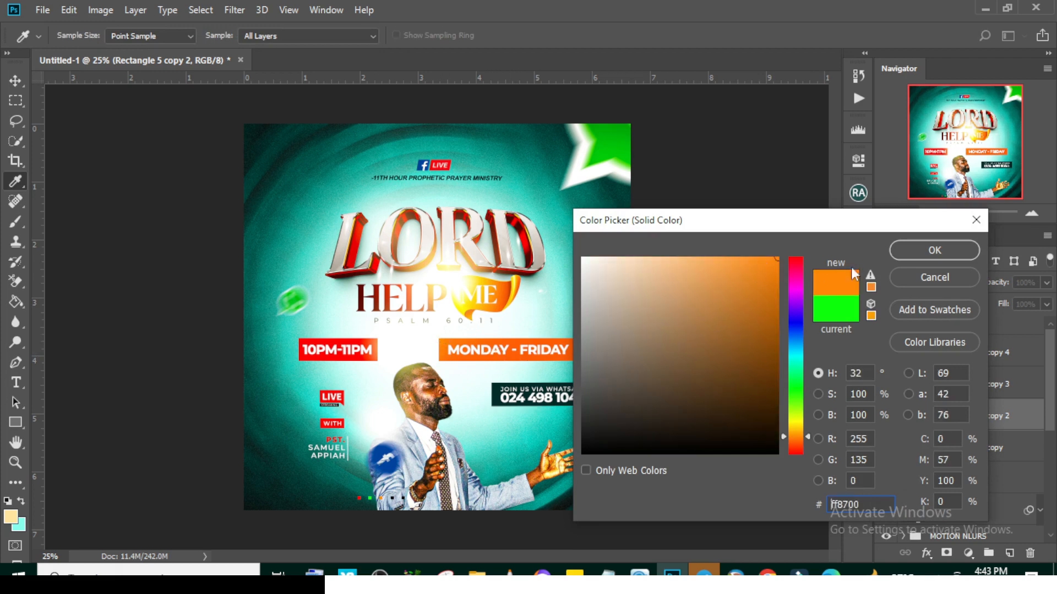
pyautogui.click(925, 254)
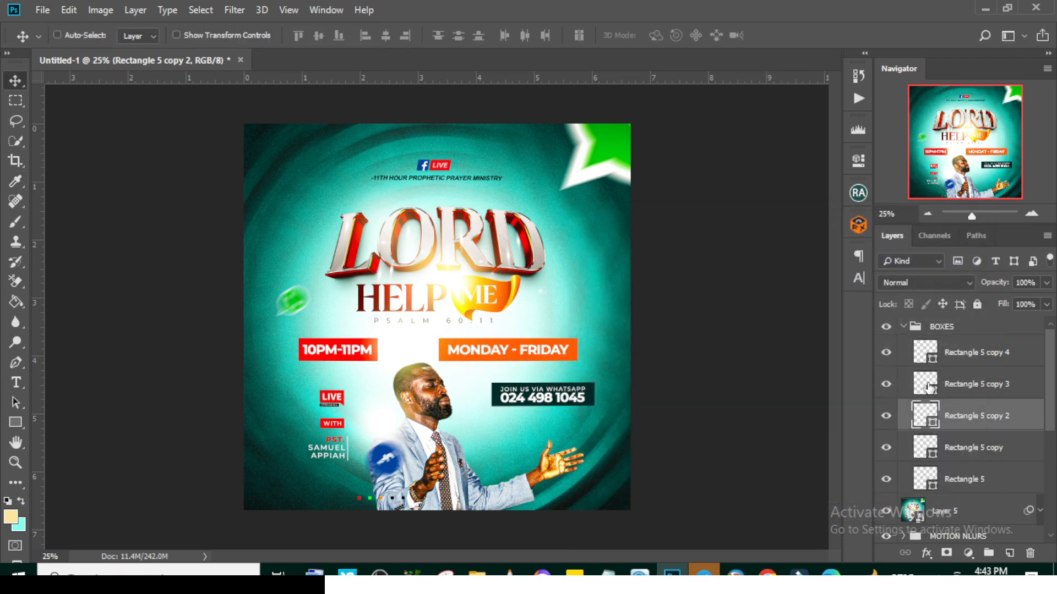
pyautogui.doubleClick(927, 386)
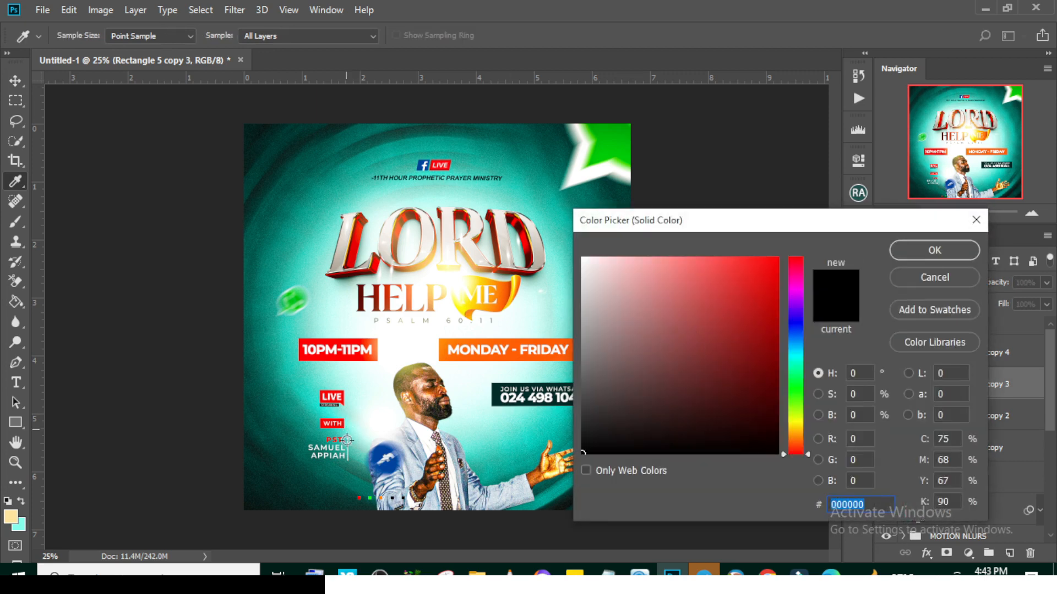
pyautogui.click(377, 453)
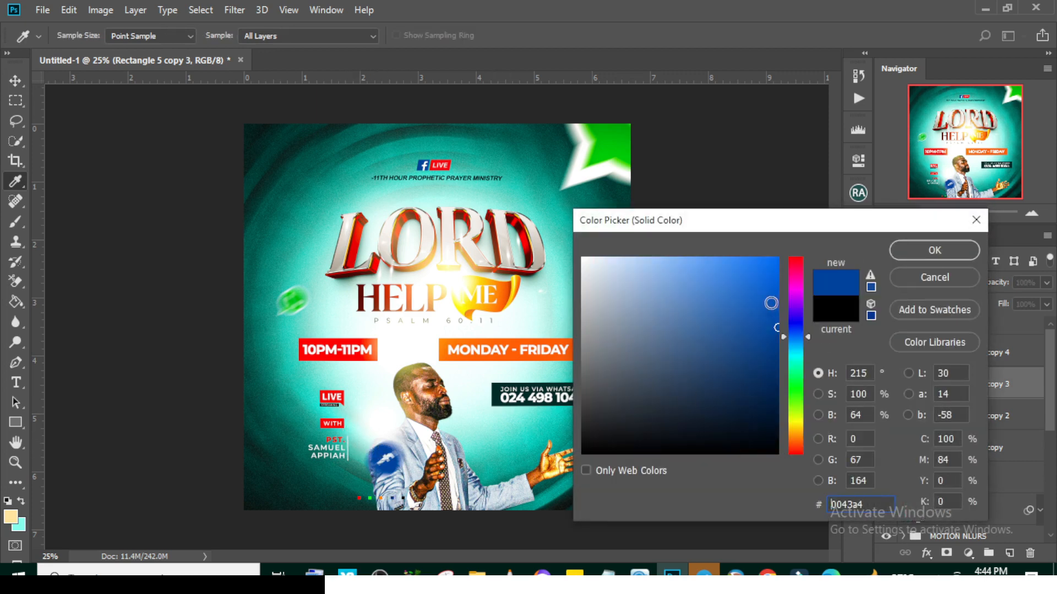
pyautogui.moveTo(777, 328); pyautogui.dragTo(801, 237)
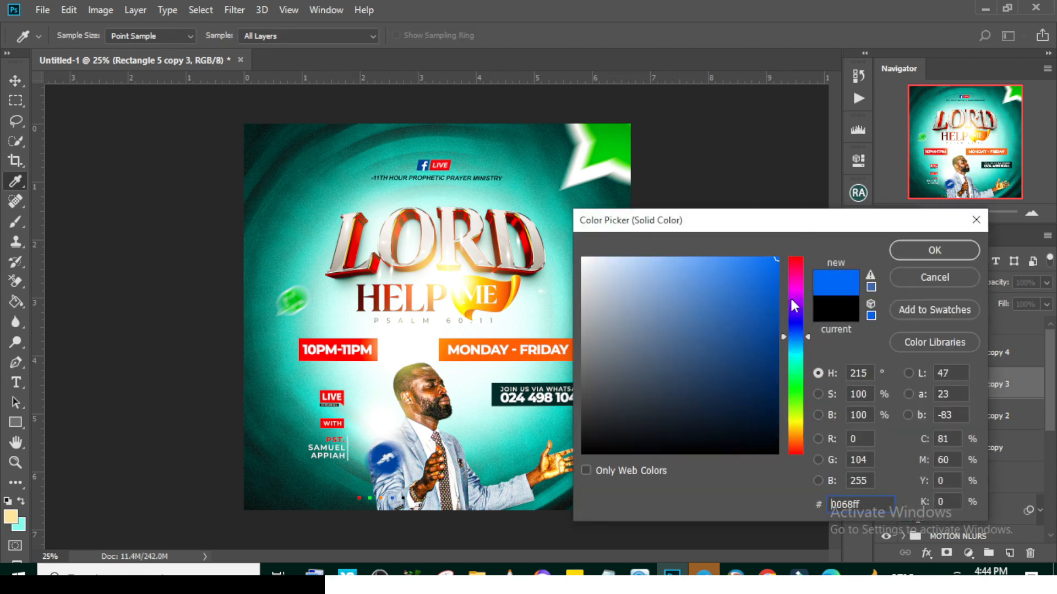
pyautogui.click(923, 251)
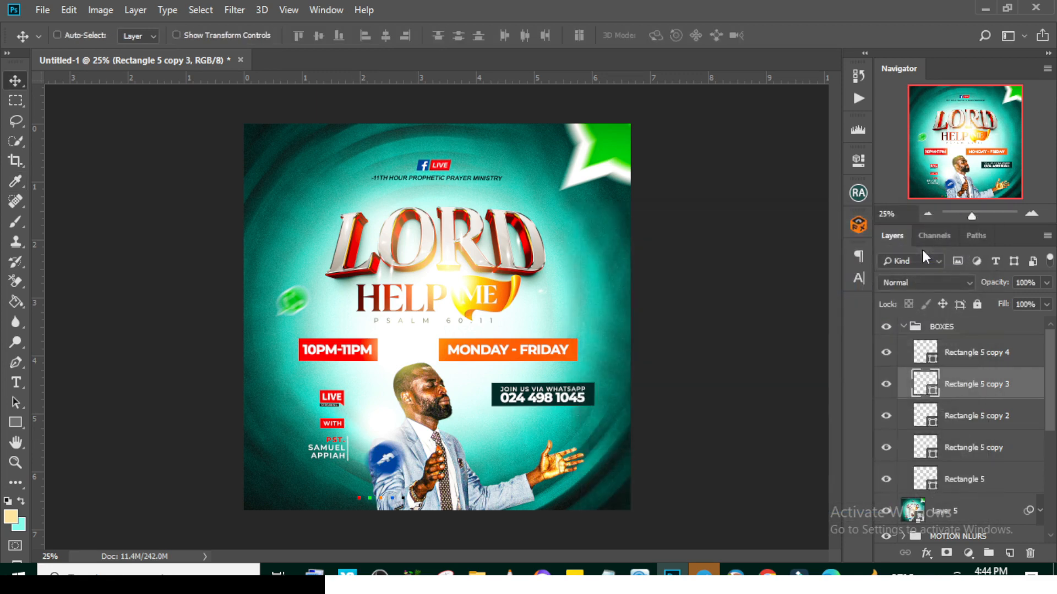
# Step: Fill the fifth square with white and move the whole BOXES row beside the preacher's jacket, below the pastor's name
pyautogui.doubleClick(927, 355)
pyautogui.click(535, 216)
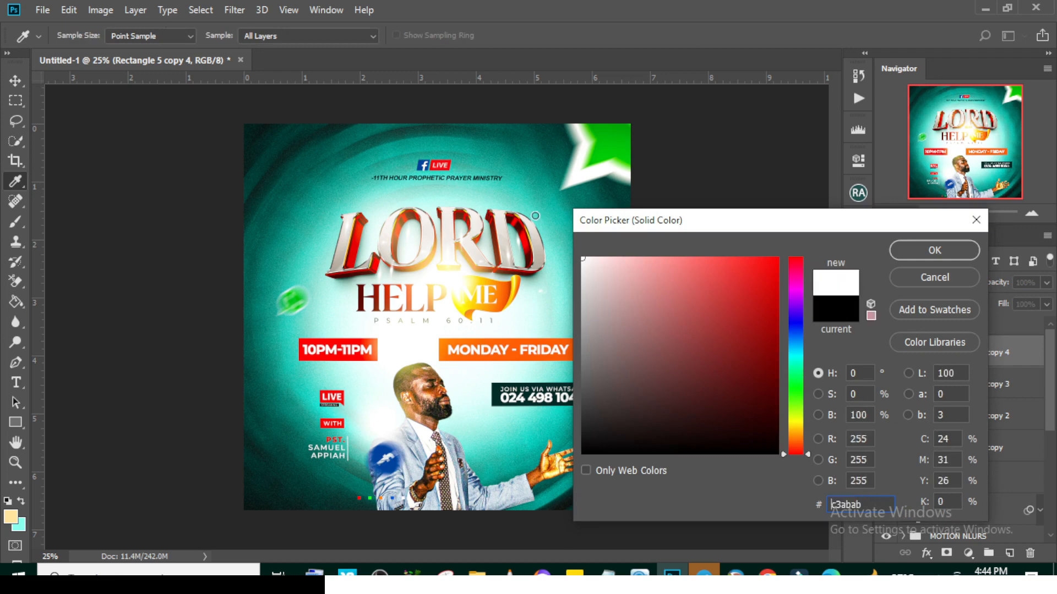
pyautogui.click(914, 249)
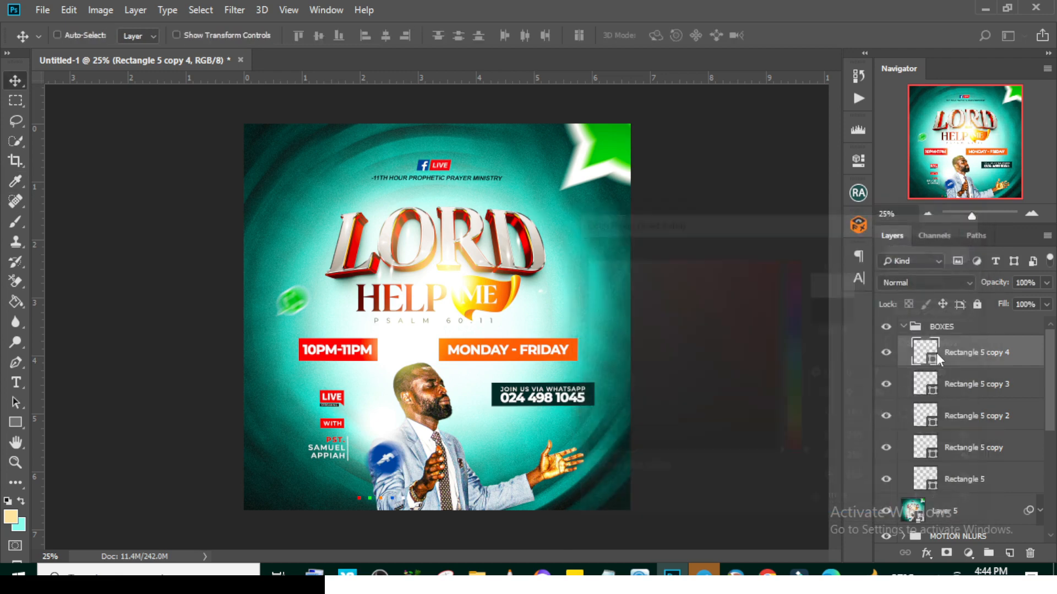
pyautogui.click(903, 327)
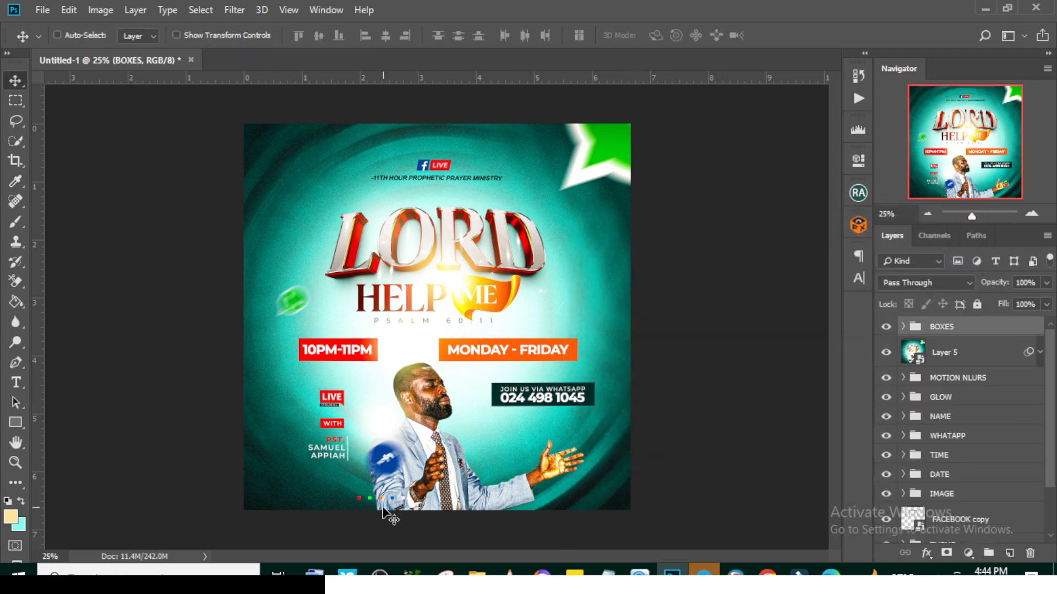
pyautogui.moveTo(379, 512); pyautogui.dragTo(332, 504)
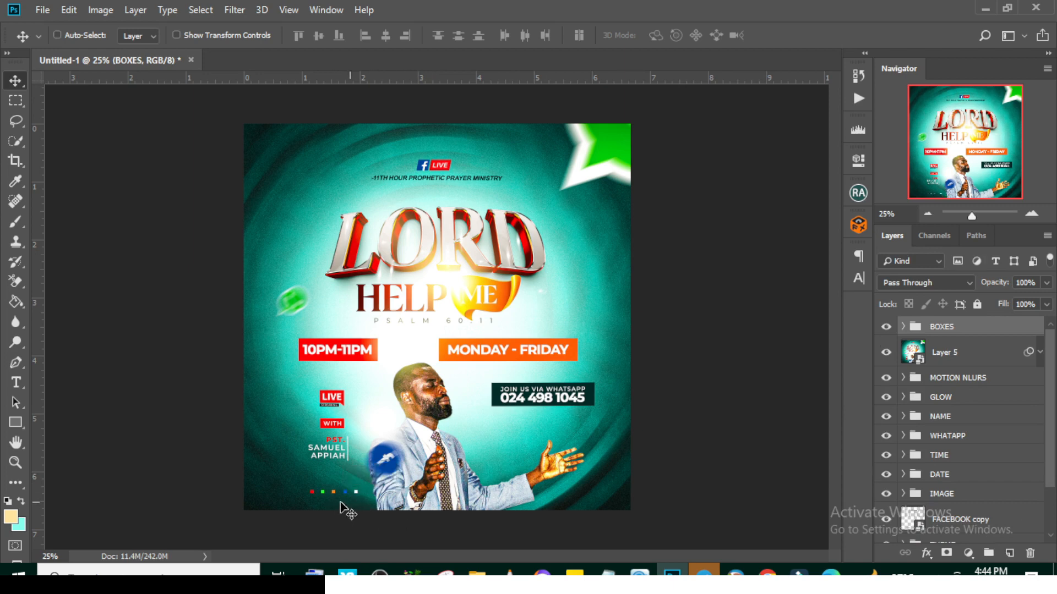